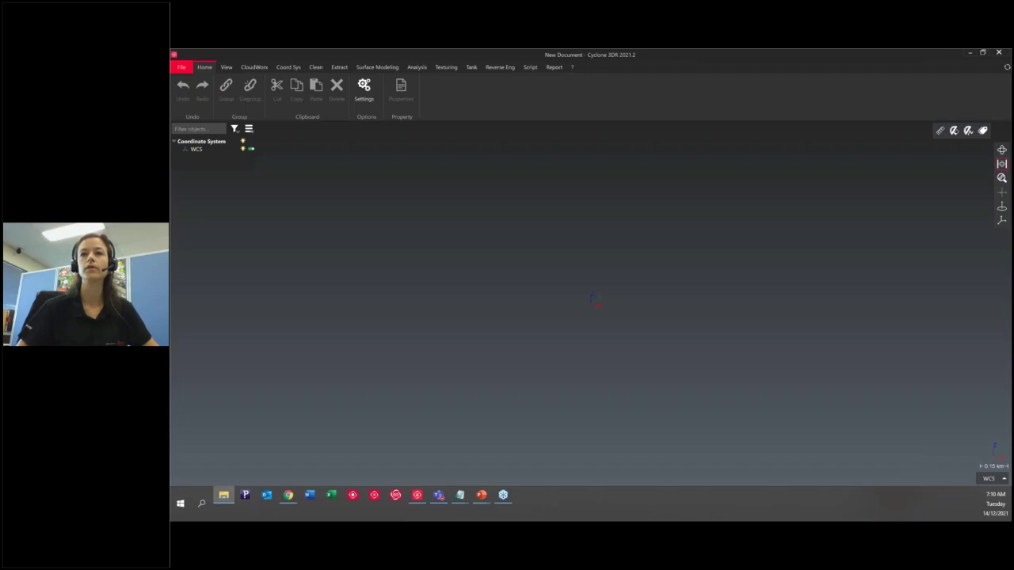
Step: Import the Knox Church Cheviot (RTC360).lgs scan file into the new document using the Import LGS mode
left_click_drag(1010, 444, 535, 303)
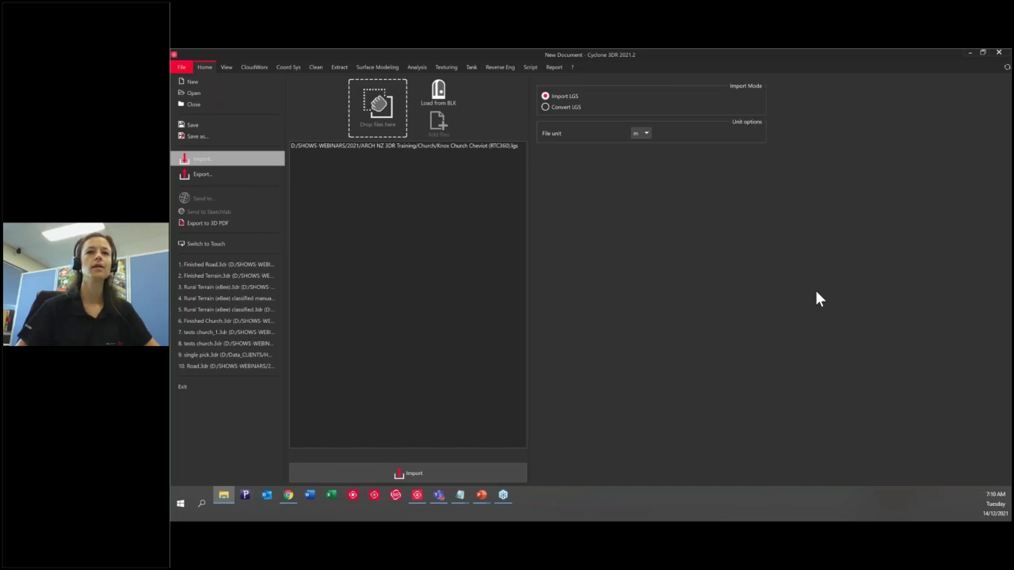
left_click_drag(1013, 79, 634, 65)
left_click(662, 398)
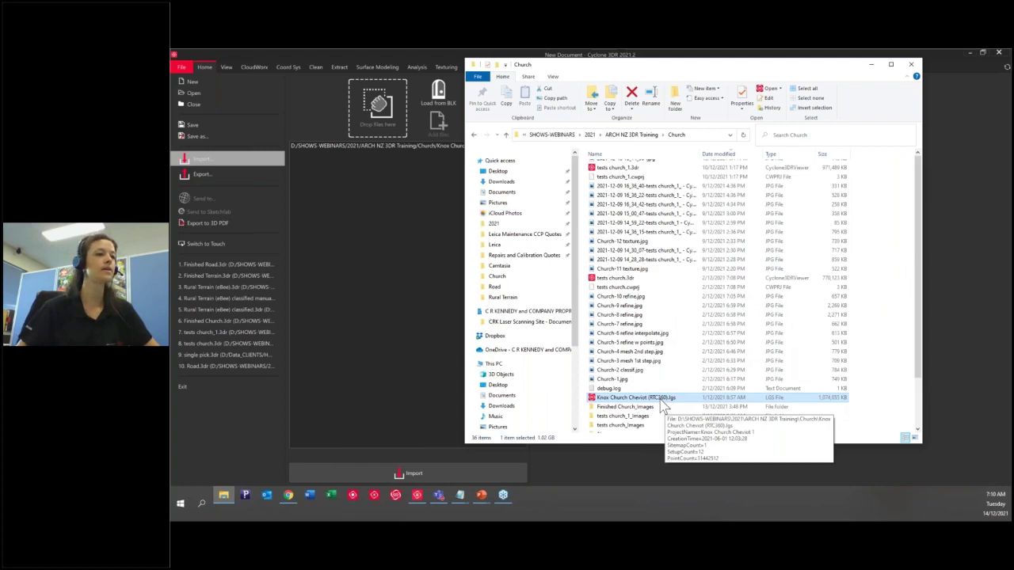
left_click(871, 66)
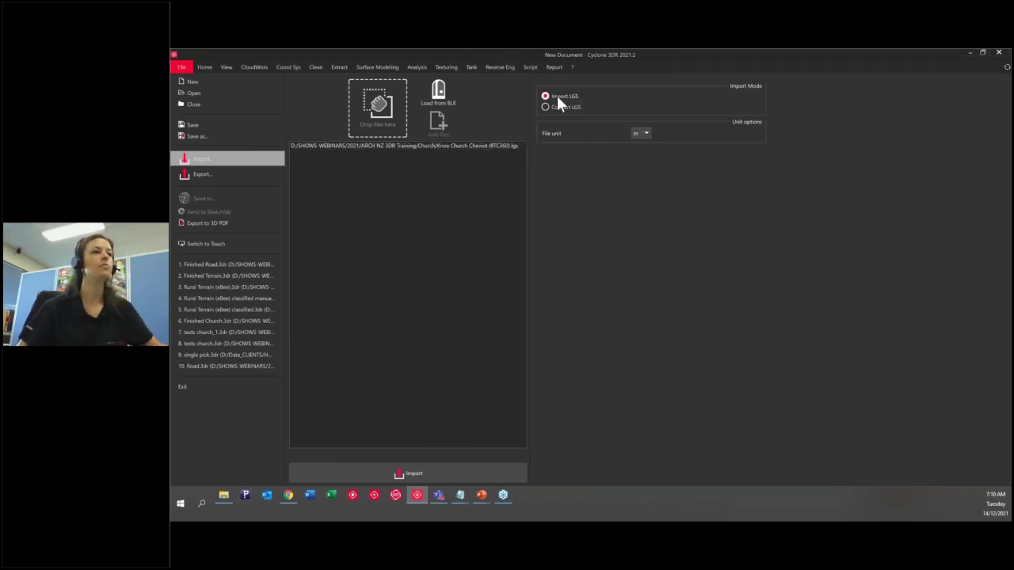
left_click(424, 469)
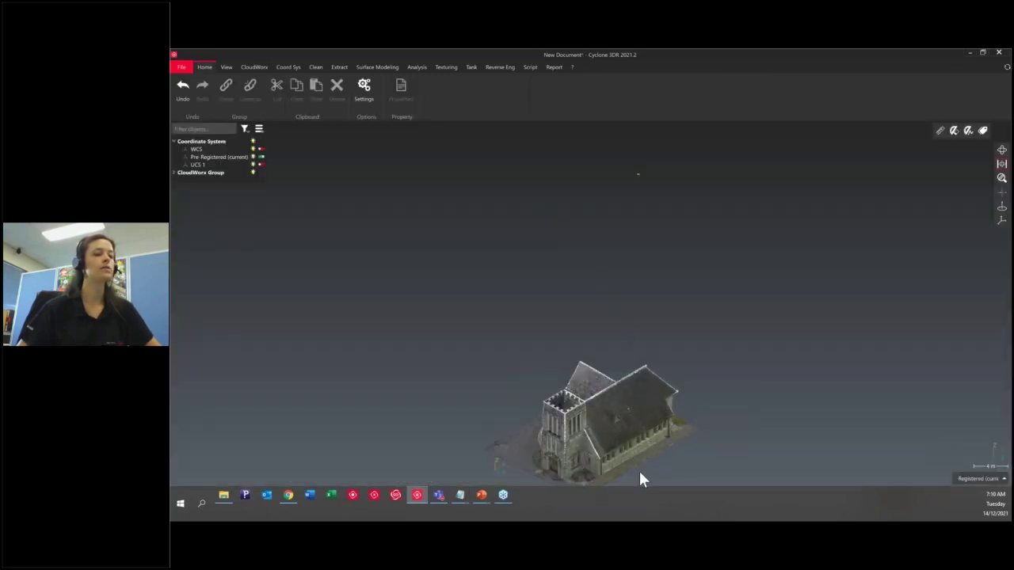
Step: Convert the imported Knox Church Cheviot (RTC360).lgs project from the CloudWorx Group into a native point cloud
scroll(608, 480, "up", 2)
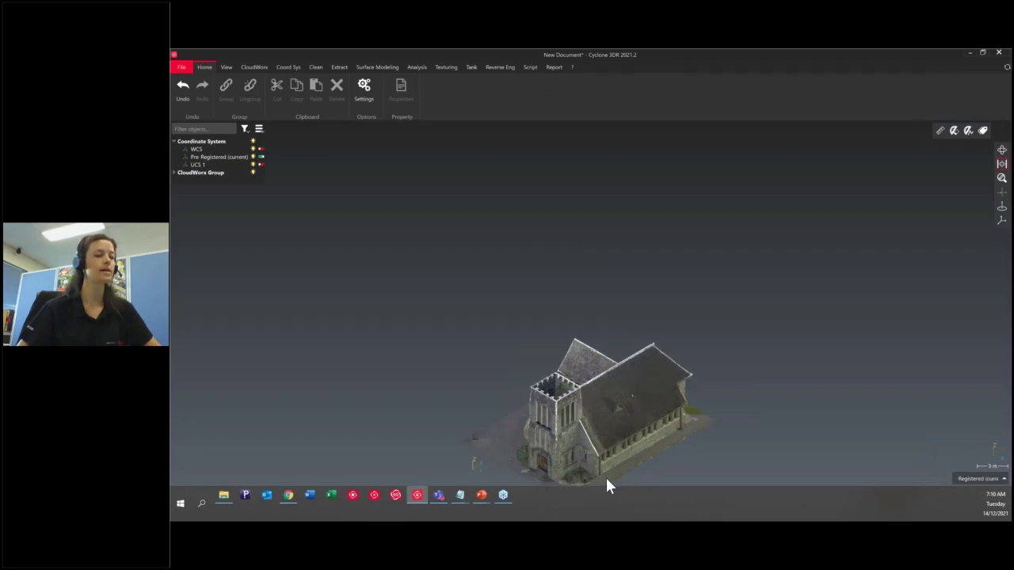
scroll(607, 482, "up", 3)
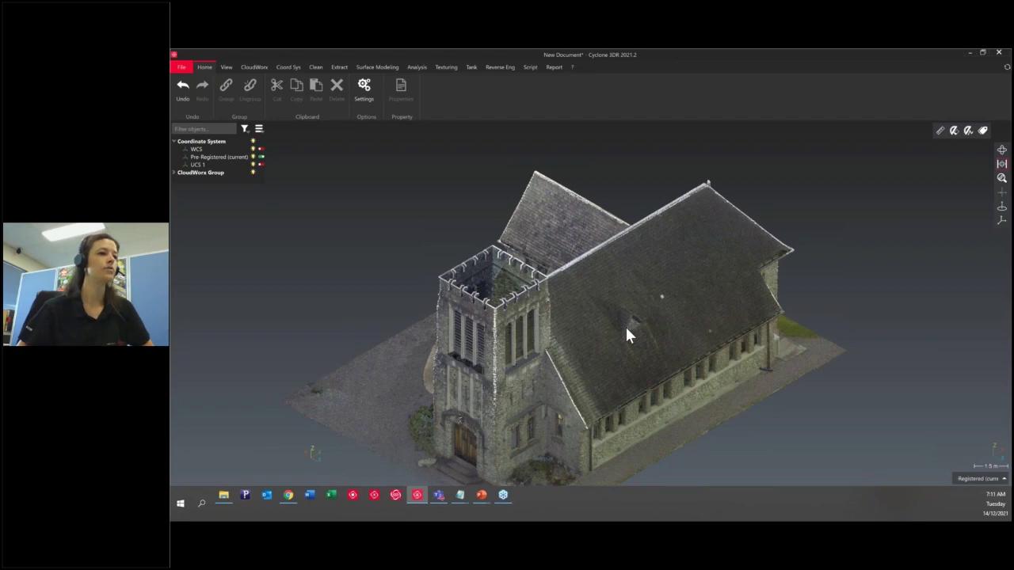
scroll(627, 332, "up", 4)
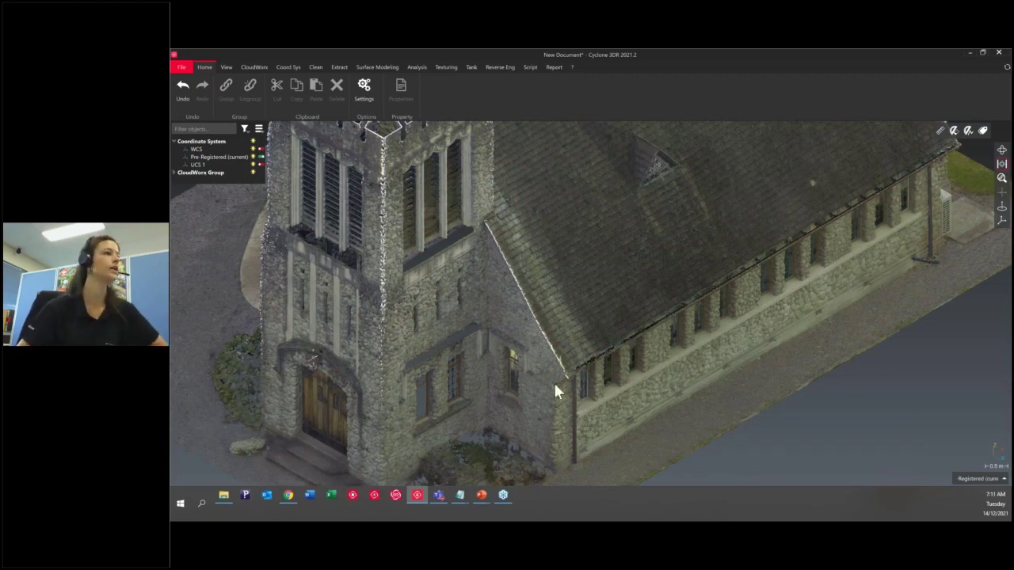
scroll(577, 354, "down", 2)
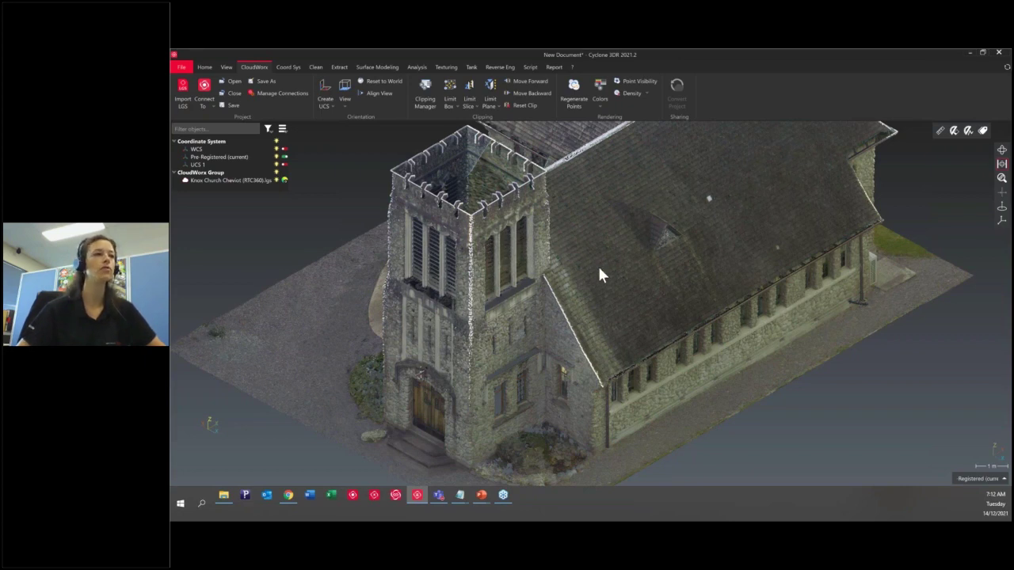
left_click(263, 179)
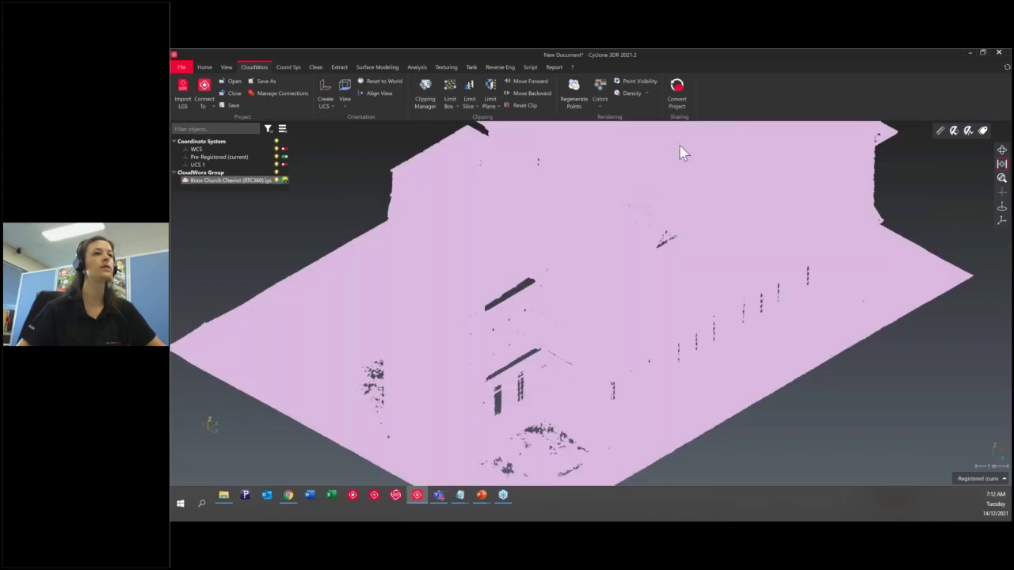
left_click(679, 91)
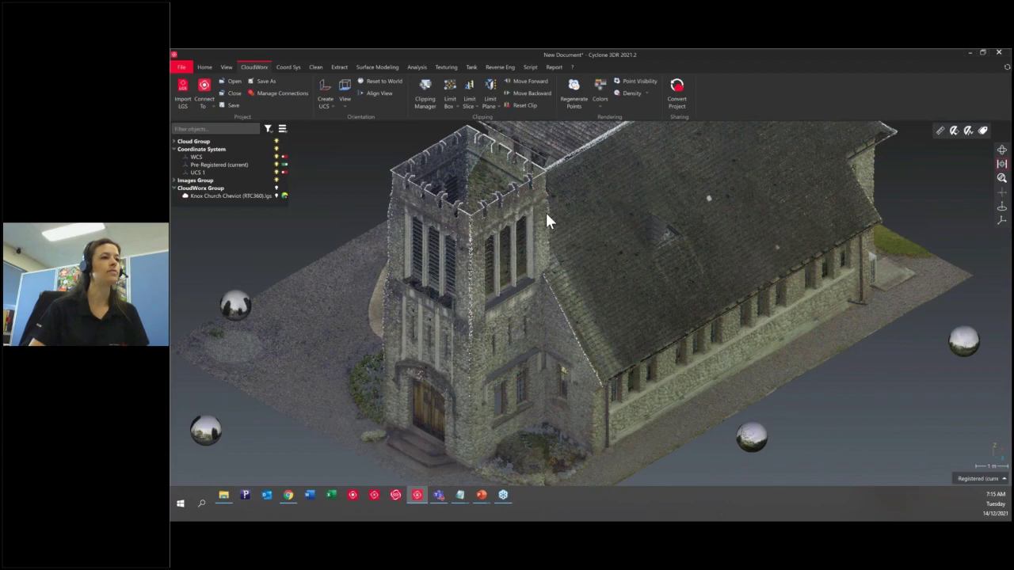
Step: Collapse the CloudWorx Group, expand the Cloud Group to show the converted cloud, and hide the Images Group
scroll(546, 212, "down", 5)
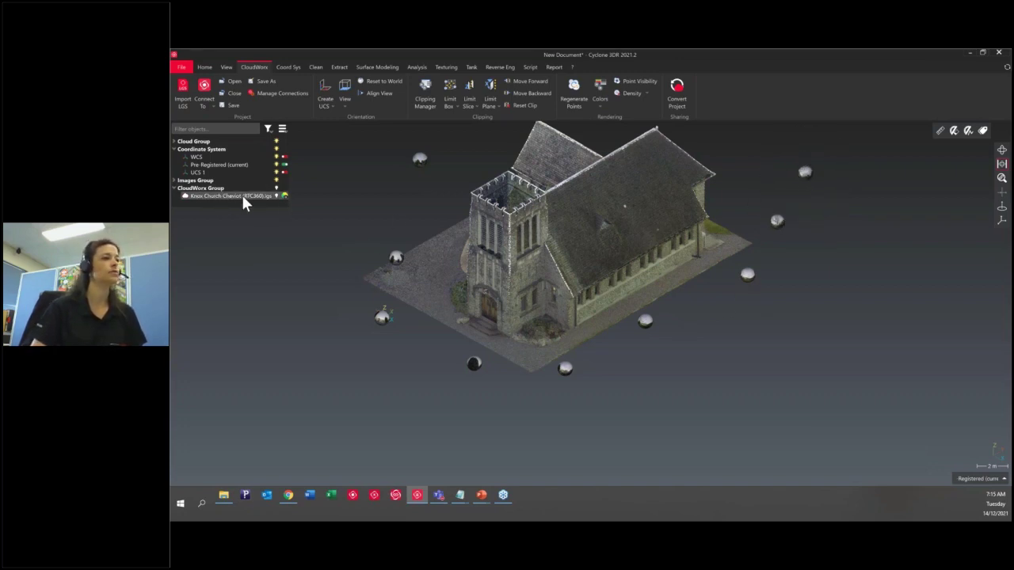
left_click(175, 188)
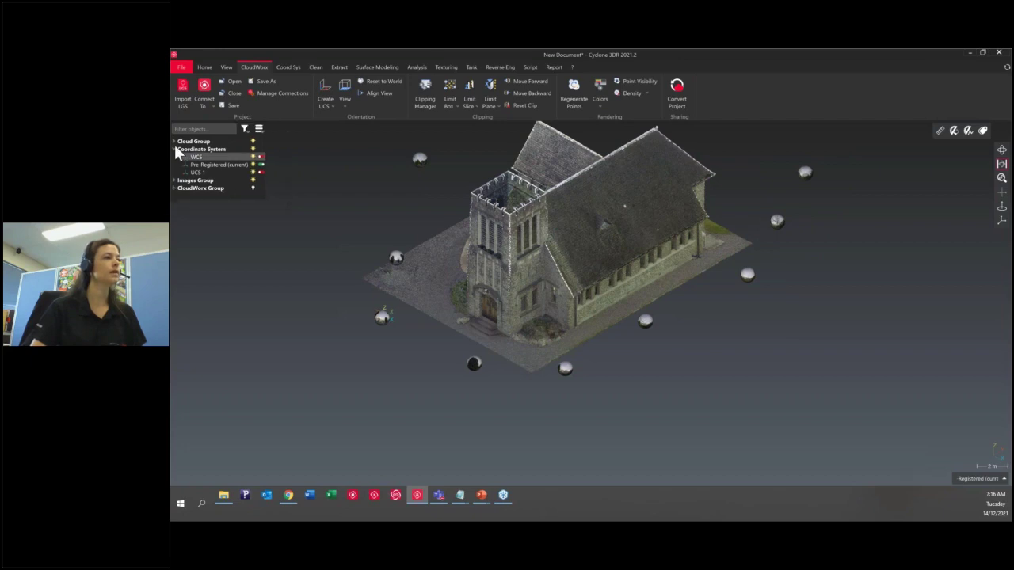
left_click(174, 142)
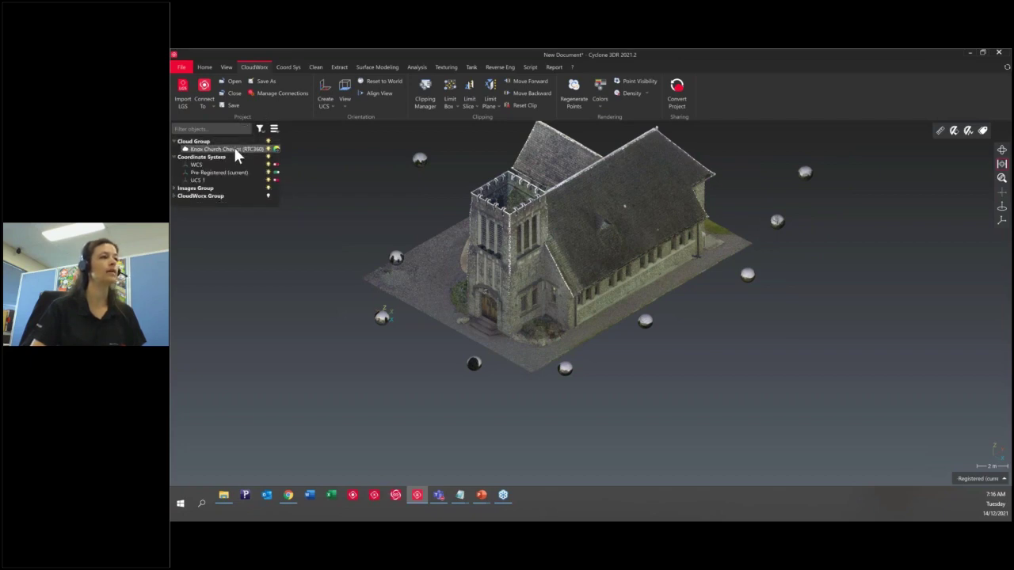
mouse_move(235, 155)
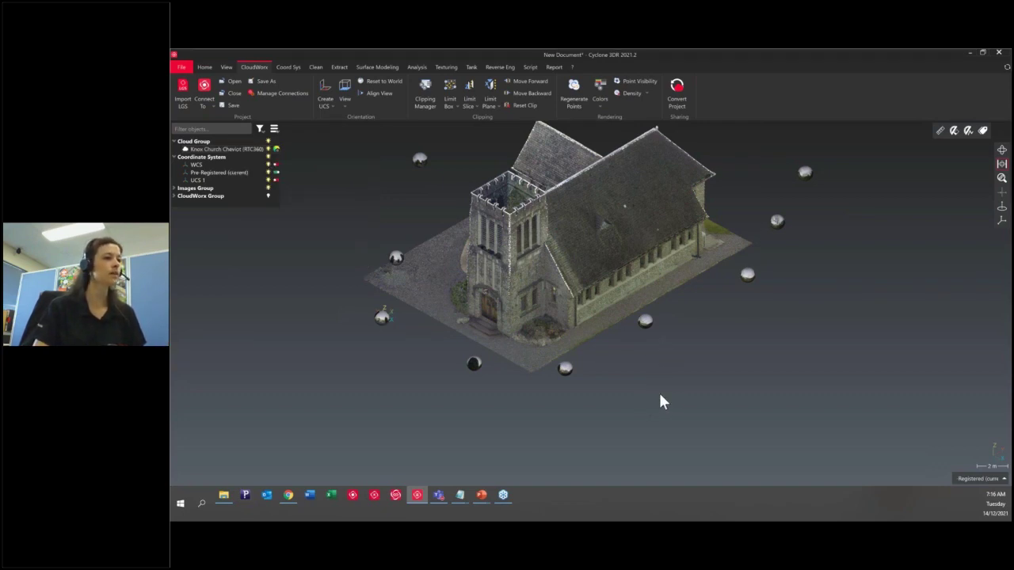
left_click(267, 189)
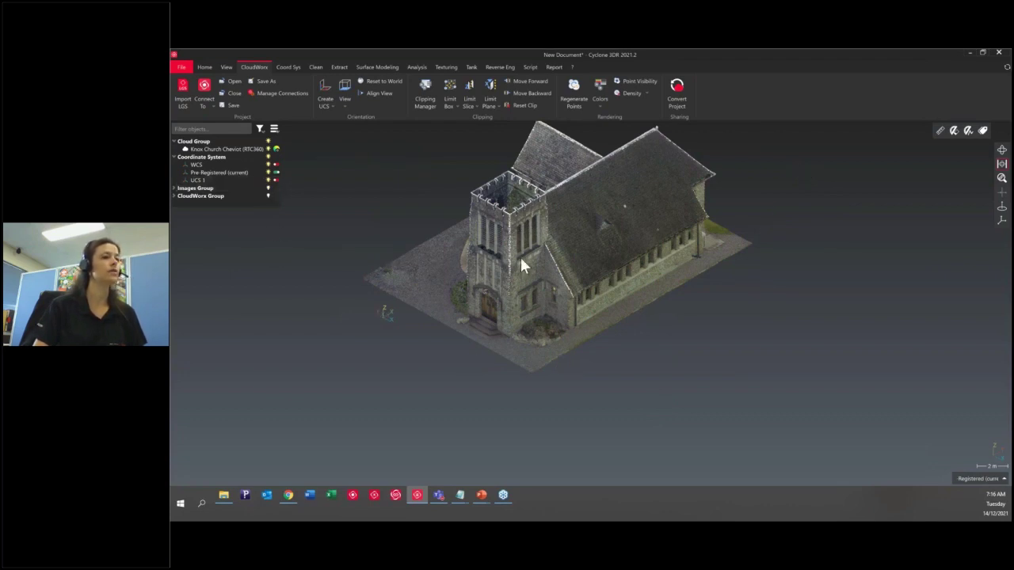
Step: Switch the default camera profile to Cyclone 3DR and back to 3DReshaper in the general settings, and accept them
left_click_drag(511, 310, 676, 287)
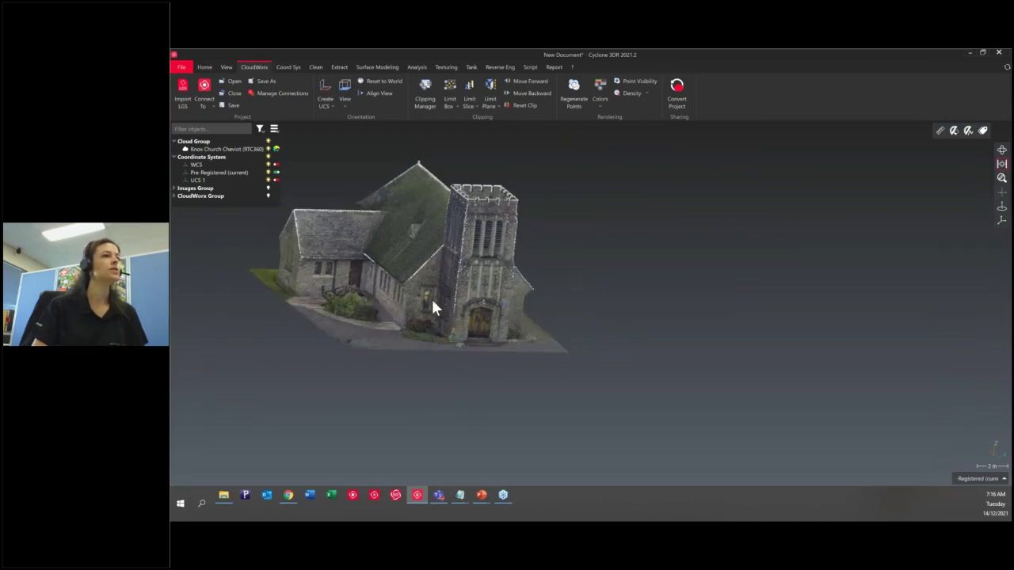
scroll(737, 347, "down", 2)
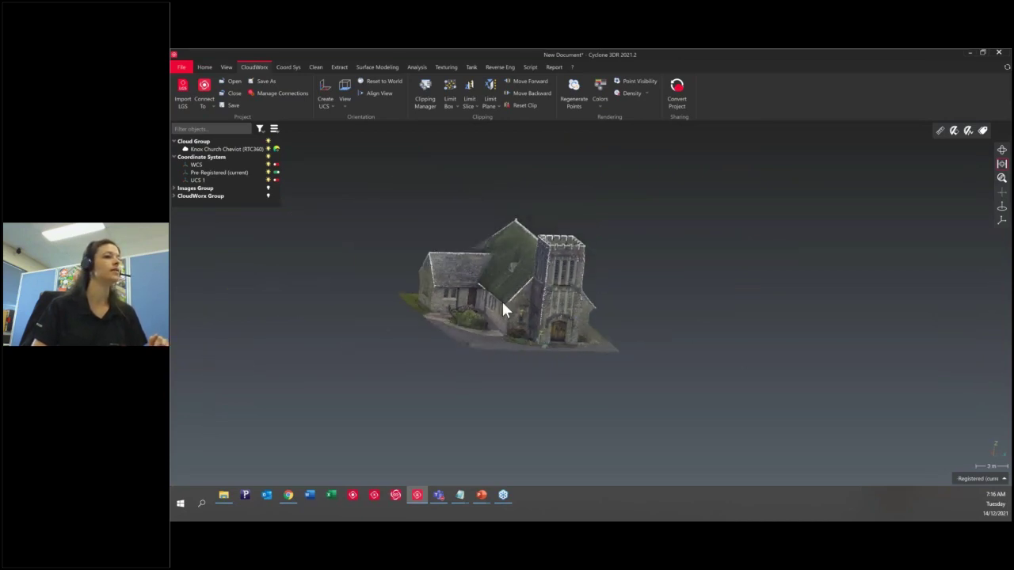
scroll(502, 301, "up", 3)
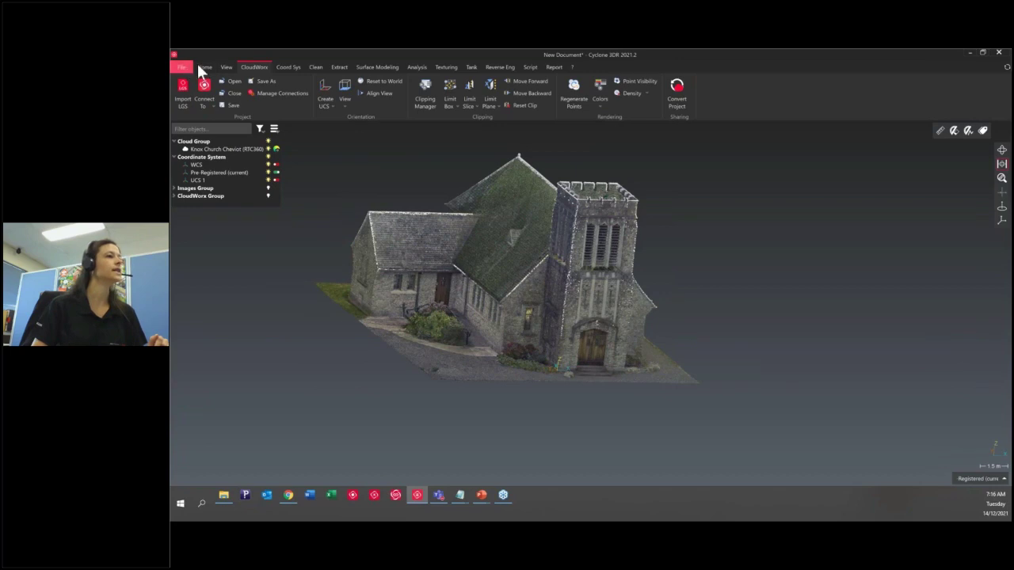
left_click(203, 67)
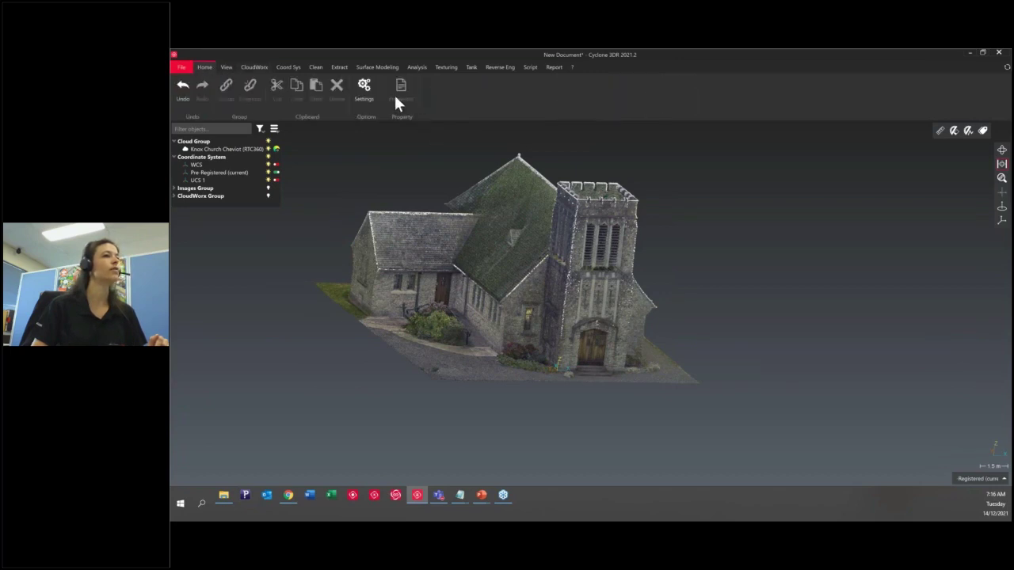
left_click(363, 89)
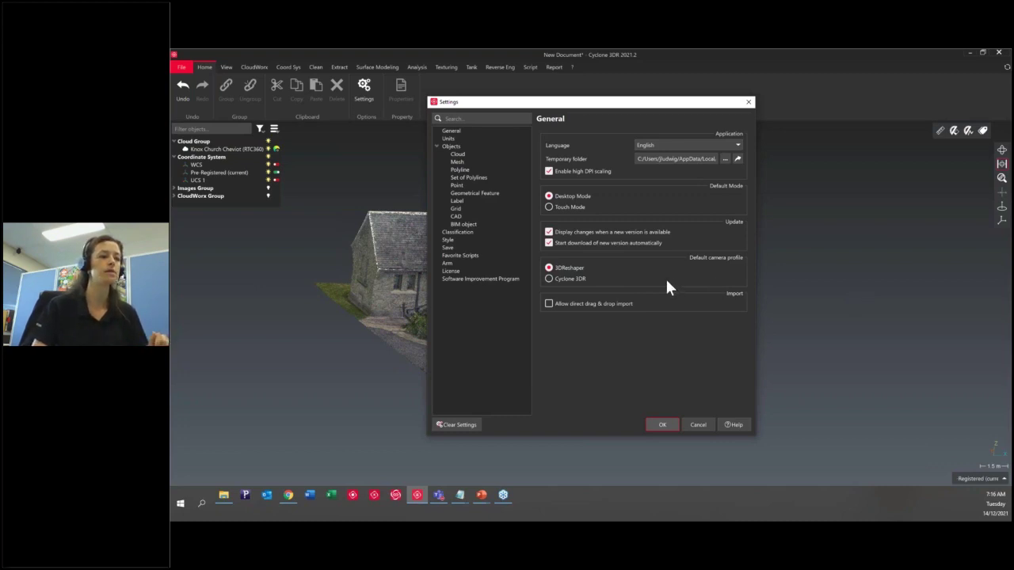
left_click(547, 279)
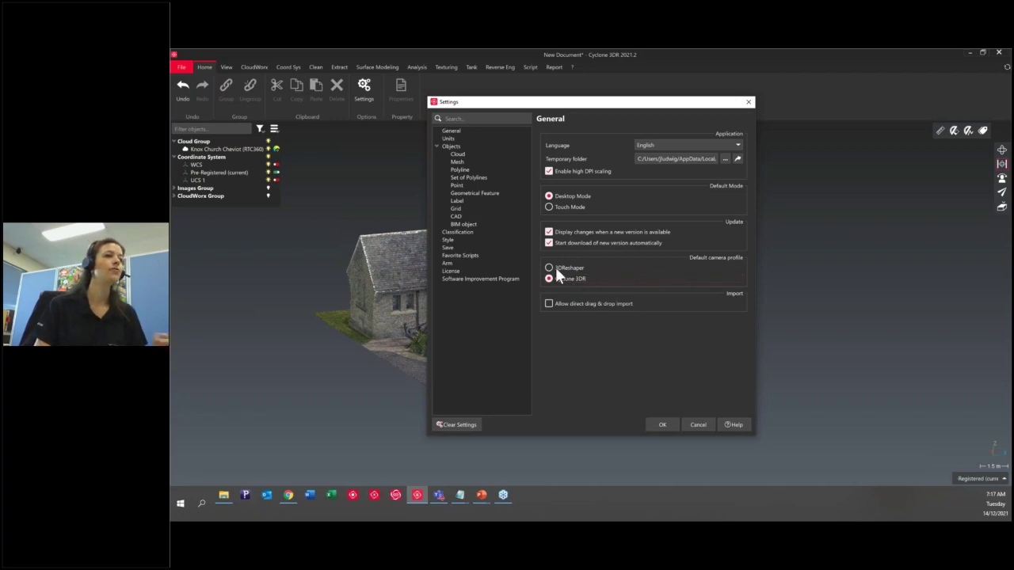
left_click(555, 268)
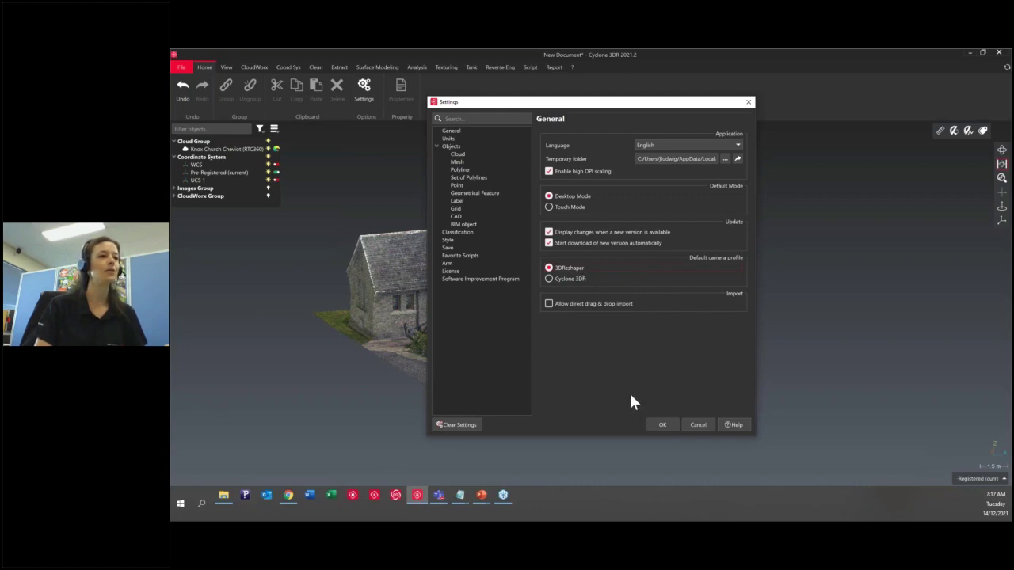
left_click(662, 425)
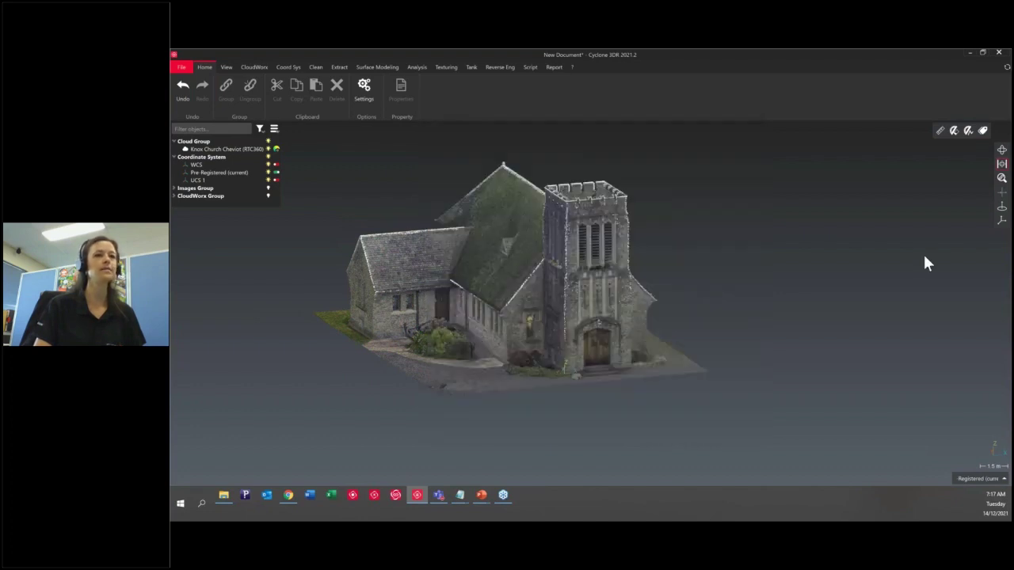
Step: Turn on constrained view rotation about the vertical axis and try it by orbiting around the church
left_click(1002, 208)
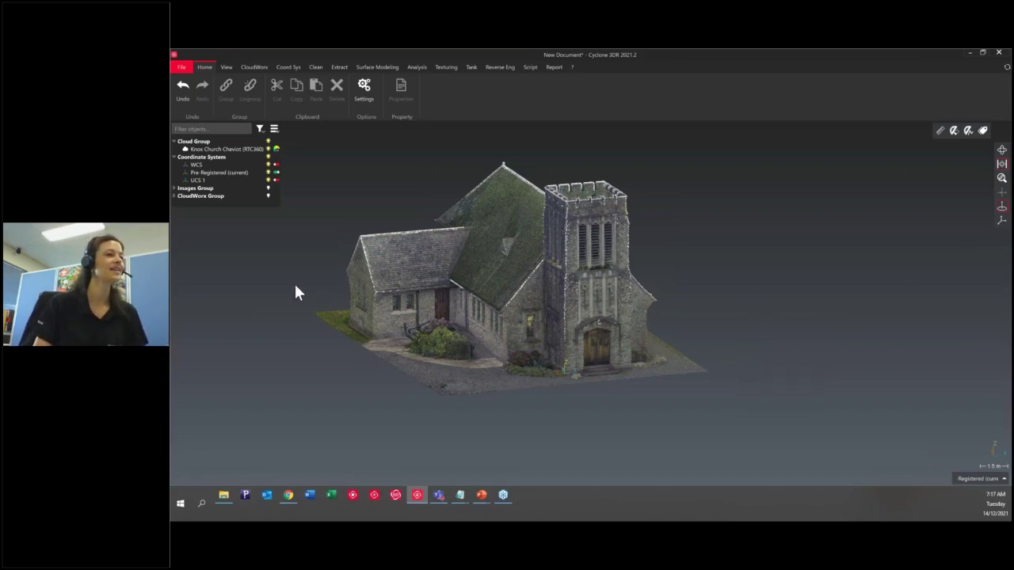
scroll(360, 299, "up", 2)
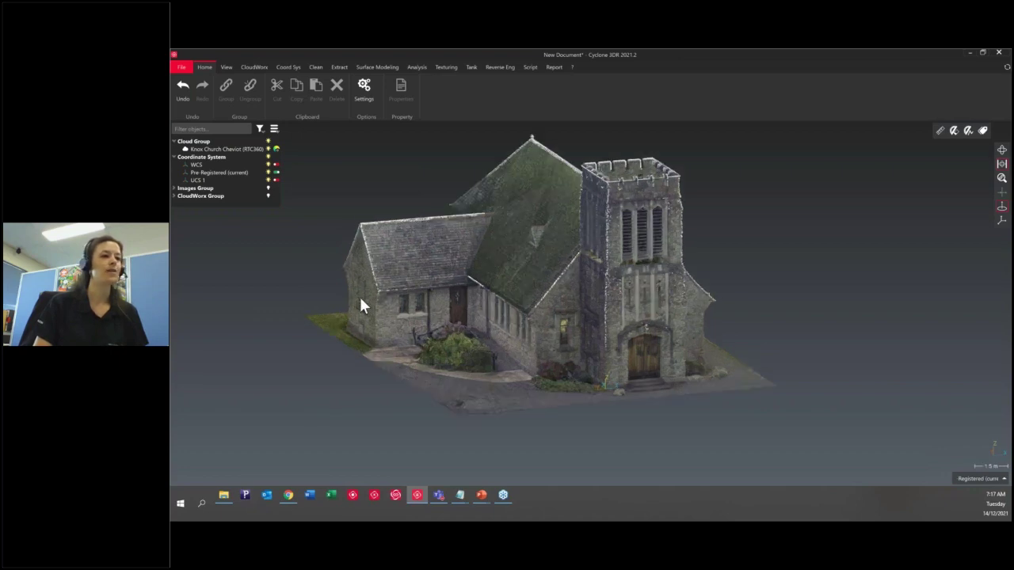
scroll(359, 299, "up", 2)
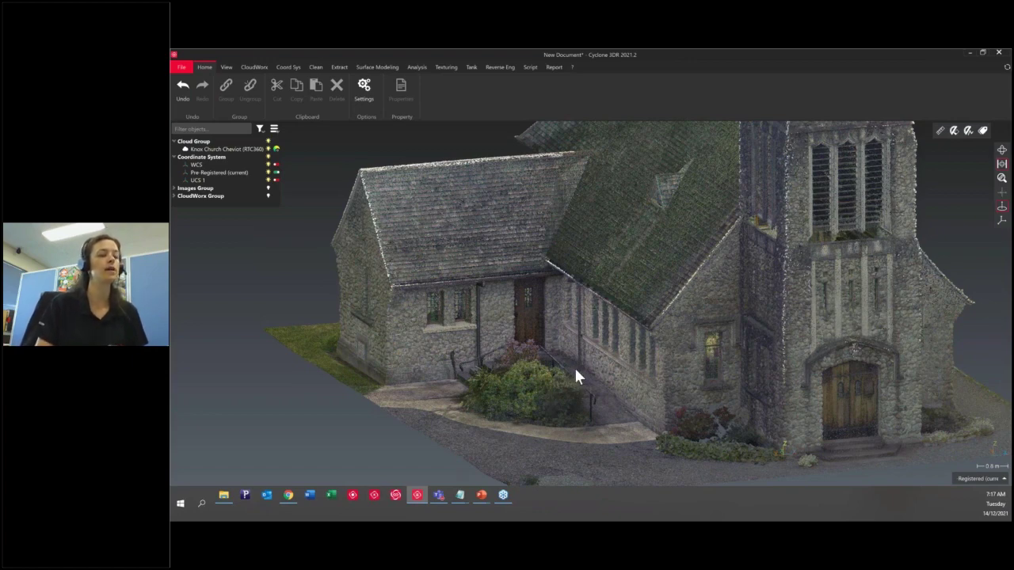
scroll(528, 358, "down", 2)
left_click_drag(530, 405, 595, 425)
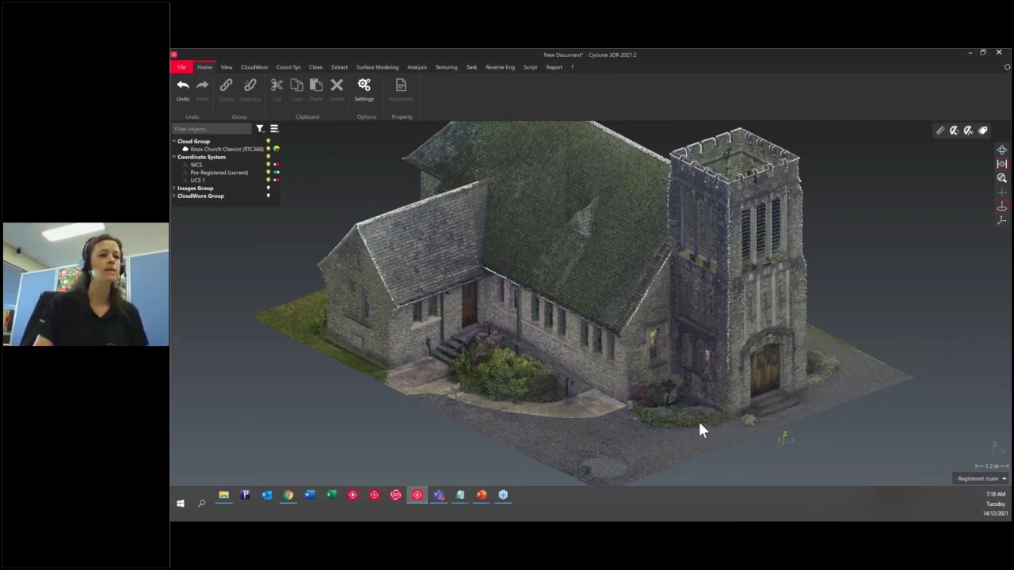
Step: Examine the church point cloud around the garden beds, side wall and tower entrance from close up and farther away
scroll(699, 428, "up", 2)
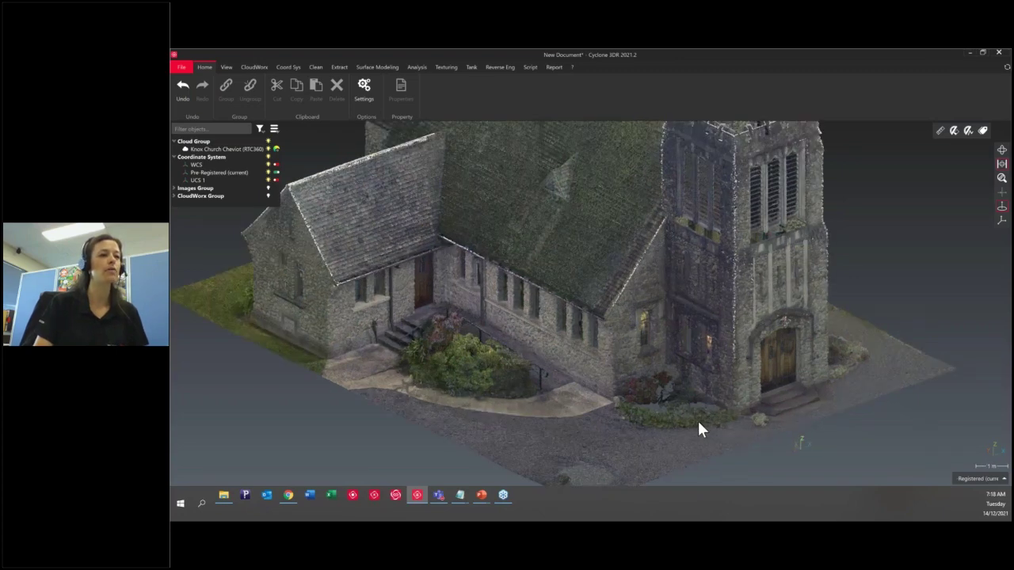
scroll(699, 429, "up", 3)
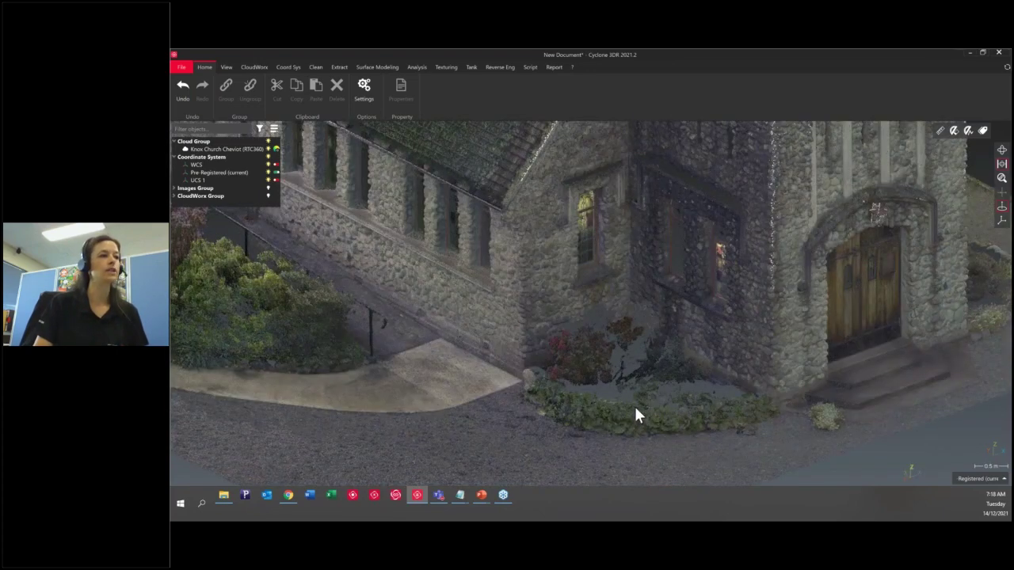
scroll(783, 431, "down", 1)
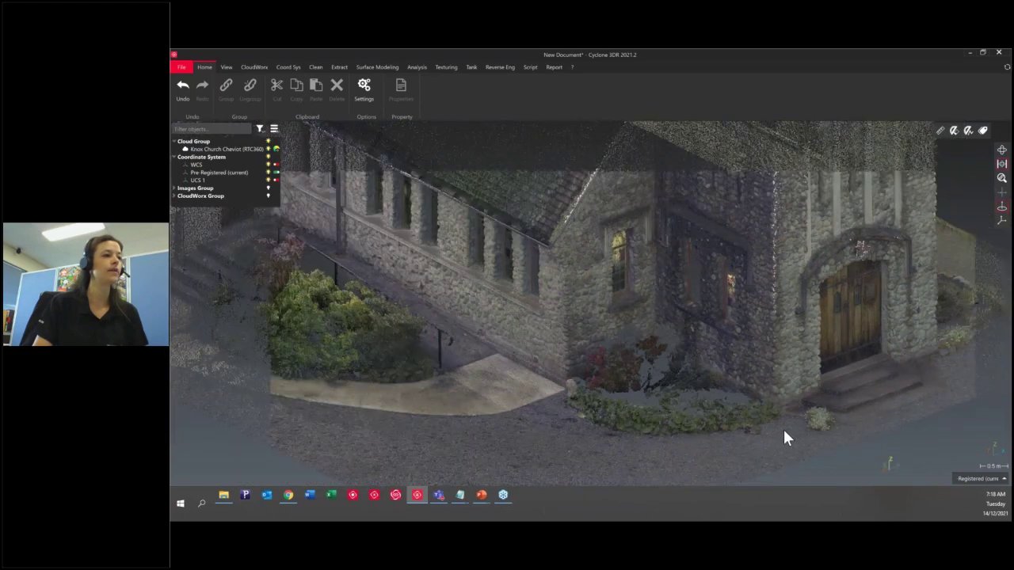
scroll(783, 427, "down", 1)
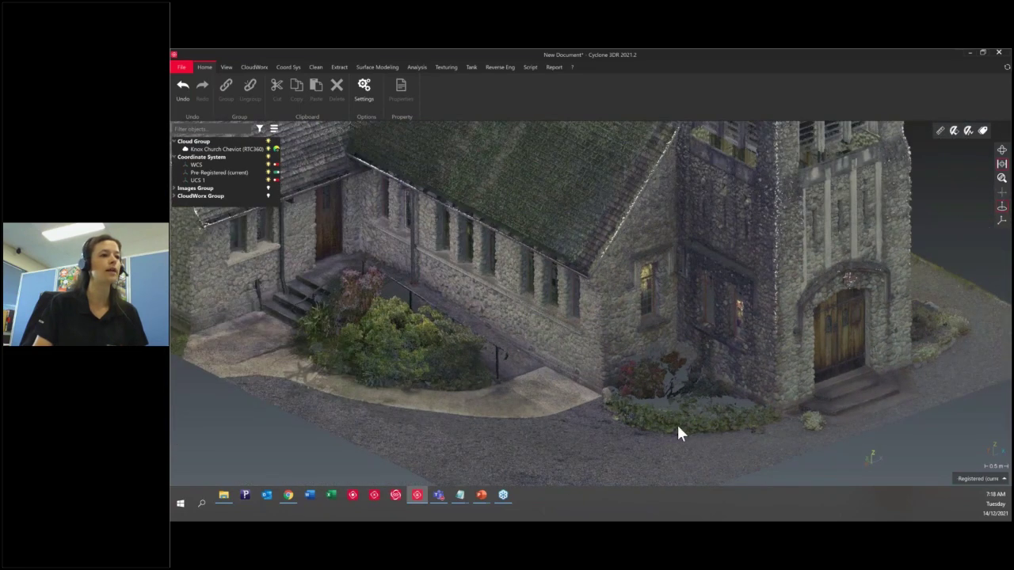
left_click_drag(872, 457, 893, 387)
left_click_drag(730, 420, 739, 419)
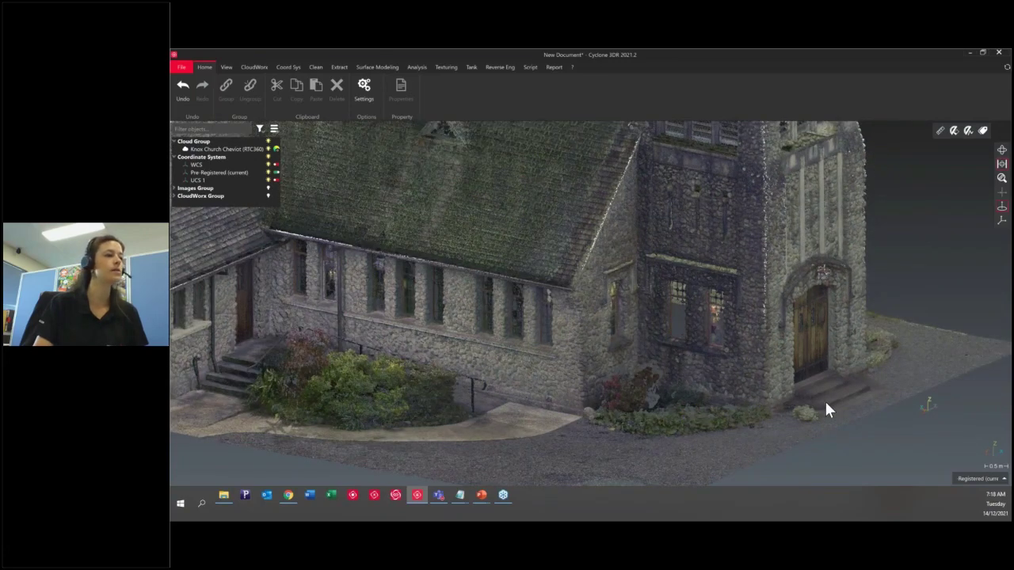
scroll(824, 399, "down", 5)
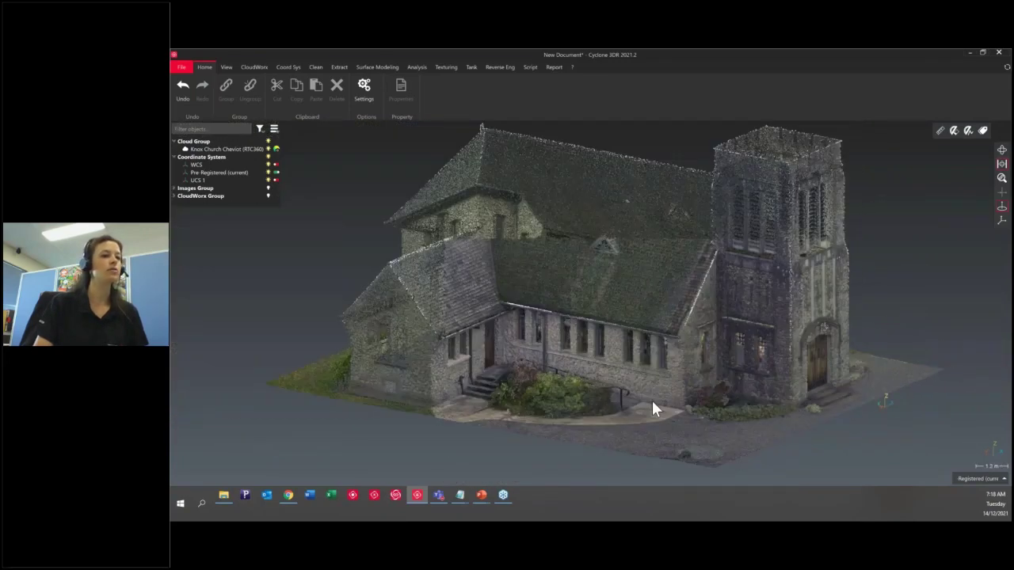
left_click_drag(652, 400, 630, 407)
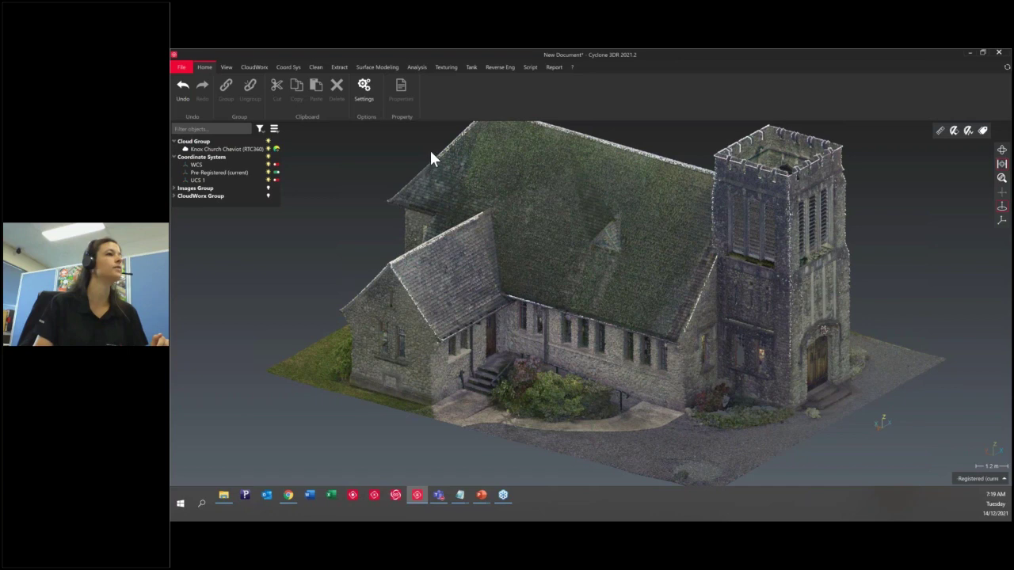
Step: Preview an automatic classification of the church point cloud with the TLS Outdoor 1.0 model
left_click(316, 68)
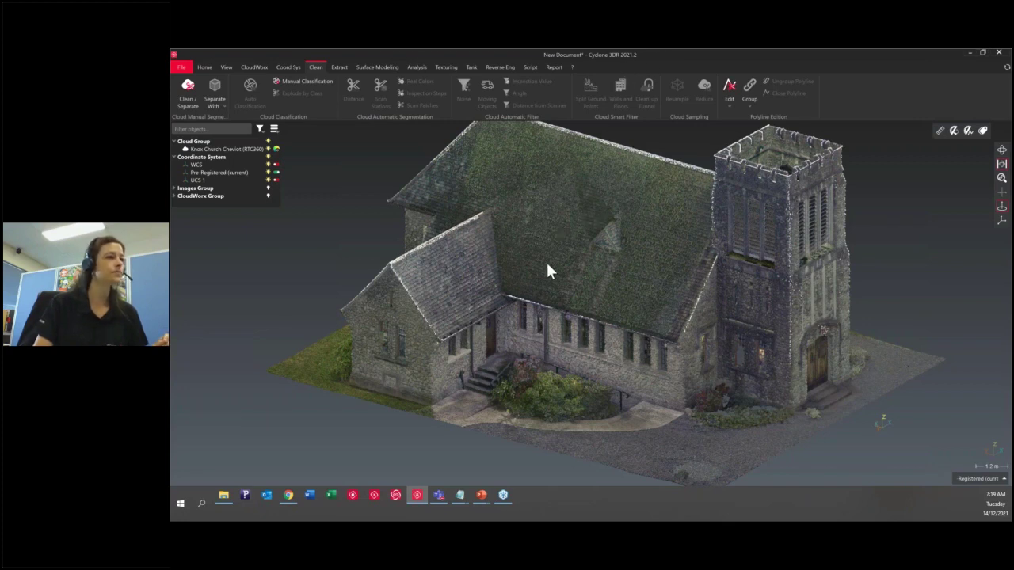
left_click(513, 368)
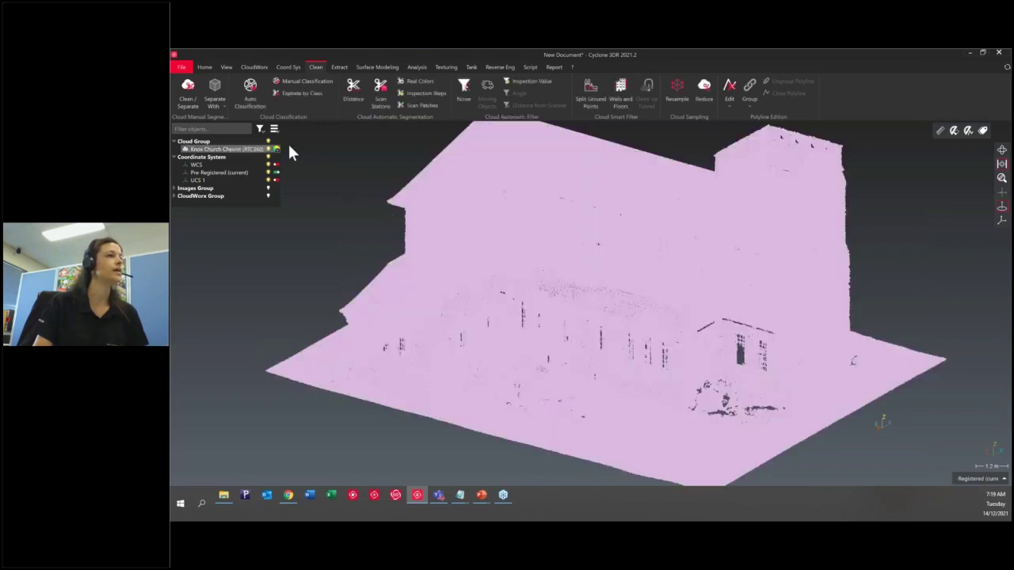
left_click(250, 103)
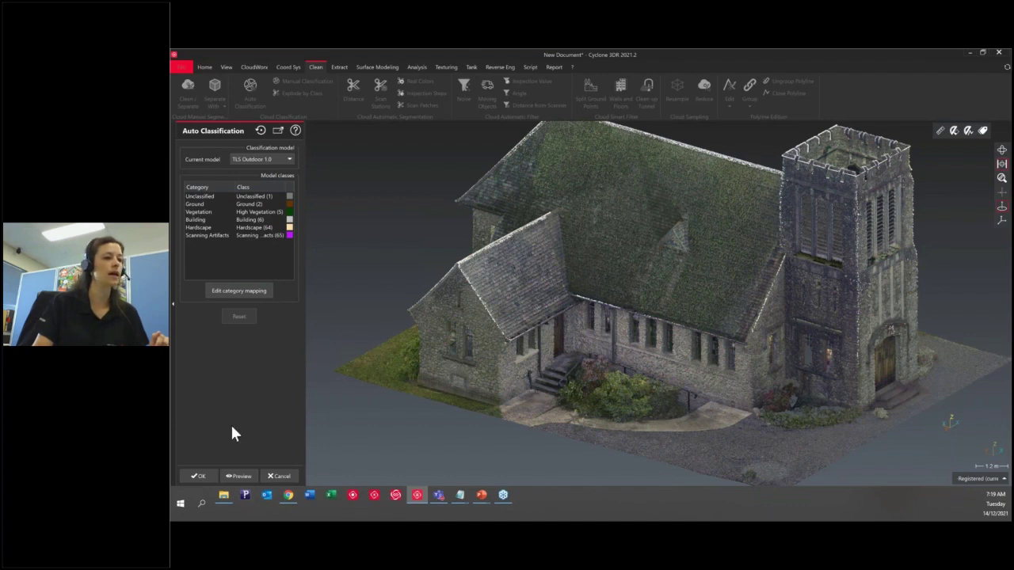
left_click(237, 476)
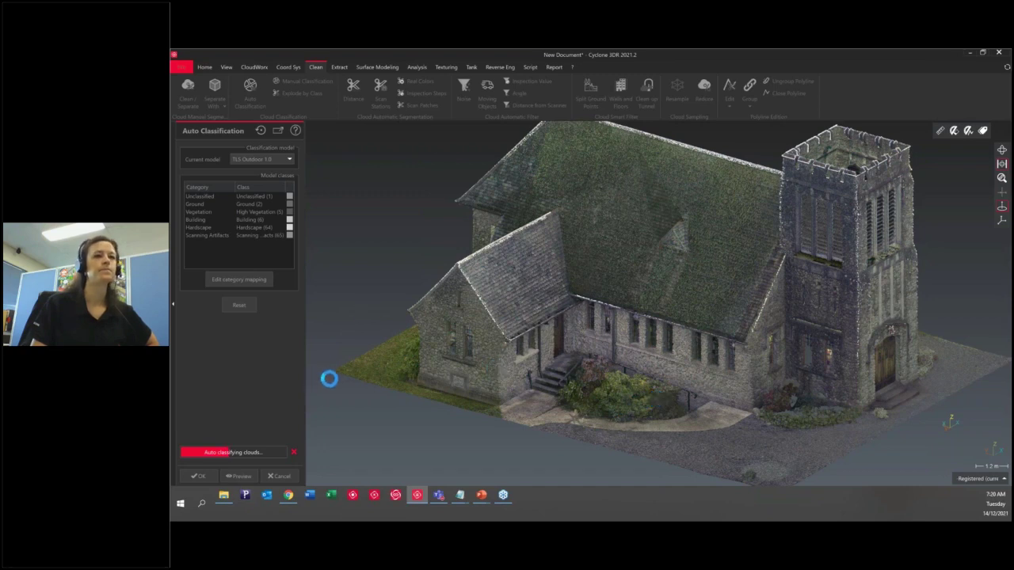
Step: Check the classified building, ground and vegetation points around the church and accept the automatic classification
left_click_drag(579, 408, 416, 366)
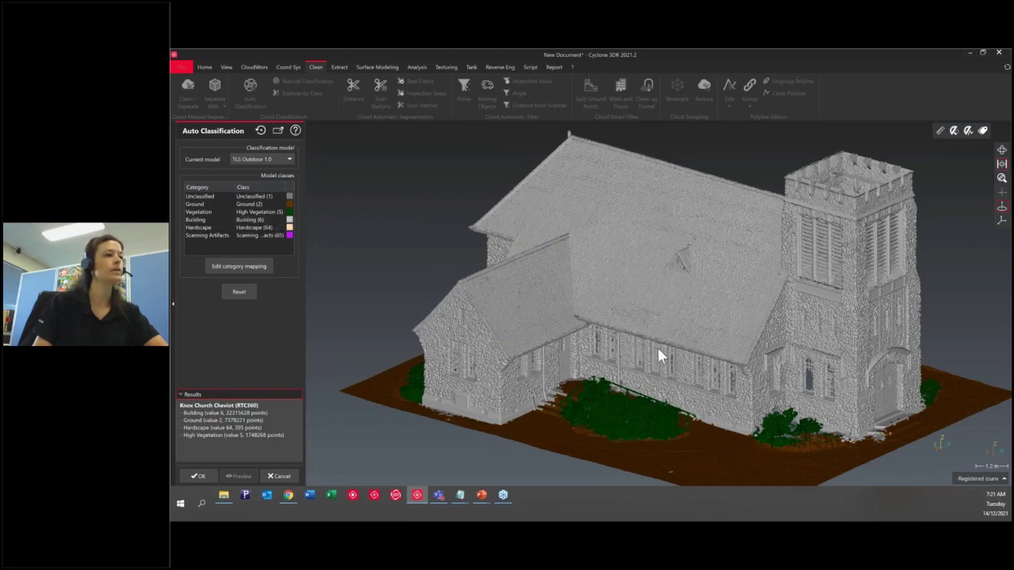
left_click_drag(701, 366, 547, 448)
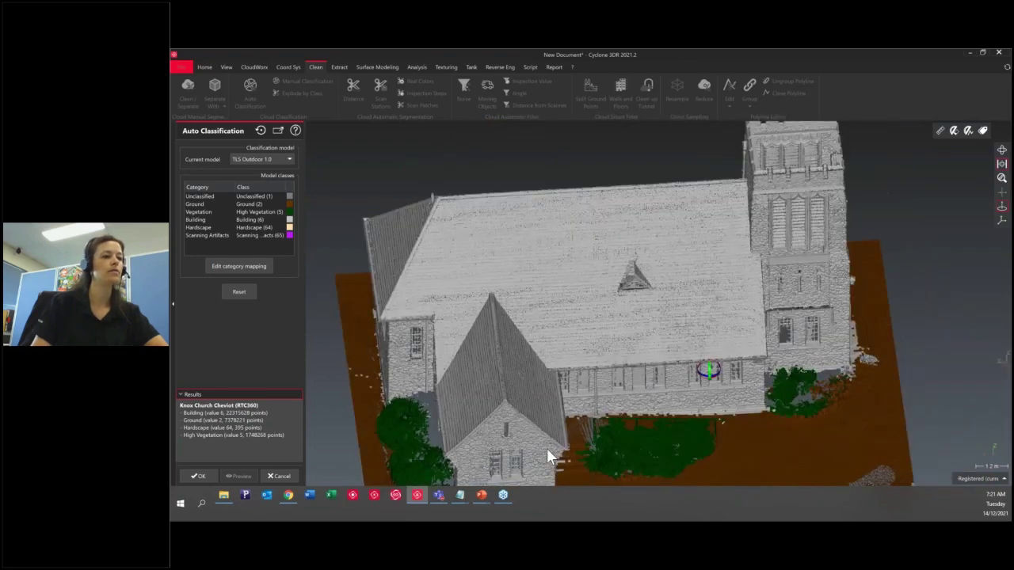
scroll(703, 401, "down", 2)
left_click_drag(703, 405, 933, 335)
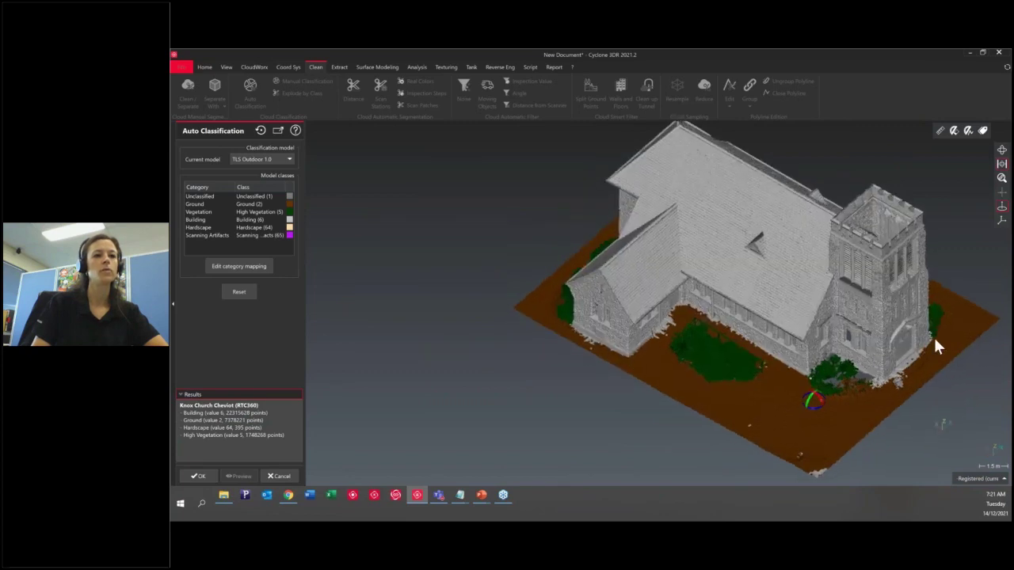
scroll(933, 335, "up", 3)
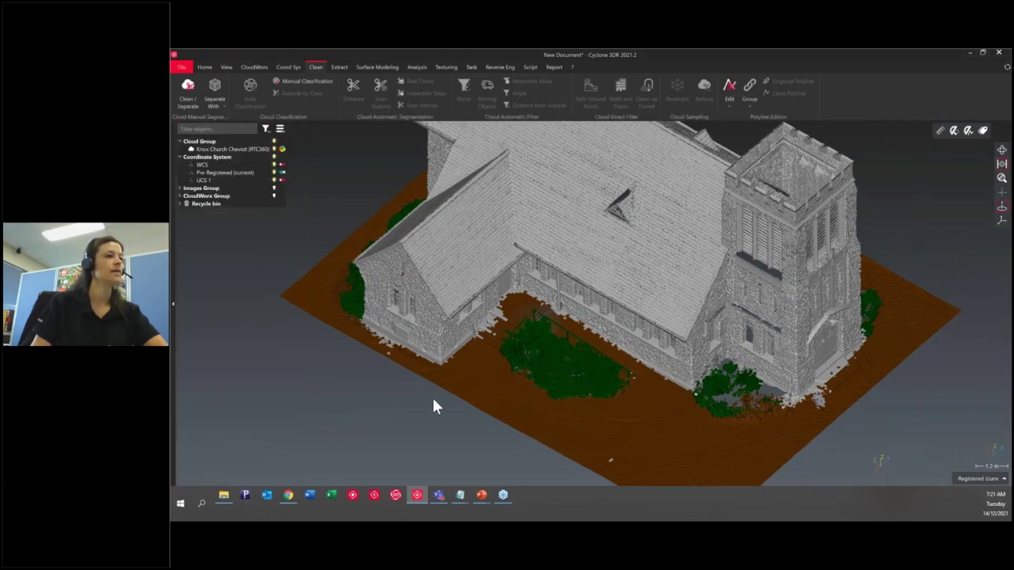
Step: View the representation settings of the classified church cloud and close them without changing the Classification display
left_click_drag(582, 321, 645, 317)
left_click(276, 149)
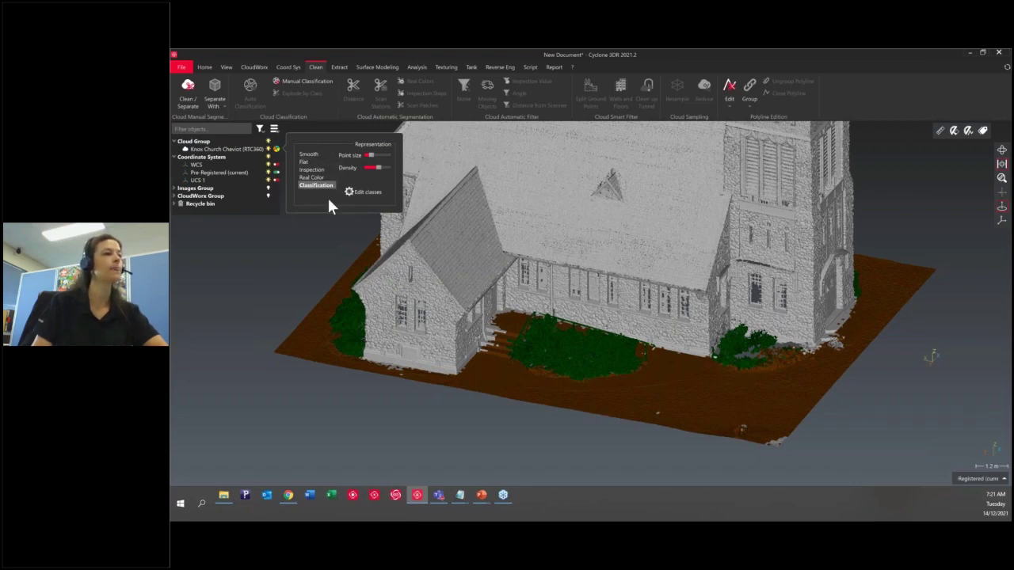
left_click(458, 416)
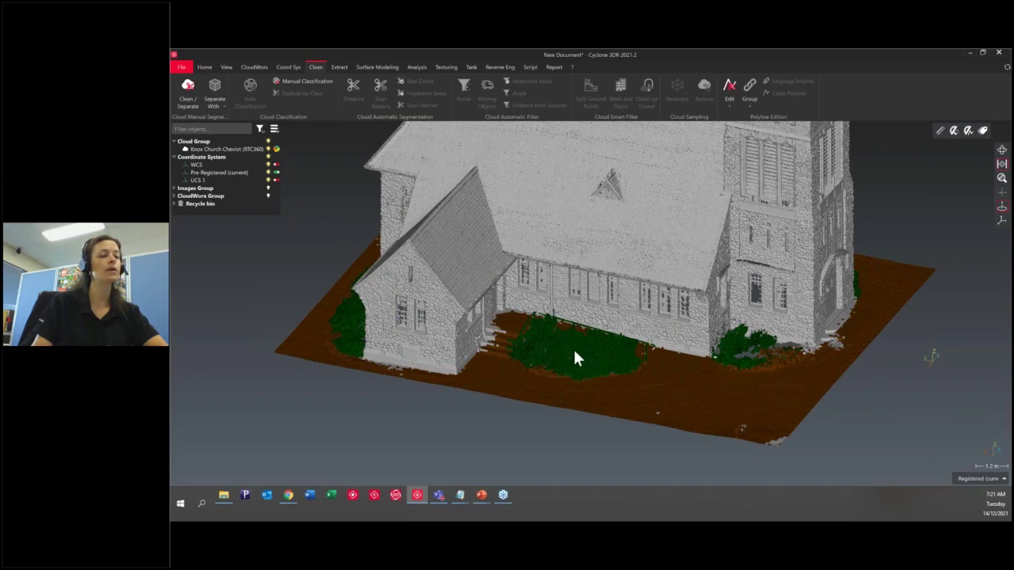
Step: Explode the church cloud by class and hide the High Vegetation and Hardscape clouds
left_click(532, 303)
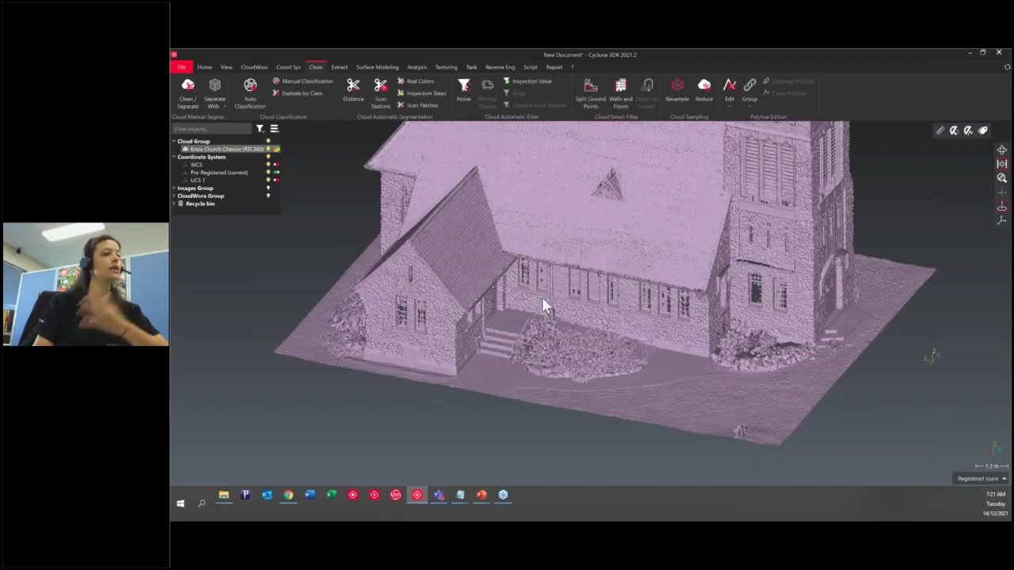
left_click(302, 93)
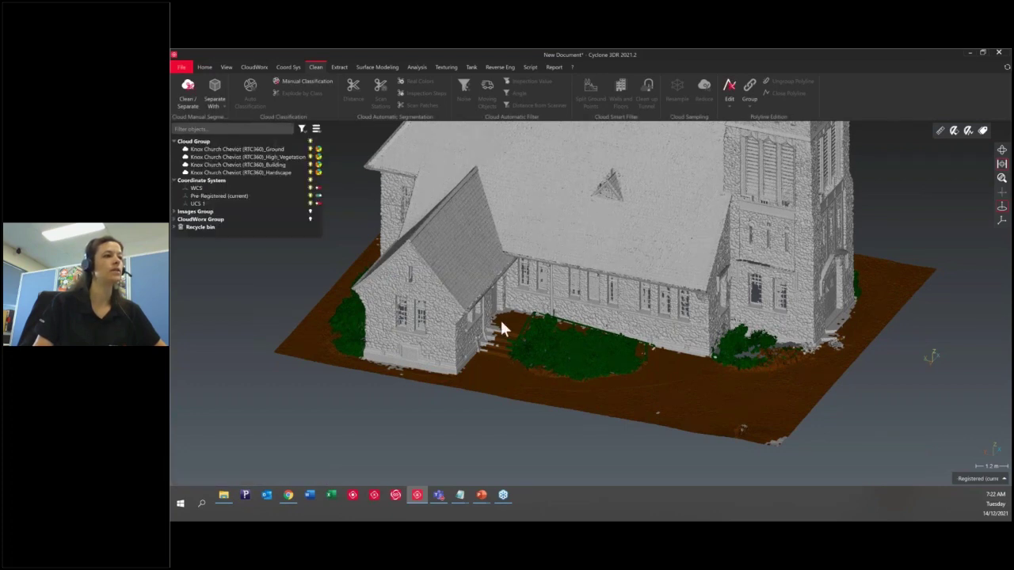
left_click(309, 158)
mouse_move(697, 341)
left_mouse_down()
mouse_move(701, 328)
mouse_move(679, 364)
mouse_move(686, 344)
left_mouse_up()
left_click(311, 174)
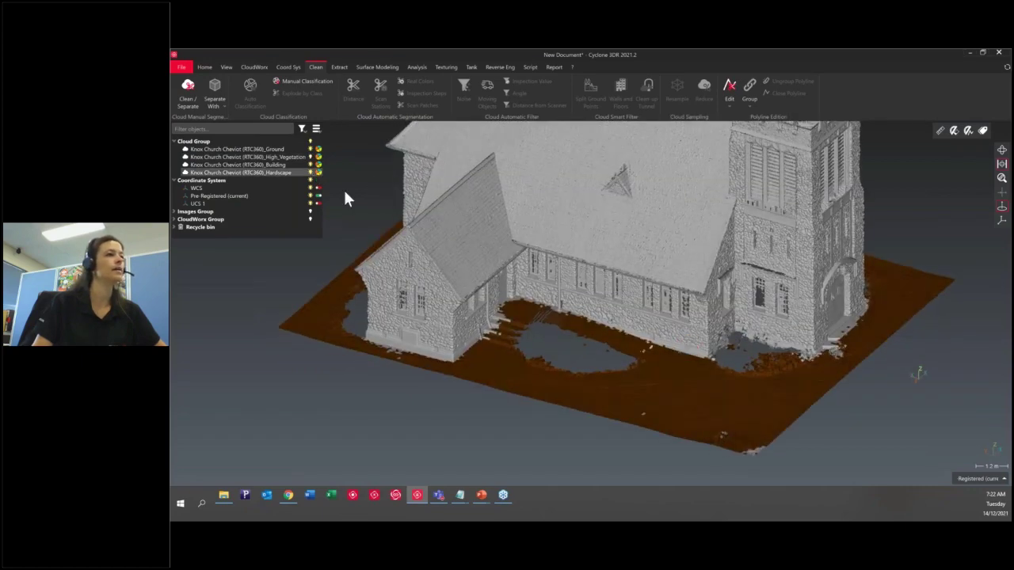
left_click(717, 413)
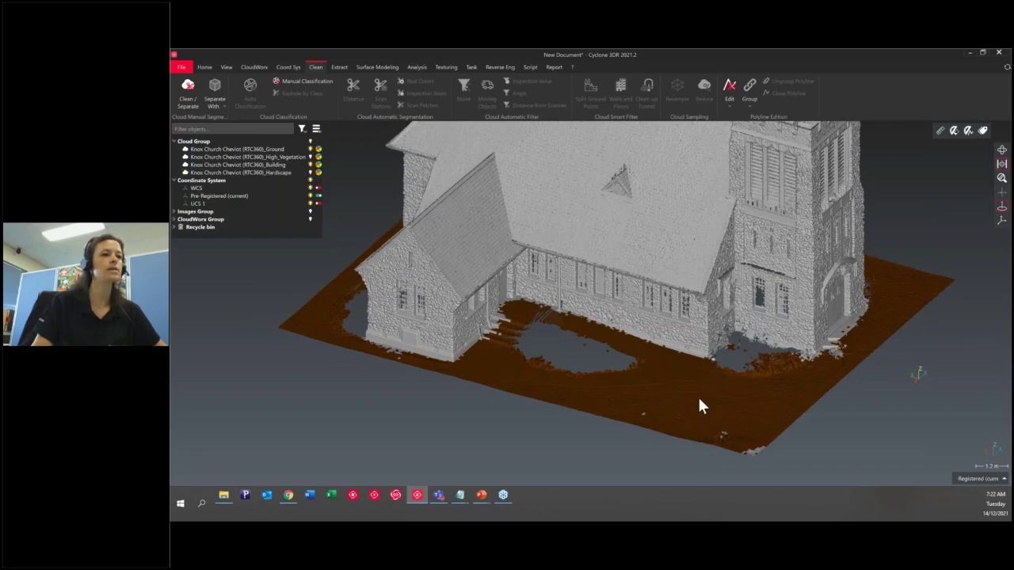
Step: Select the Ground and Building clouds together and start a 3D Mesh from them
left_click_drag(699, 403, 762, 314)
scroll(762, 314, "down", 2)
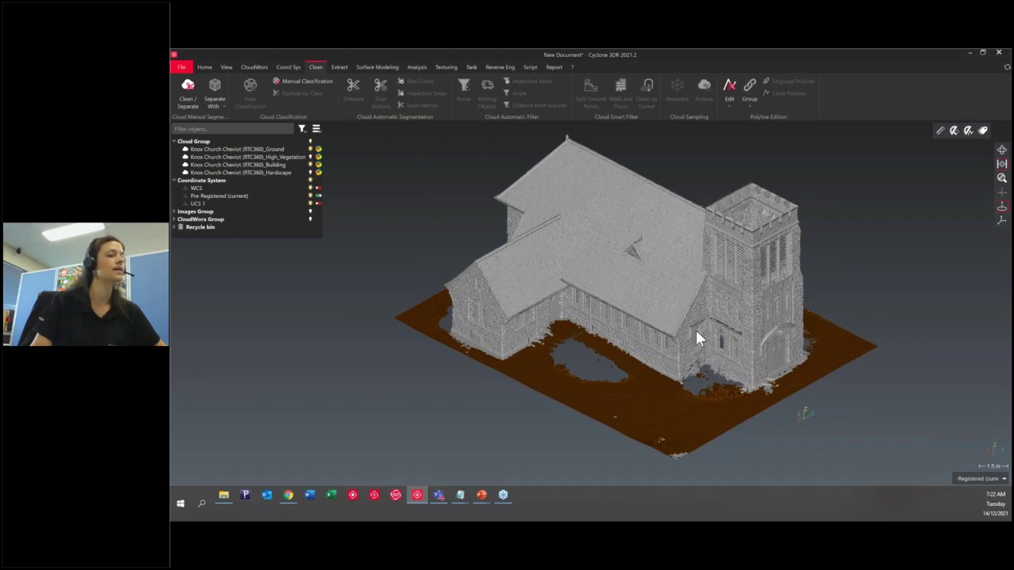
left_click_drag(697, 332, 626, 406)
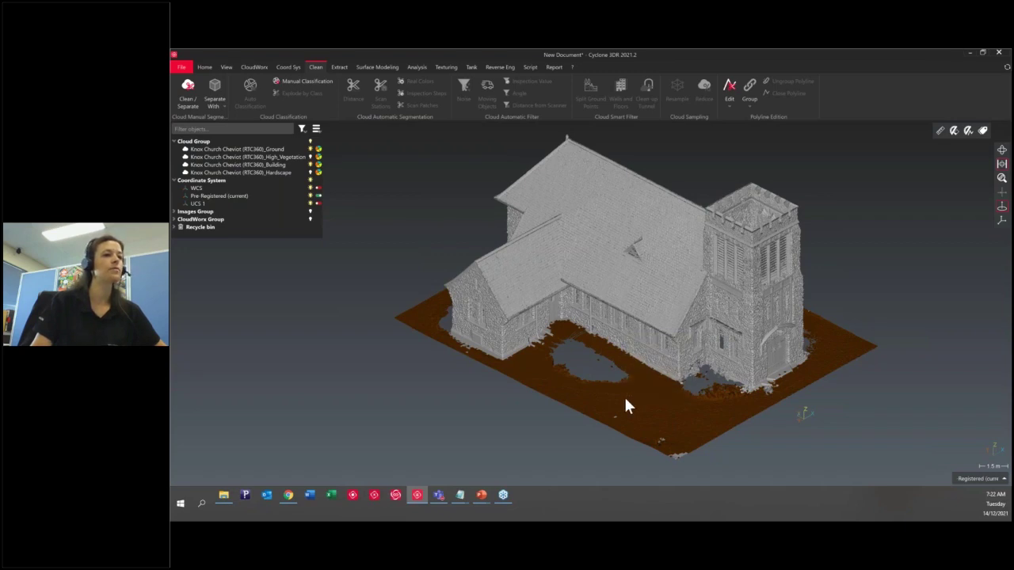
left_click(677, 364)
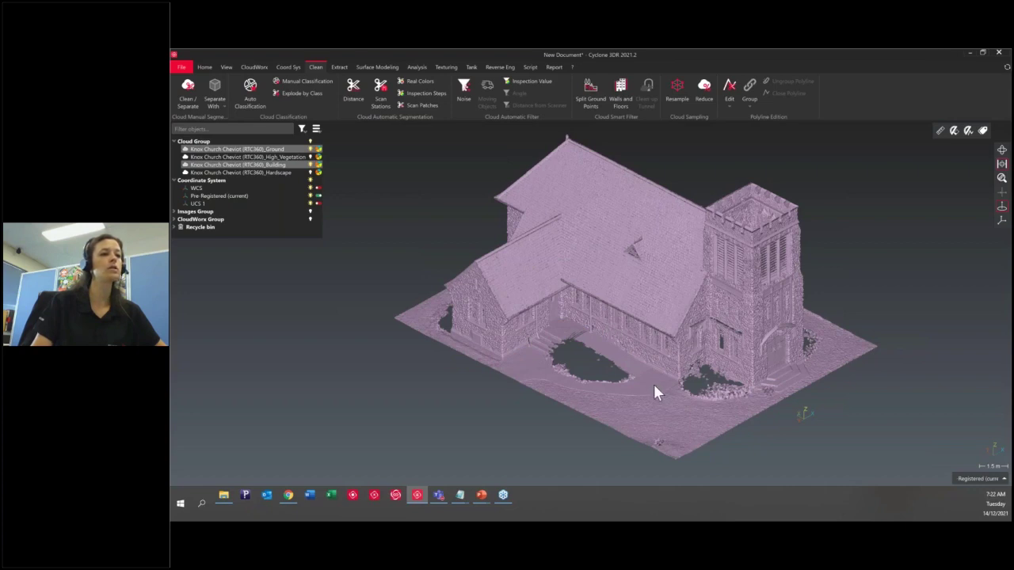
left_click(377, 67)
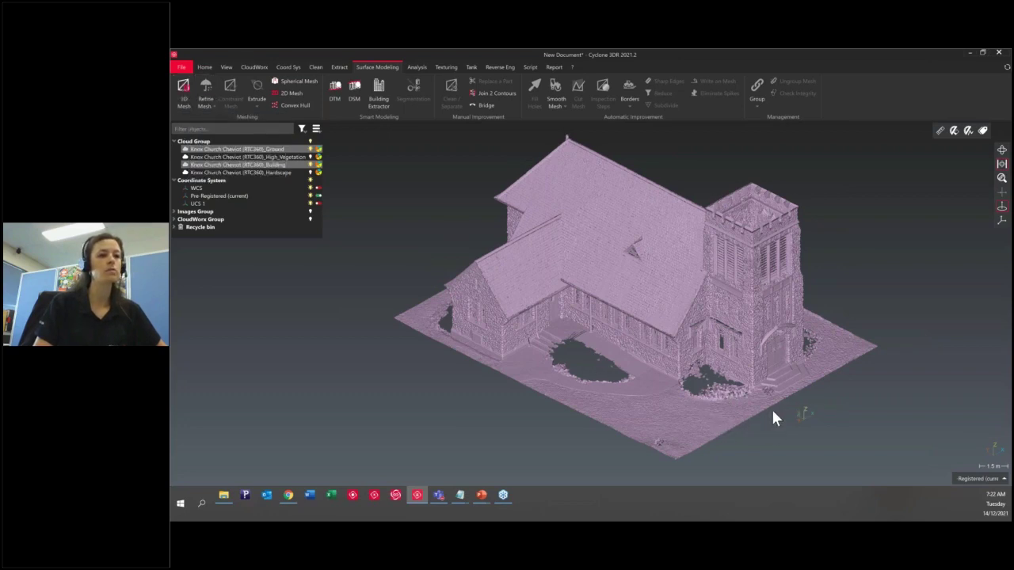
scroll(774, 413, "up", 3)
scroll(773, 413, "up", 3)
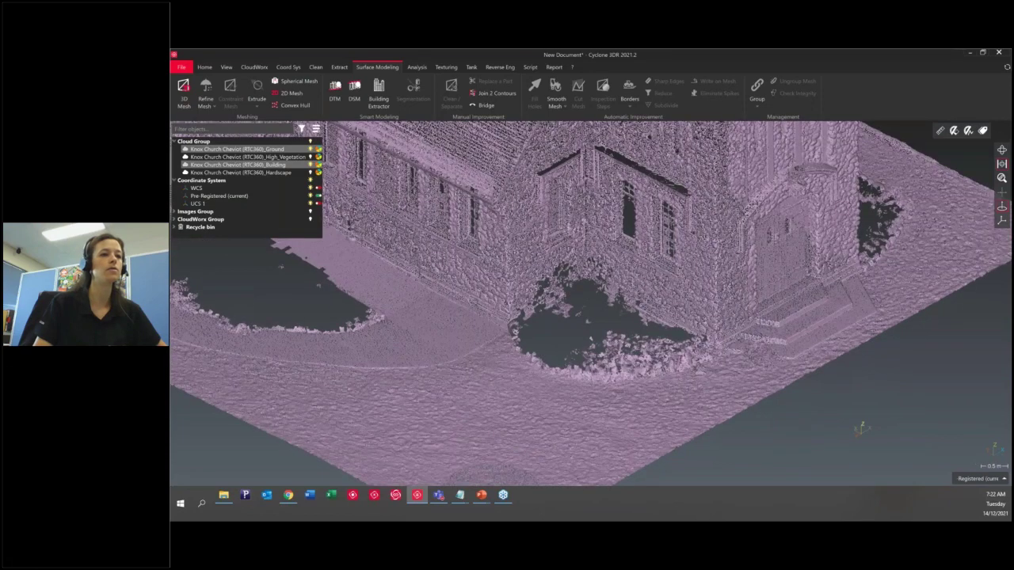
left_click_drag(774, 413, 542, 347)
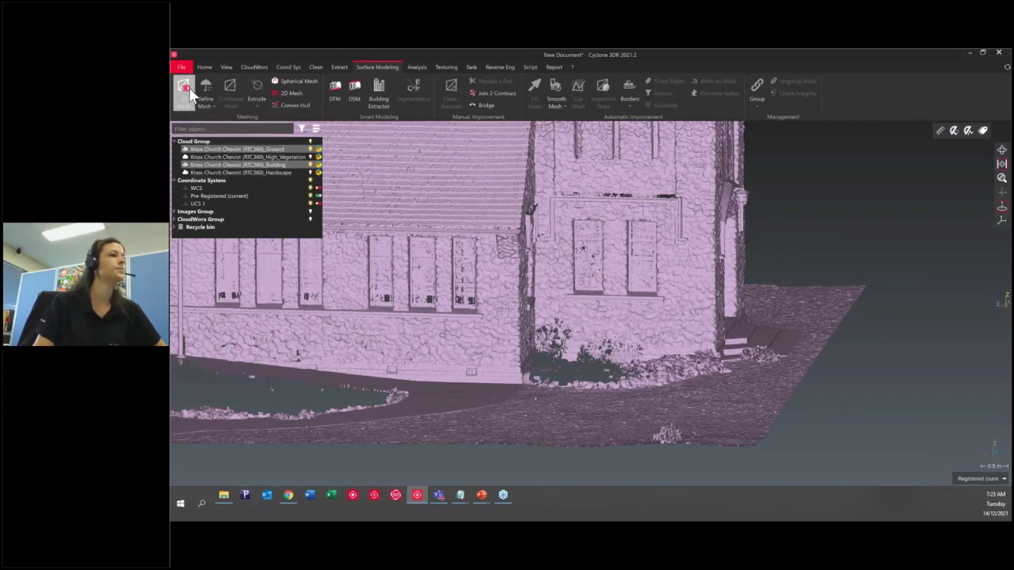
left_click(184, 89)
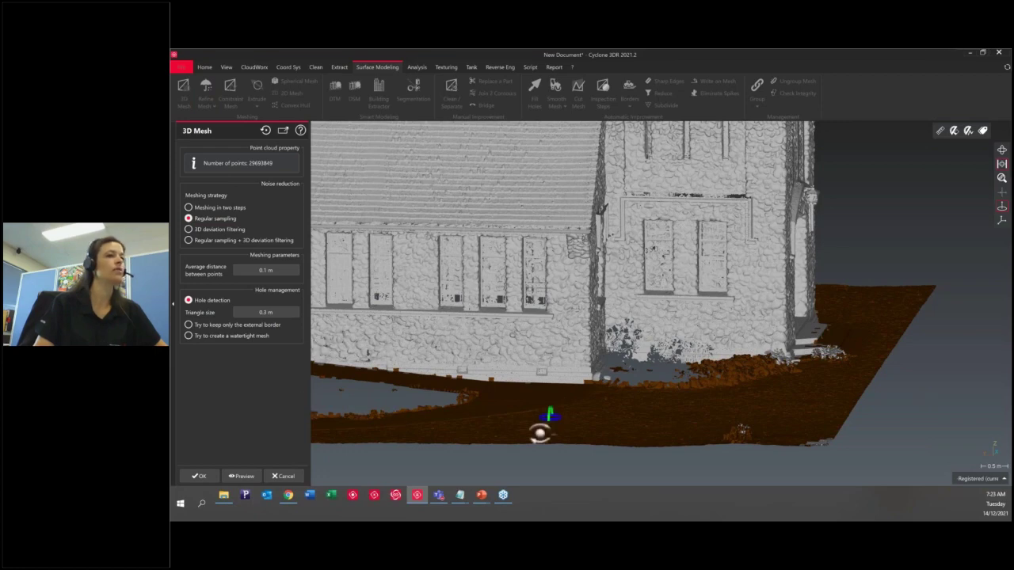
Step: Set the meshing strategy to Meshing in two steps, keep hole detection, and preview the mesh
left_click_drag(539, 432, 516, 441)
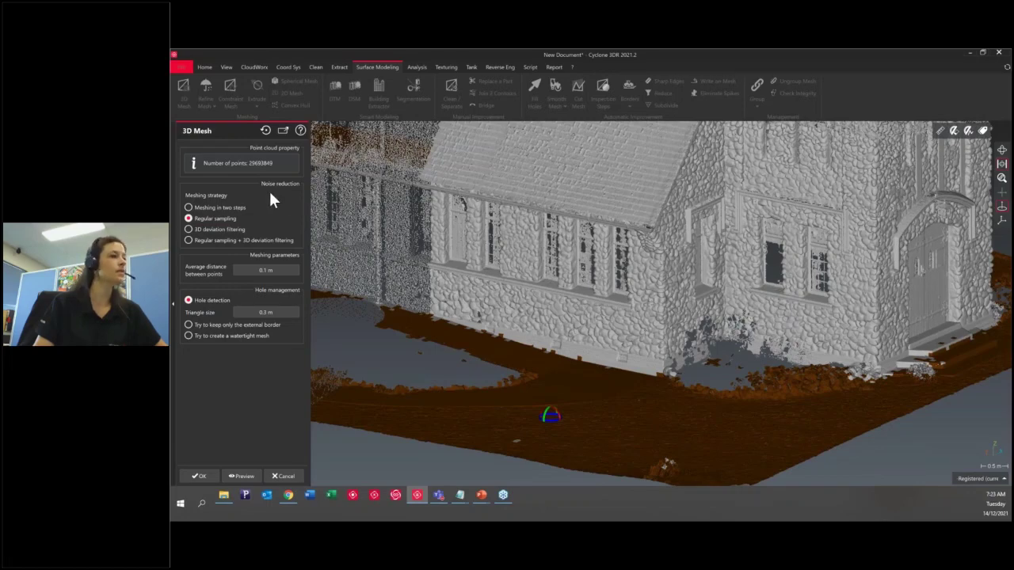
left_click(189, 208)
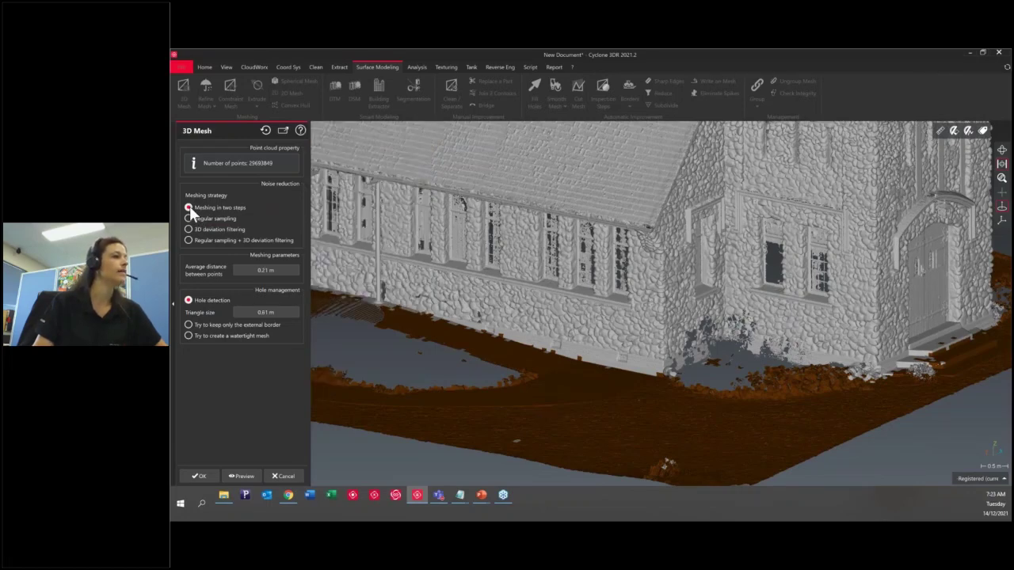
left_click_drag(389, 354, 373, 426)
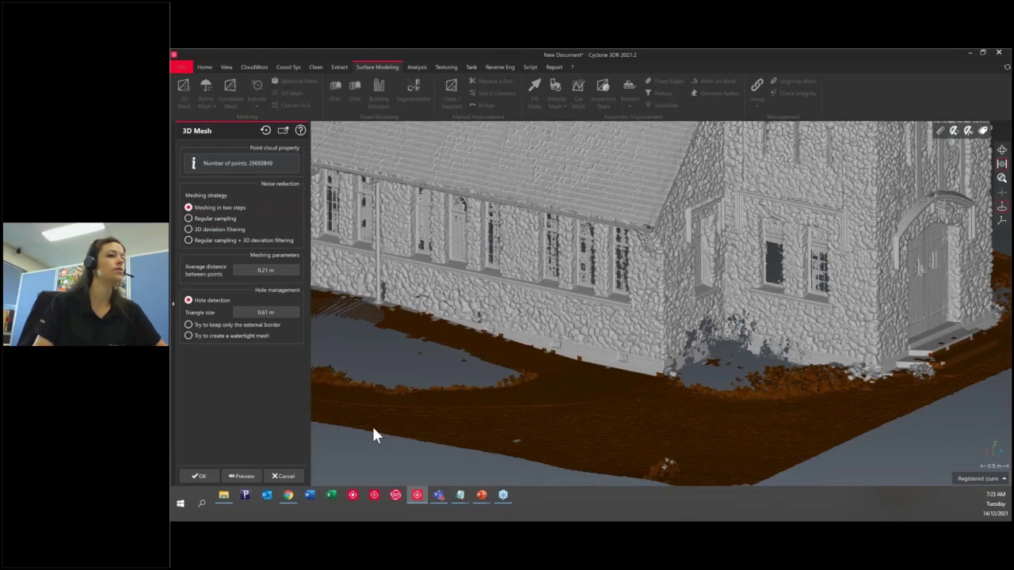
middle_click_drag(772, 303, 706, 324)
scroll(706, 325, "up", 2)
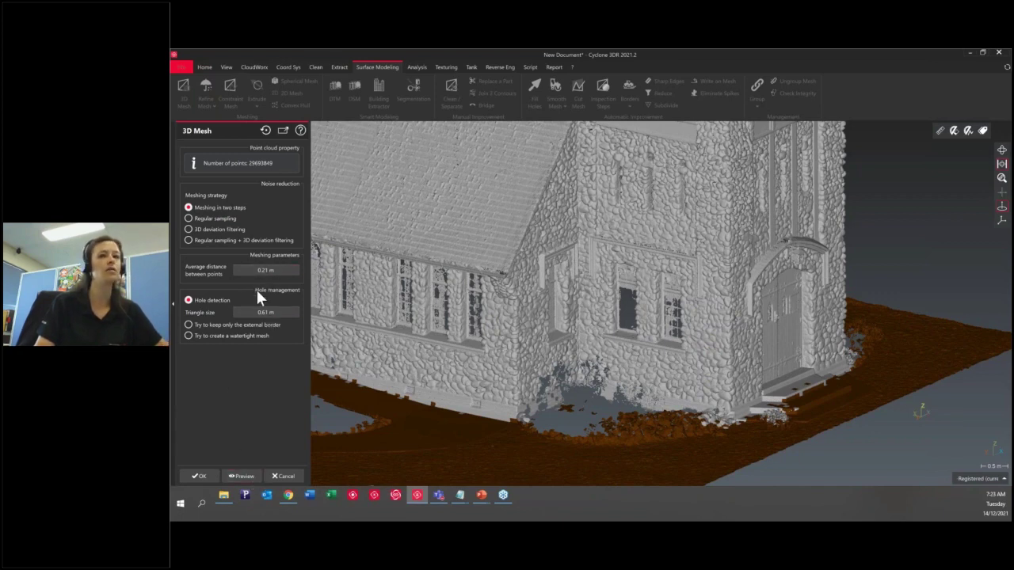
left_click(248, 475)
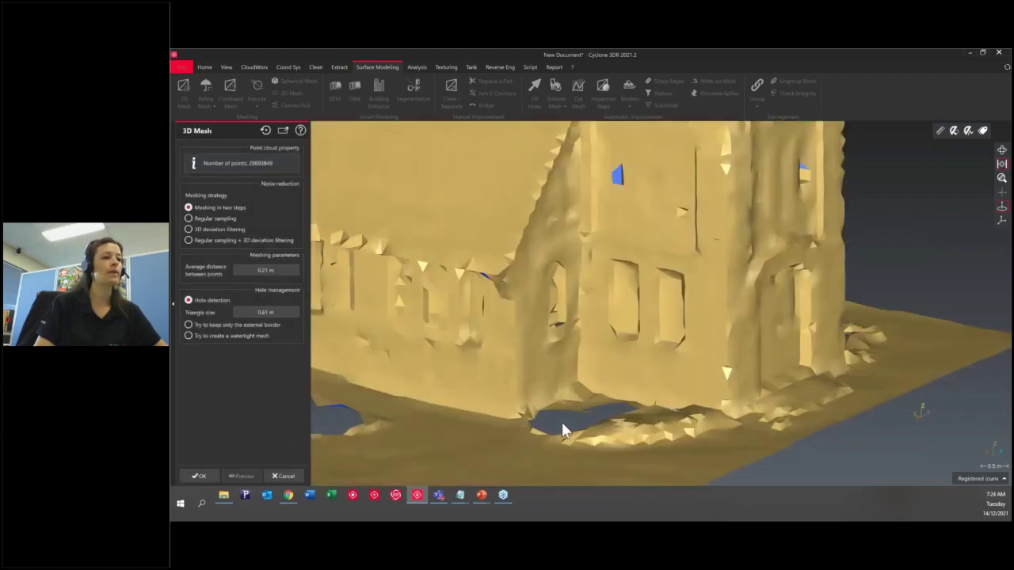
Step: Examine the preview mesh around the tower, side wall windows and garden bed gaps from near and far
scroll(597, 402, "down", 5)
left_click_drag(597, 402, 480, 445)
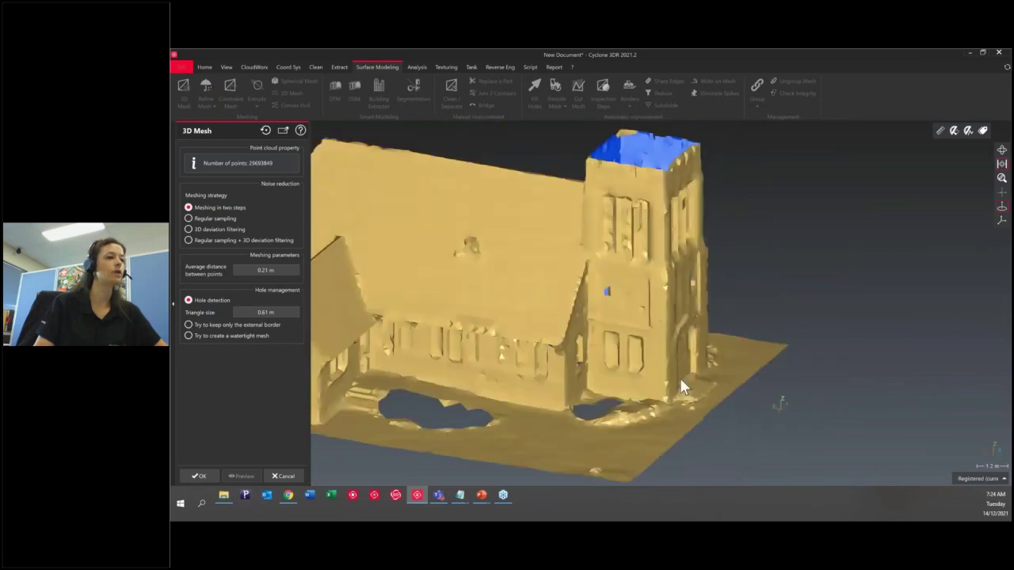
scroll(475, 458, "down", 2)
scroll(476, 453, "up", 2)
scroll(766, 400, "up", 2)
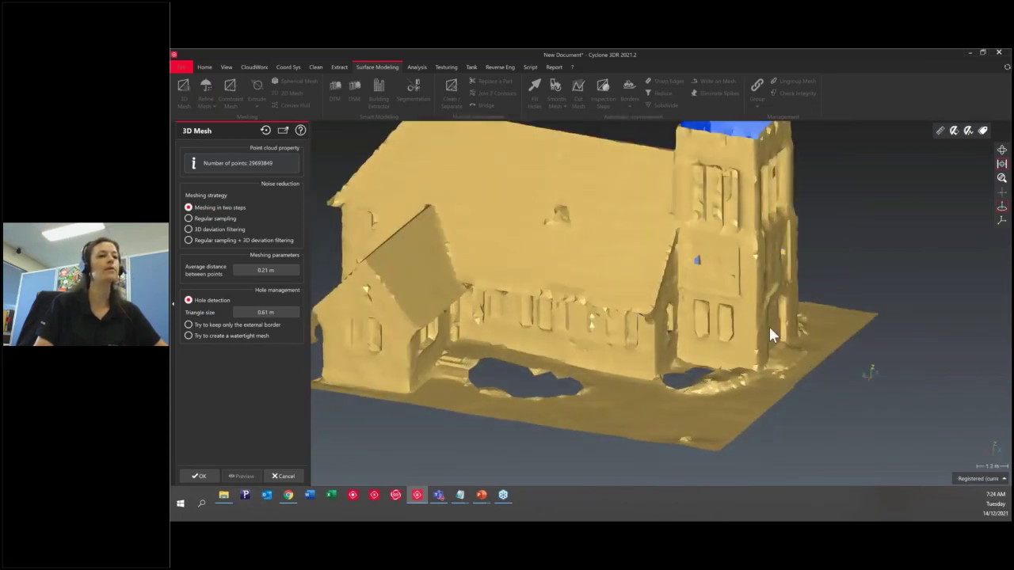
scroll(788, 311, "up", 3)
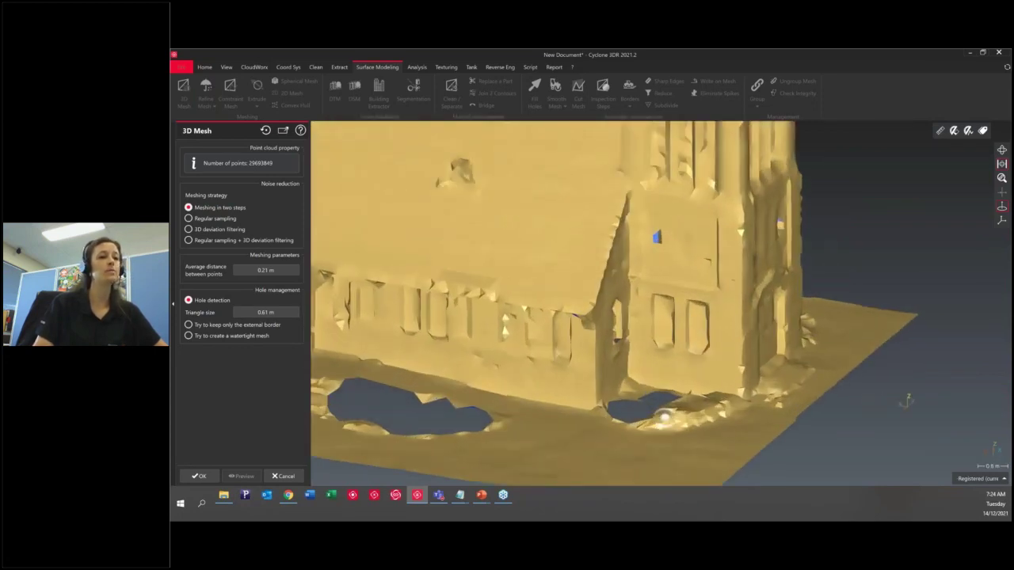
scroll(789, 322, "up", 1)
left_click_drag(614, 420, 636, 369)
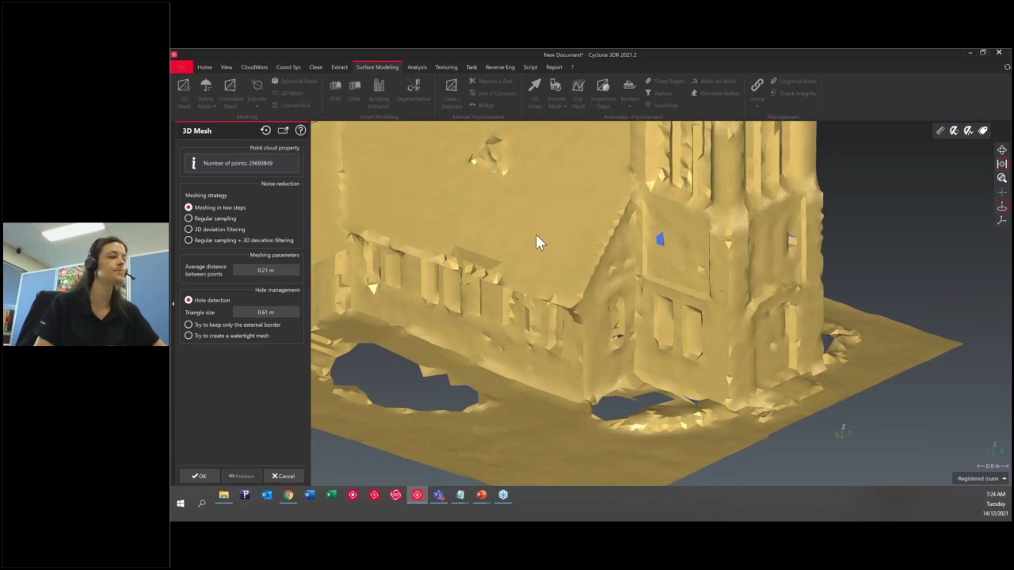
Step: Display the preview mesh as Flat + Wire and inspect its triangles on the roof, walls and ground
right_click(517, 211)
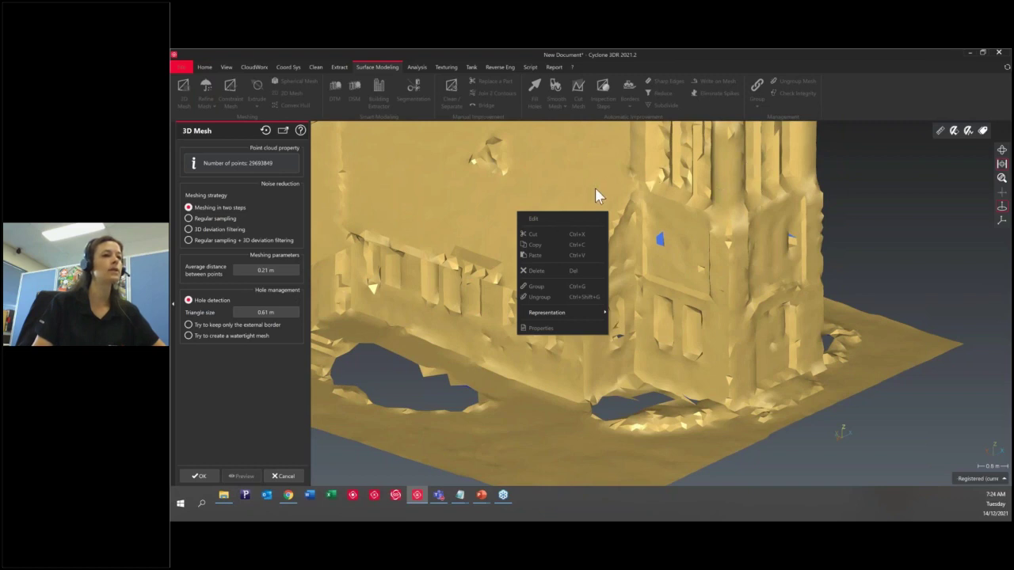
mouse_move(569, 312)
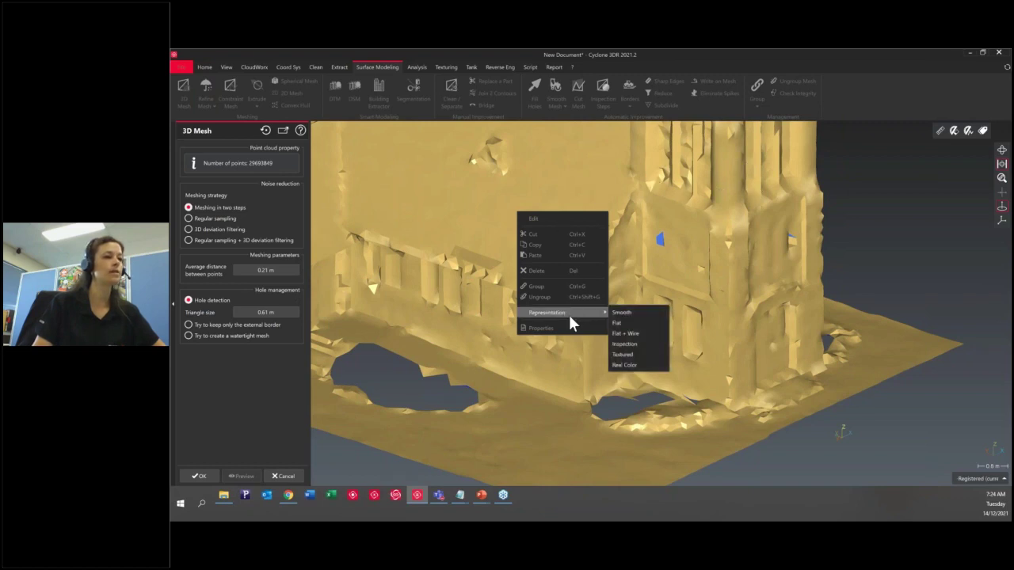
left_click(635, 333)
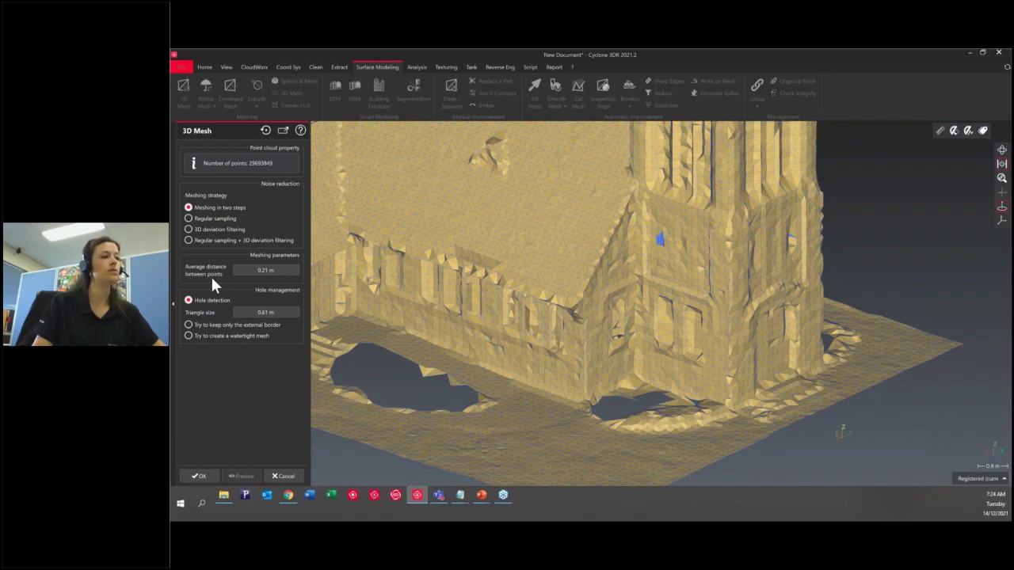
mouse_move(211, 275)
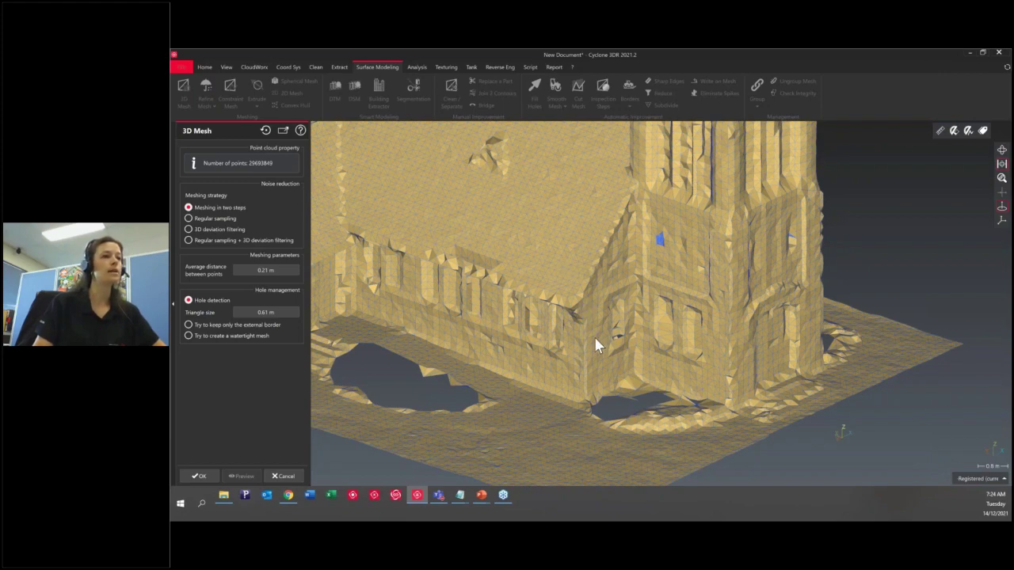
left_click_drag(596, 344, 650, 426)
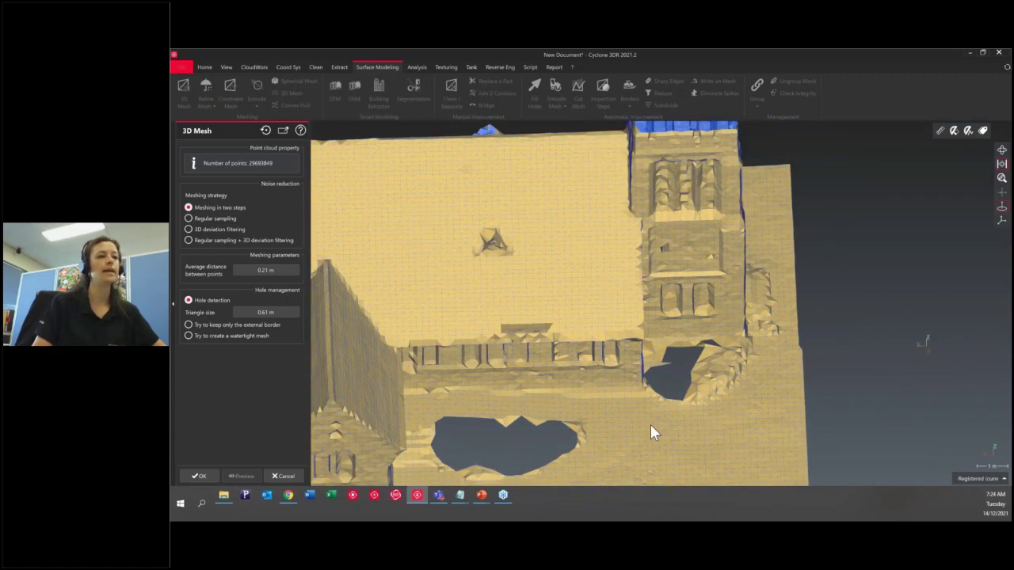
Step: Examine the wireframe triangles on the roof up close, around the roof vent, and across the whole church mesh
scroll(391, 295, "up", 3)
scroll(390, 295, "up", 3)
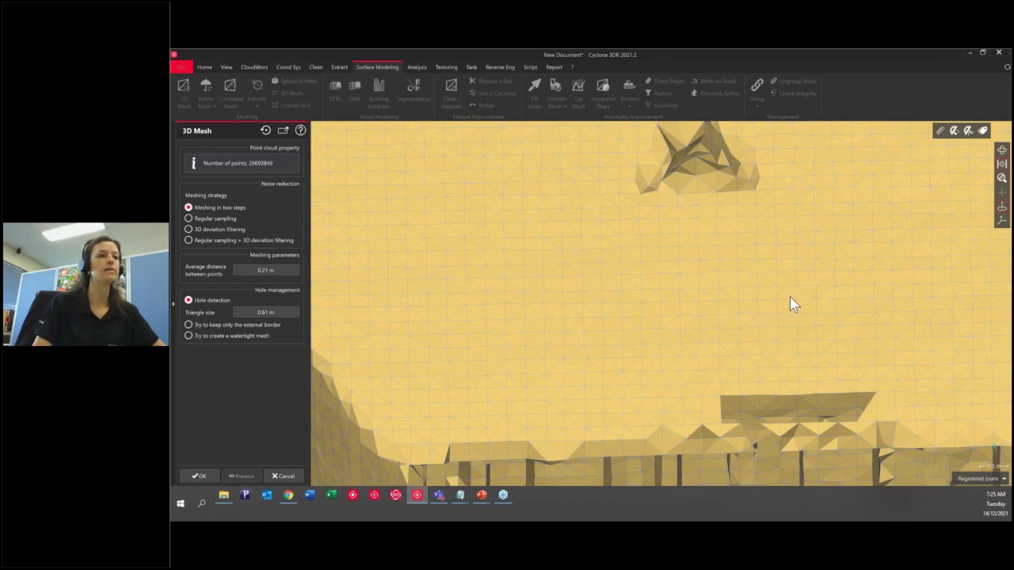
scroll(692, 267, "up", 5)
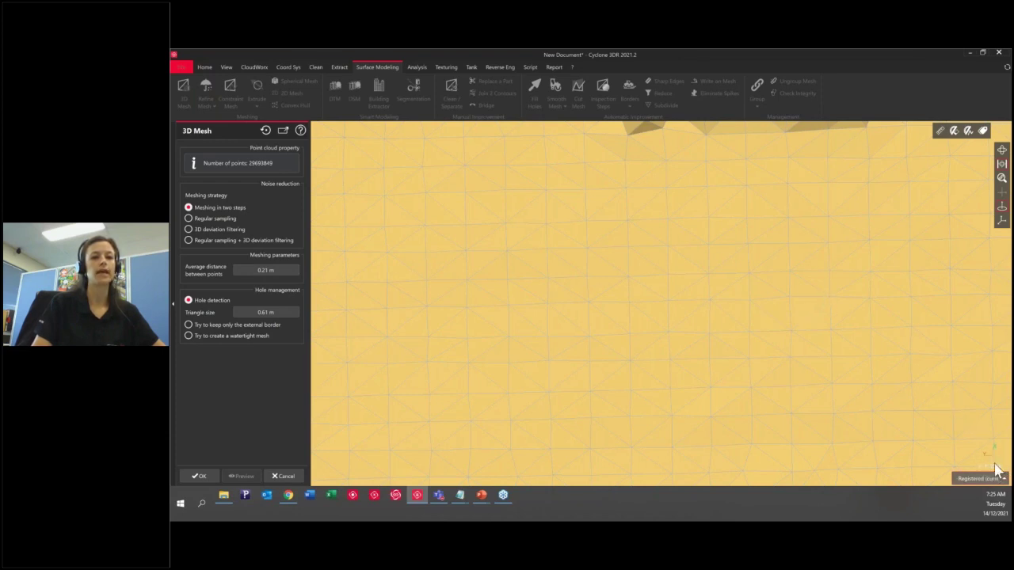
scroll(982, 454, "down", 1)
scroll(983, 453, "down", 1)
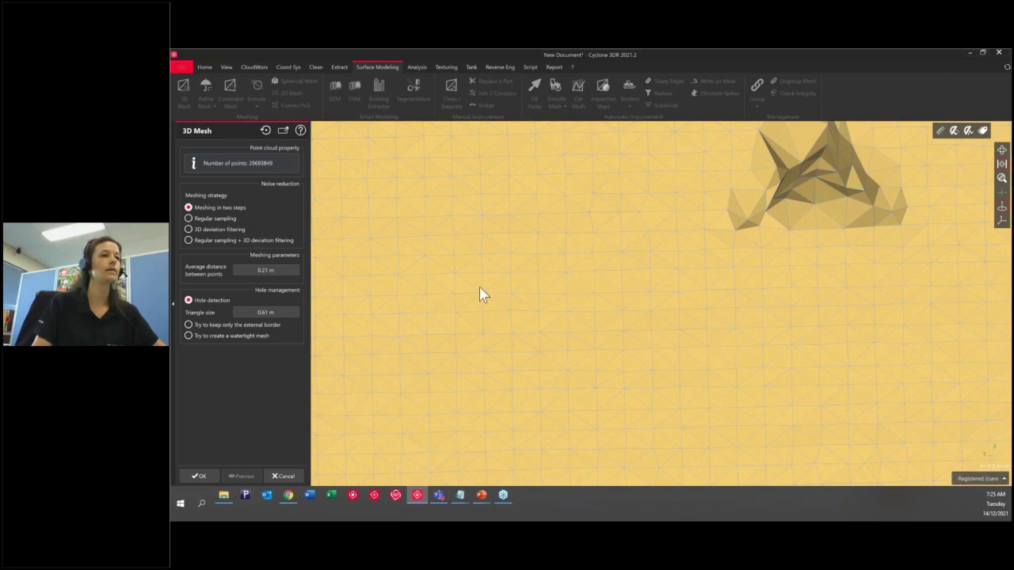
scroll(502, 294, "down", 1)
scroll(503, 293, "down", 2)
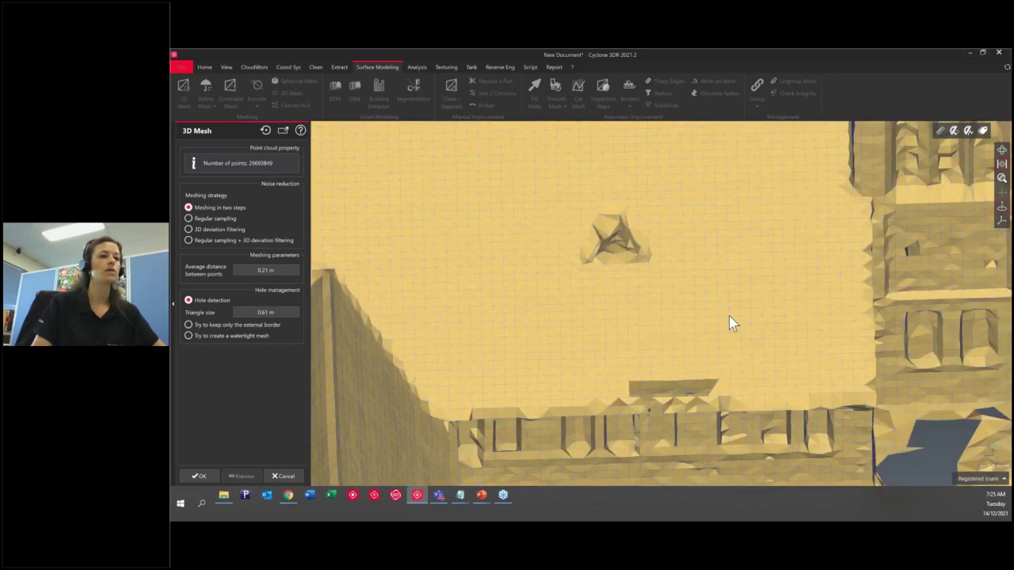
scroll(729, 315, "down", 3)
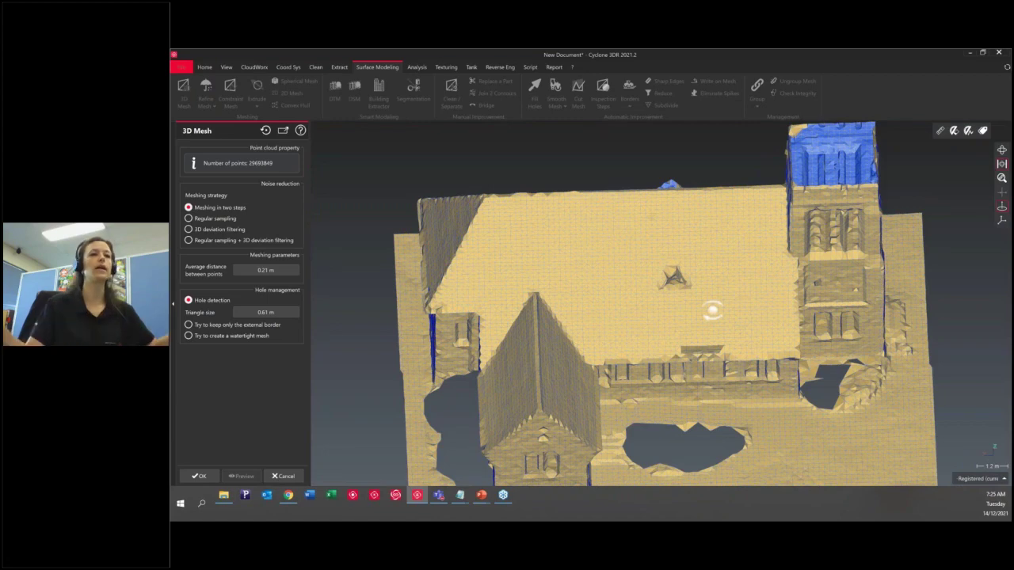
left_click_drag(713, 310, 637, 311)
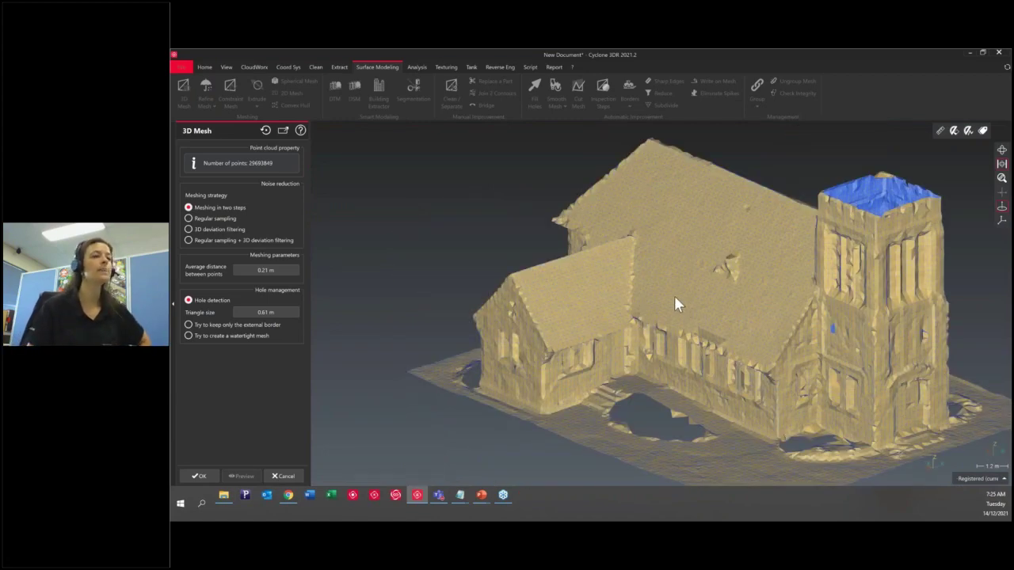
scroll(405, 216, "down", 1)
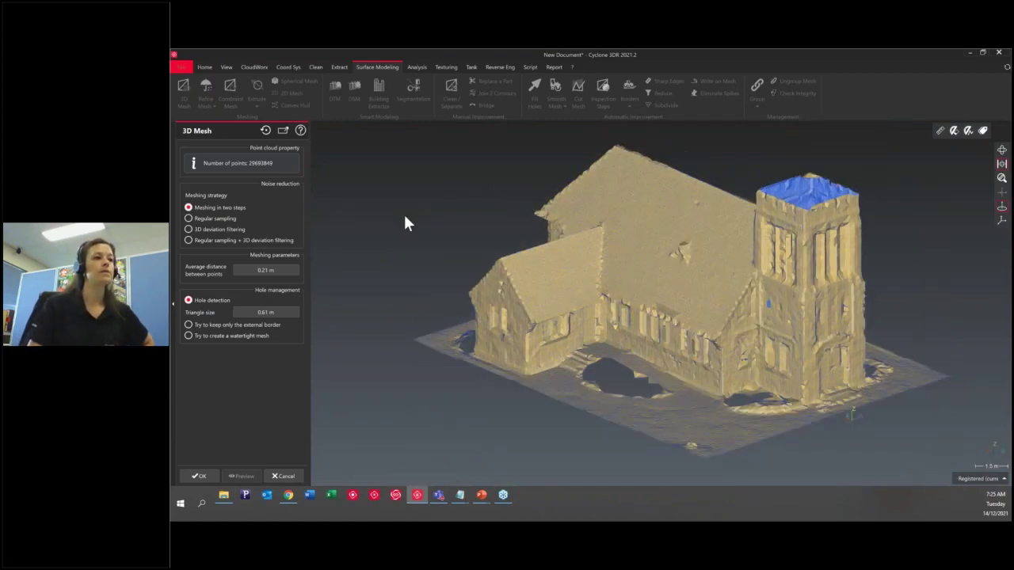
scroll(683, 395, "up", 2)
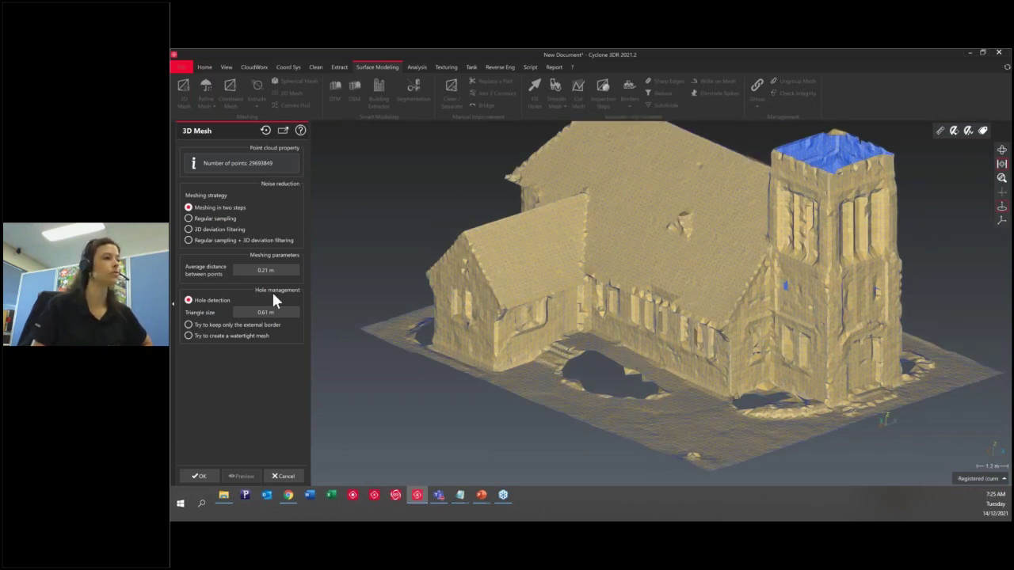
Step: Set the average distance between points to 0.06 m and preview the finer mesh
left_click(264, 270)
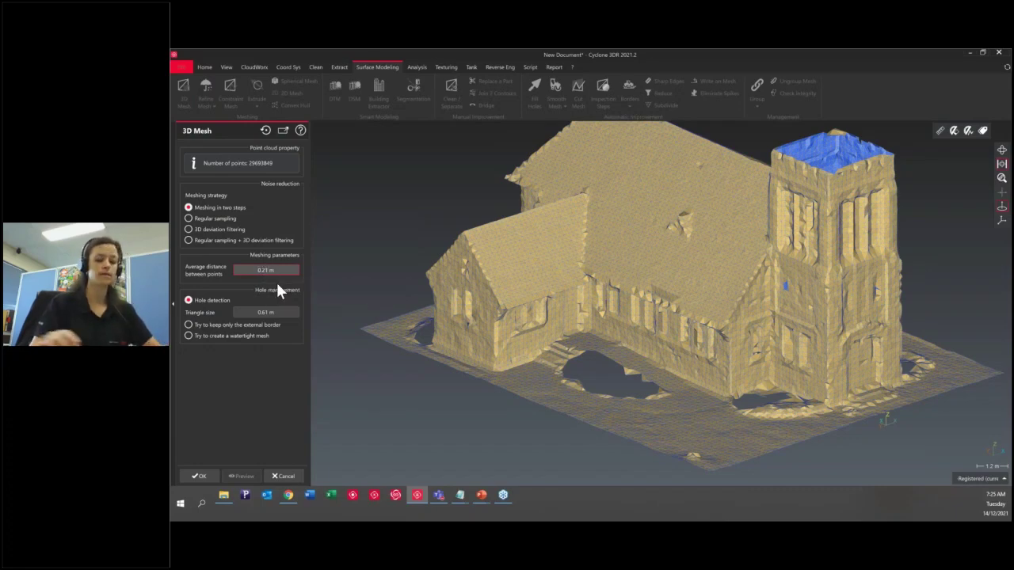
key("BackSpace")
key("BackSpace")
type("0")
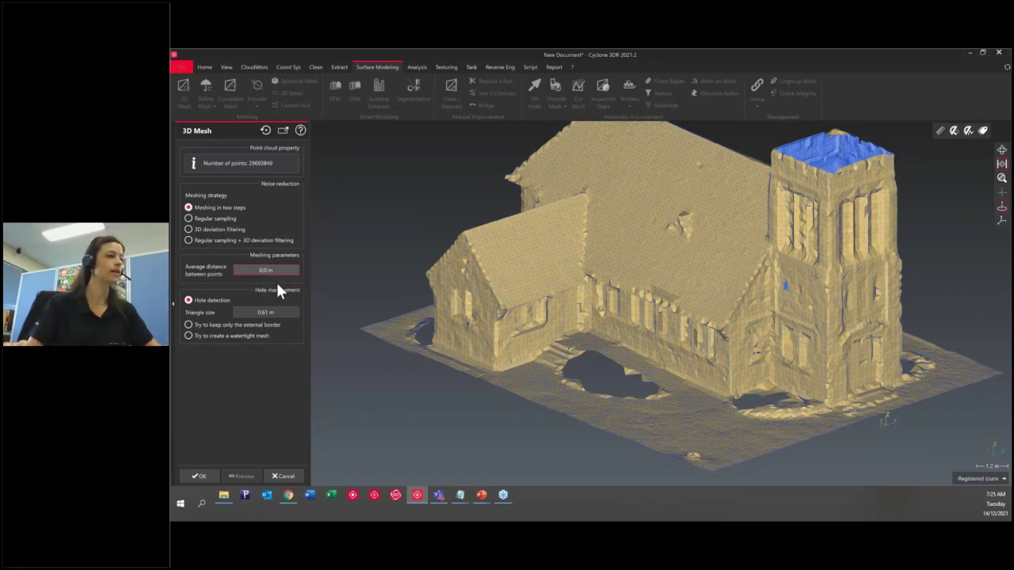
type("6")
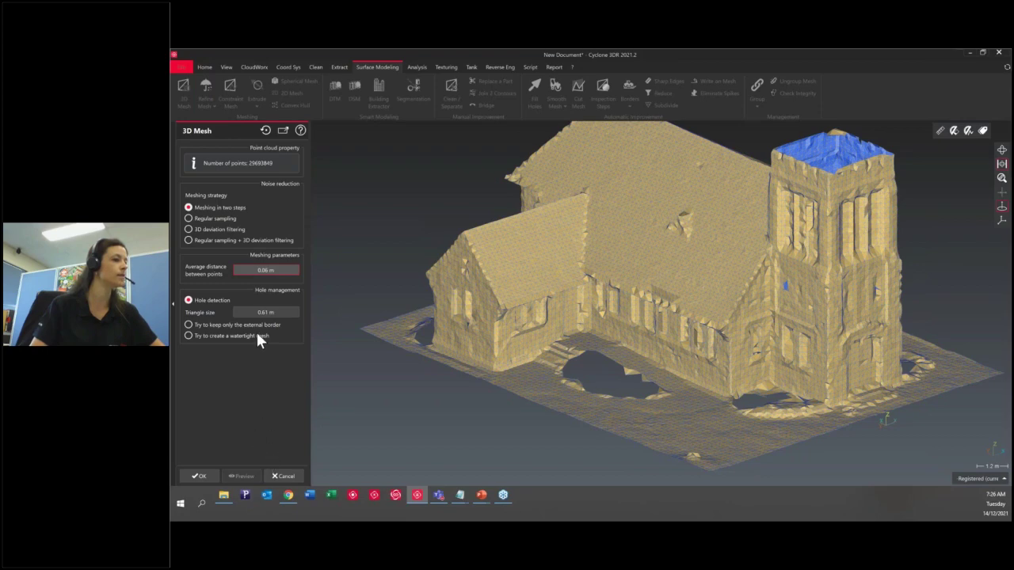
key("Return")
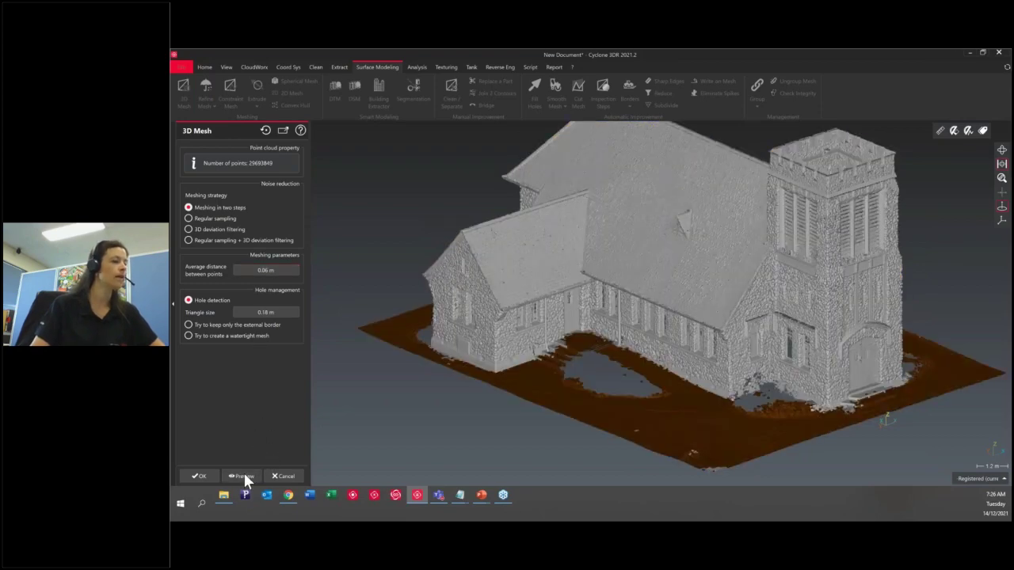
left_click(243, 476)
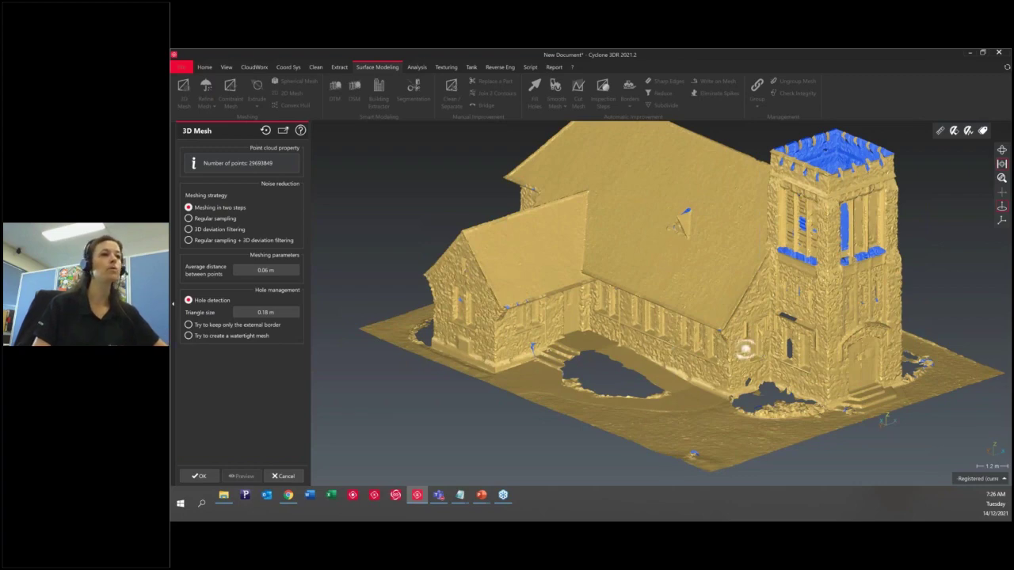
Step: Examine the finer preview mesh around the tower entrance, stone walls and roof edge
mouse_move(745, 348)
left_mouse_down()
mouse_move(798, 339)
mouse_move(657, 346)
mouse_move(630, 358)
left_mouse_up()
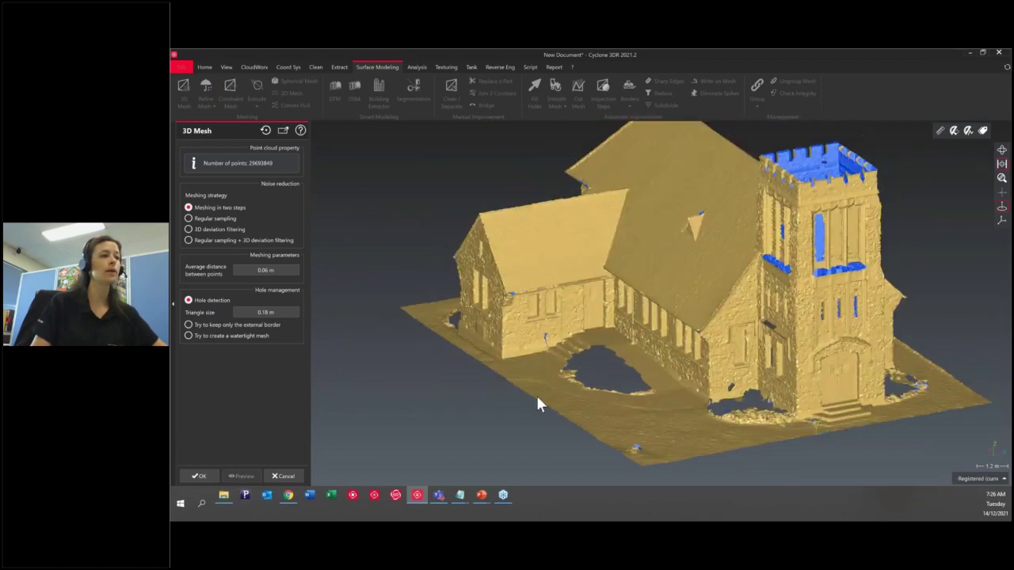
scroll(830, 346, "up", 3)
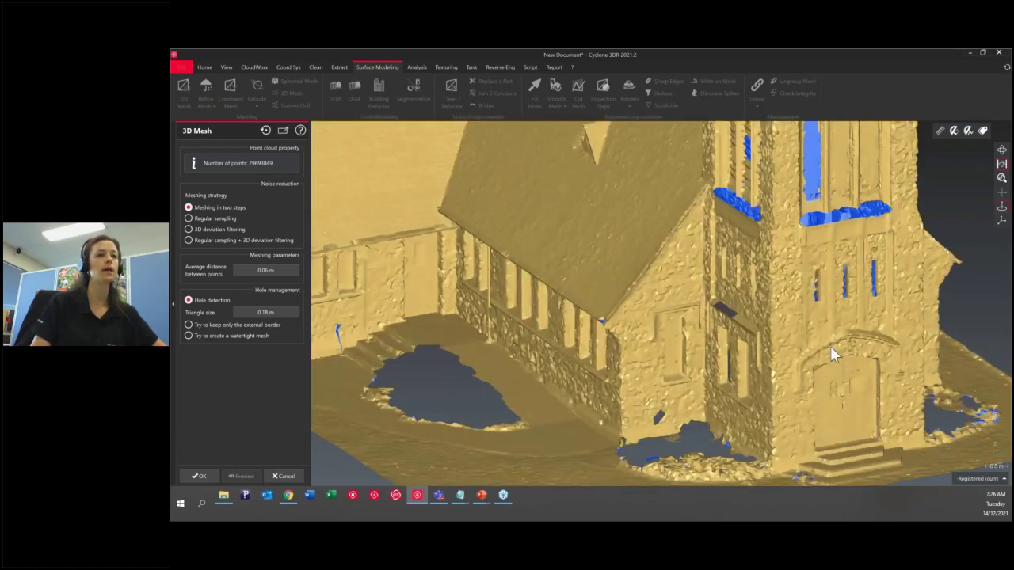
scroll(832, 355, "up", 2)
mouse_move(832, 355)
left_mouse_down()
mouse_move(819, 294)
mouse_move(836, 299)
mouse_move(708, 310)
left_mouse_up()
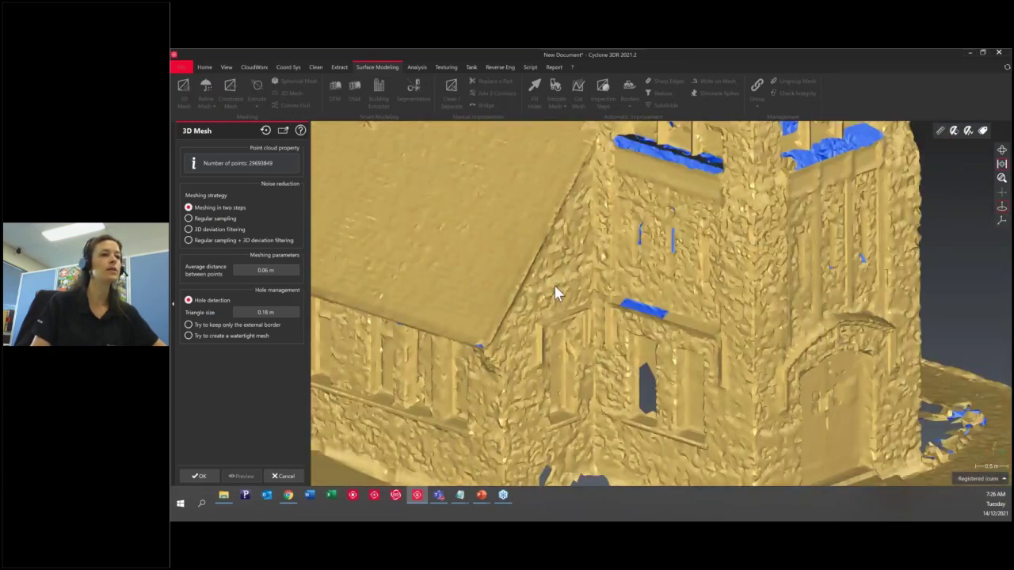
scroll(555, 292, "up", 6)
mouse_move(593, 296)
left_mouse_down()
mouse_move(534, 293)
mouse_move(611, 294)
left_mouse_up()
left_click_drag(702, 243, 702, 239)
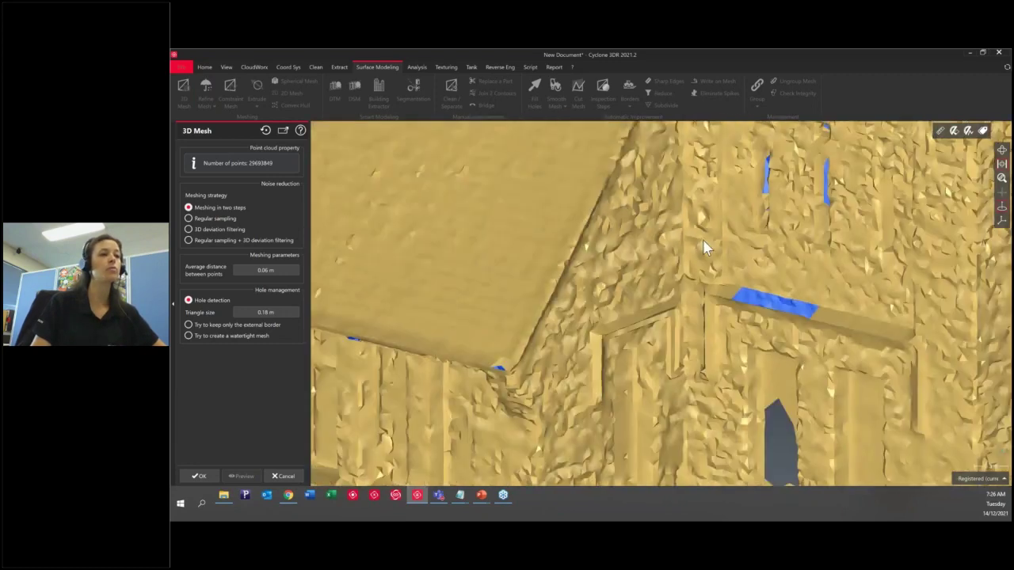
Step: Display the finer preview mesh as Flat + Wire and inspect its triangles on the roof and tower windows
right_click(624, 249)
mouse_move(670, 352)
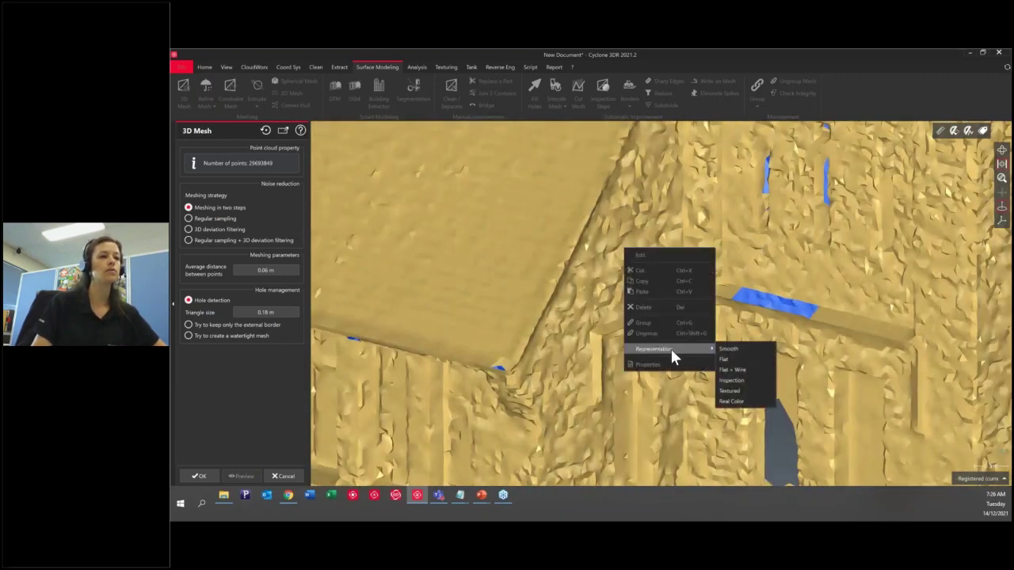
left_click(739, 376)
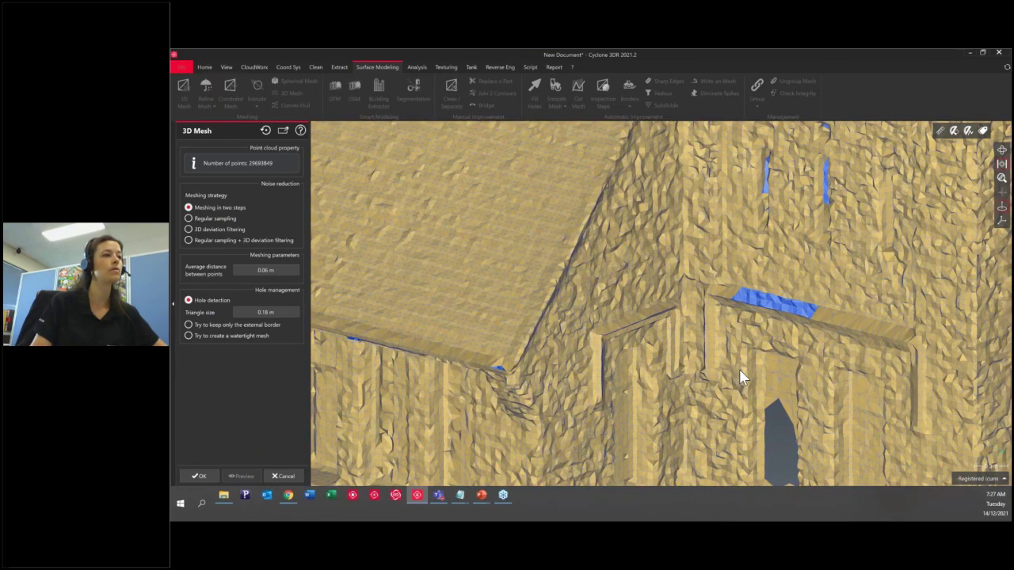
left_click_drag(739, 369, 632, 336)
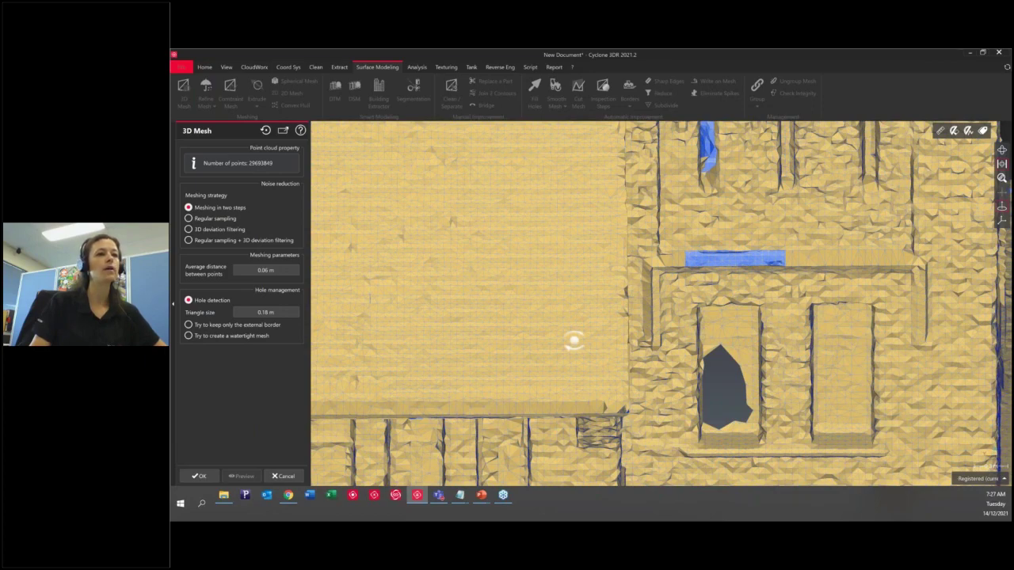
left_click_drag(574, 341, 629, 339)
scroll(673, 297, "down", 5)
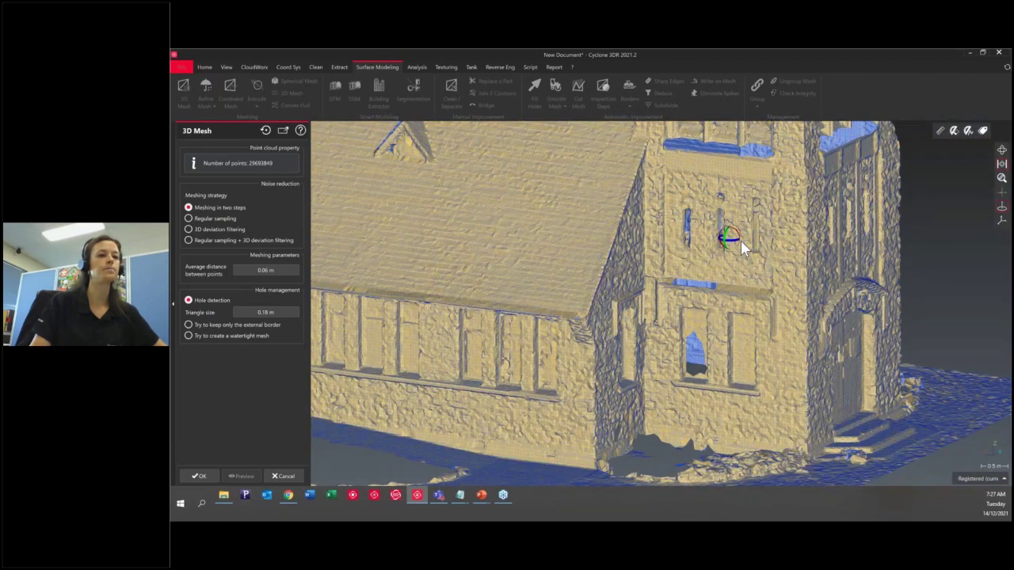
Step: Switch the preview mesh to the Smooth representation and inspect the tower's slit windows and ledges
right_click(706, 247)
left_click(809, 348)
scroll(683, 220, "up", 5)
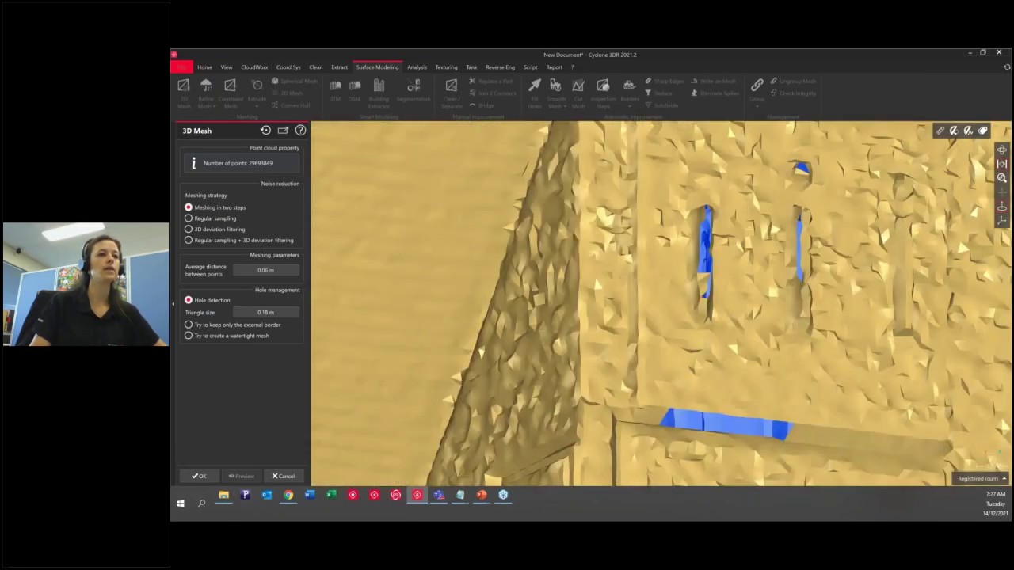
left_click_drag(682, 219, 701, 317)
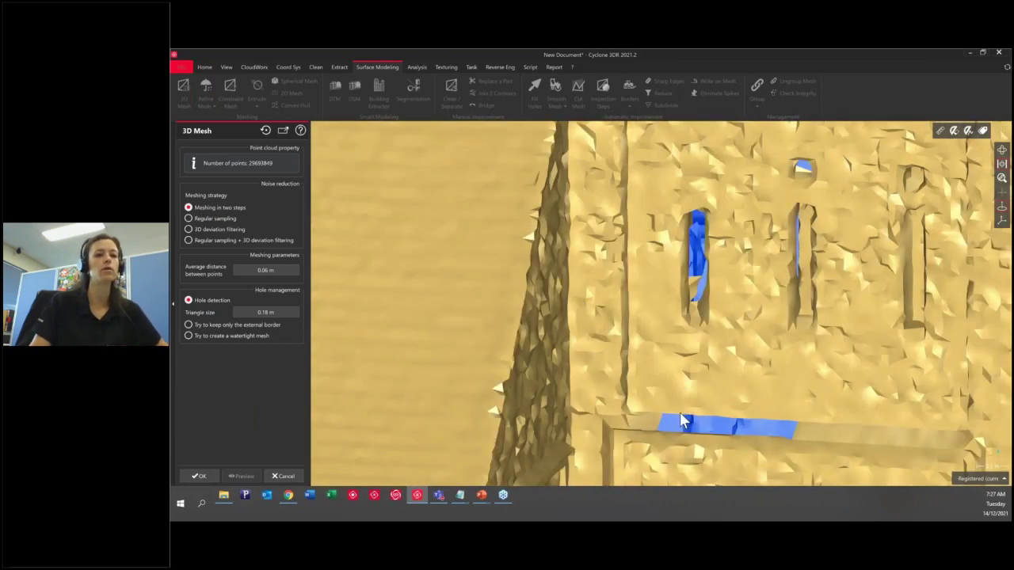
scroll(683, 421, "down", 5)
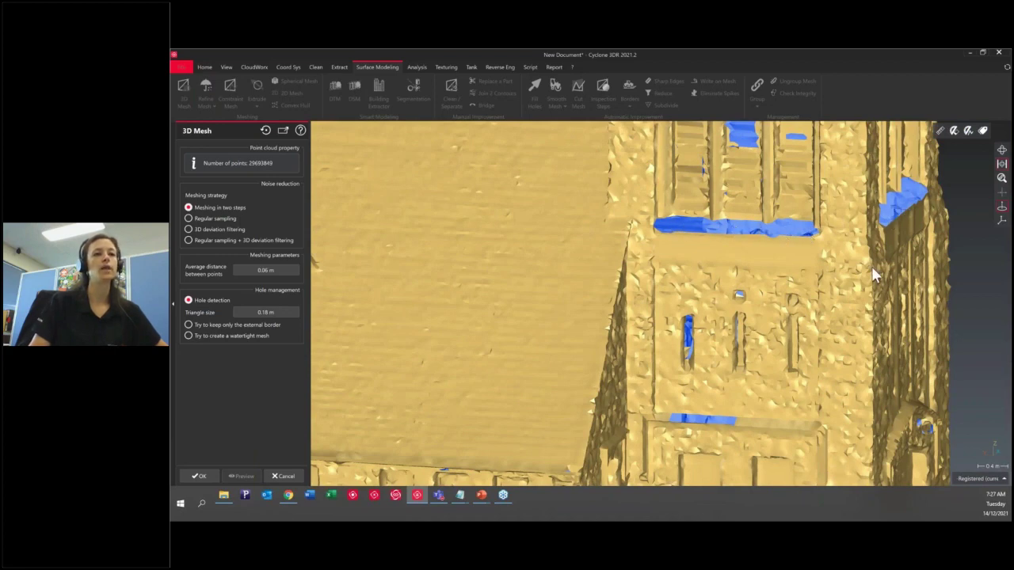
left_click_drag(840, 273, 764, 265)
scroll(845, 211, "down", 5)
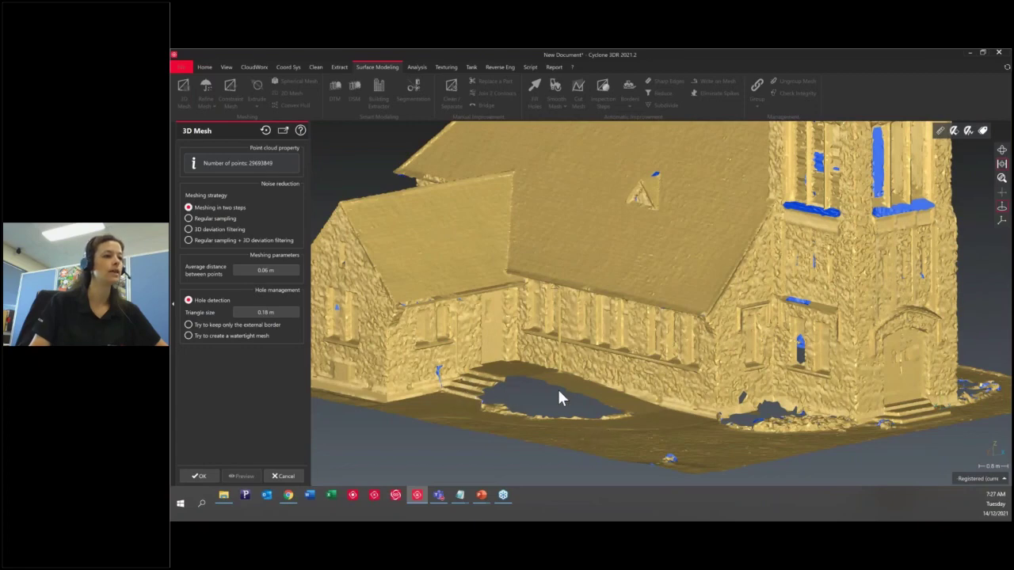
Step: Examine the side entrance steps, gable wall and garden bed gaps in the preview mesh, near and far
left_click_drag(558, 396, 674, 365)
scroll(536, 386, "down", 5)
scroll(536, 386, "up", 5)
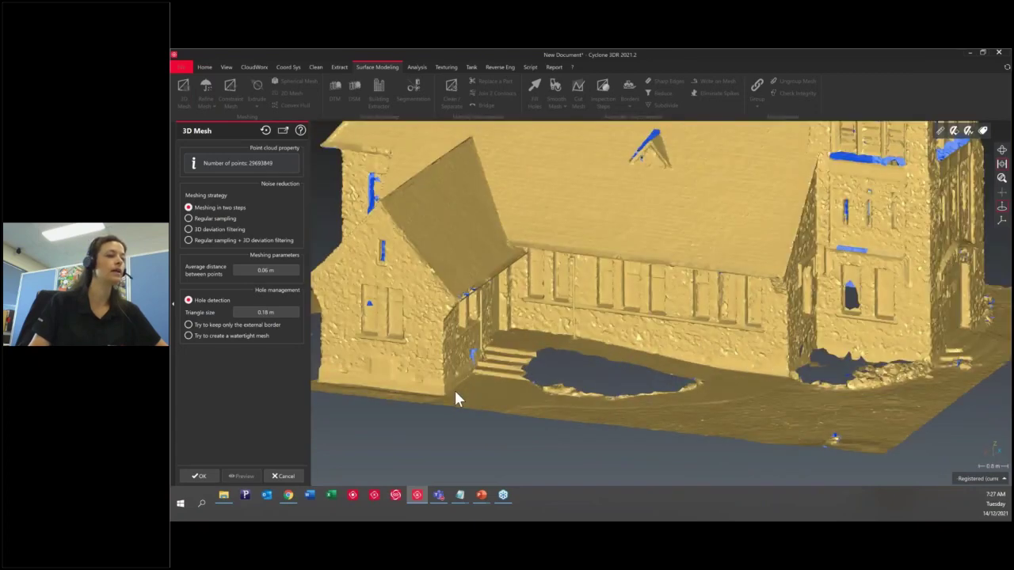
scroll(455, 399, "up", 5)
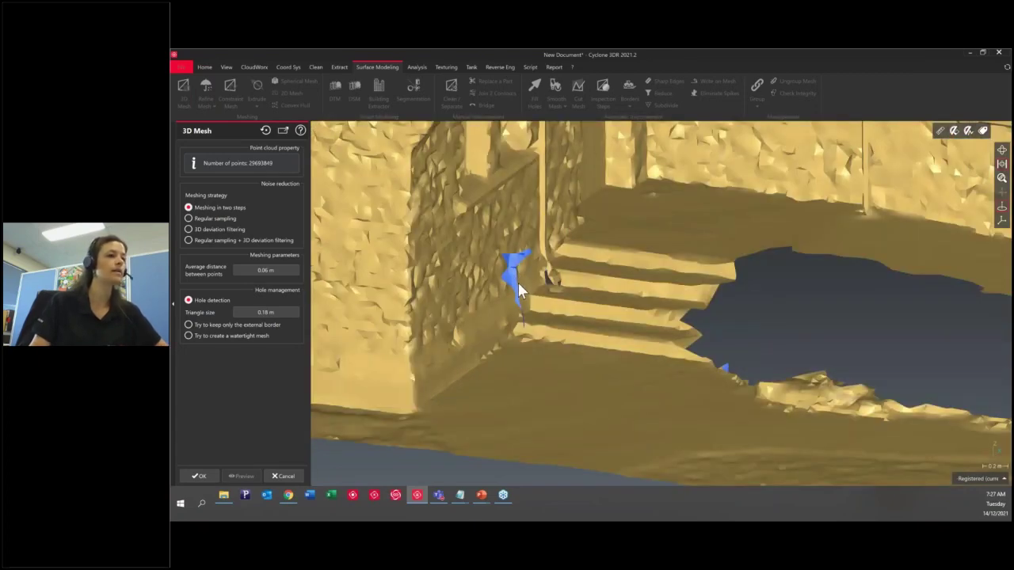
scroll(520, 289, "down", 6)
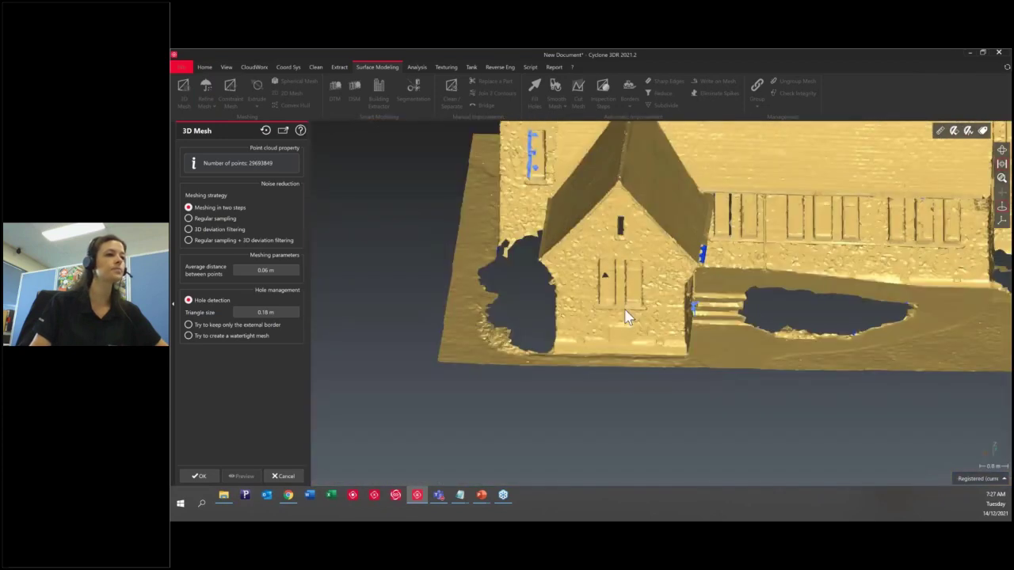
left_click_drag(625, 316, 512, 362)
scroll(510, 361, "down", 5)
scroll(902, 246, "up", 2)
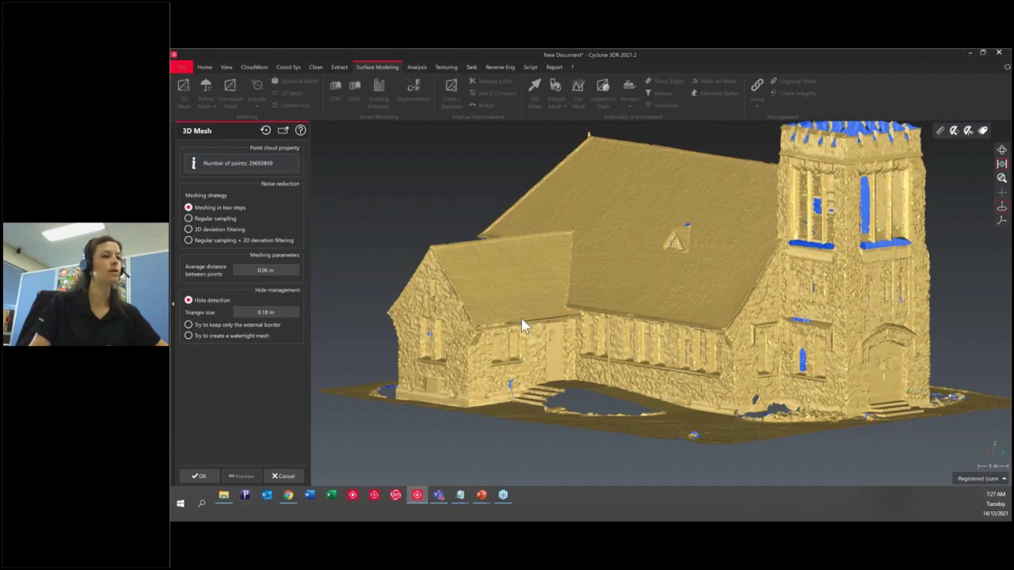
left_click_drag(522, 319, 546, 350)
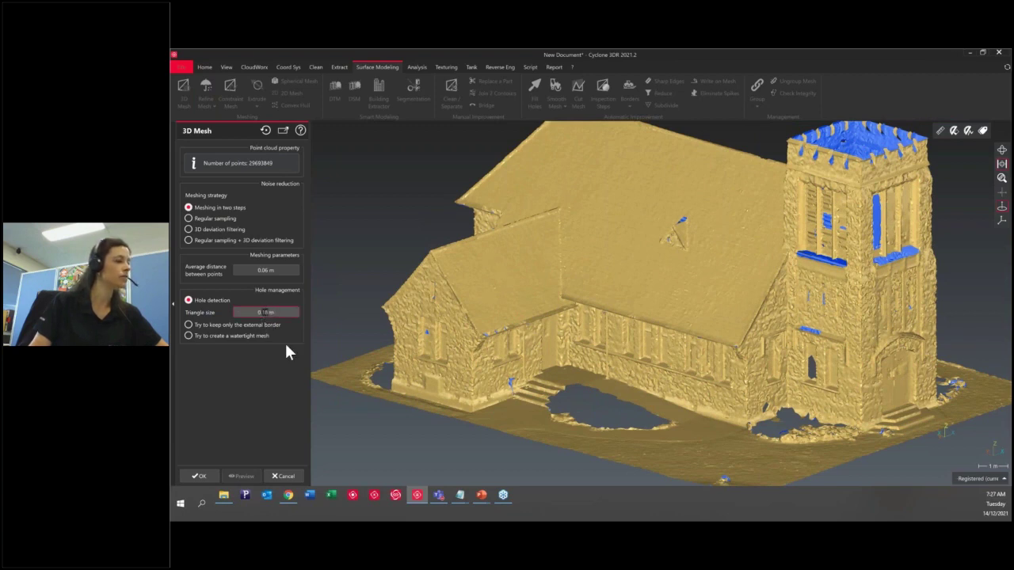
Step: Set the hole detection triangle size to 0.2 m and preview the mesh again
key("BackSpace")
key("BackSpace")
type("2")
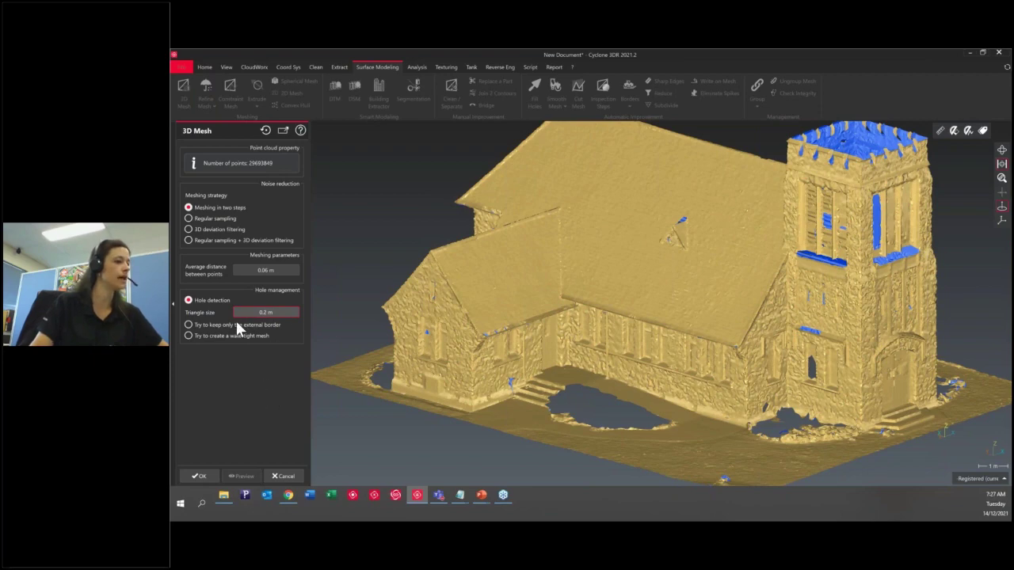
left_click(241, 476)
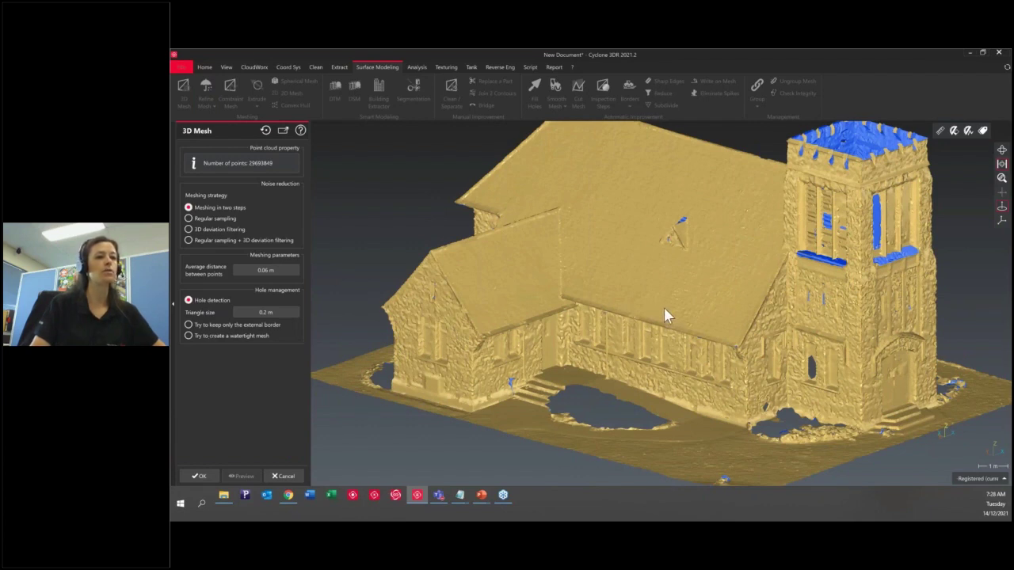
scroll(663, 306, "down", 3)
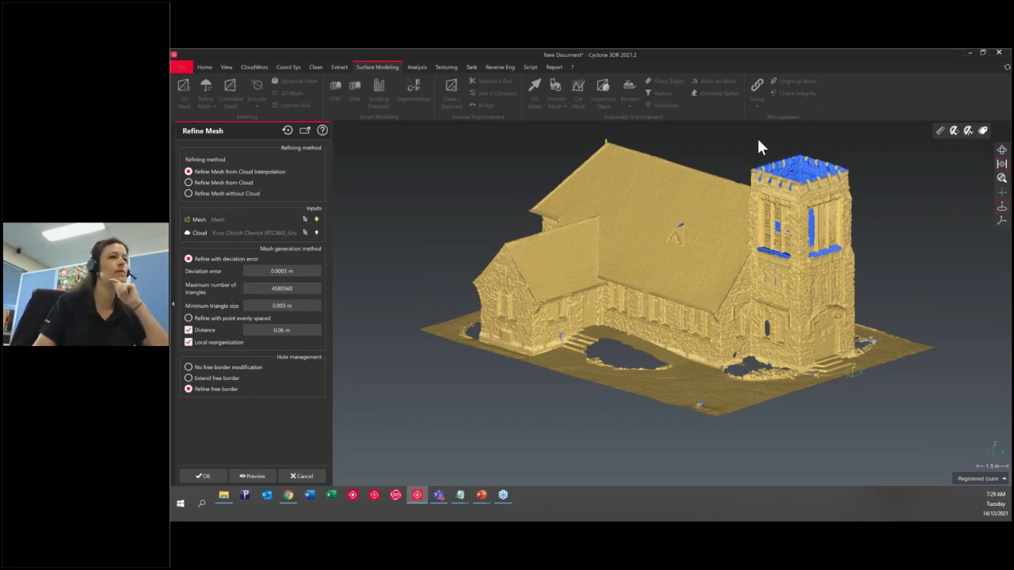
scroll(794, 162, "up", 2)
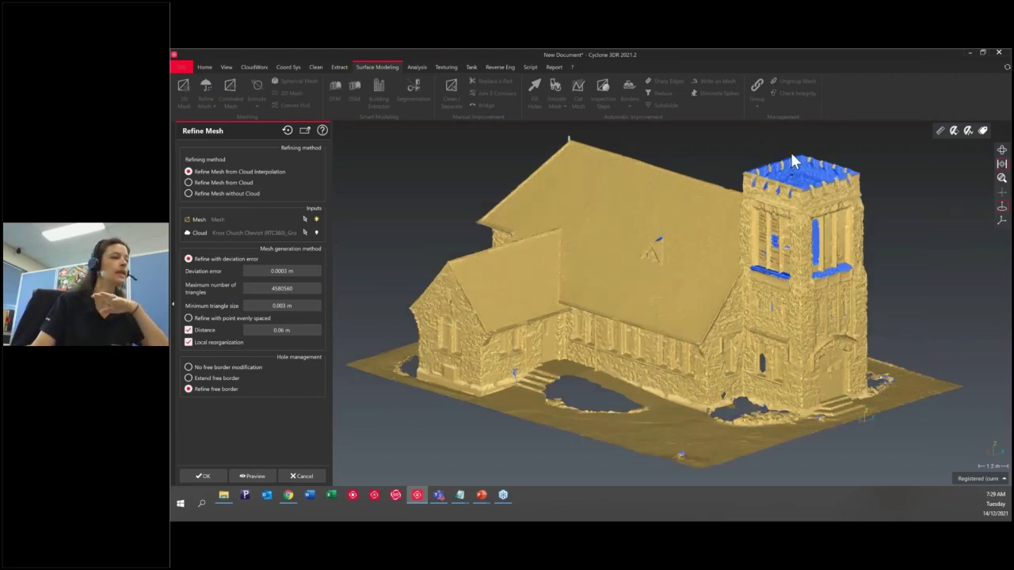
scroll(792, 155, "up", 1)
scroll(751, 151, "down", 1)
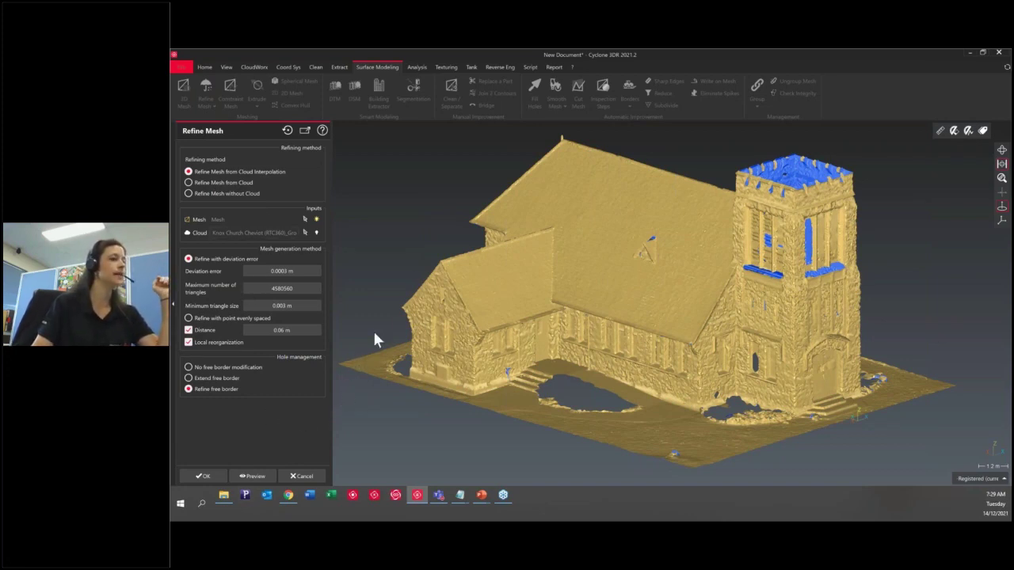
Step: Set the deviation error and the minimum triangle size both to 0.001 m and preview the refined mesh
left_click(283, 272)
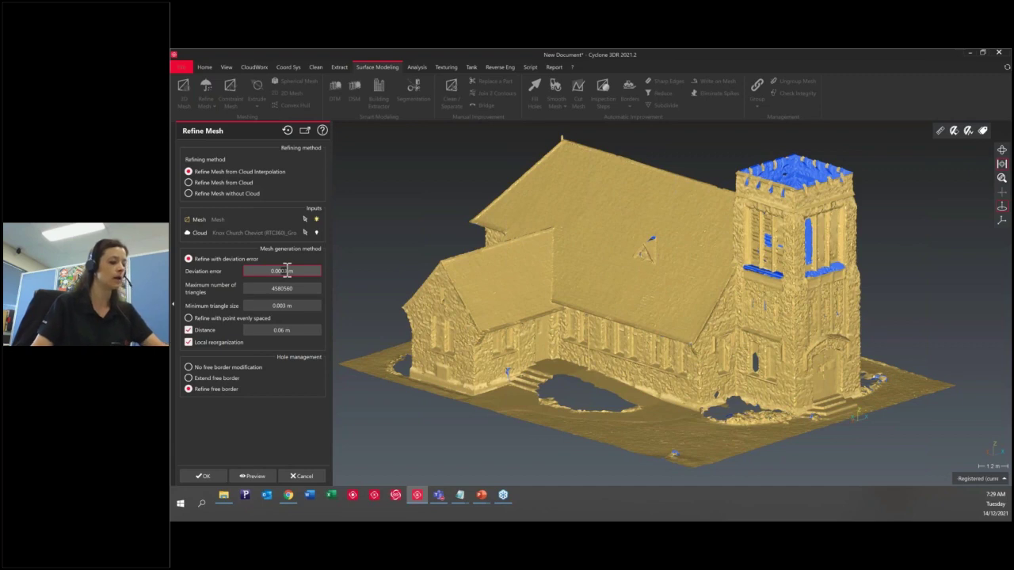
key("BackSpace")
key("BackSpace")
type("1")
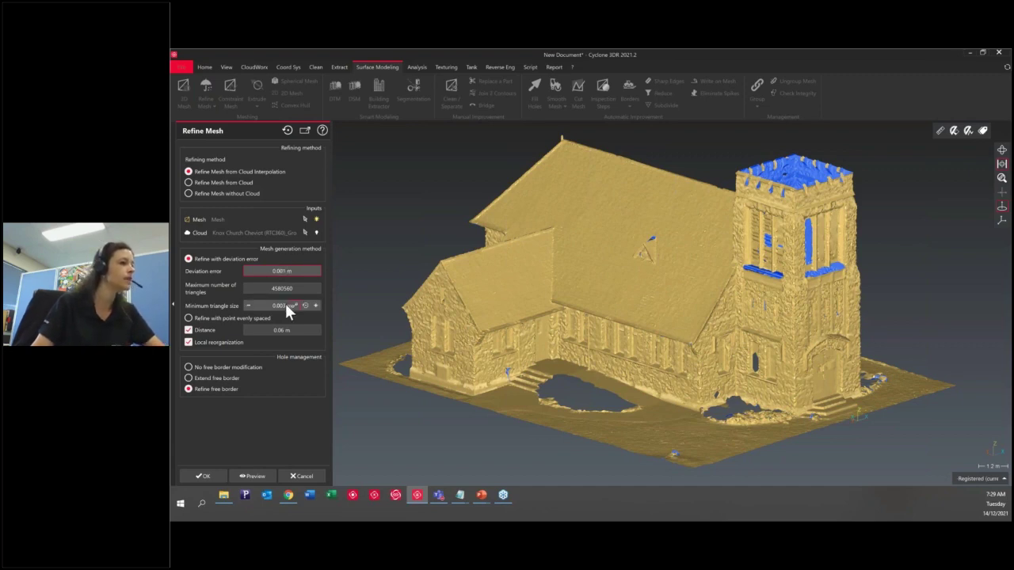
left_click(285, 307)
left_click(285, 306)
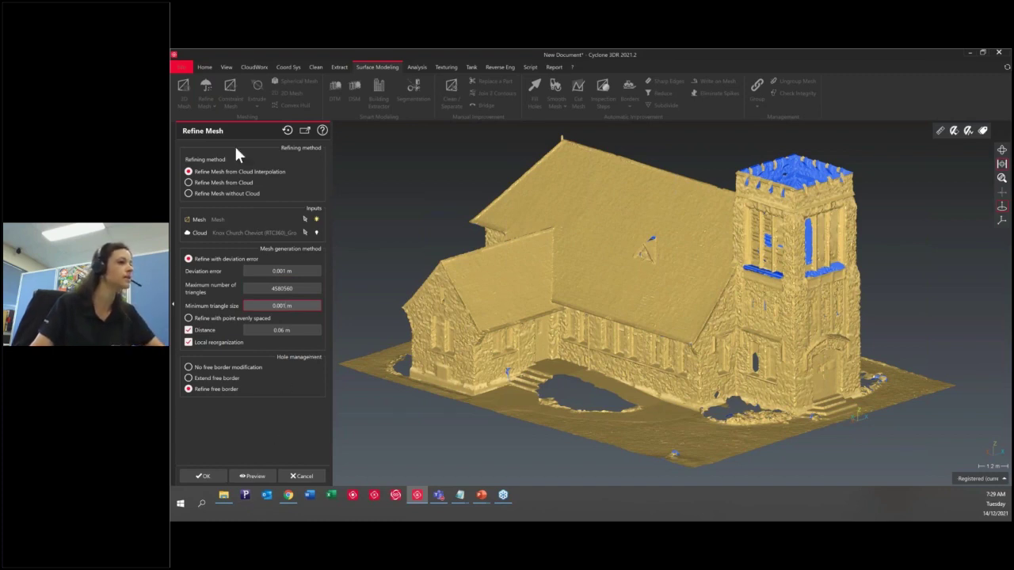
left_click(255, 476)
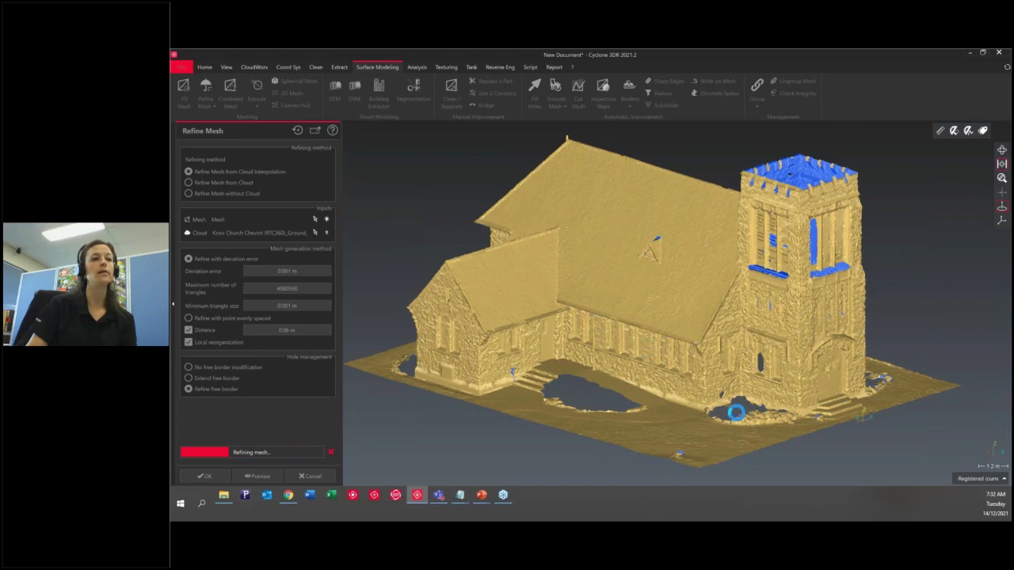
Step: Inspect the unrefined mesh around the tower's lower windows, stonework and arched doorway
scroll(725, 387, "up", 3)
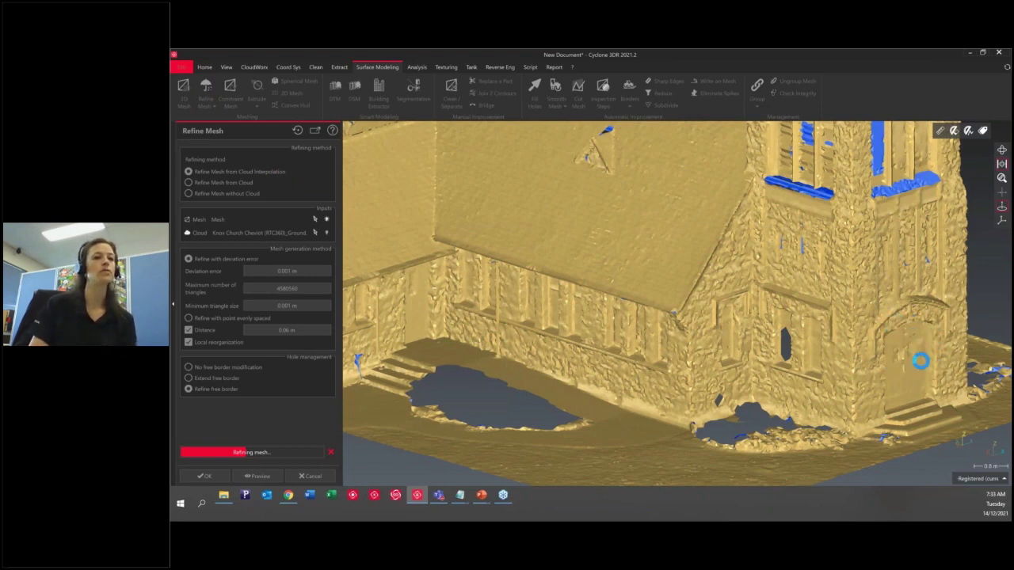
scroll(943, 367, "up", 3)
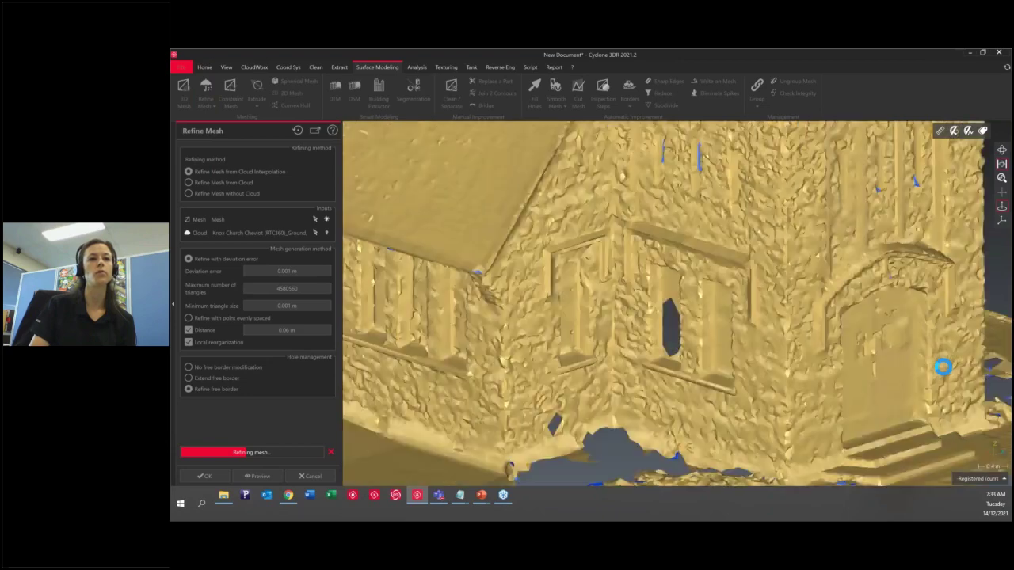
scroll(943, 366, "up", 2)
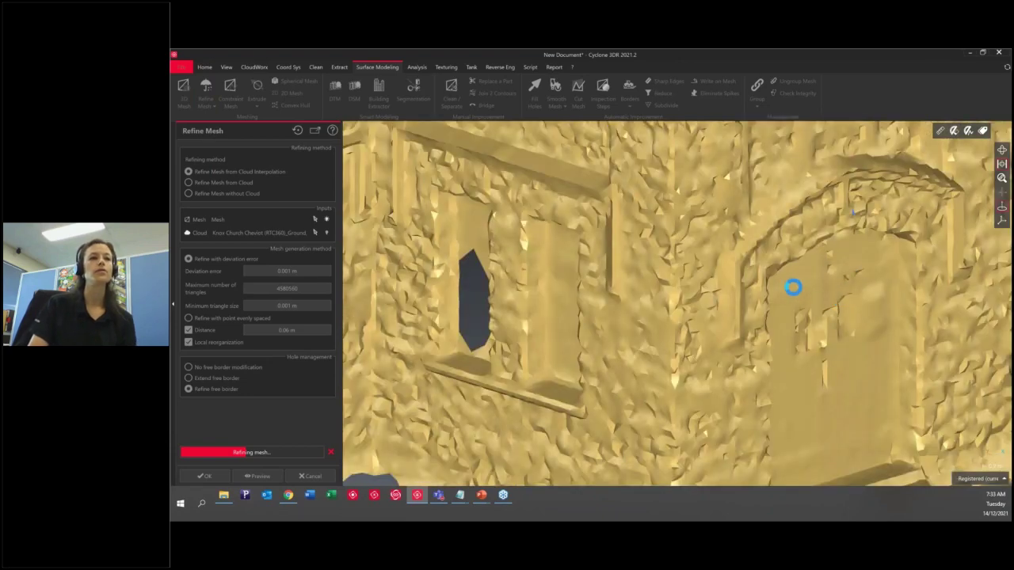
scroll(842, 295, "down", 2)
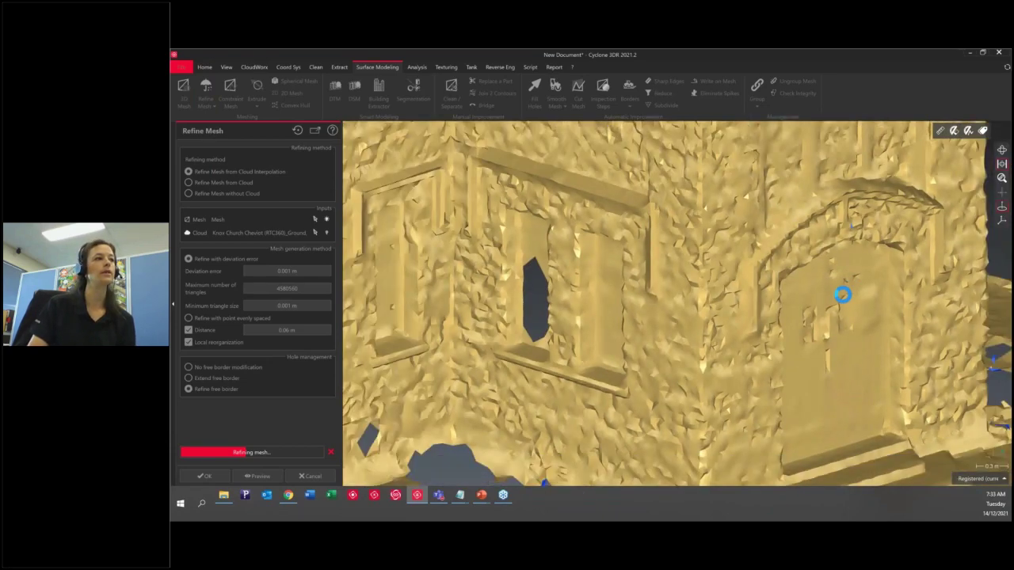
scroll(842, 295, "down", 2)
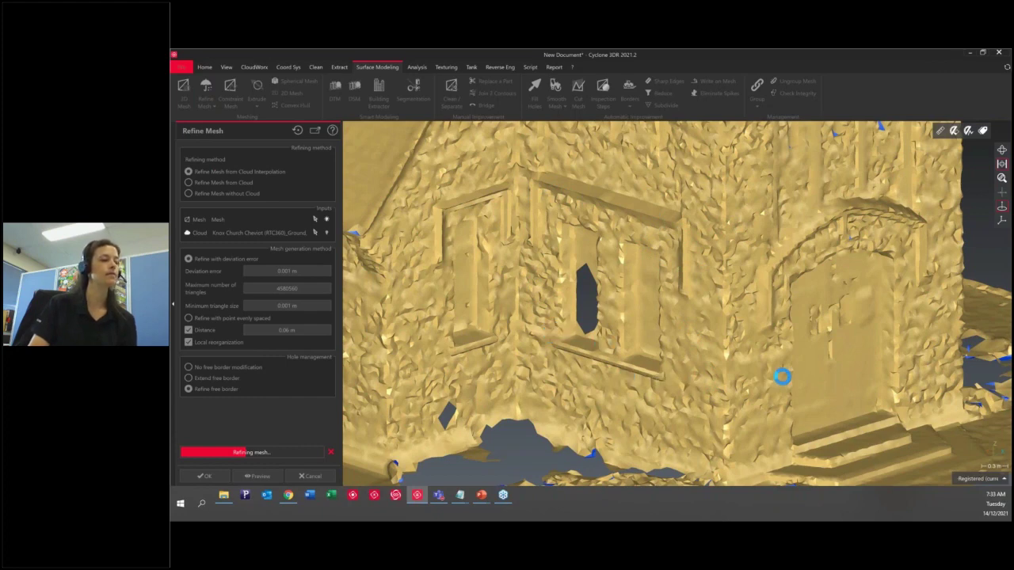
scroll(782, 376, "down", 2)
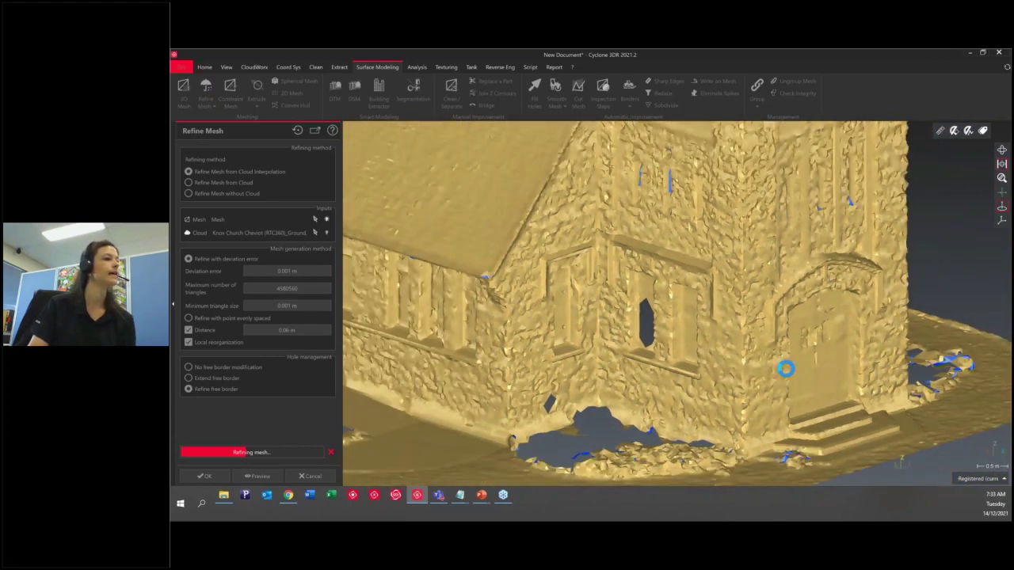
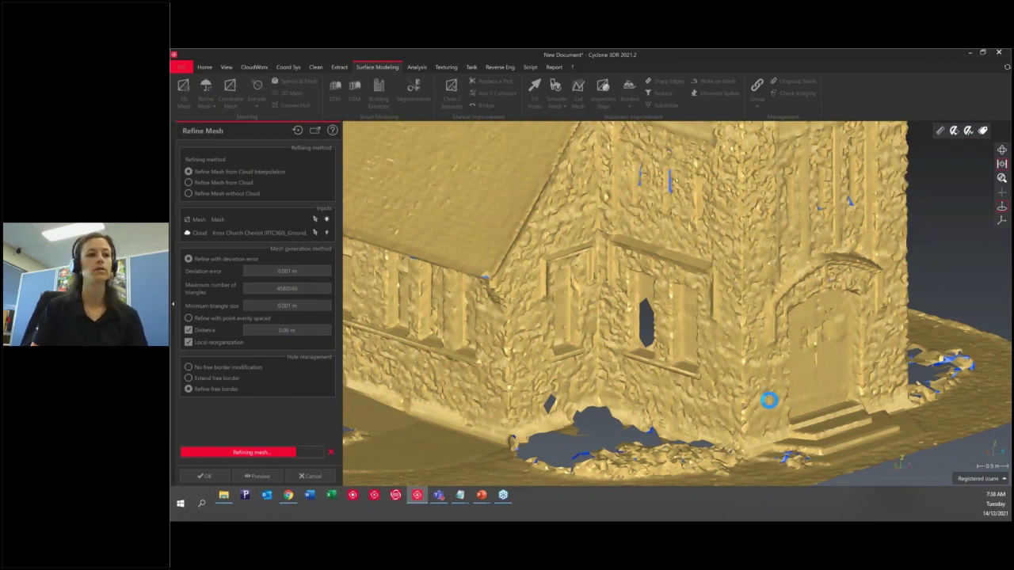
left_click_drag(747, 371, 778, 430)
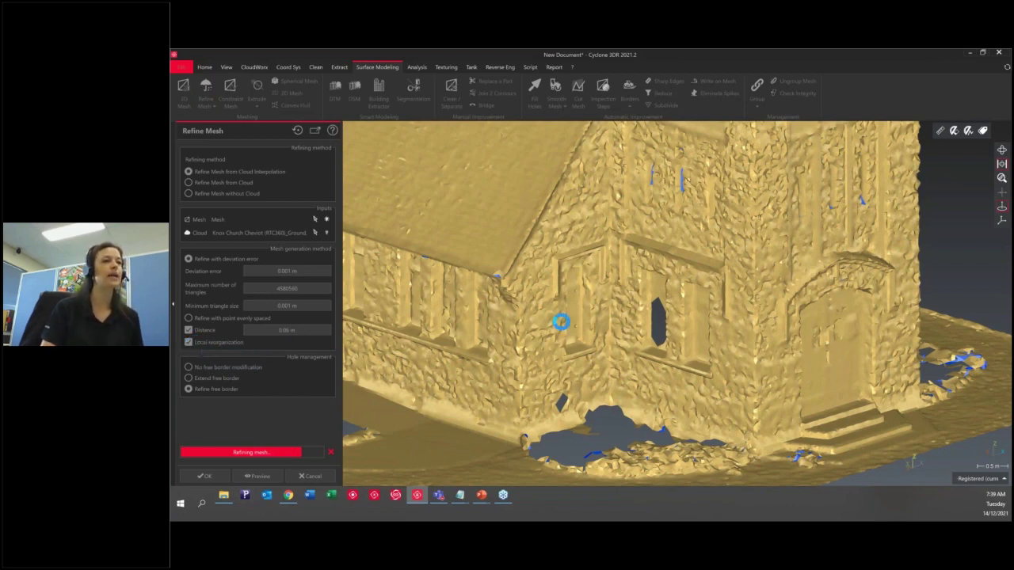
Step: Examine the coarse triangles along the roof edge where it meets the stone wall, close up and from farther back
scroll(530, 199, "up", 6)
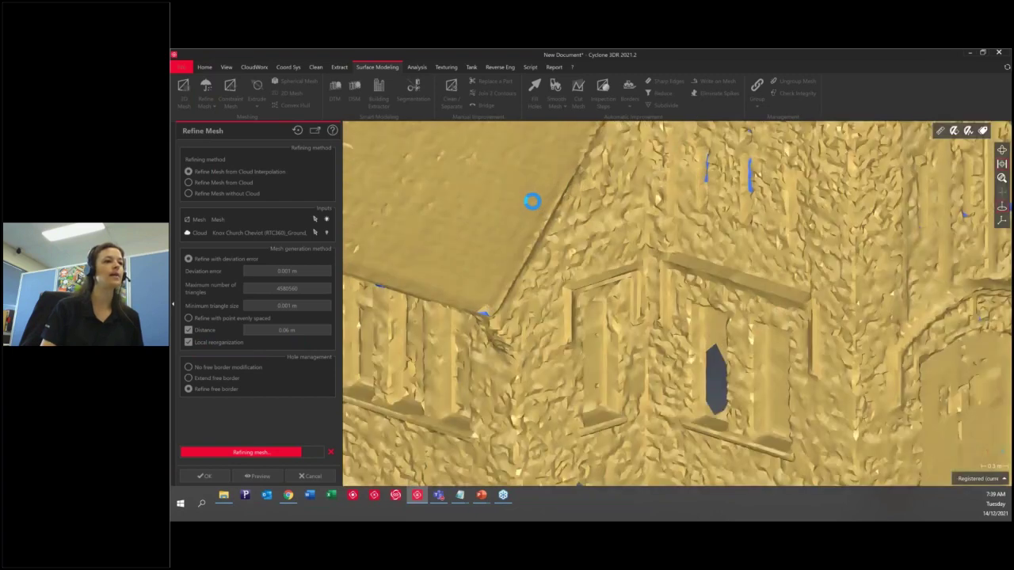
left_click_drag(536, 264, 523, 314)
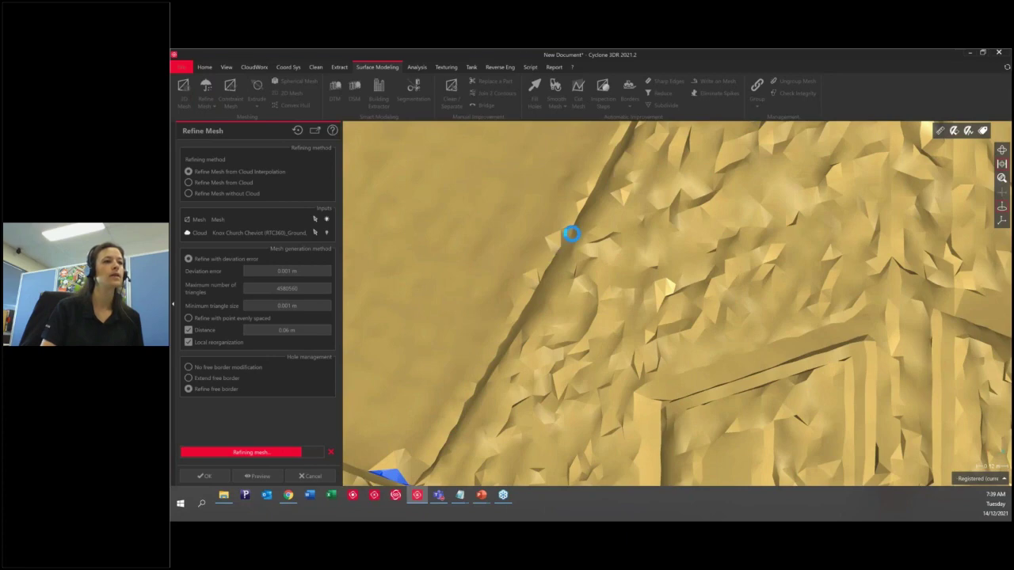
scroll(571, 234, "up", 3)
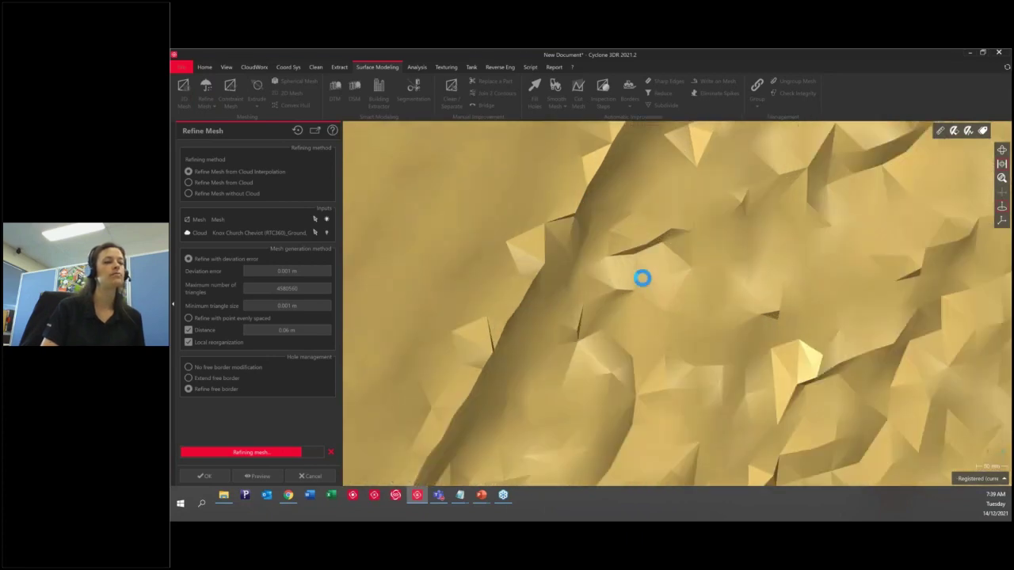
left_click_drag(496, 272, 570, 235)
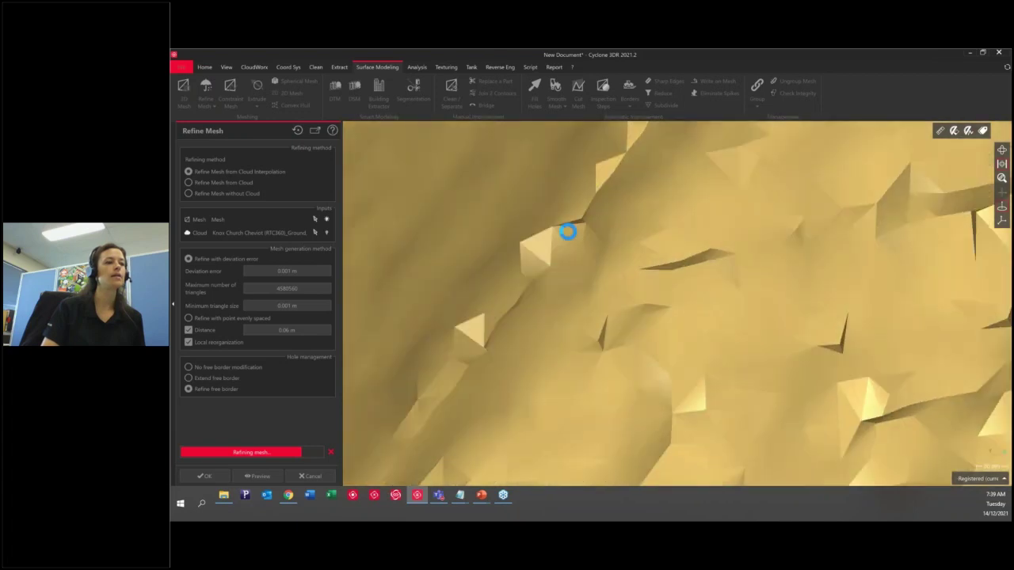
scroll(570, 231, "up", 2)
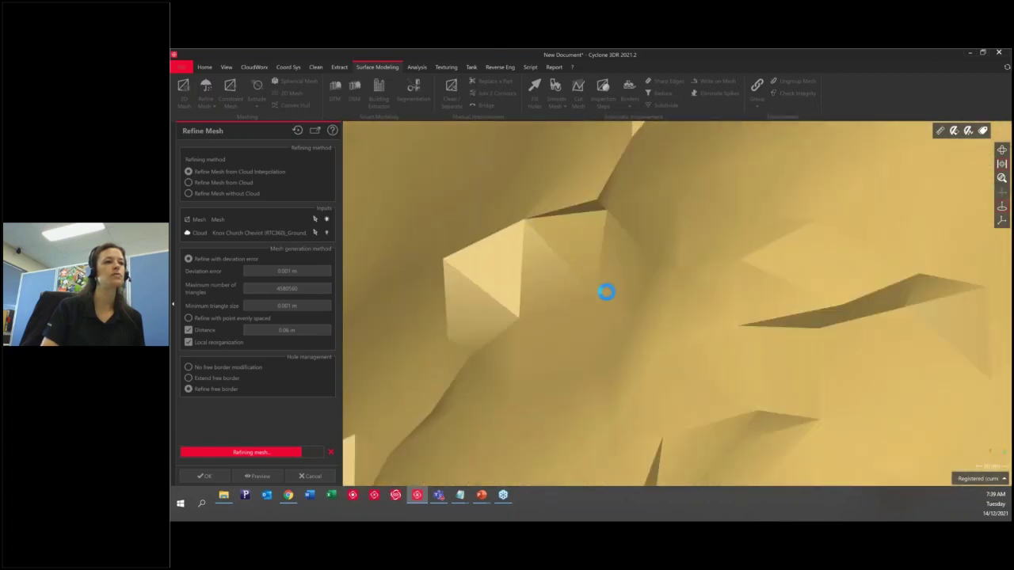
left_click_drag(604, 264, 604, 190)
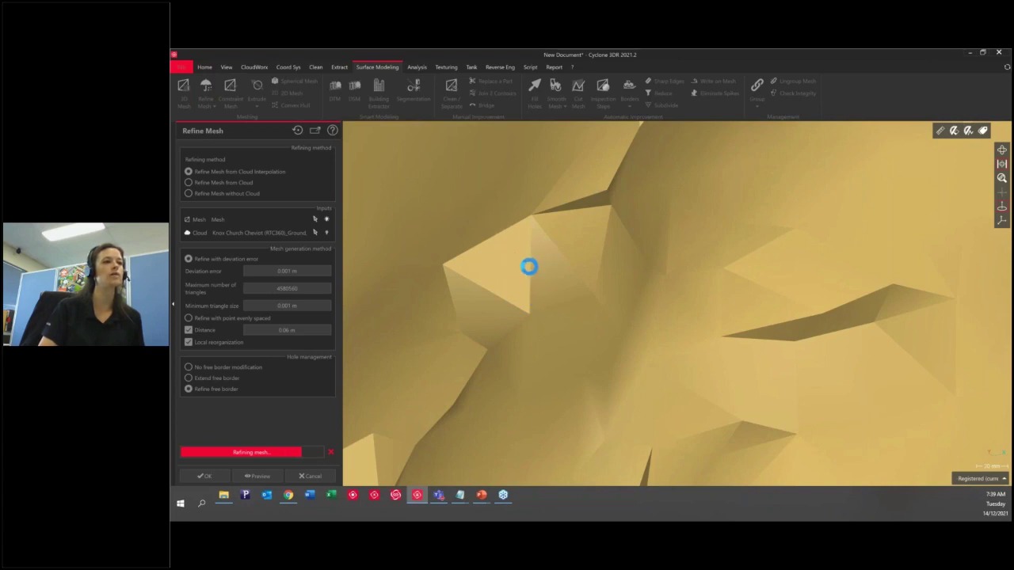
scroll(602, 260, "down", 3)
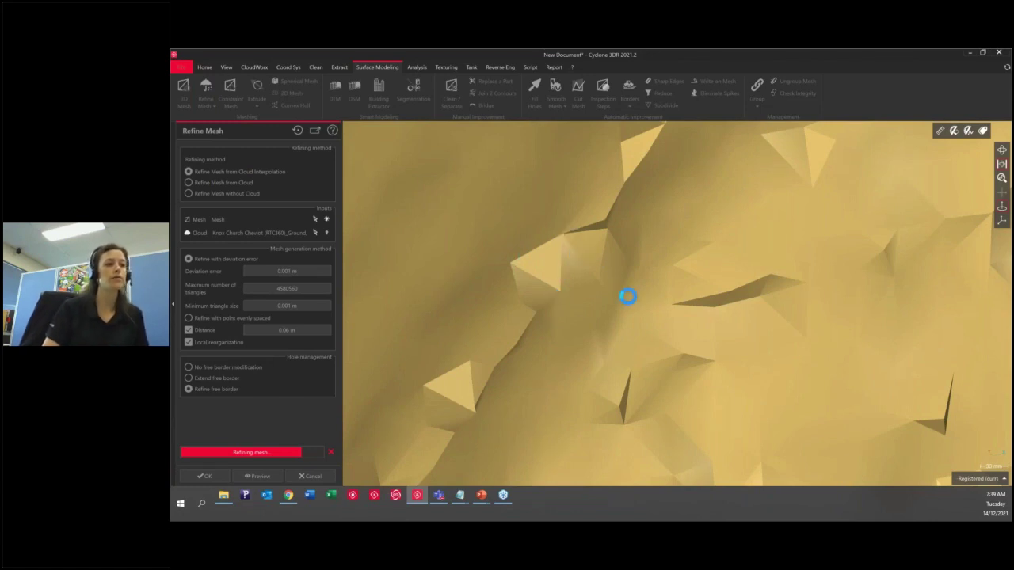
scroll(642, 270, "down", 5)
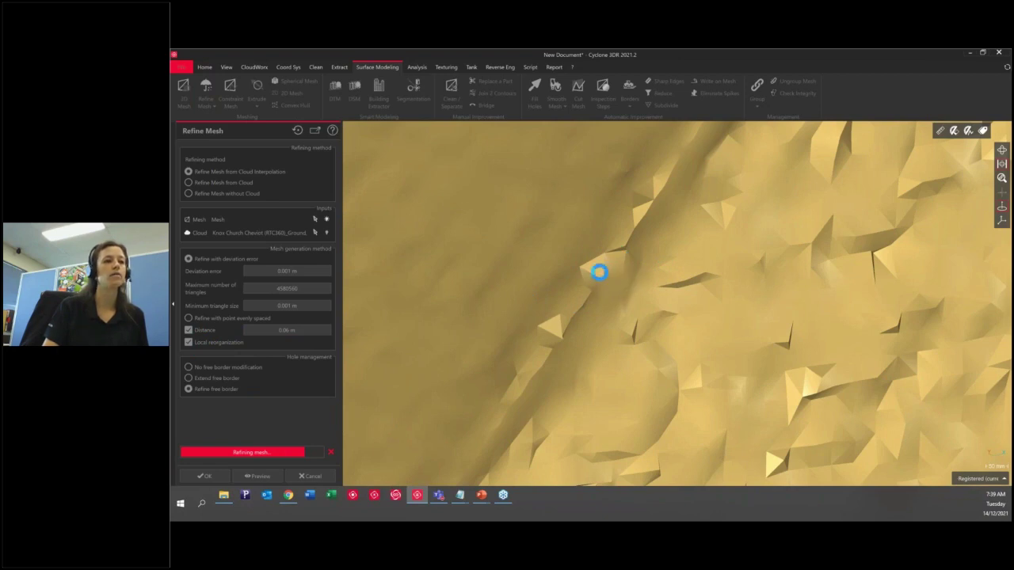
left_click_drag(599, 272, 616, 262)
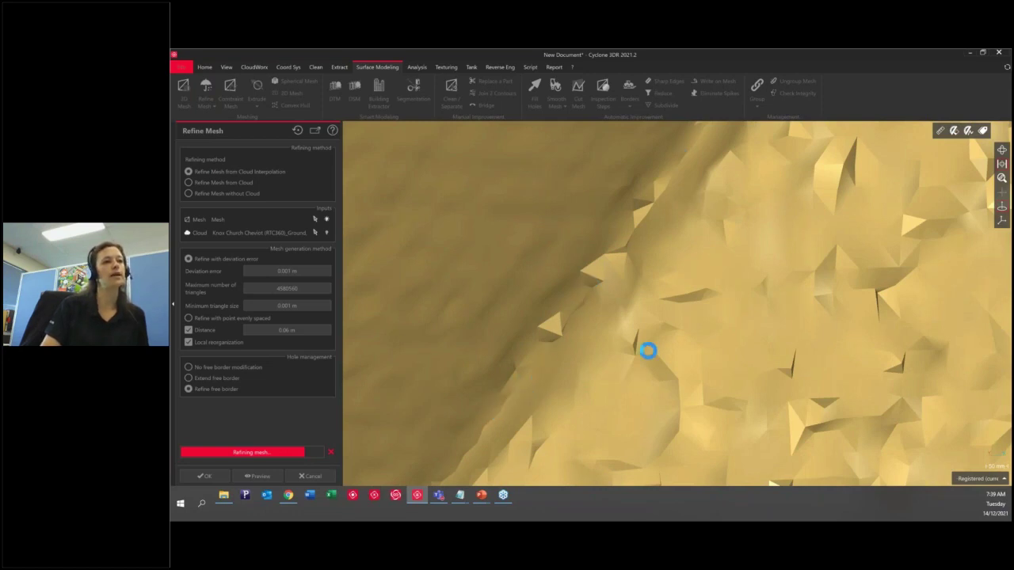
scroll(689, 217, "up", 3)
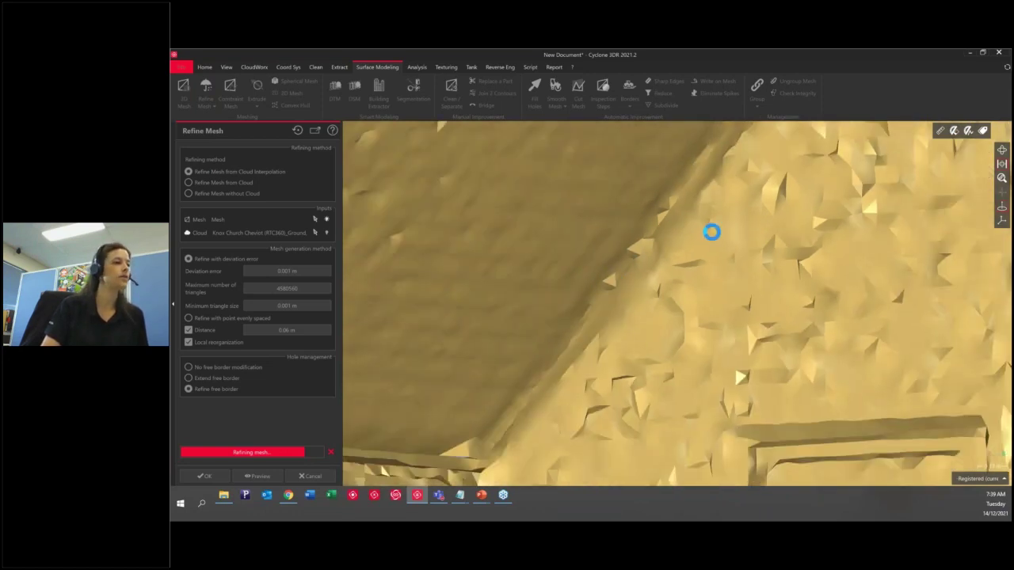
scroll(706, 251, "down", 5)
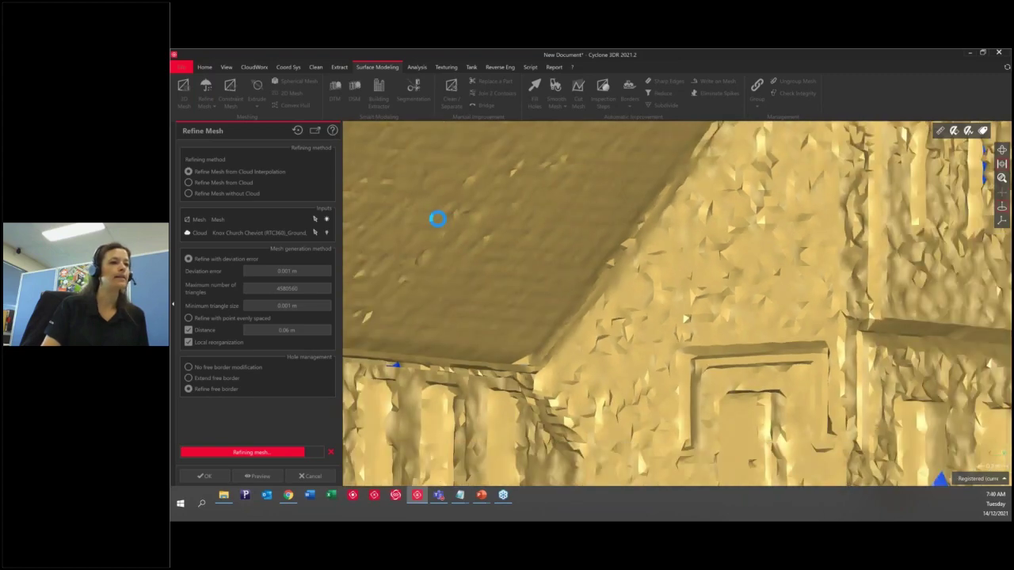
scroll(802, 313, "down", 2)
scroll(802, 313, "down", 1)
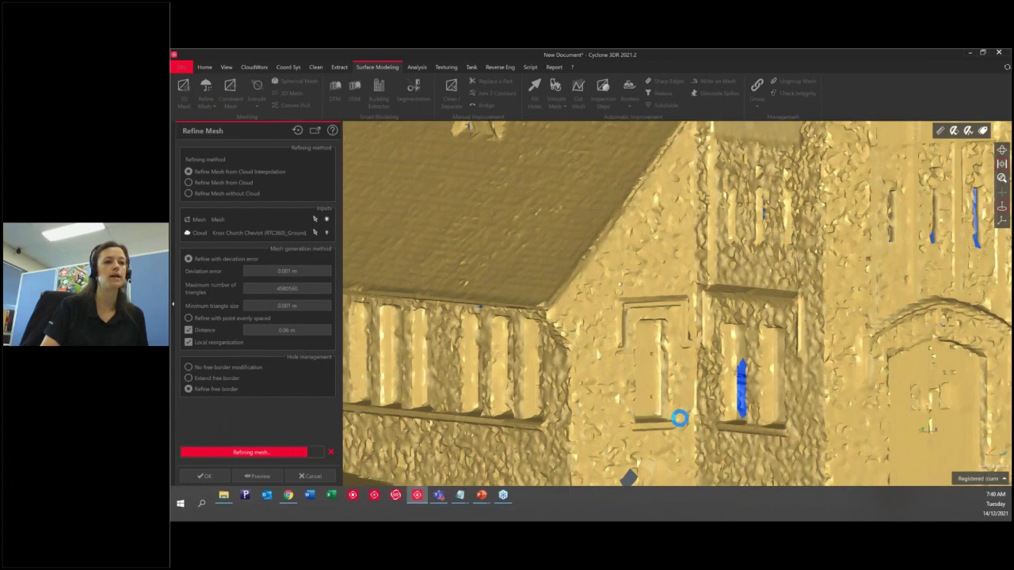
Step: Examine the hole in the tower's lower window and the garden bed gaps beside the church wall
left_click_drag(659, 415, 755, 427)
scroll(755, 426, "down", 1)
scroll(654, 319, "up", 3)
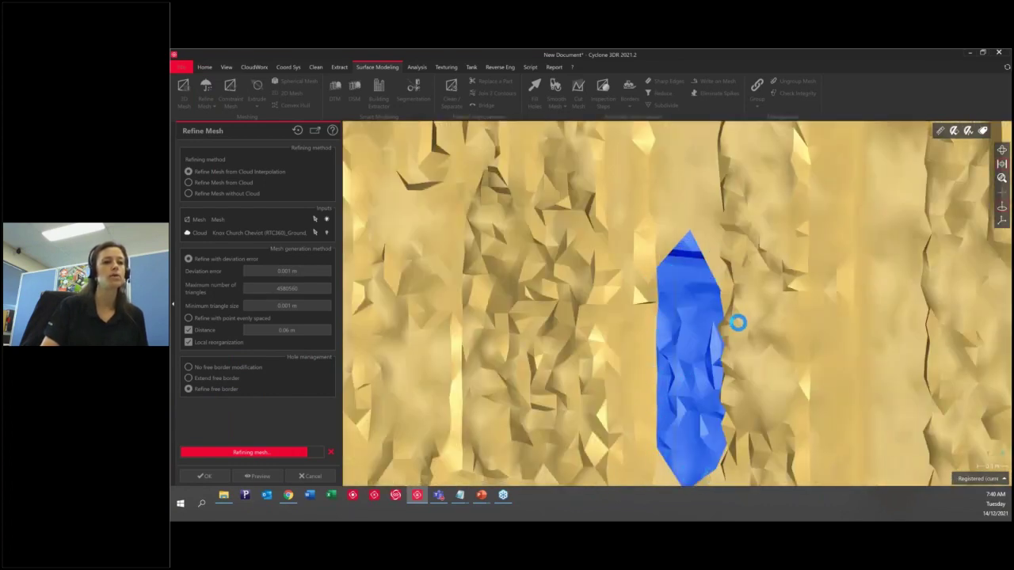
mouse_move(743, 348)
middle_mouse_down()
mouse_move(781, 355)
mouse_move(761, 346)
middle_mouse_up()
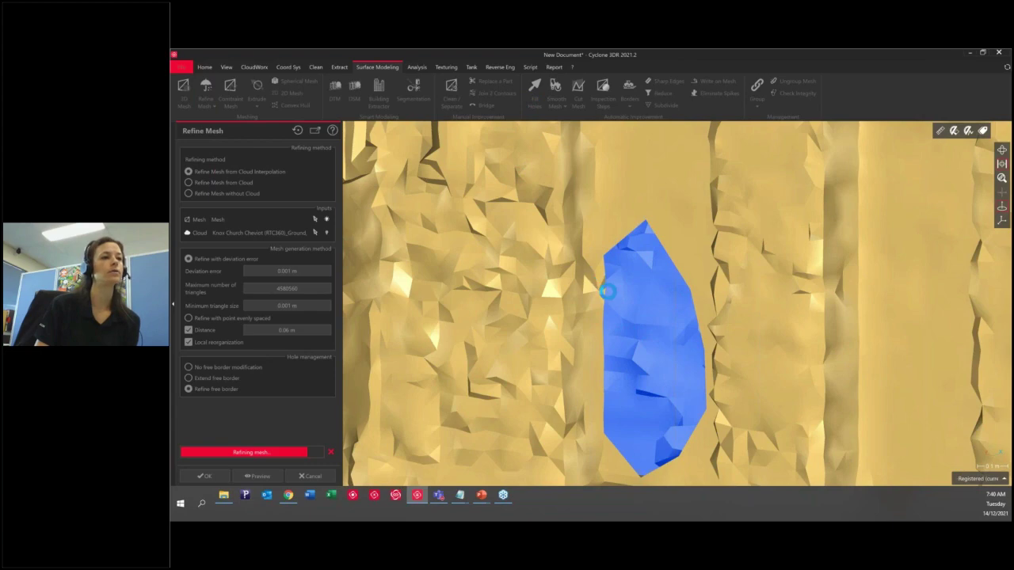
scroll(618, 219, "down", 10)
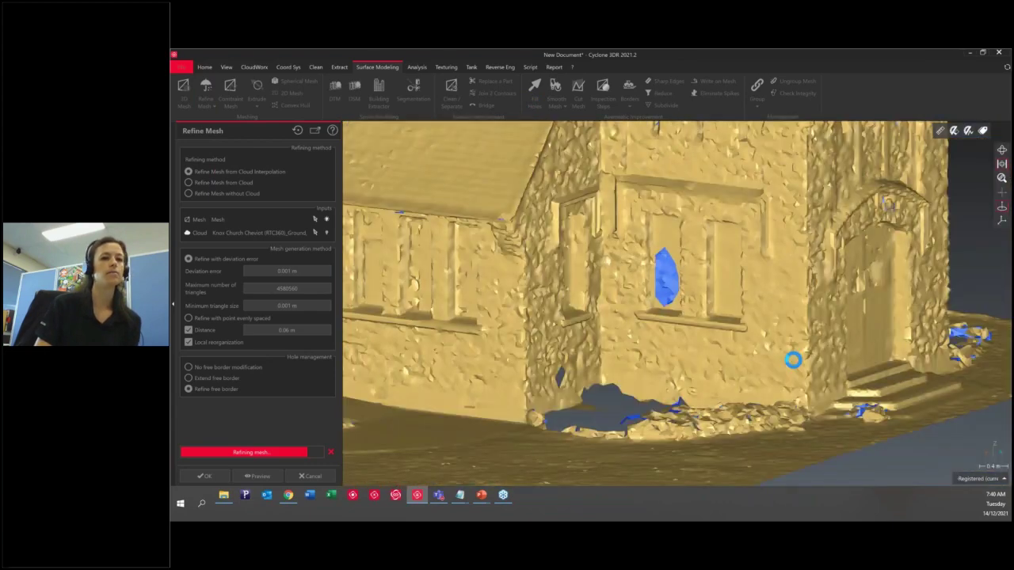
left_click_drag(792, 361, 871, 411)
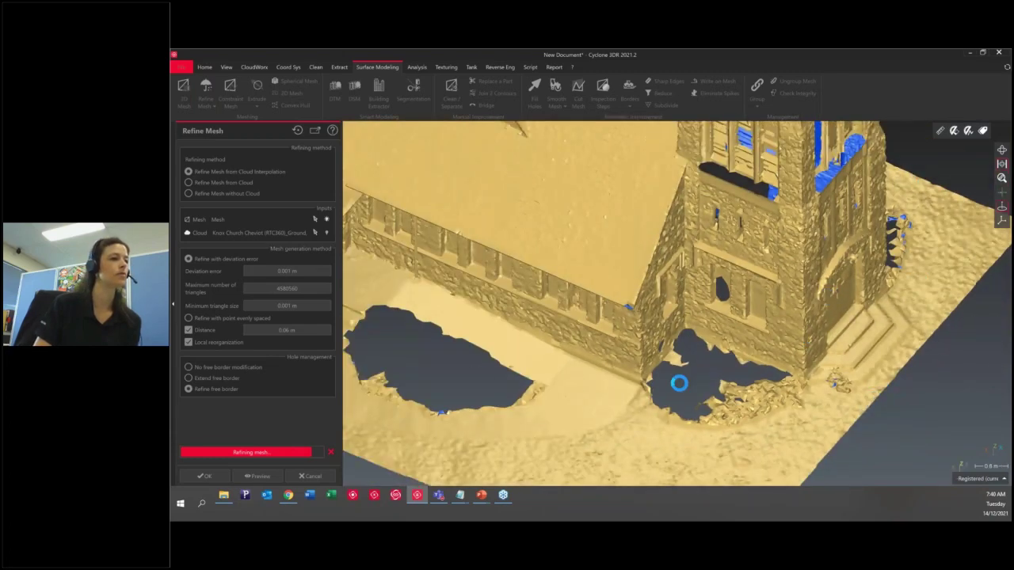
left_click_drag(674, 383, 409, 362)
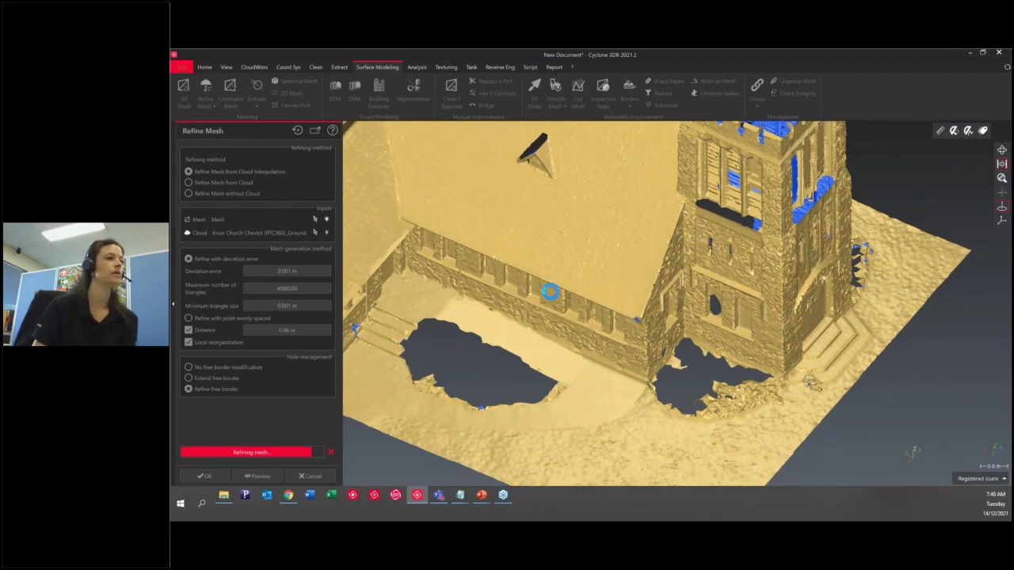
mouse_move(603, 265)
left_mouse_down()
mouse_move(610, 258)
mouse_move(602, 259)
left_mouse_up()
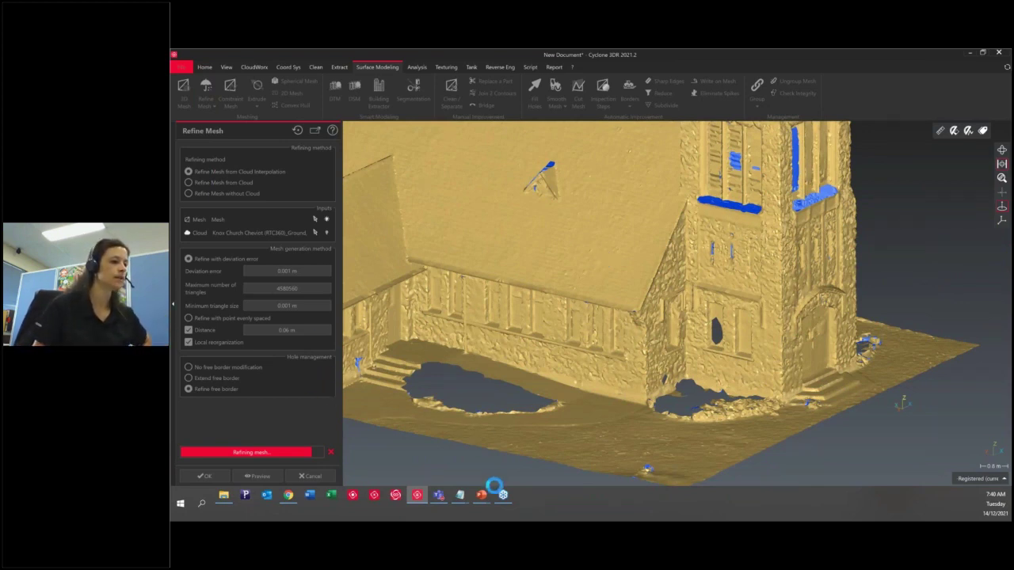
Step: Switch to the PowerPoint slide show and advance to the slide on creating a rough 3D mesh
mouse_move(482, 496)
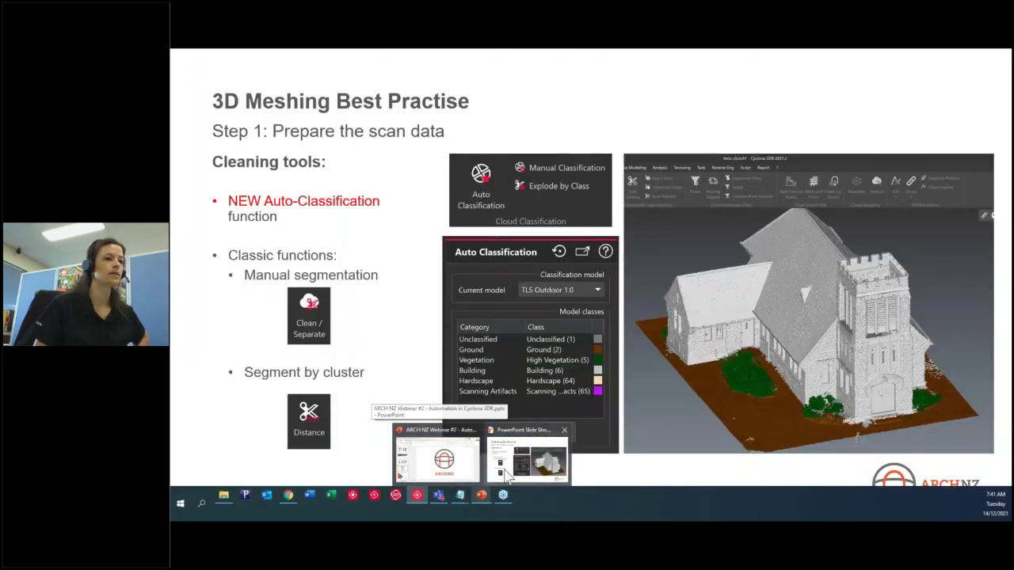
left_click(527, 456)
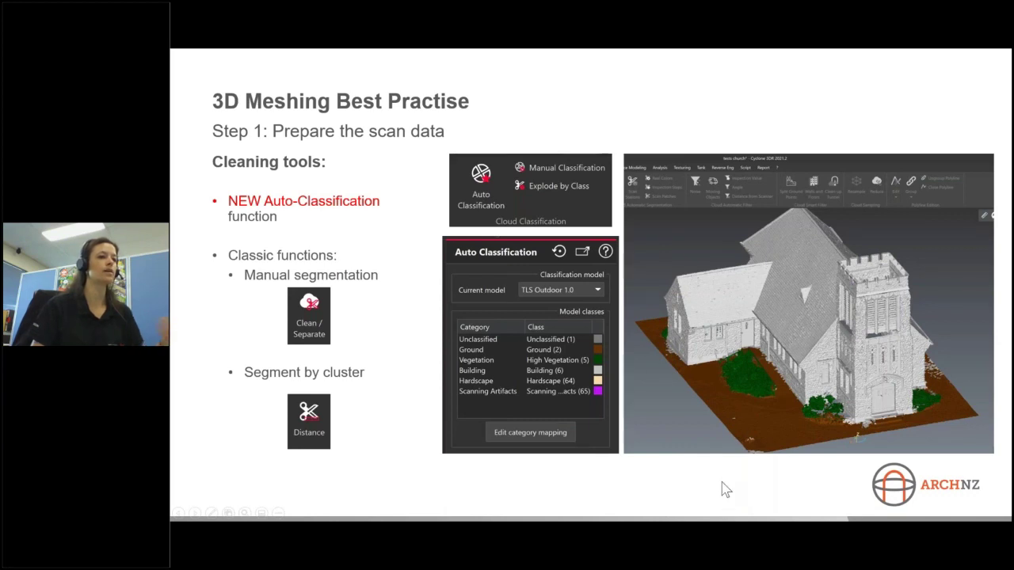
left_click(722, 483)
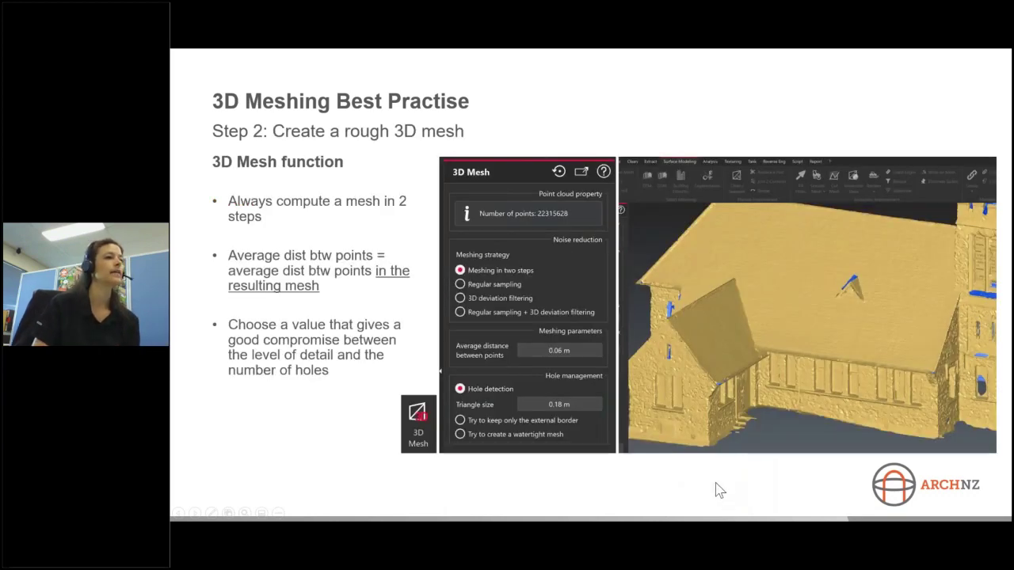
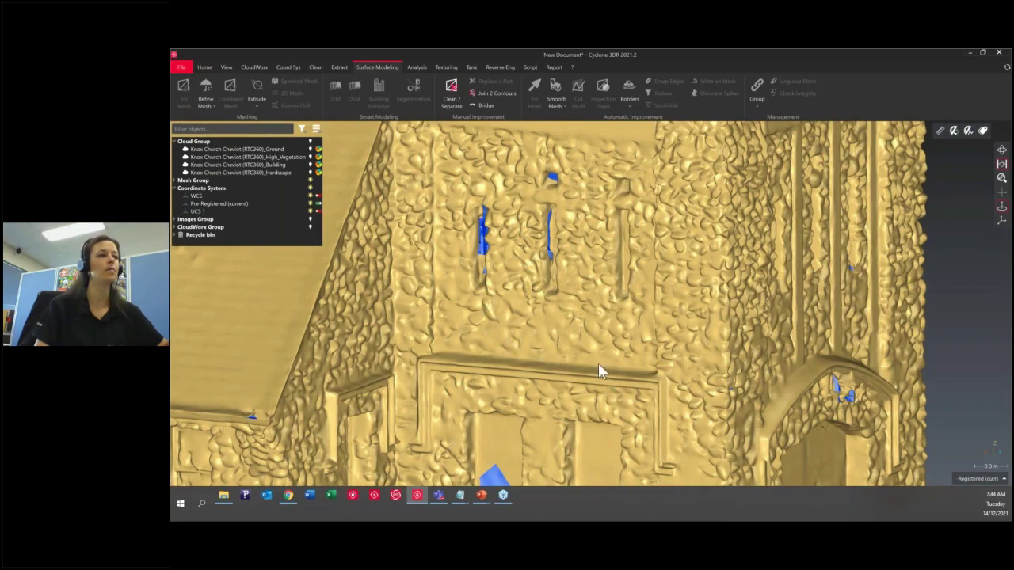
Step: Examine the refined mesh across the church front, from the tower windows and stonework to the side windows and arched doorway
scroll(804, 335, "down", 2)
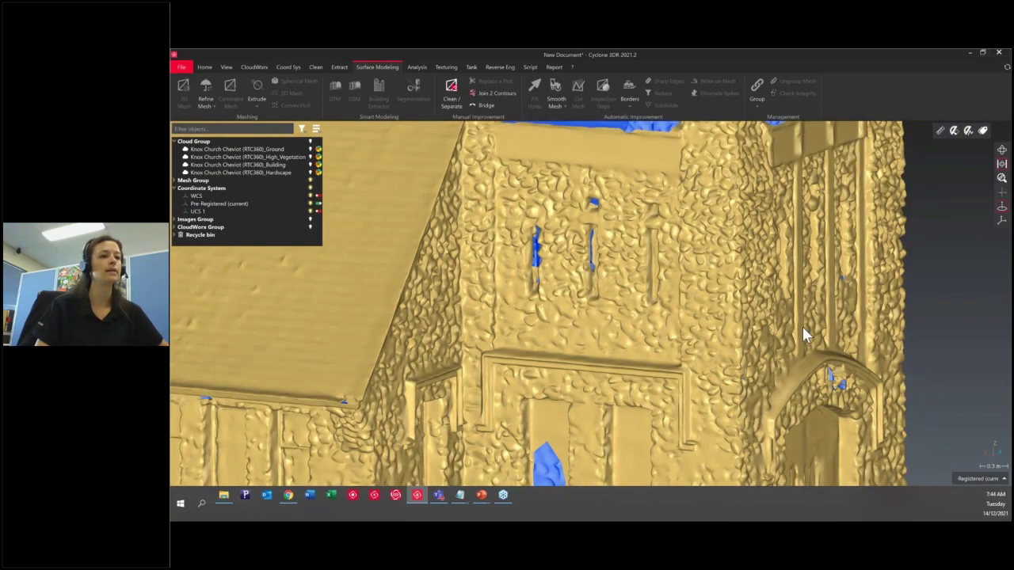
scroll(804, 335, "down", 2)
left_click_drag(583, 359, 627, 249)
scroll(627, 249, "down", 2)
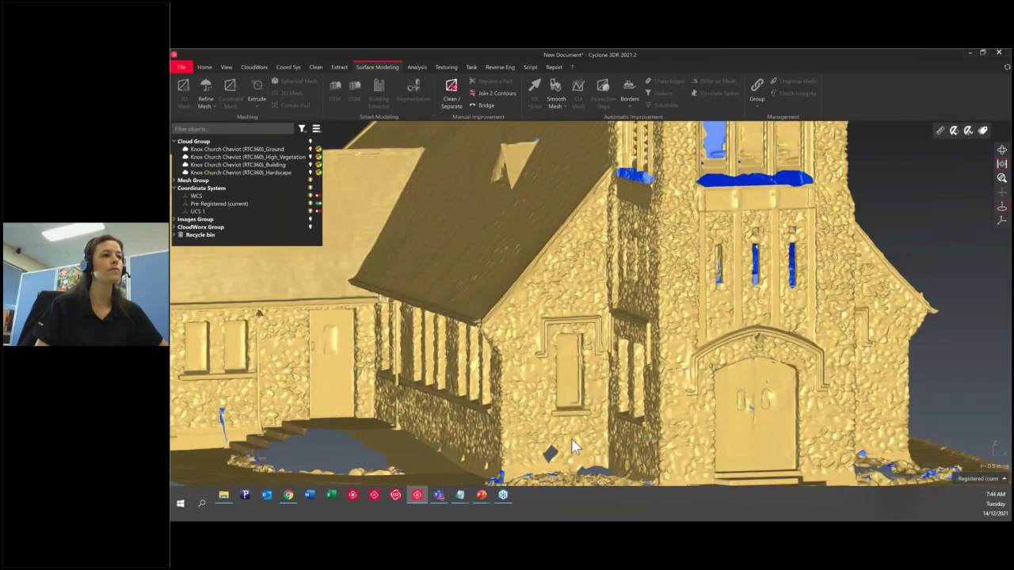
scroll(572, 449, "up", 3)
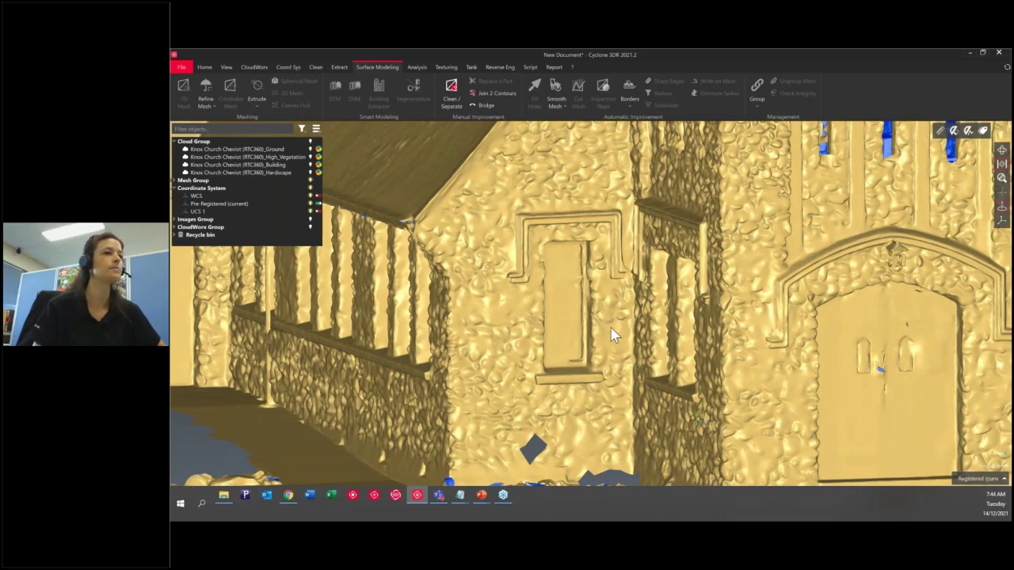
left_click_drag(611, 328, 747, 310)
scroll(610, 328, "down", 5)
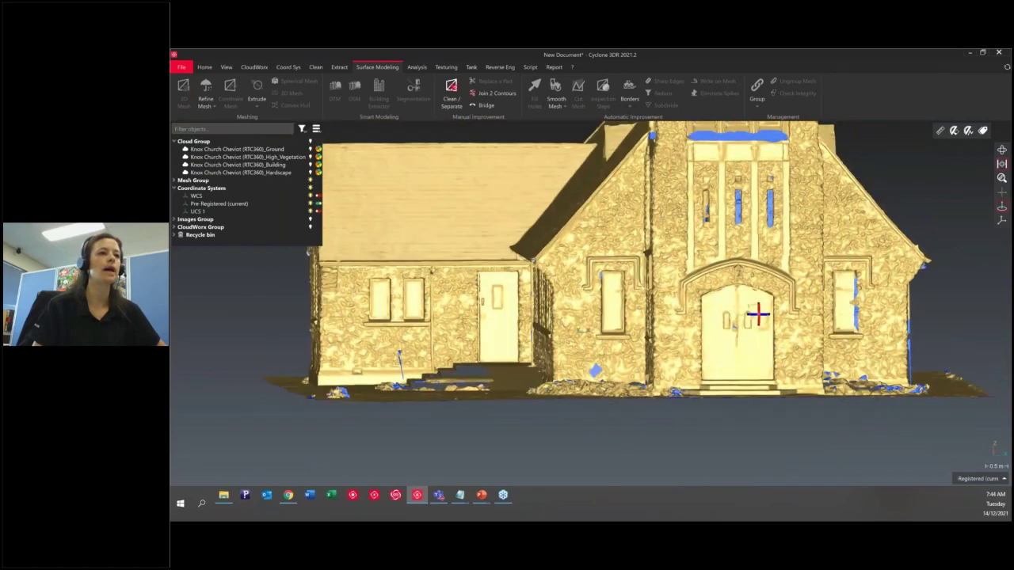
Step: Set the refined mesh's representation to Flat + Wire, viewed close to the arched doorway
scroll(747, 310, "up", 5)
scroll(798, 317, "up", 2)
scroll(797, 316, "up", 1)
right_click(646, 271)
mouse_move(681, 370)
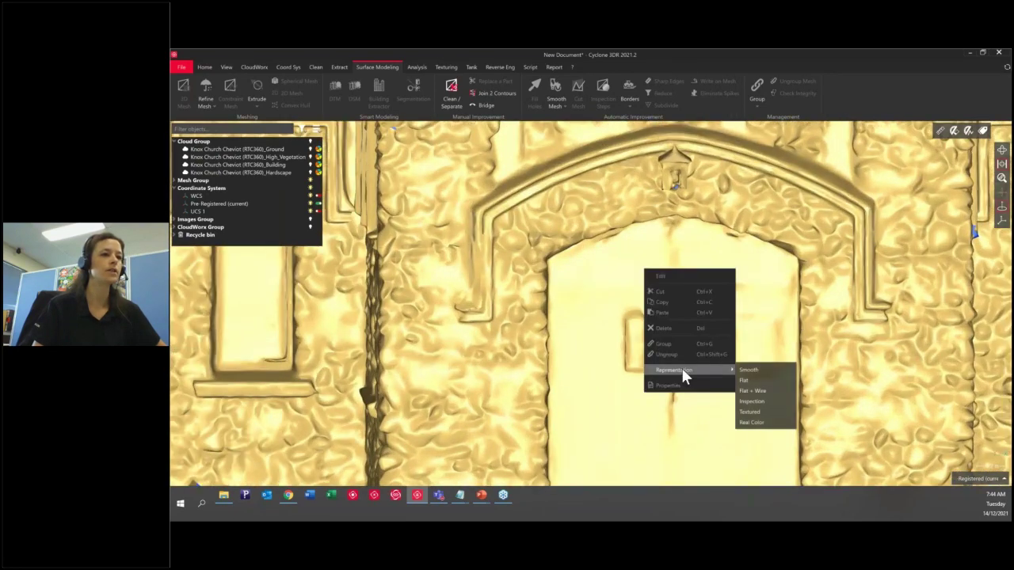
left_click(758, 394)
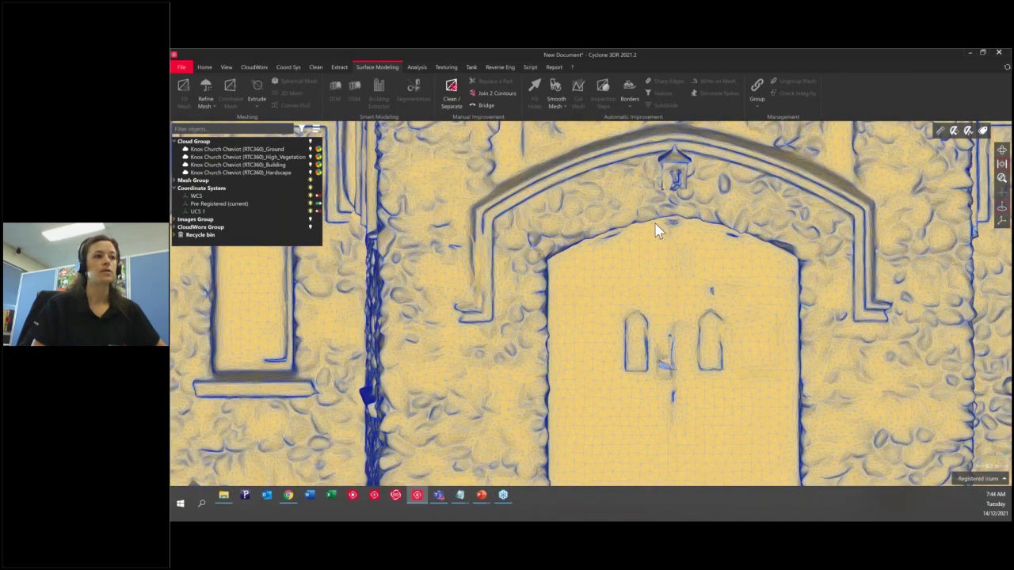
Step: Examine the triangle density along the moulding corner and stones beside the arched doorway, close up and from farther back
left_click_drag(655, 230, 655, 271)
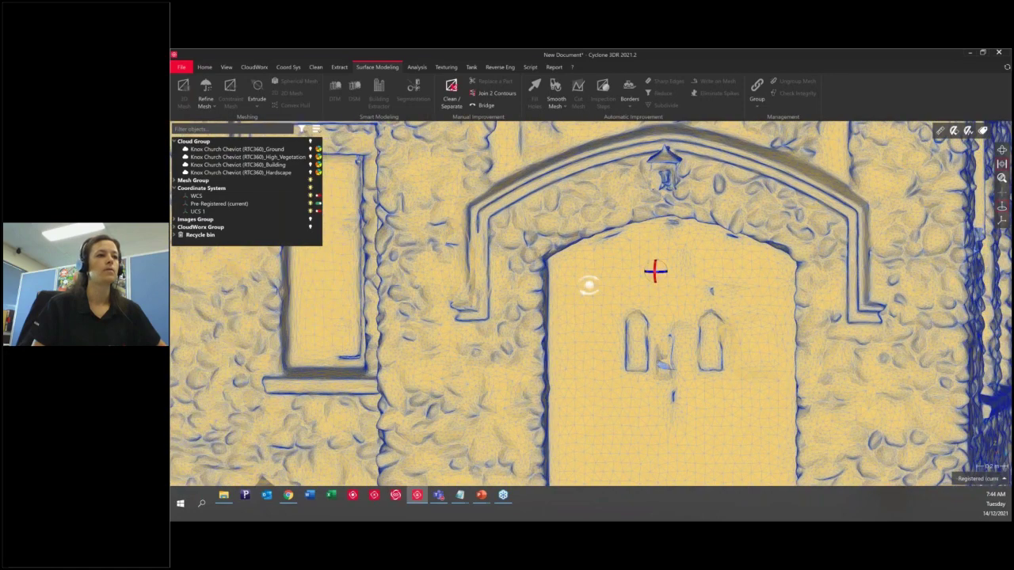
mouse_move(587, 285)
left_mouse_down()
mouse_move(664, 289)
mouse_move(723, 427)
left_mouse_up()
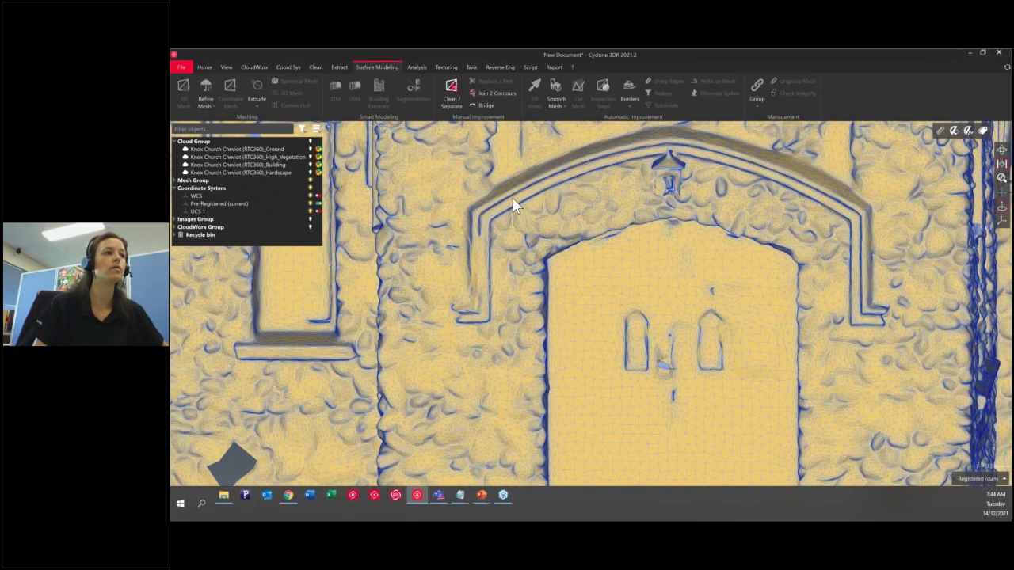
scroll(524, 236, "up", 3)
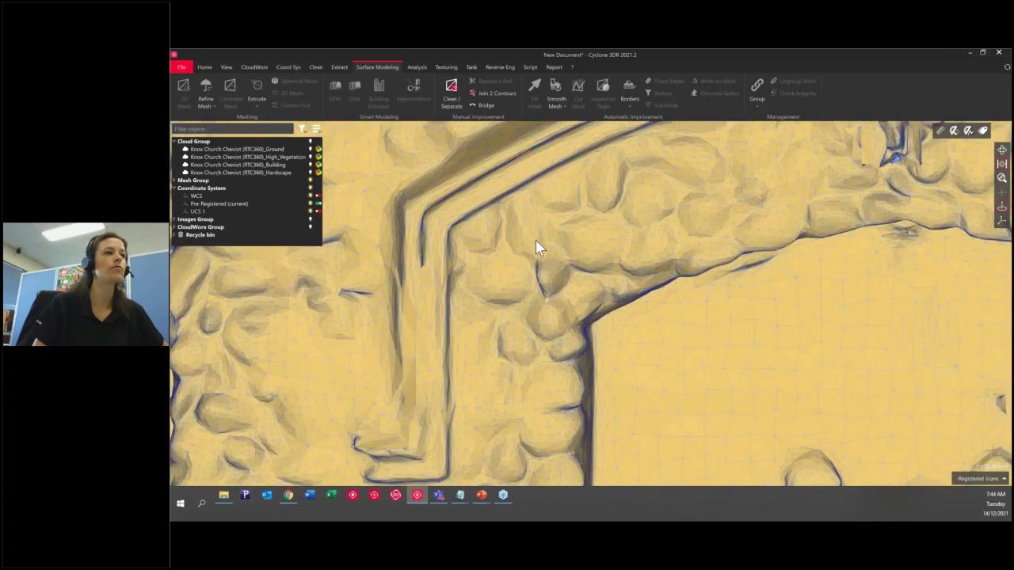
mouse_move(536, 240)
left_mouse_down()
mouse_move(594, 280)
mouse_move(498, 169)
left_mouse_up()
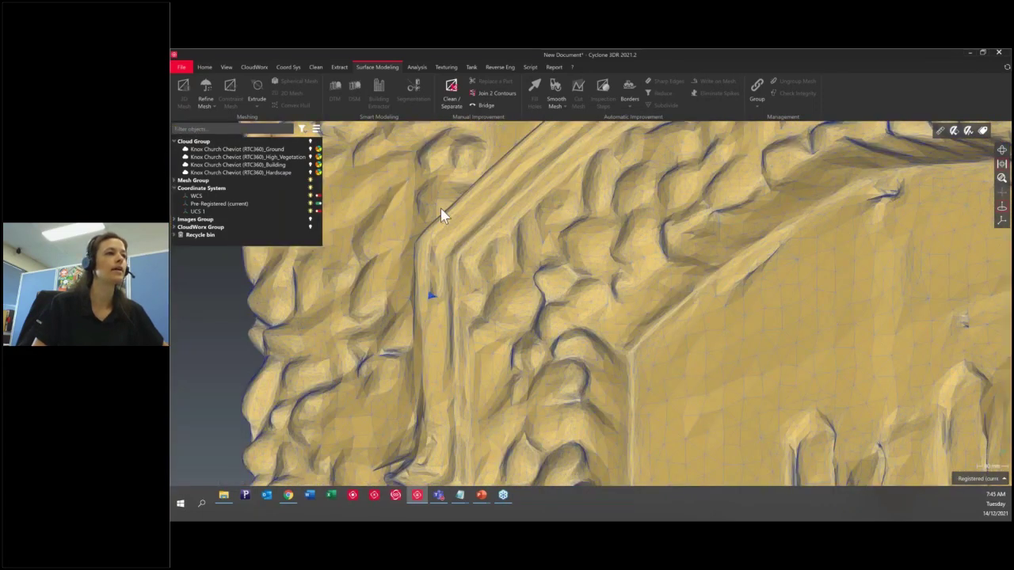
scroll(442, 216, "up", 3)
scroll(441, 208, "up", 1)
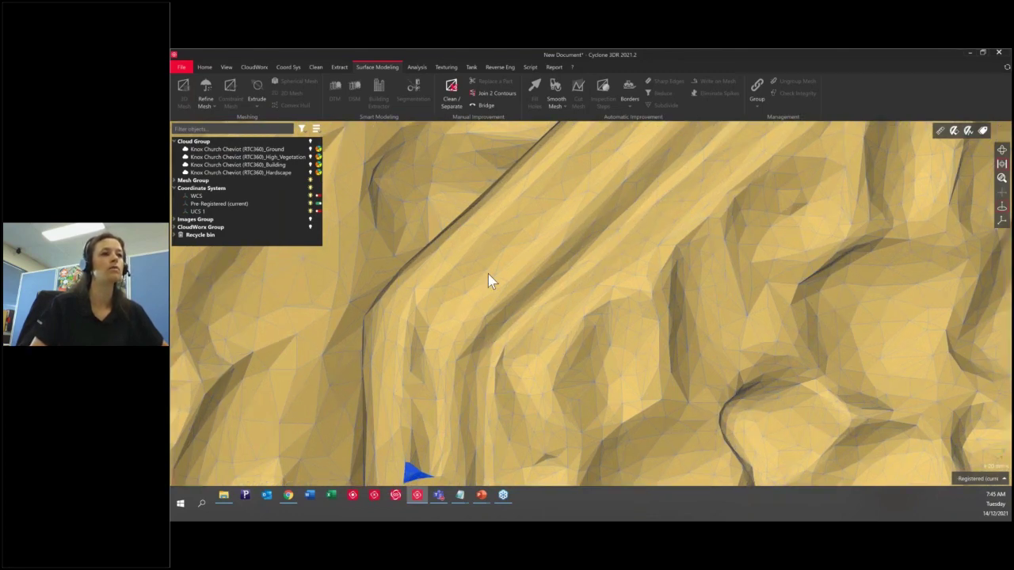
scroll(488, 275, "down", 2)
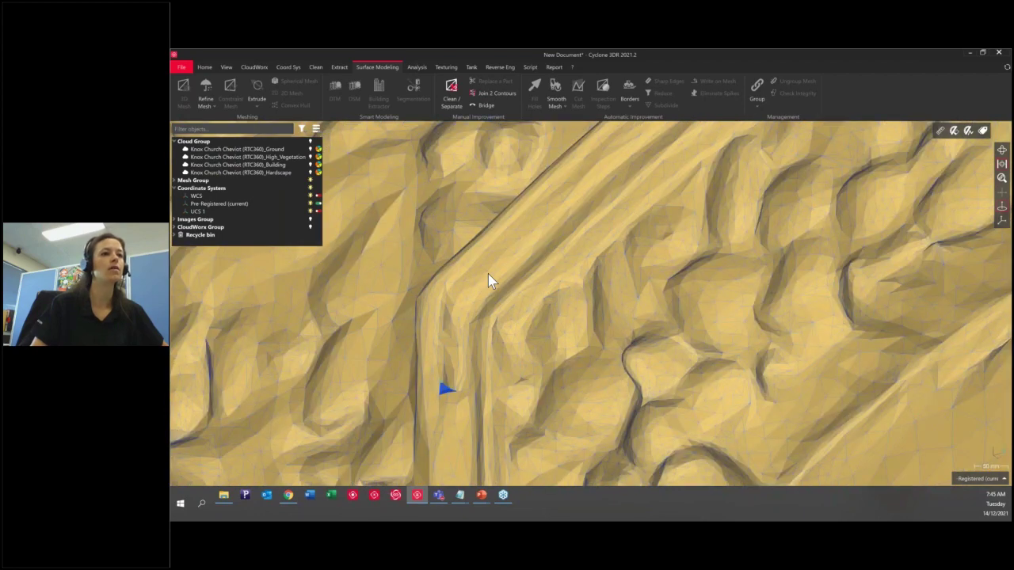
scroll(488, 275, "down", 3)
scroll(640, 254, "down", 3)
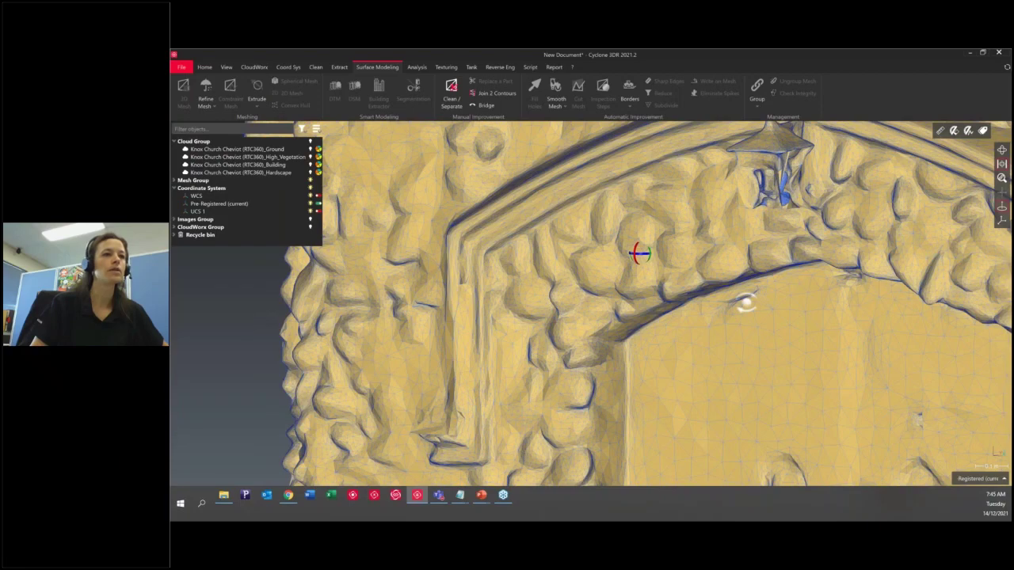
Step: Compare the mesh triangles on the flat door and surrounding stones, and show the Building cloud over the mesh
left_click_drag(746, 302, 764, 313)
scroll(746, 302, "down", 4)
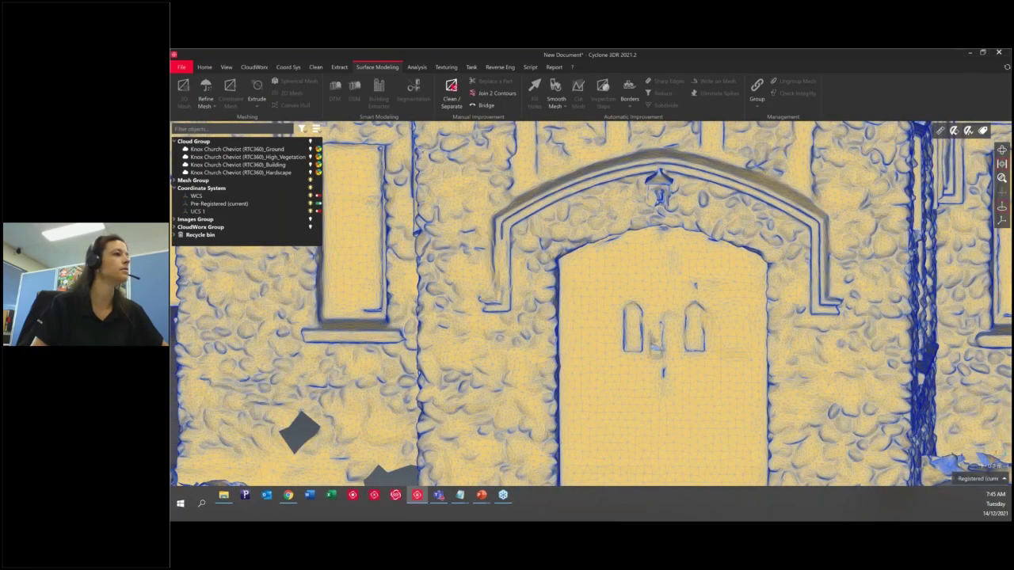
left_click_drag(717, 277, 743, 277)
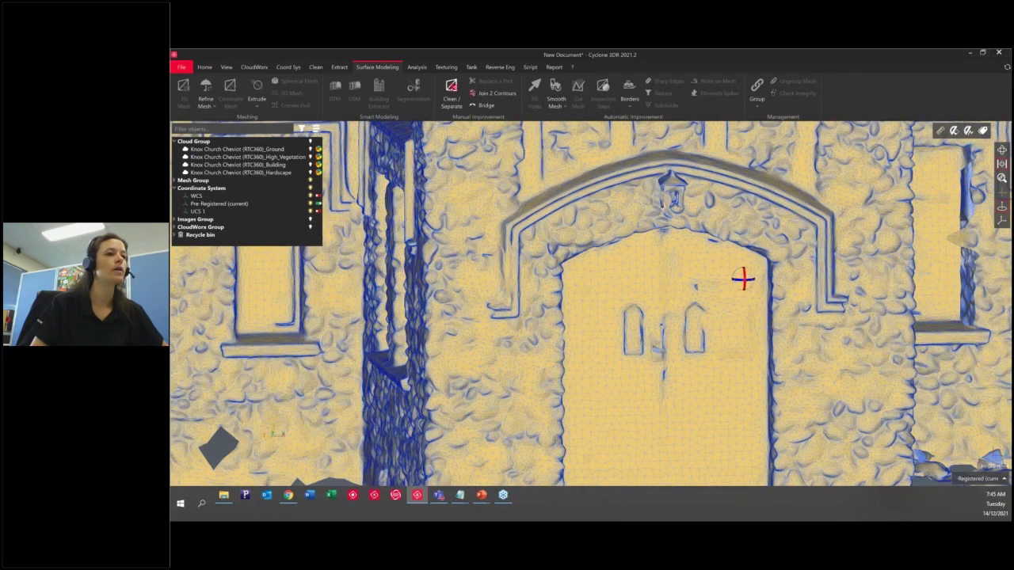
scroll(743, 279, "up", 3)
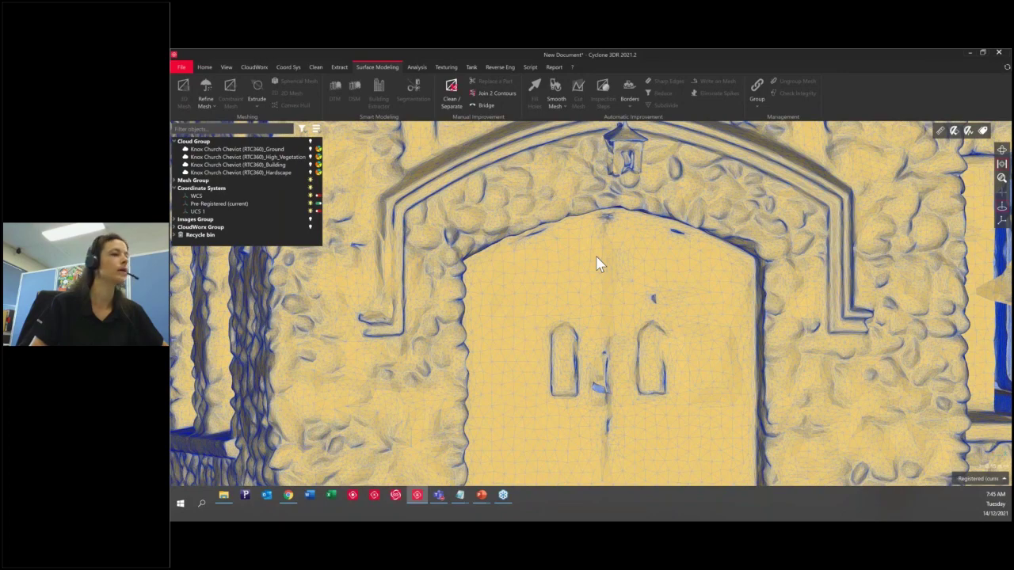
scroll(599, 264, "down", 2)
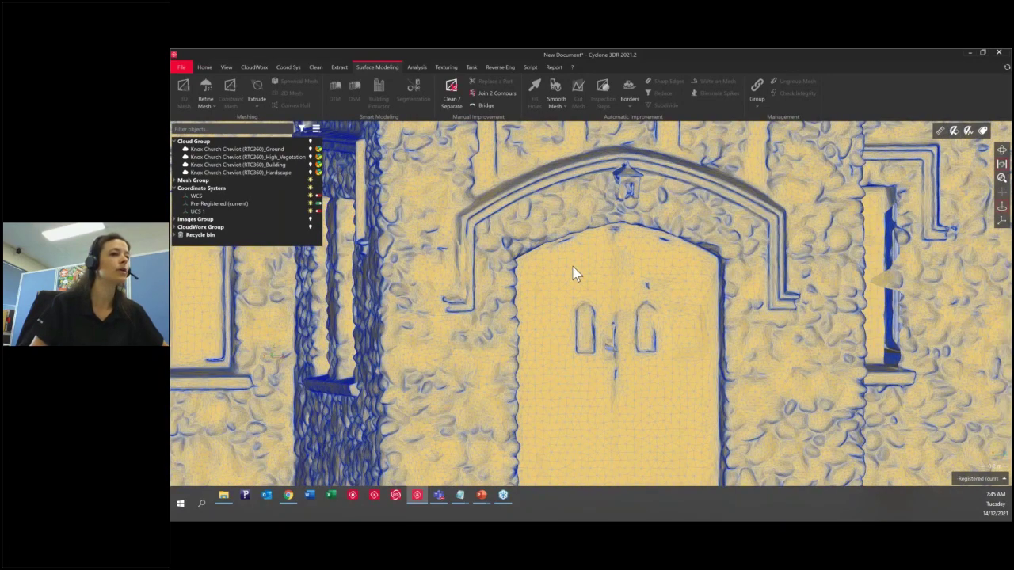
left_click(310, 165)
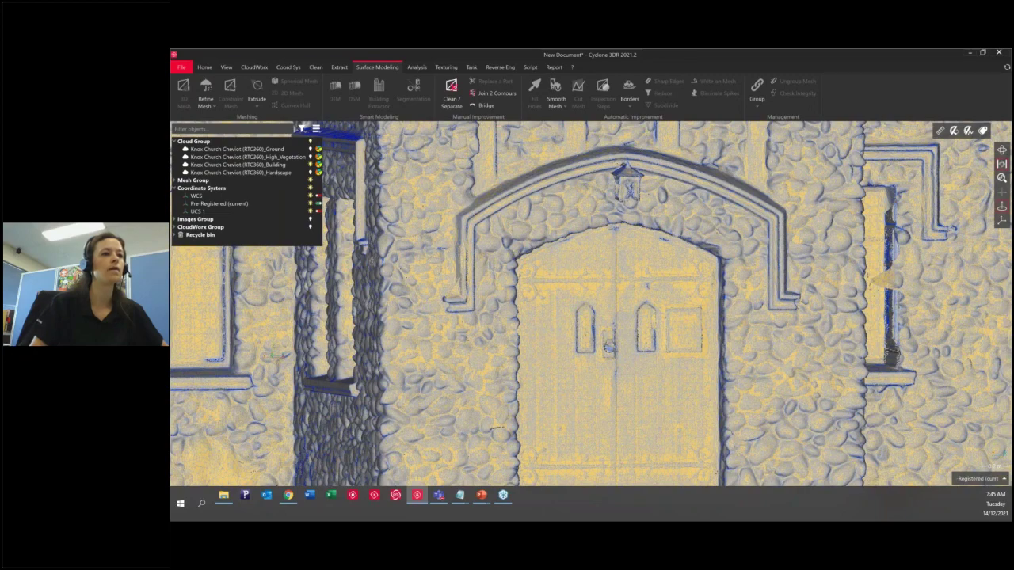
Step: Start Clean / Separate on the Building cloud and select the points inside a polygon around the upper right door leaf and adjoining stonework
left_click_drag(719, 283, 704, 266)
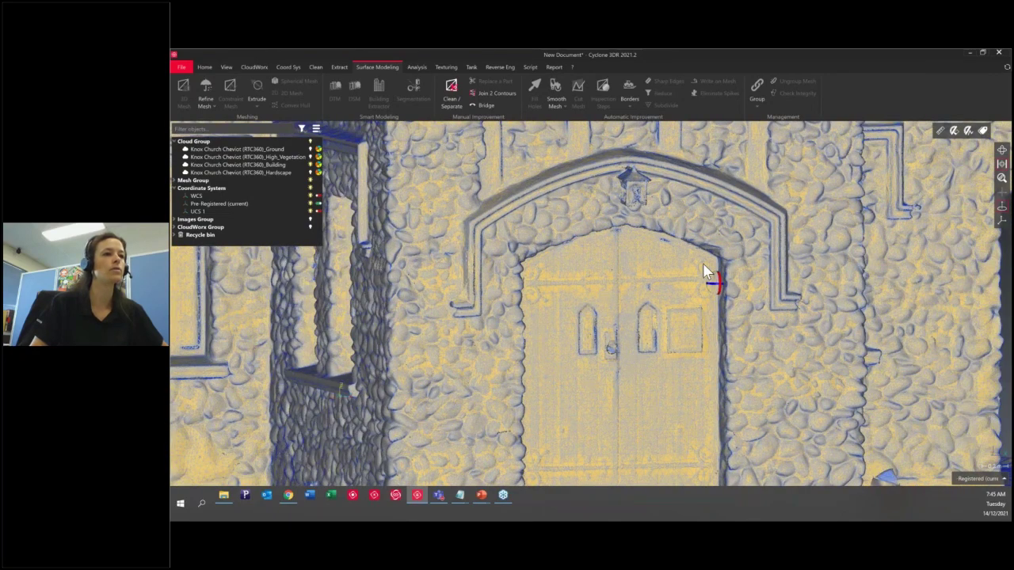
scroll(707, 272, "up", 3)
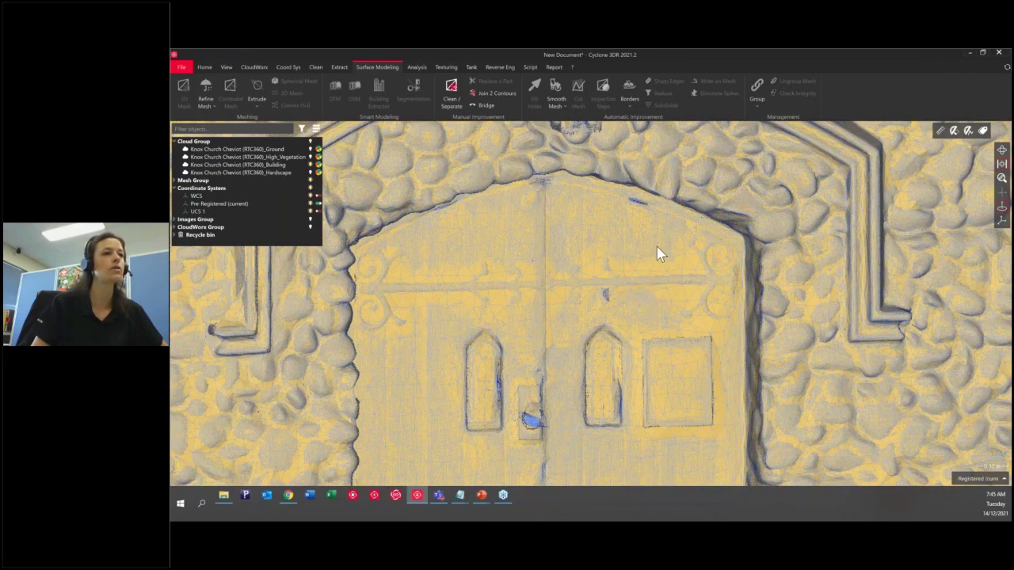
left_click(317, 65)
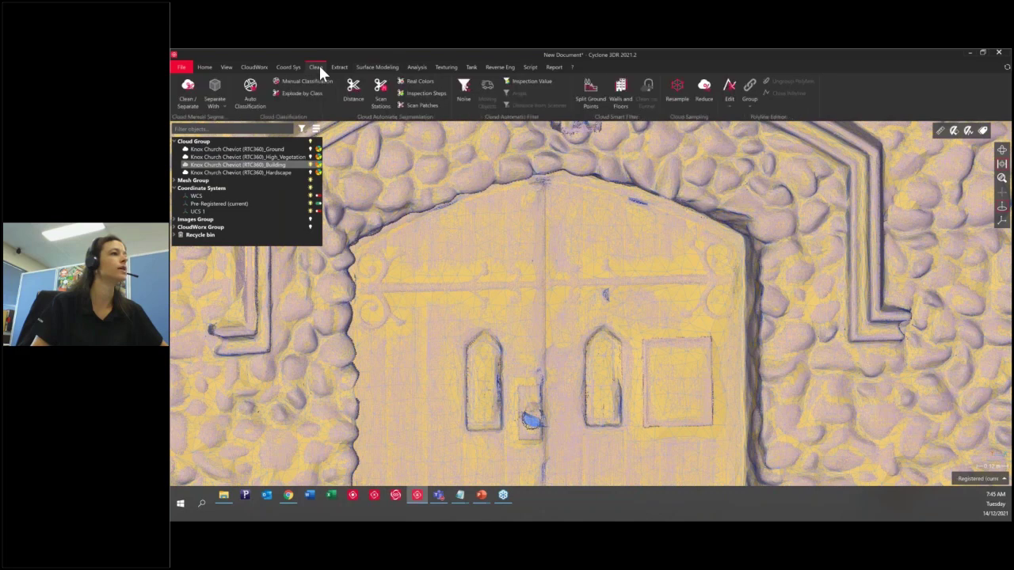
left_click(188, 89)
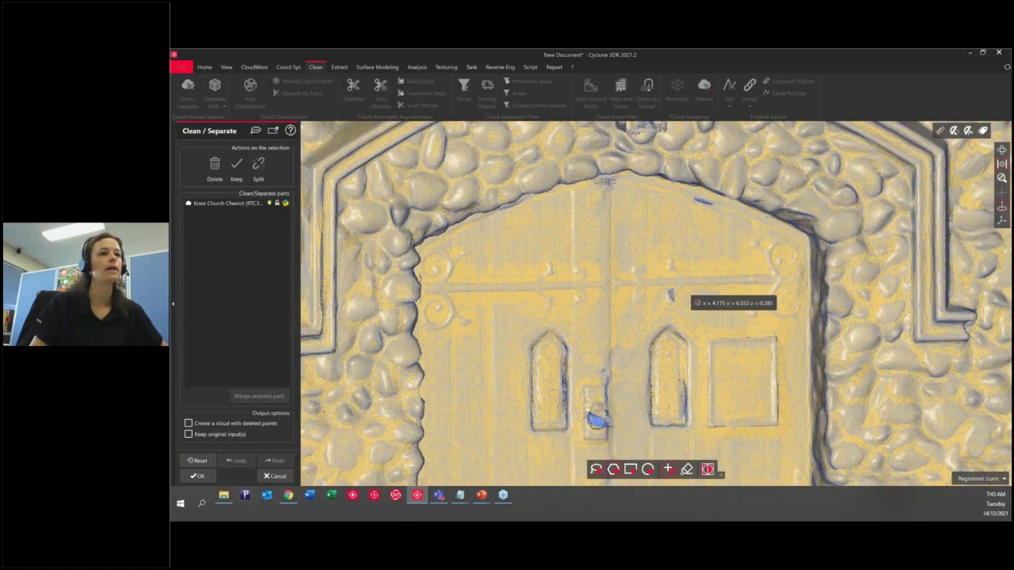
left_click_drag(670, 296, 672, 287)
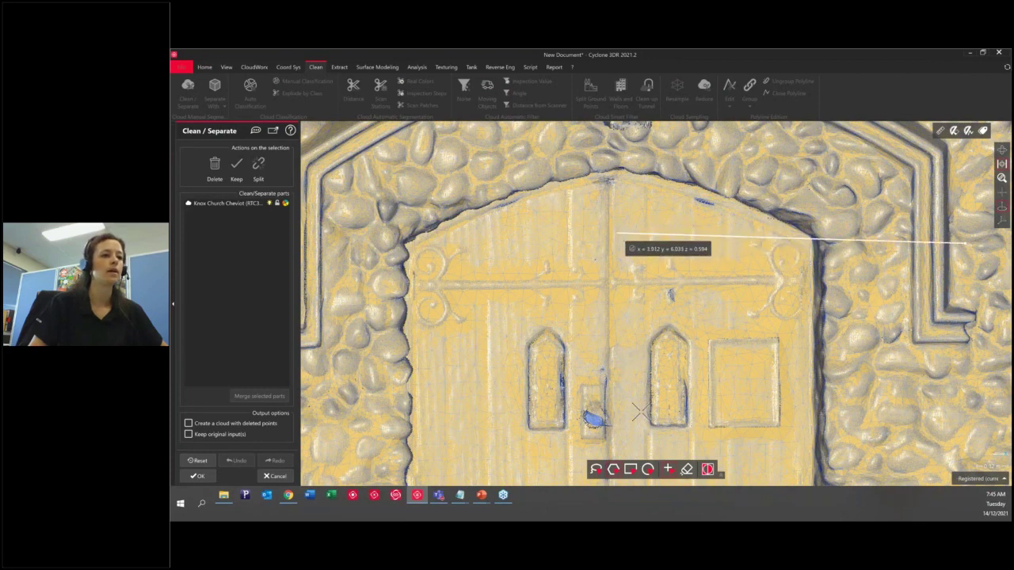
left_click(633, 443)
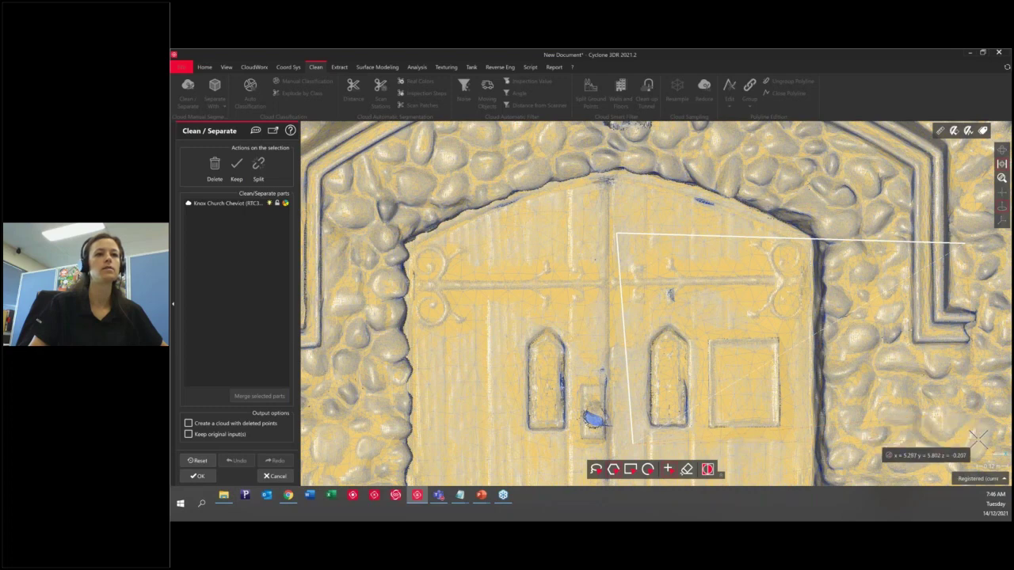
left_click(975, 439)
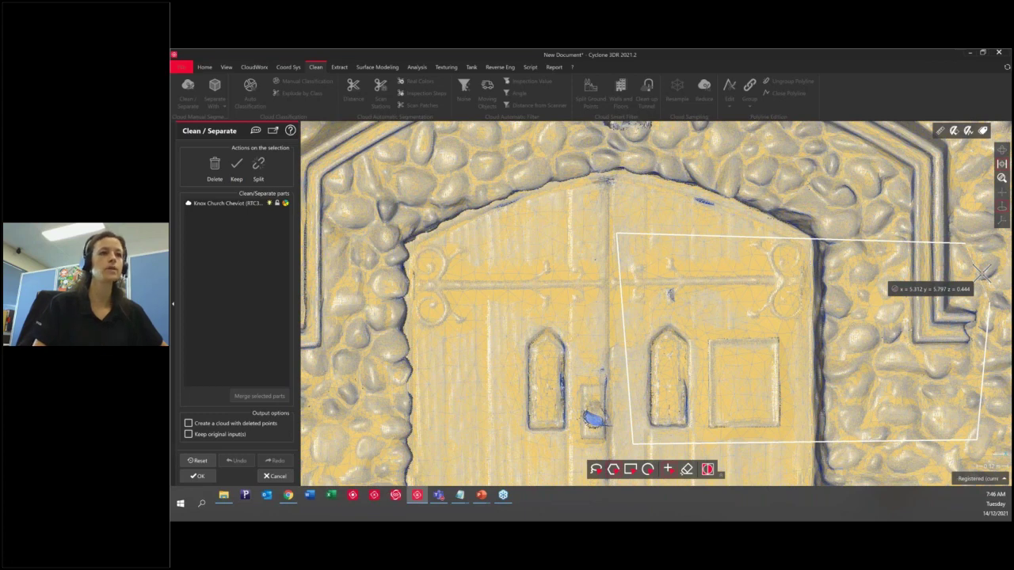
right_click(983, 273)
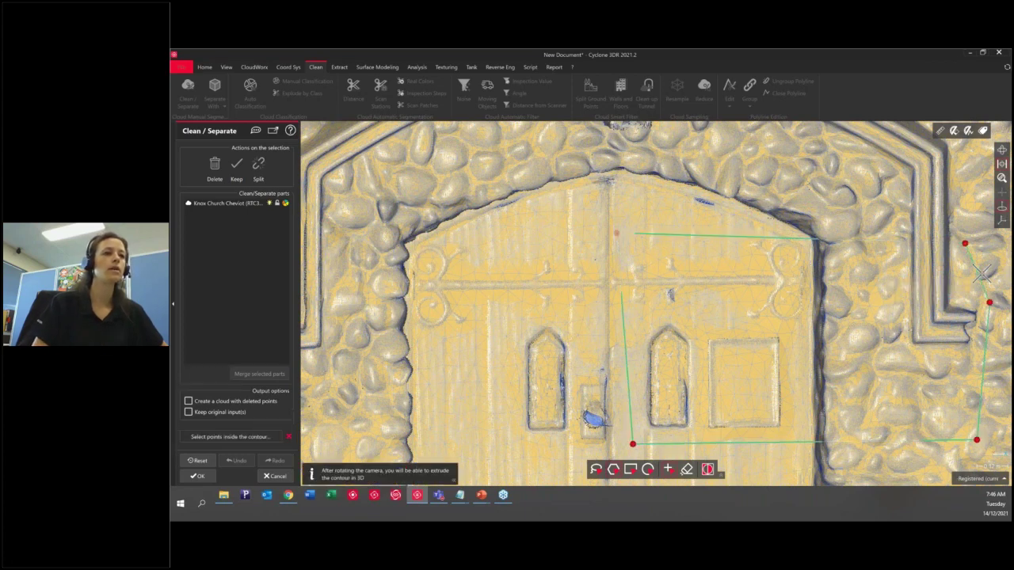
left_click(735, 317)
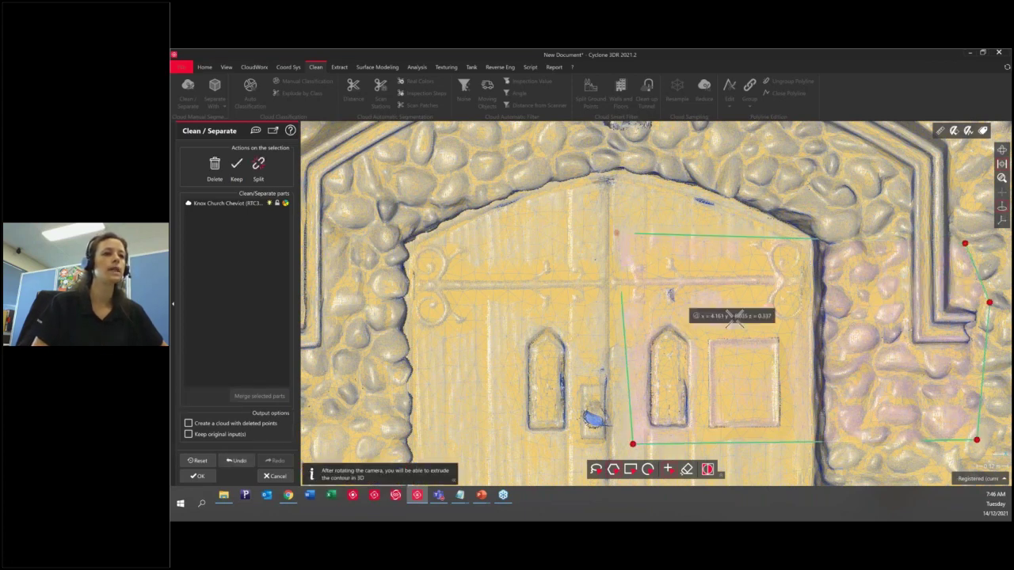
Step: Extrude the selection contour in 3D from its upper edge, viewing the church entrance at an angle
scroll(735, 316, "down", 4)
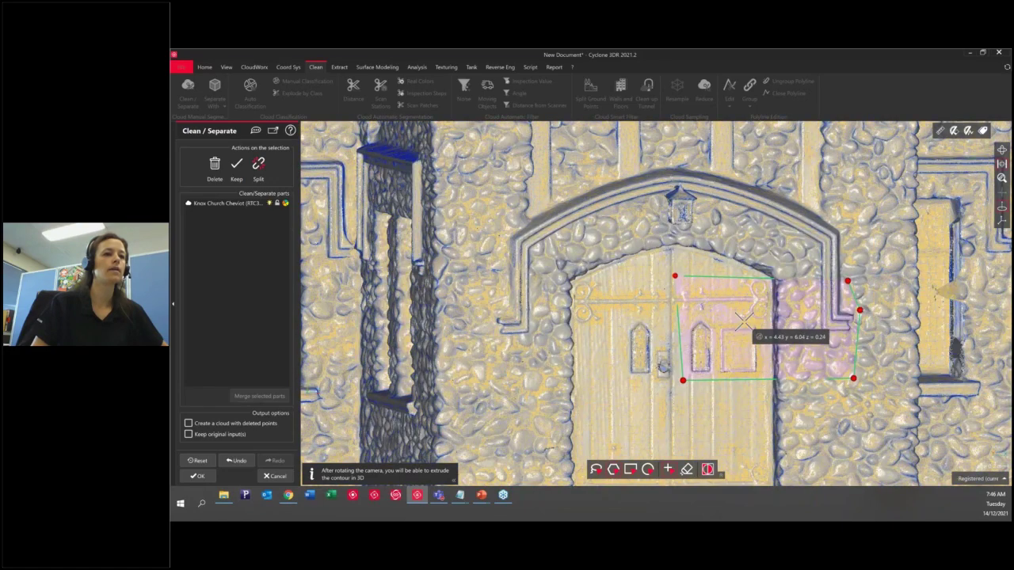
scroll(743, 320, "down", 5)
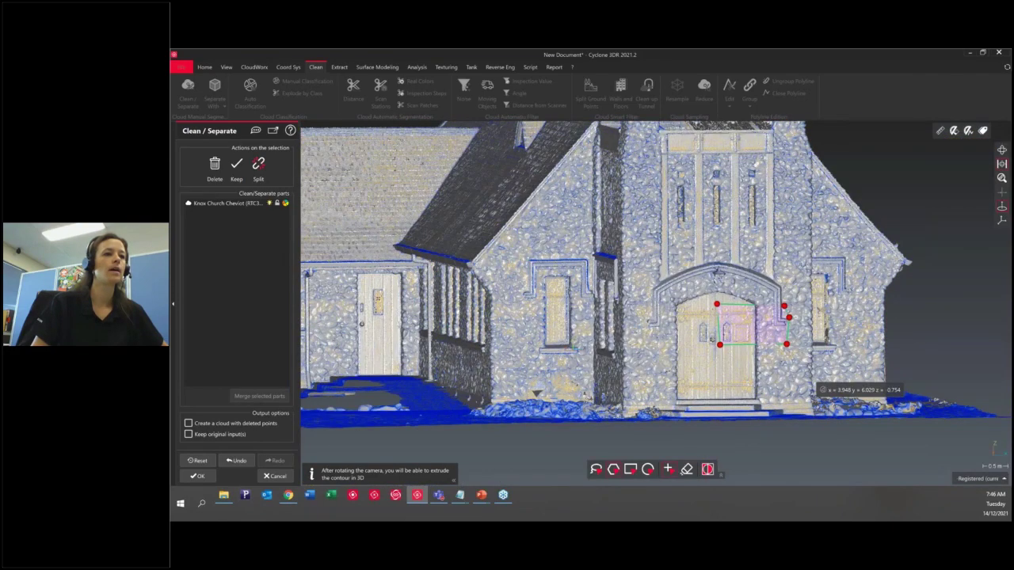
middle_click_drag(820, 388, 887, 387)
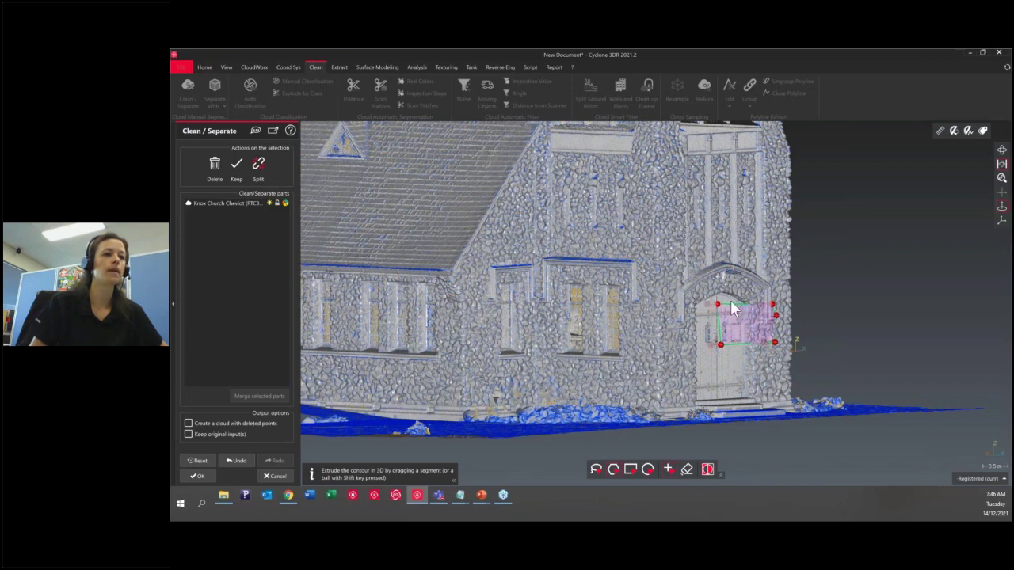
left_click_drag(742, 306, 745, 309)
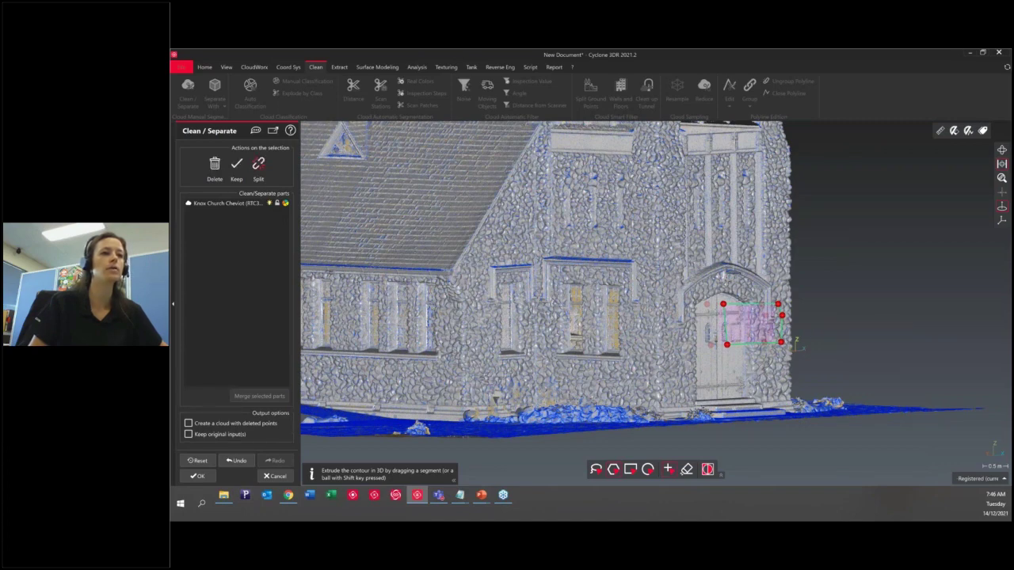
Step: Split the selected doorway points into a separate cloud, accept the separation and hide the remaining Building cloud
left_click_drag(765, 371, 663, 408)
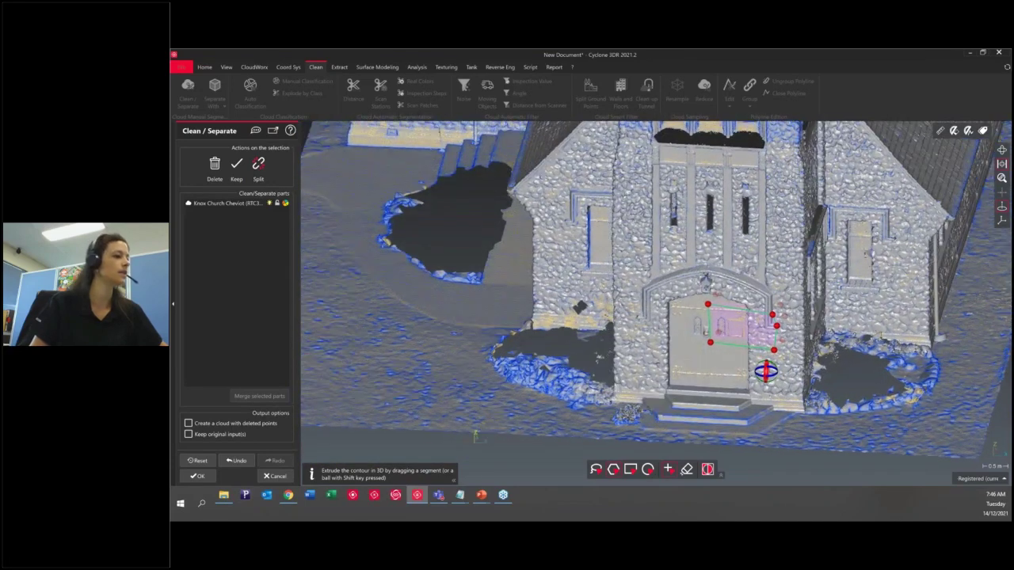
left_click(260, 167)
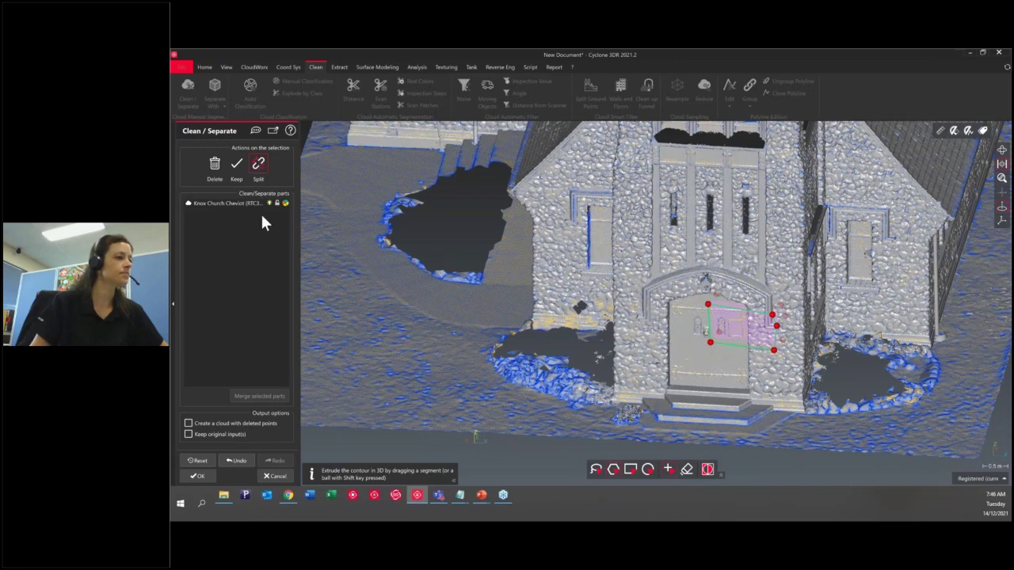
left_click(198, 476)
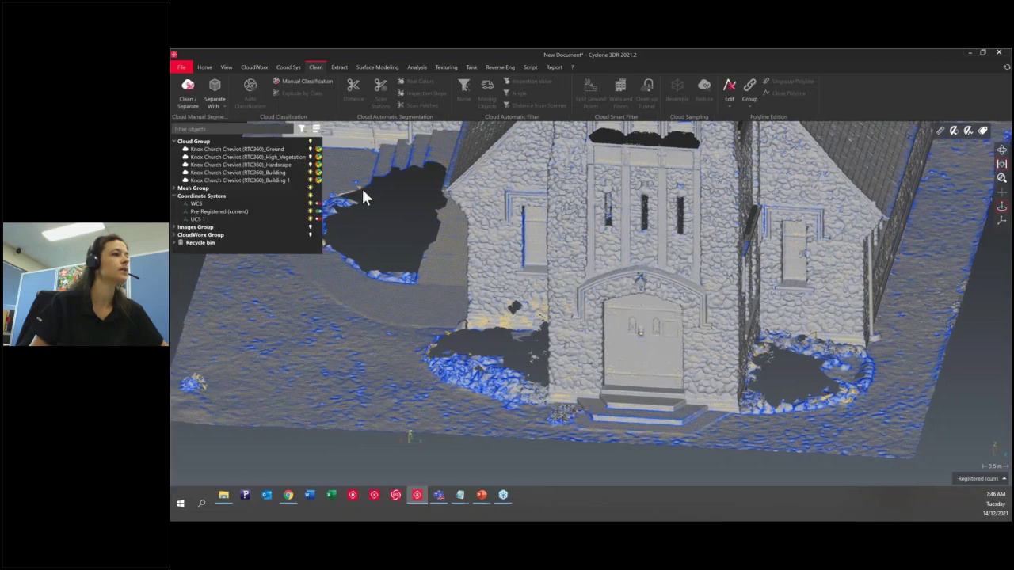
left_click(310, 172)
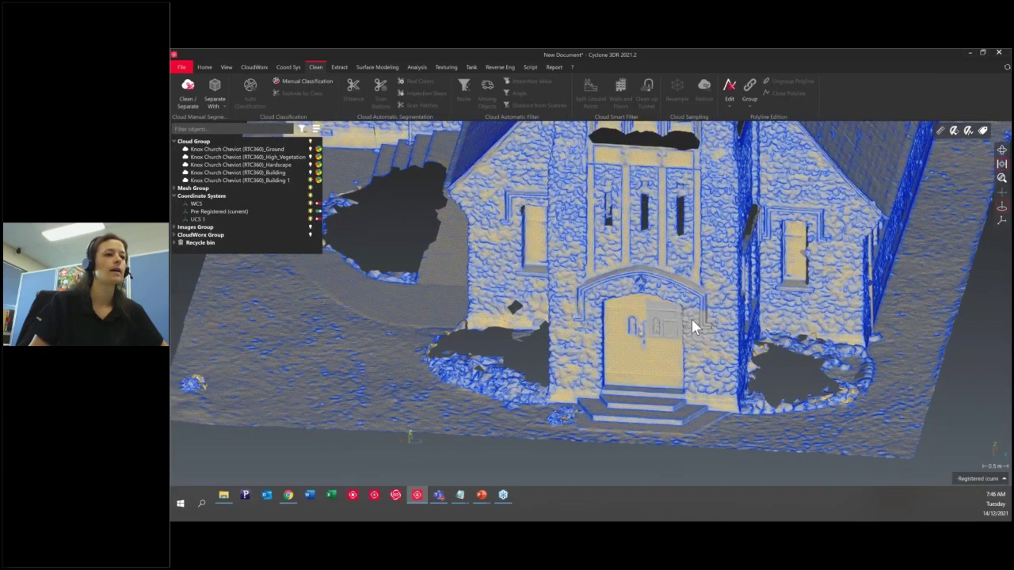
Step: Hide the separated doorway cloud, select it together with the mesh, and start Refine Mesh from Cloud
scroll(692, 322, "up", 2)
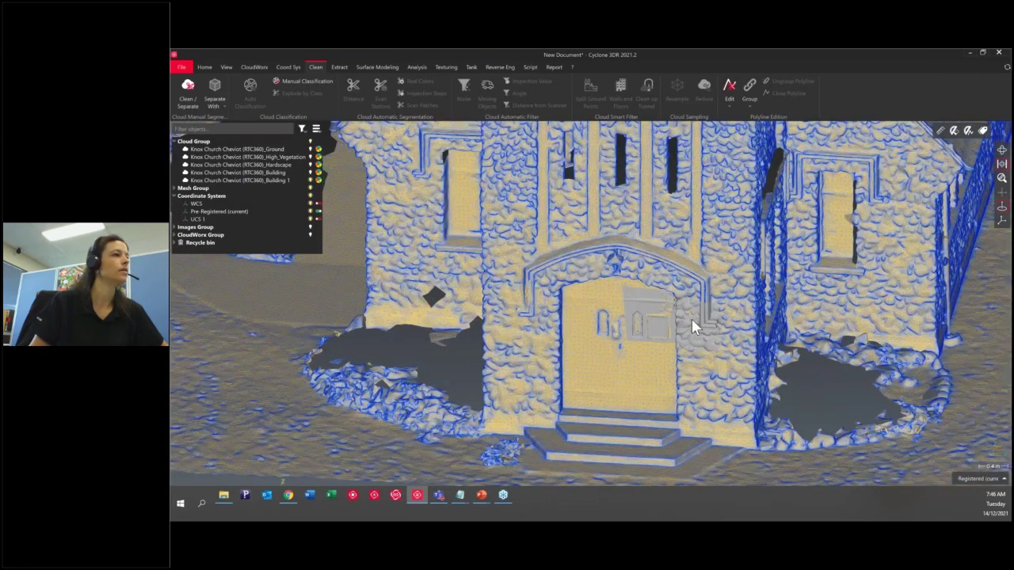
scroll(692, 319, "up", 3)
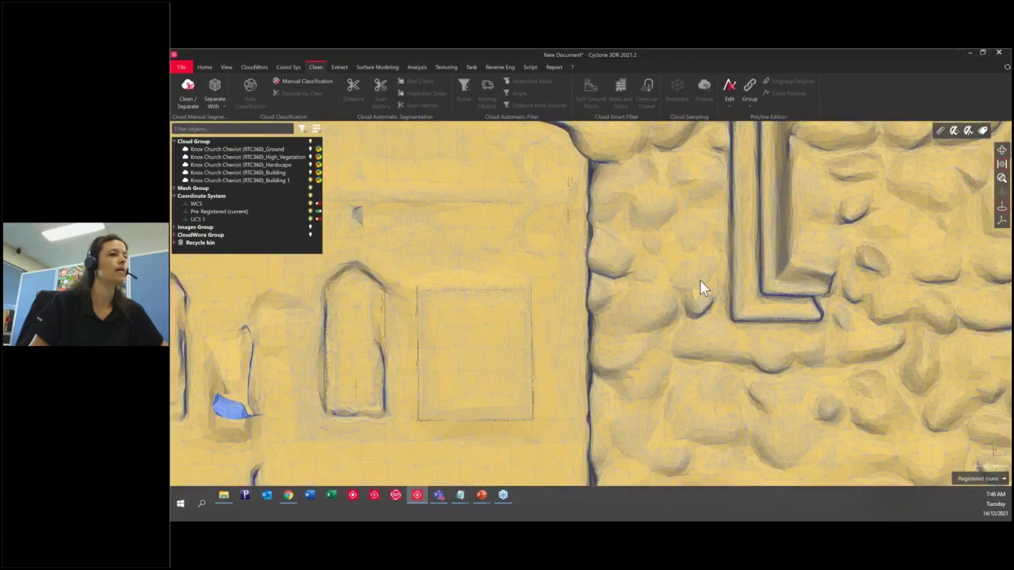
scroll(701, 288, "down", 2)
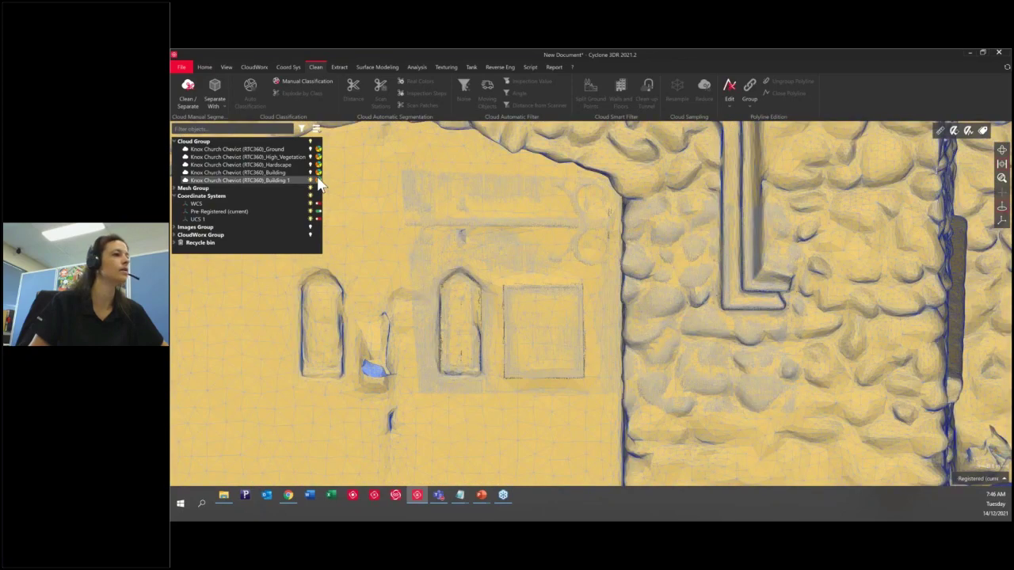
left_click(475, 208)
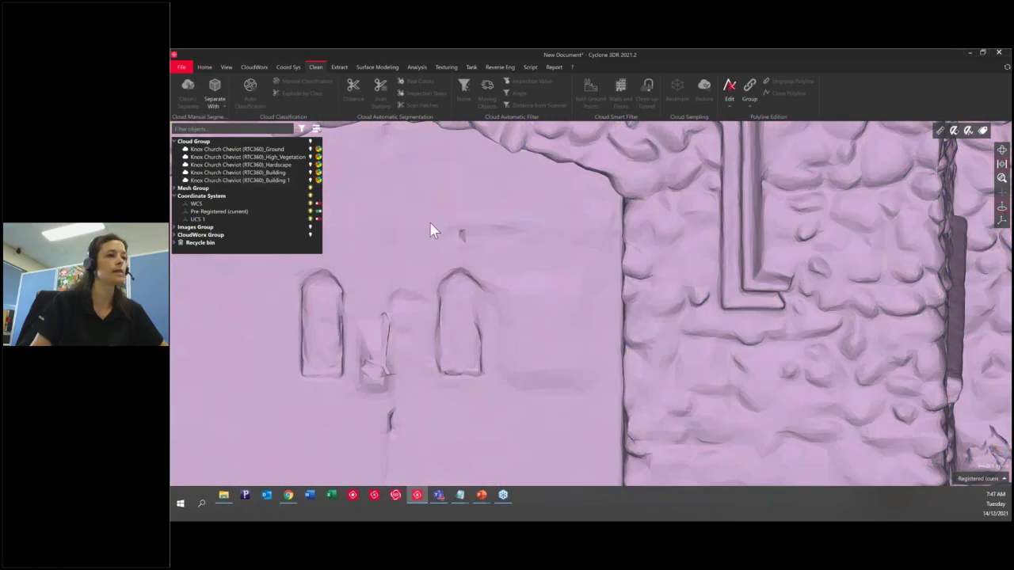
left_click(275, 181)
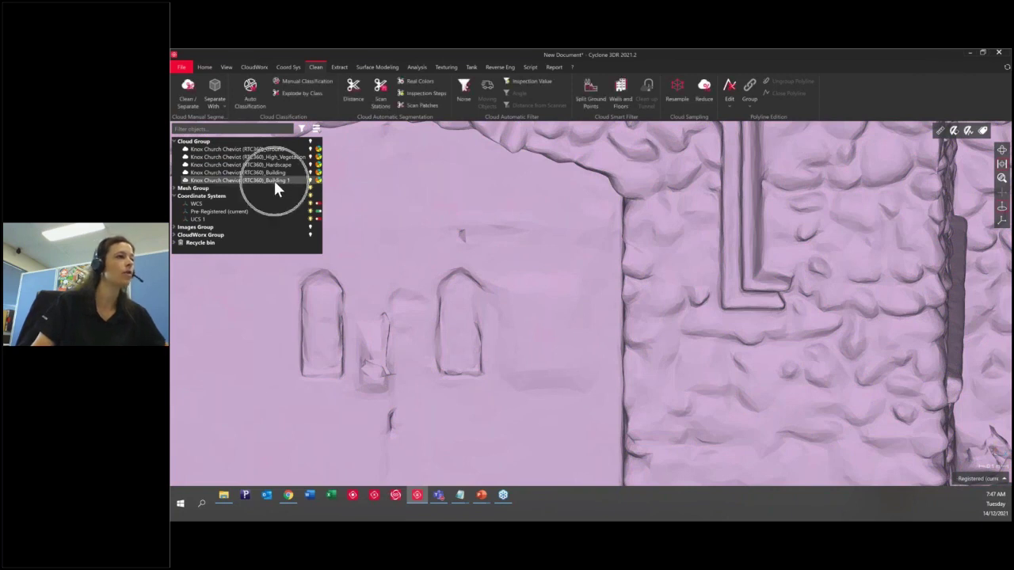
left_click(380, 66)
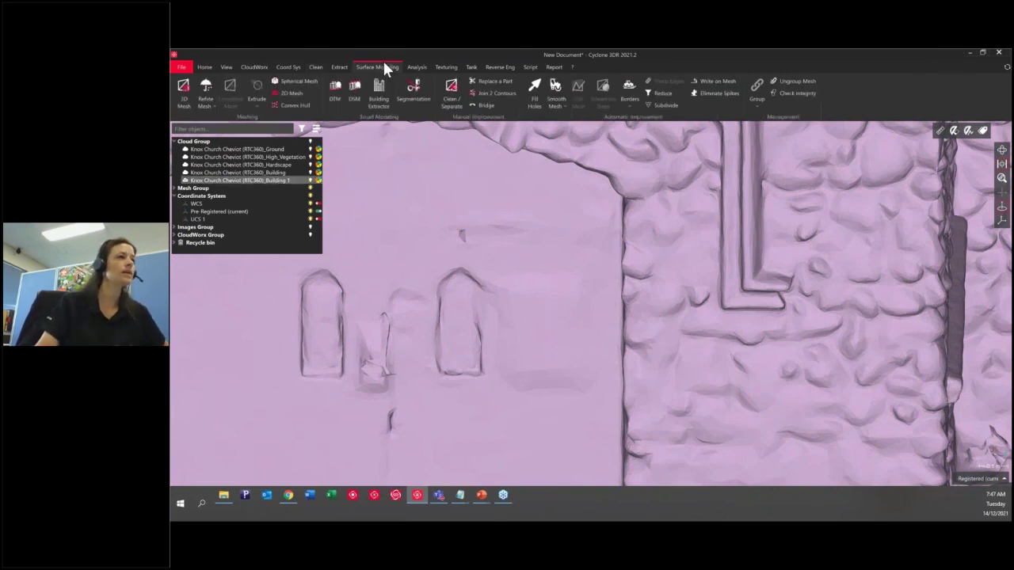
left_click(204, 112)
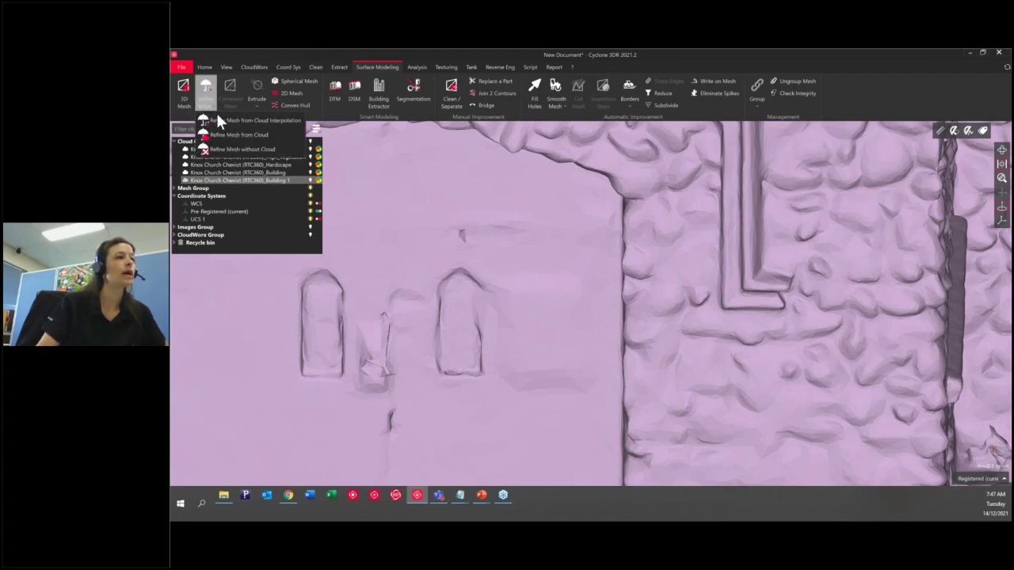
left_click(250, 134)
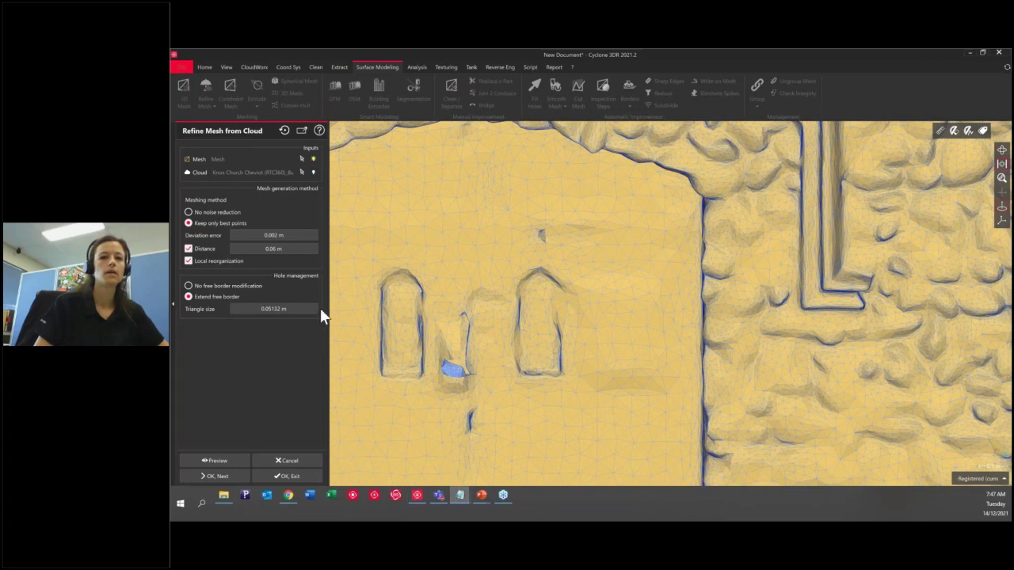
Step: Preview the refinement using Keep only best points with 0.002 m deviation error, inspect the door and adjoining stones, and accept it
left_click(221, 462)
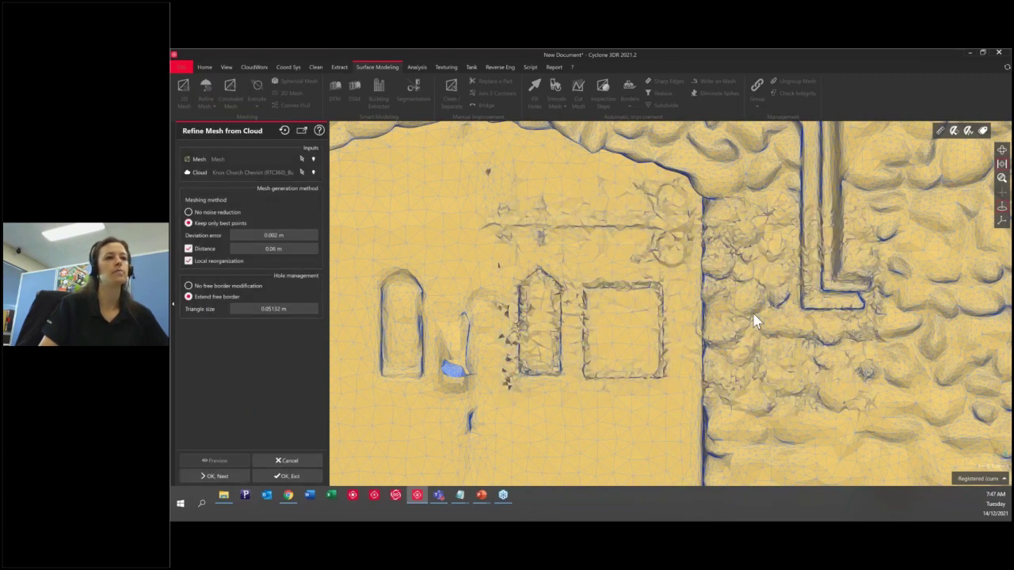
left_click_drag(753, 313, 754, 314)
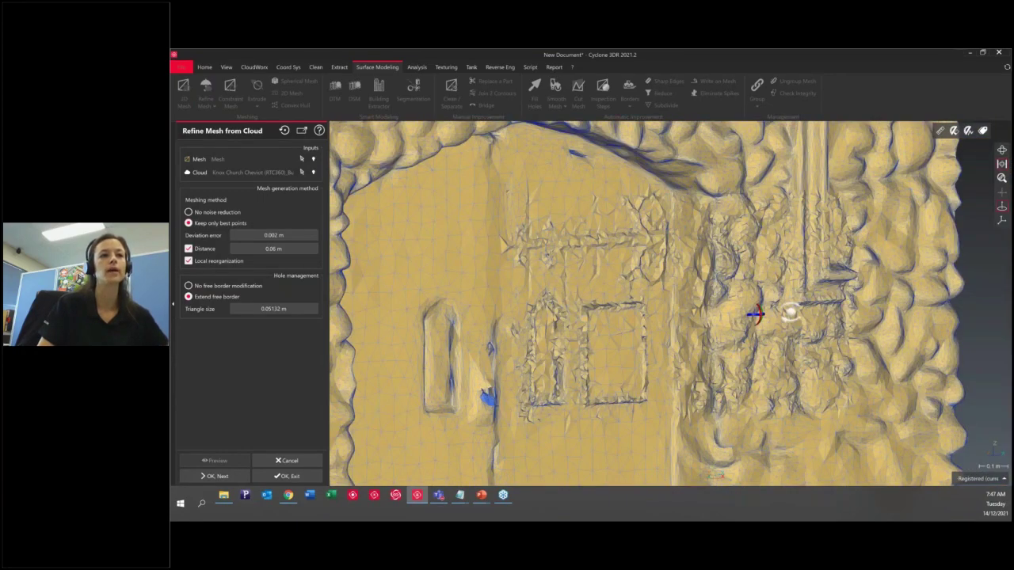
scroll(800, 305, "up", 2)
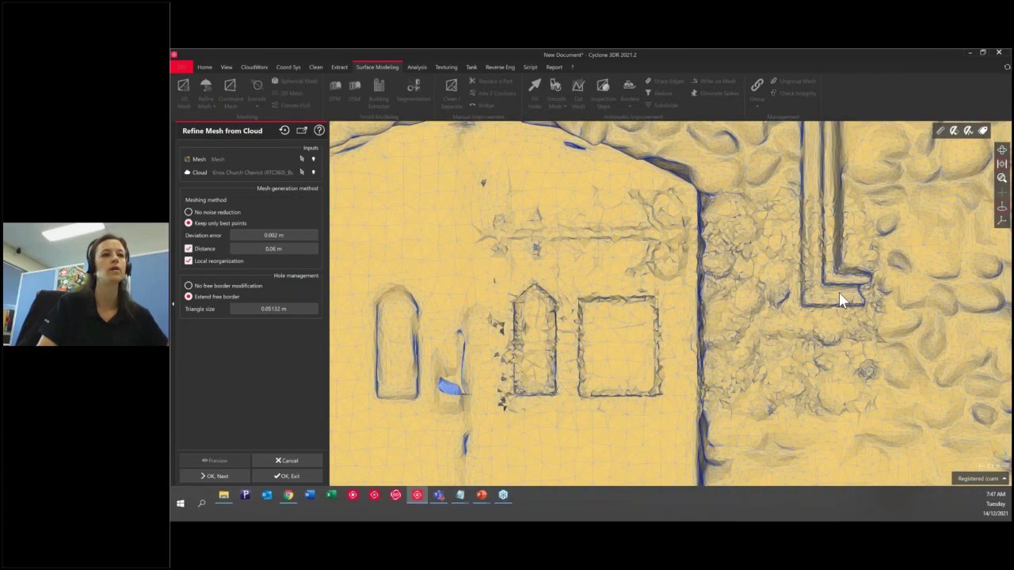
scroll(839, 296, "up", 3)
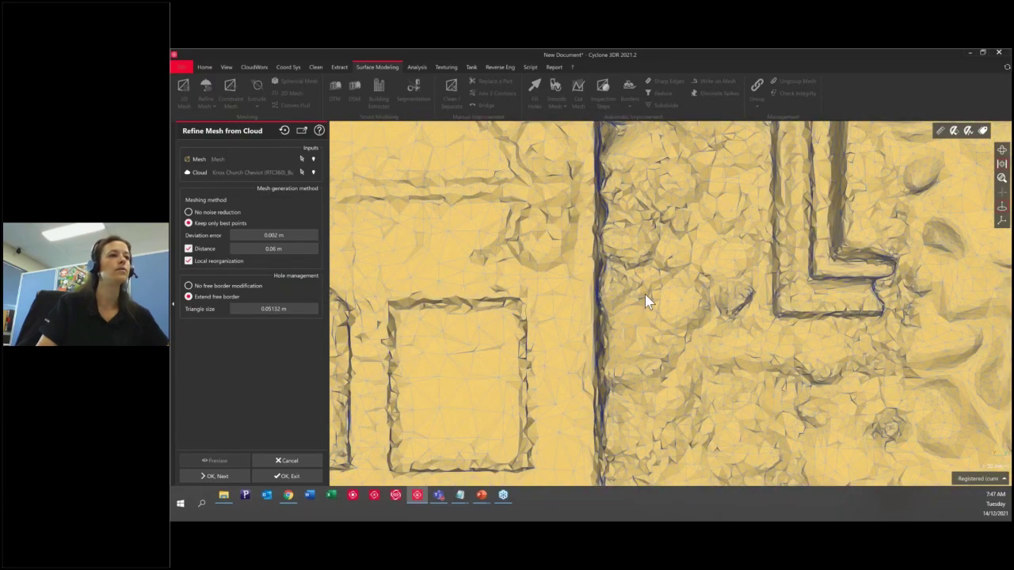
left_click_drag(646, 301, 644, 296)
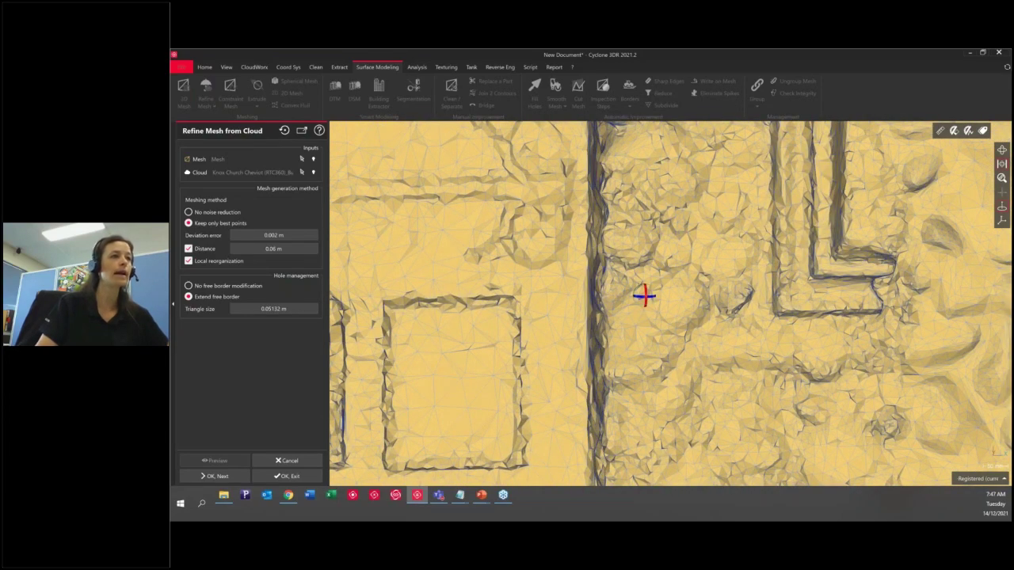
scroll(644, 295, "down", 2)
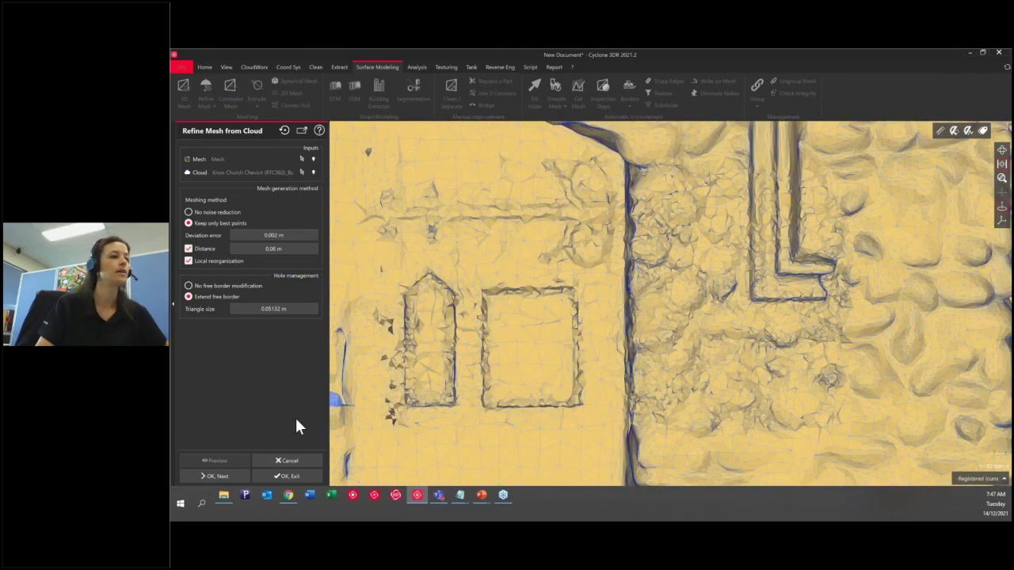
left_click(299, 478)
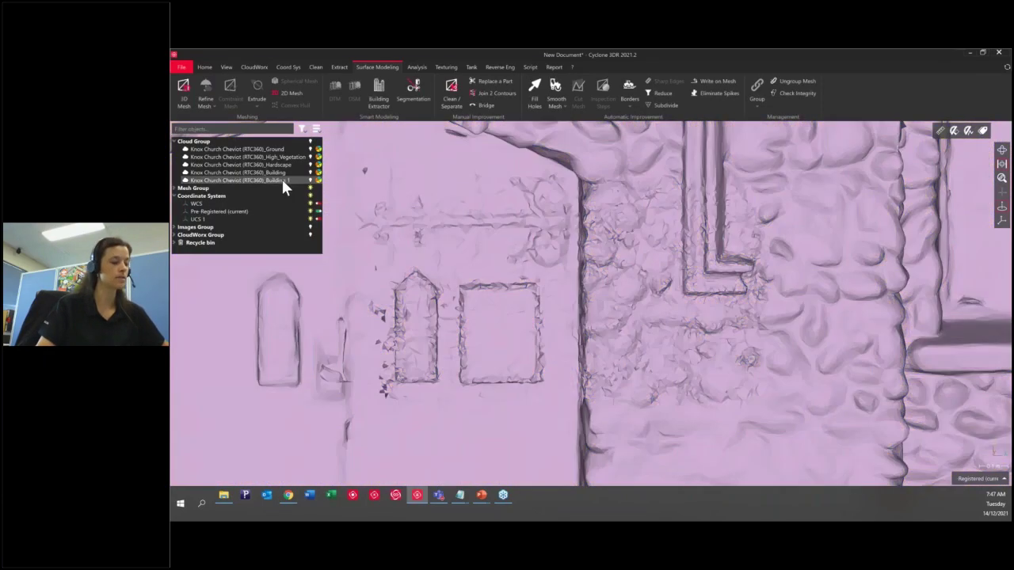
Step: Run Refine Mesh from Cloud Interpolation on the mesh and doorway cloud, setting the deviation error to 0.0002 m, and preview it
mouse_move(282, 182)
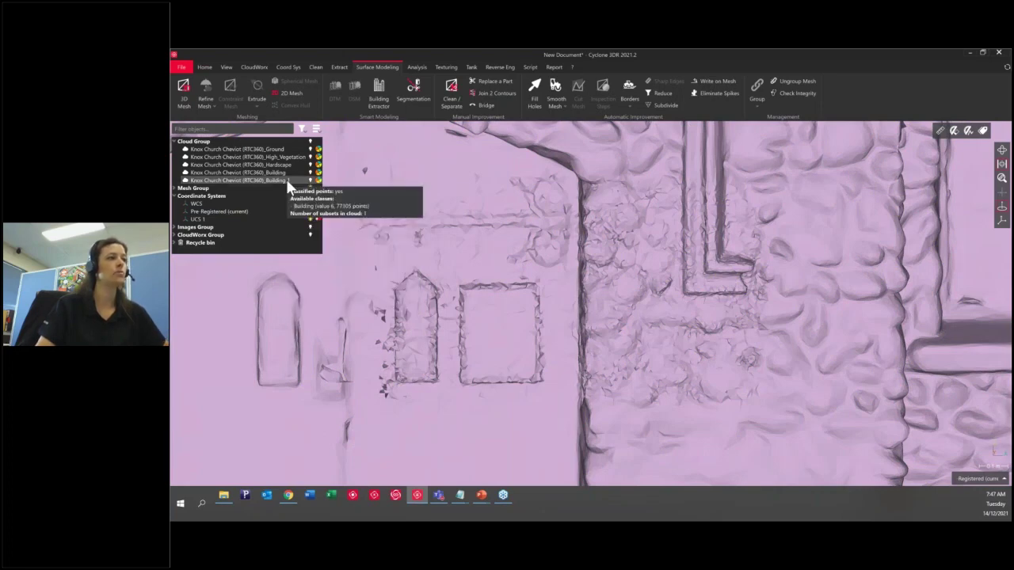
left_click(288, 181)
left_click(205, 95)
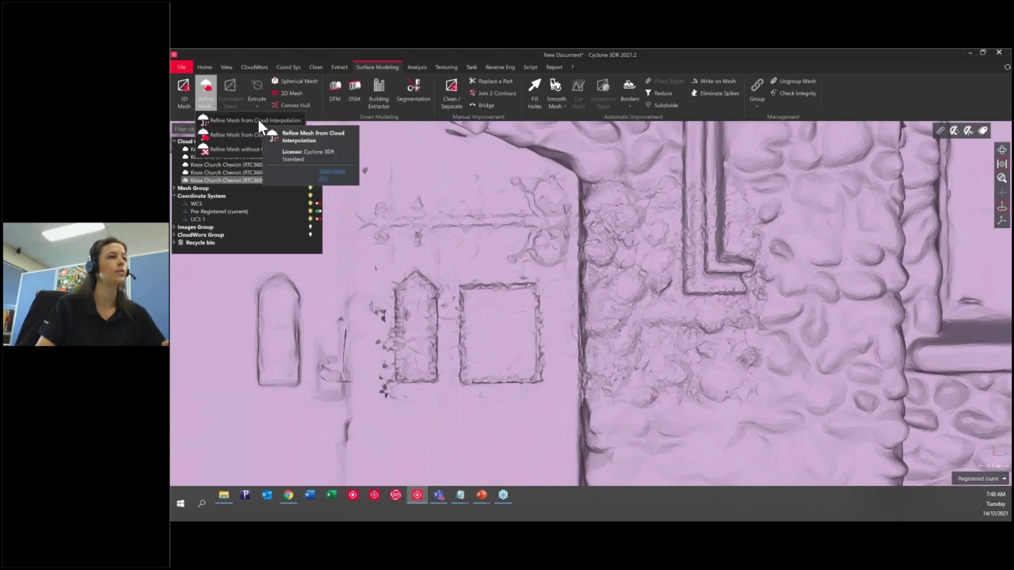
left_click(257, 120)
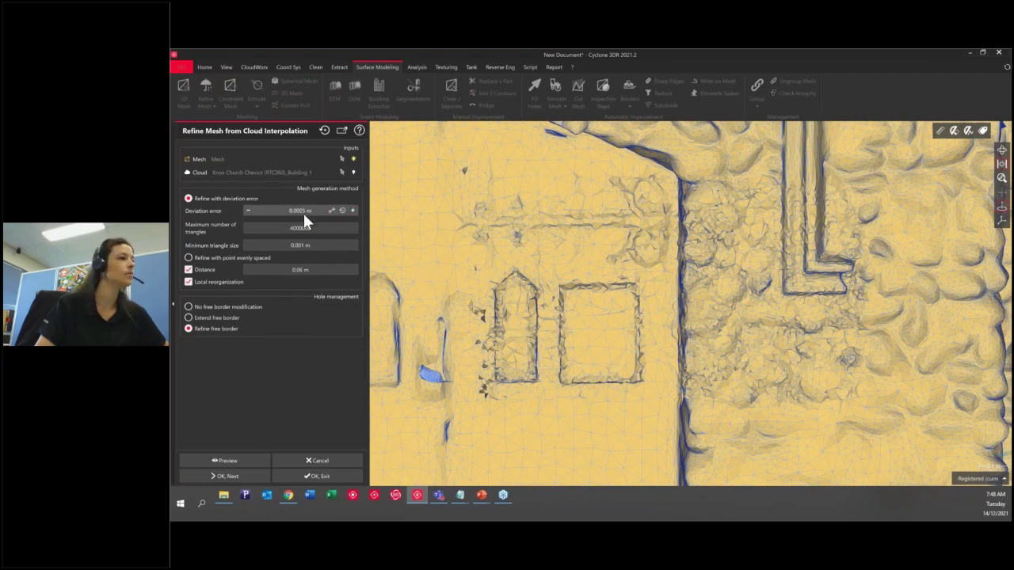
left_click(302, 210)
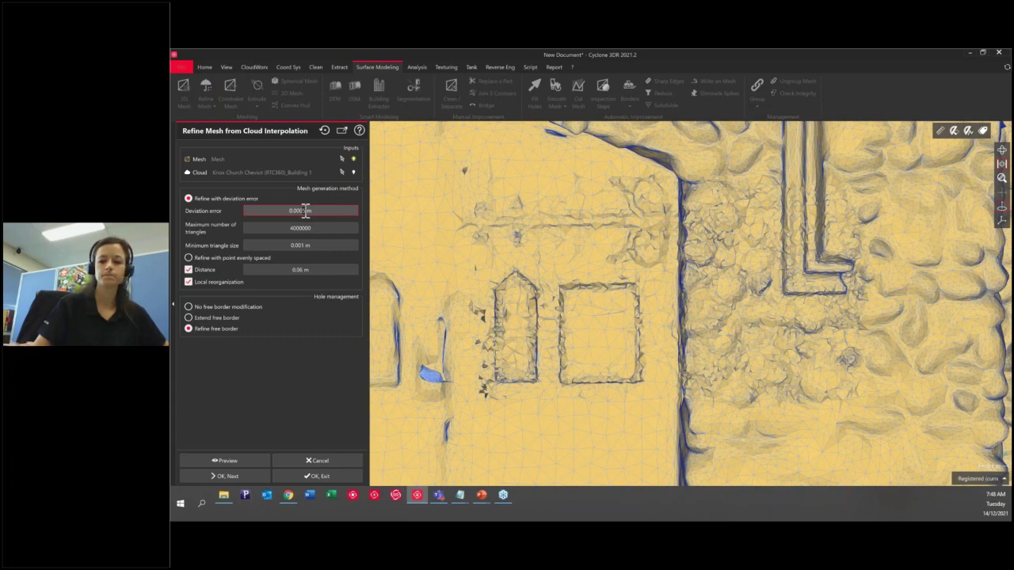
type("2")
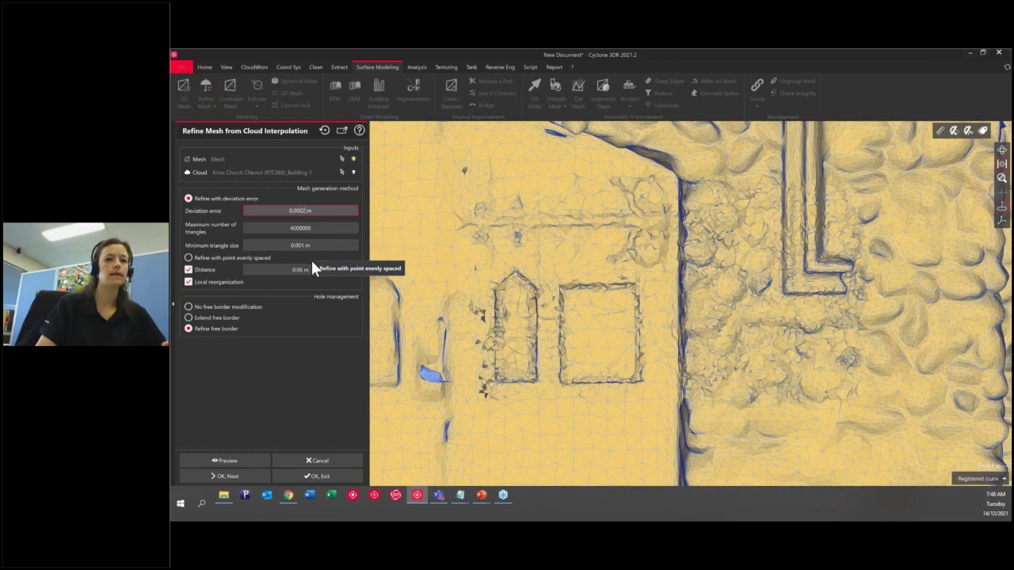
left_click(237, 459)
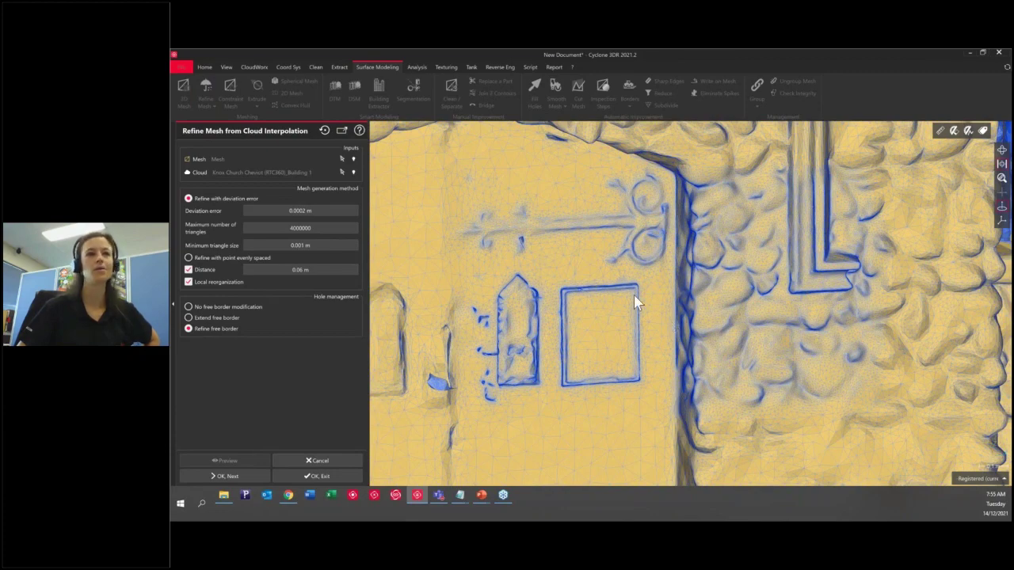
Step: Inspect the interpolated refinement on the door hinge, sign frame, stones and moulding, and accept it
left_click_drag(637, 299, 725, 316)
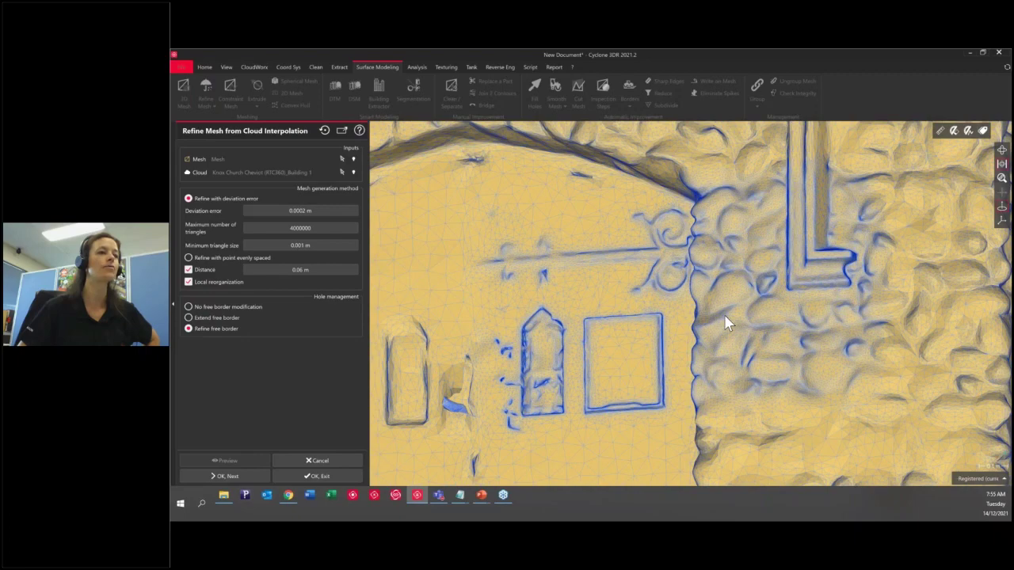
left_click_drag(728, 323, 634, 325)
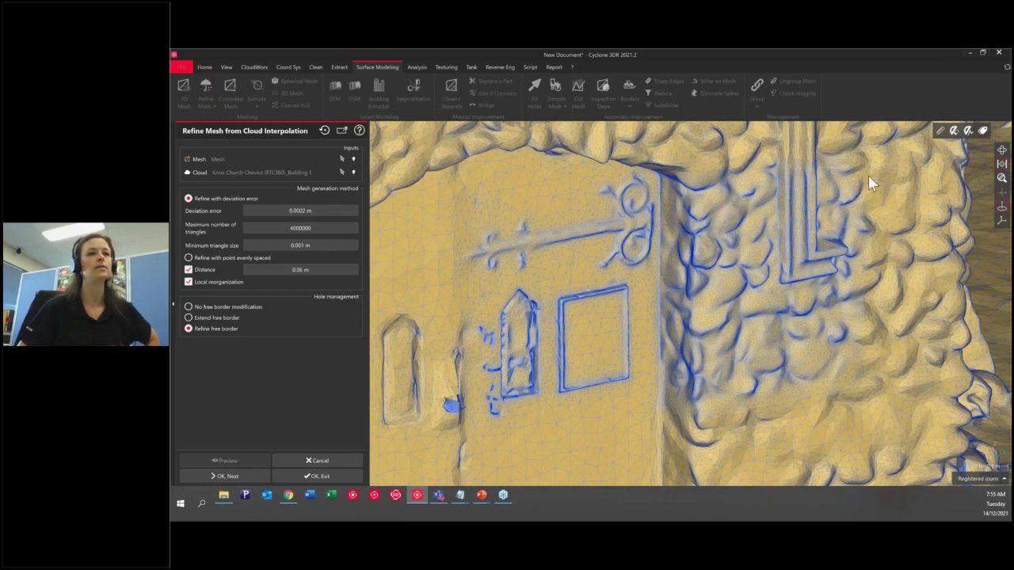
scroll(868, 175, "up", 2)
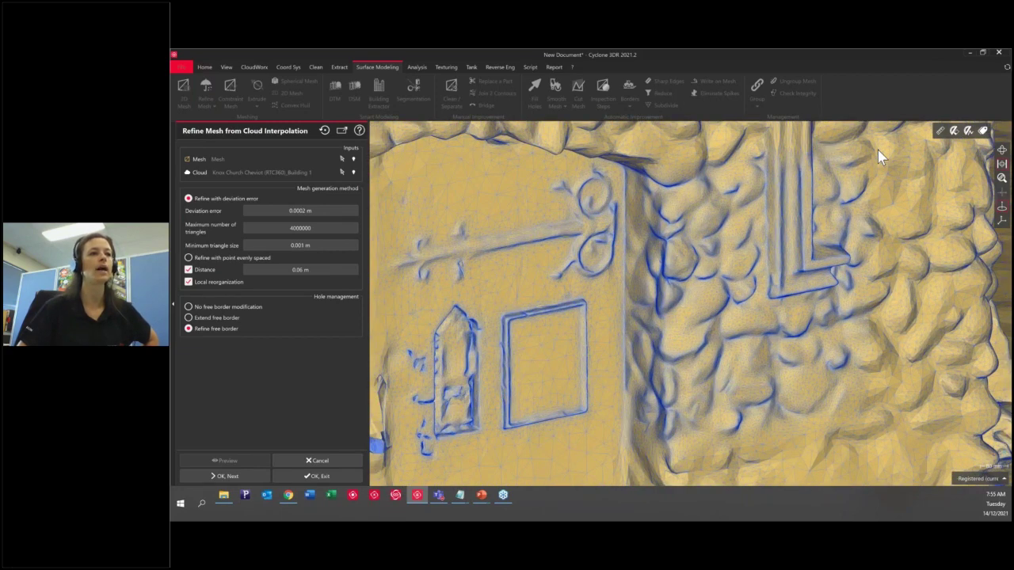
scroll(878, 150, "up", 3)
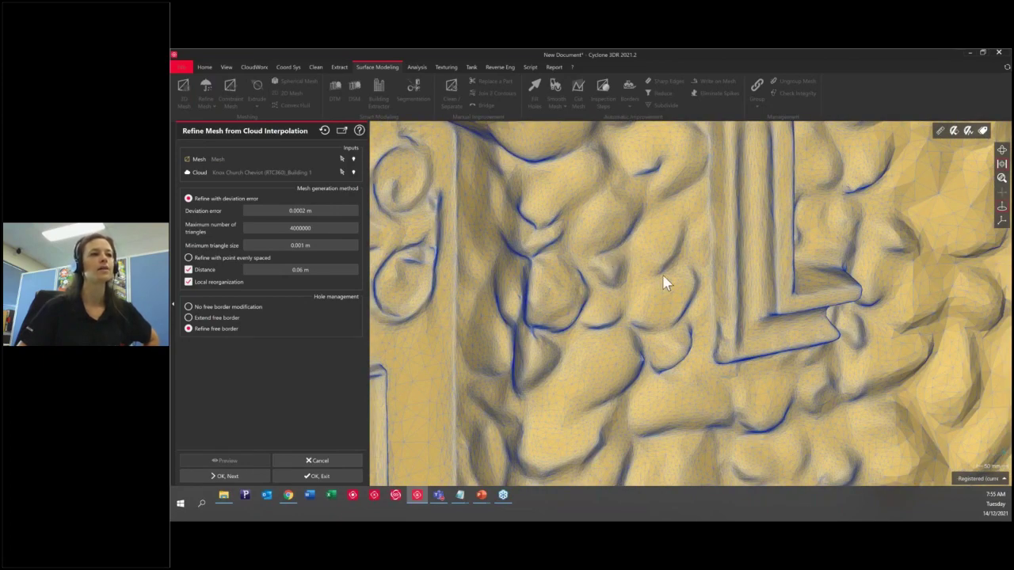
scroll(662, 274, "down", 1)
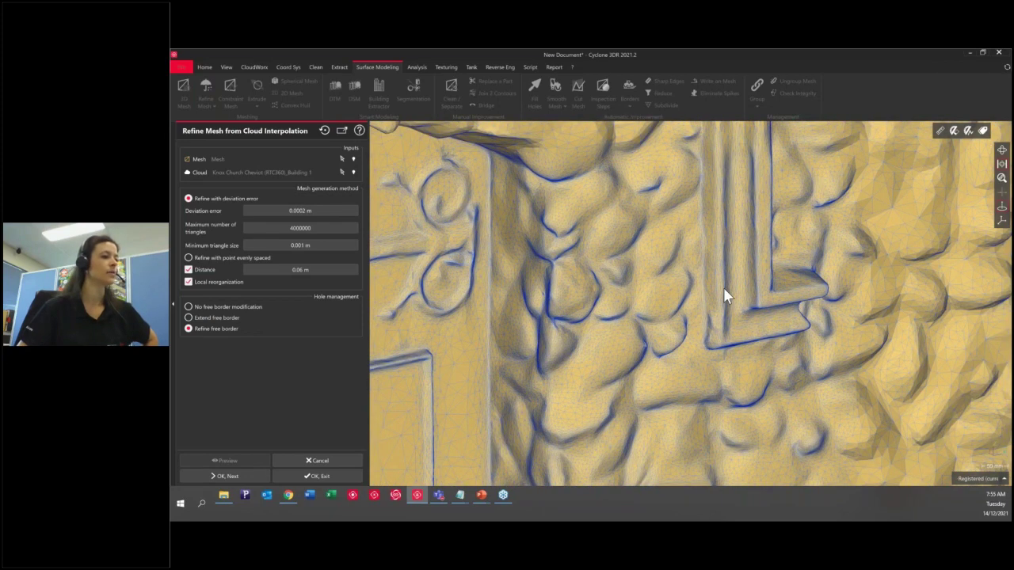
scroll(723, 289, "down", 2)
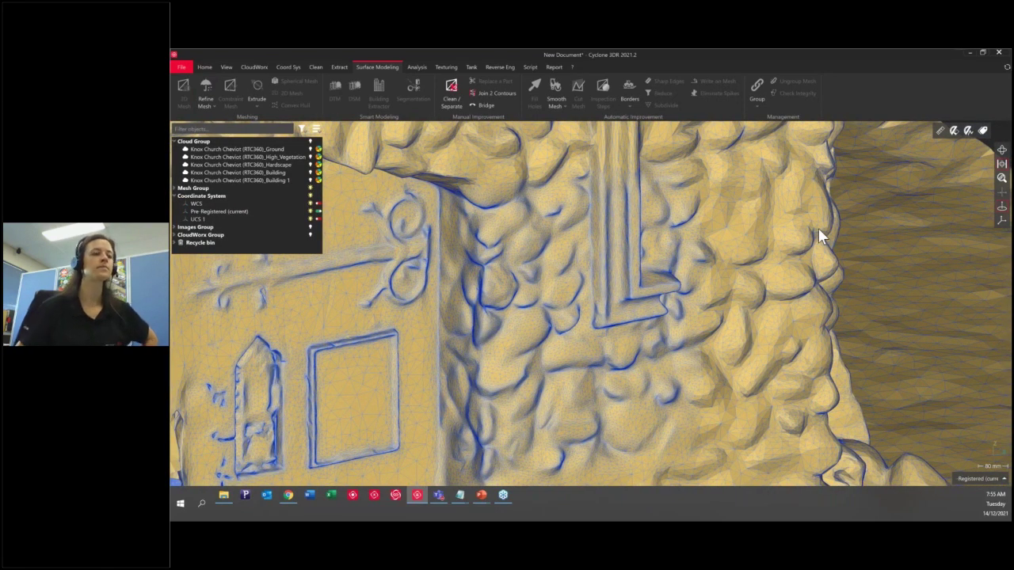
Step: Compare the refined doorway patch with the surrounding facade, and set the mesh representation to Smooth
scroll(818, 228, "down", 4)
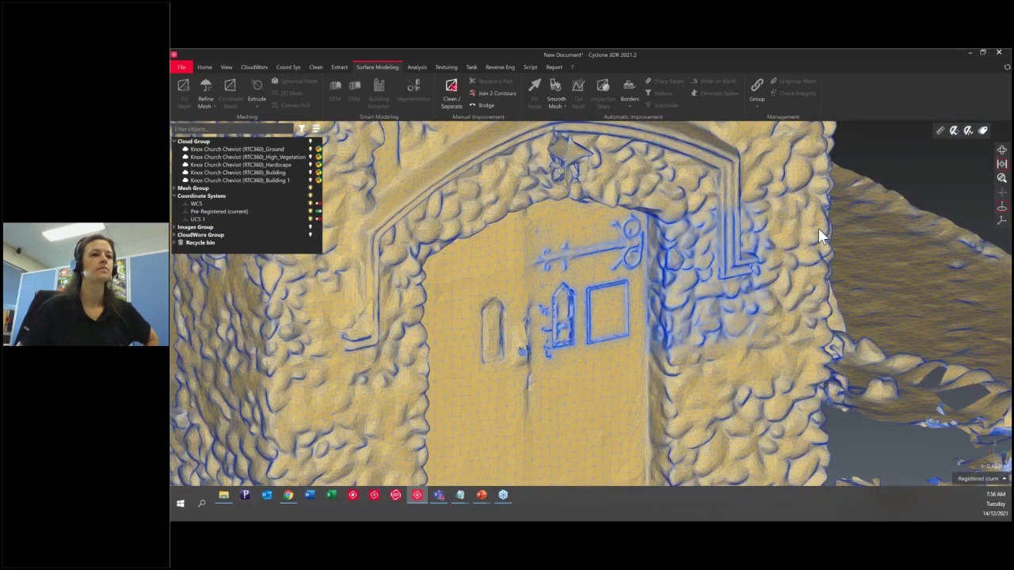
scroll(818, 228, "down", 2)
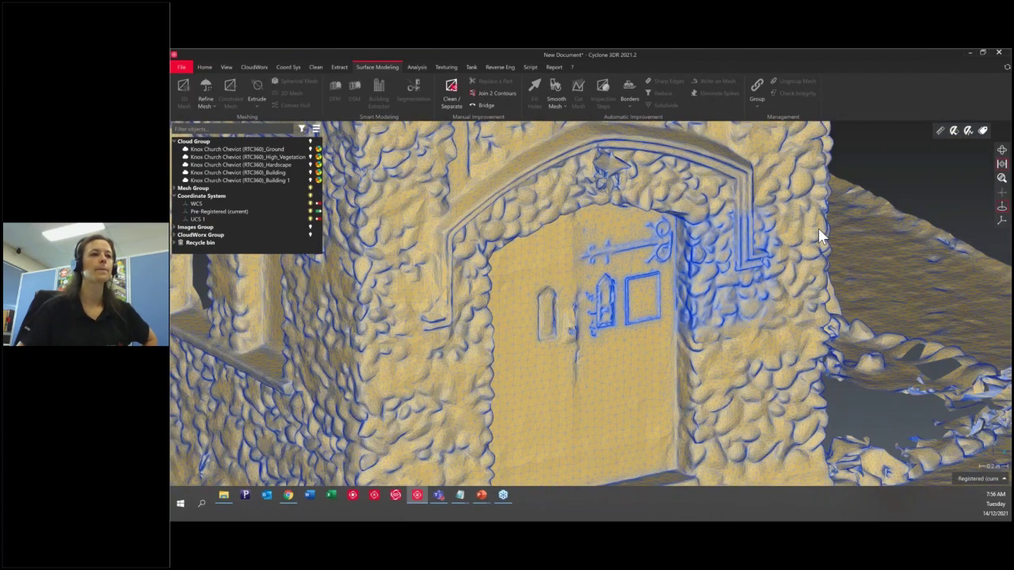
scroll(818, 228, "down", 2)
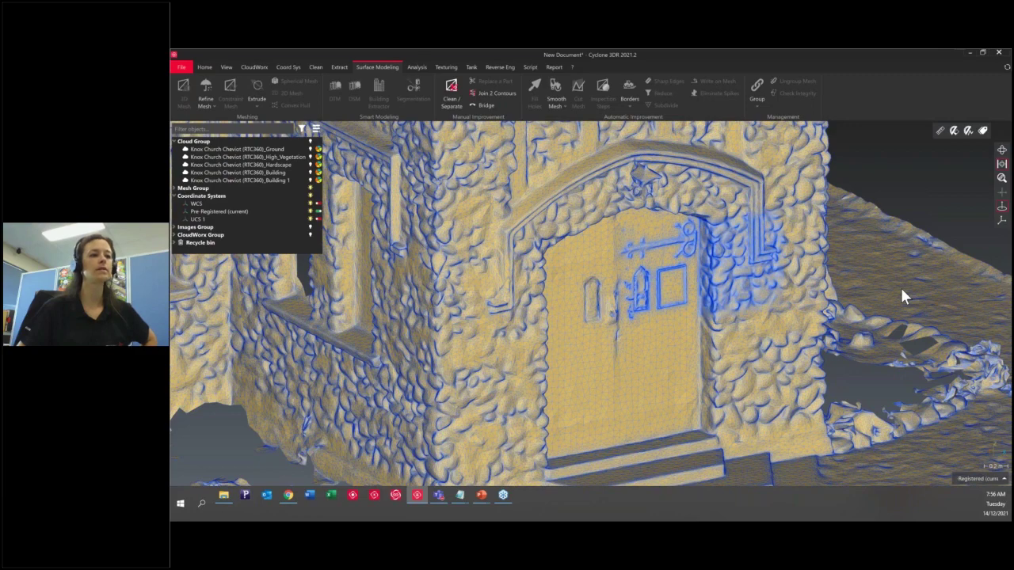
left_click_drag(902, 291, 675, 422)
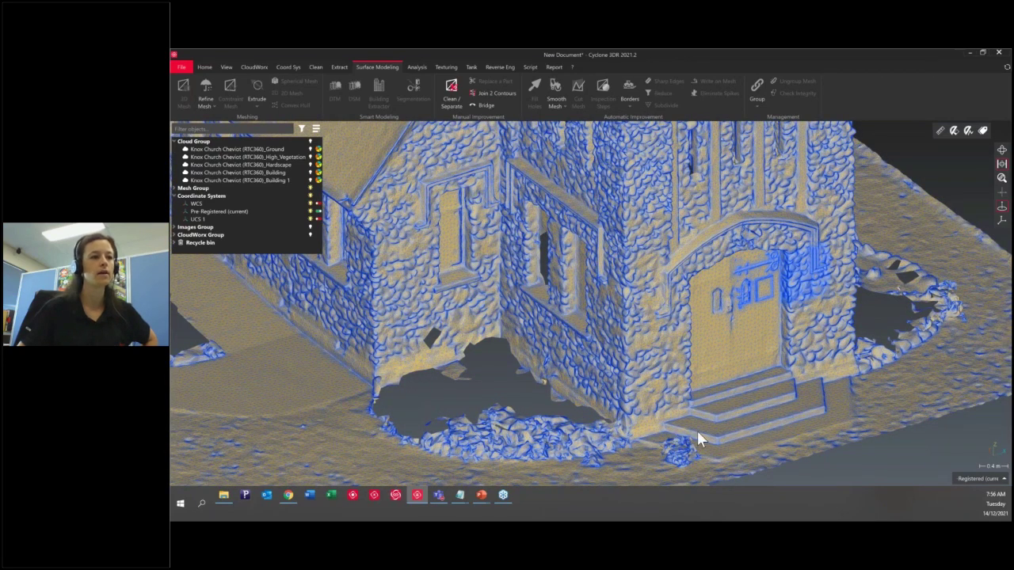
right_click(499, 367)
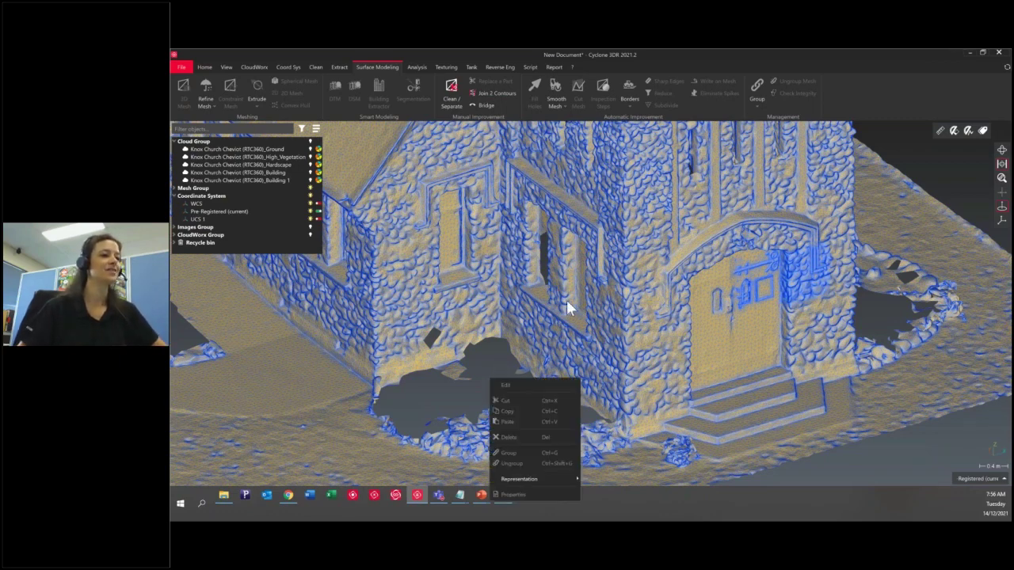
left_click(535, 479)
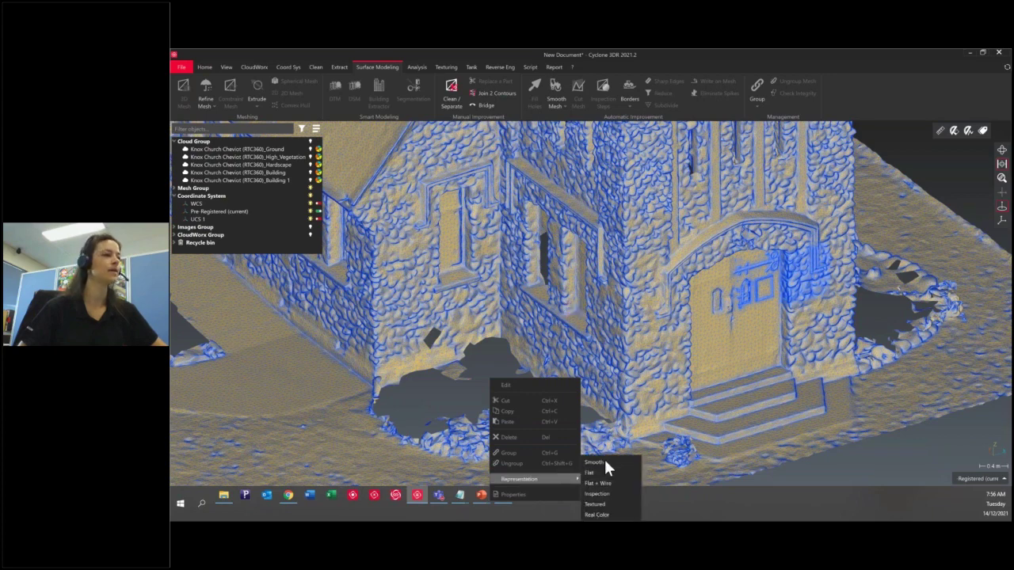
left_click(604, 462)
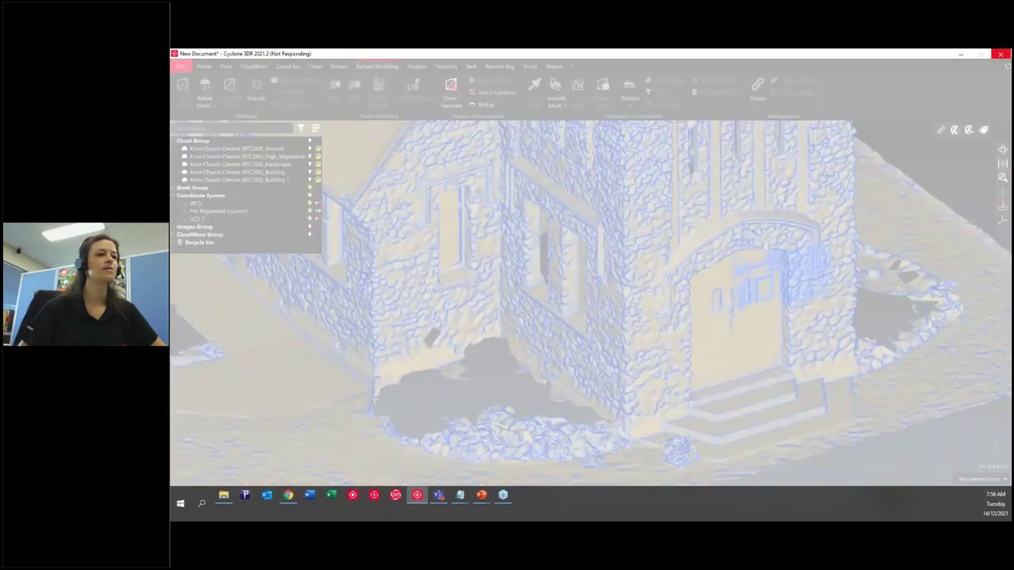
scroll(723, 299, "down", 5)
scroll(723, 299, "up", 5)
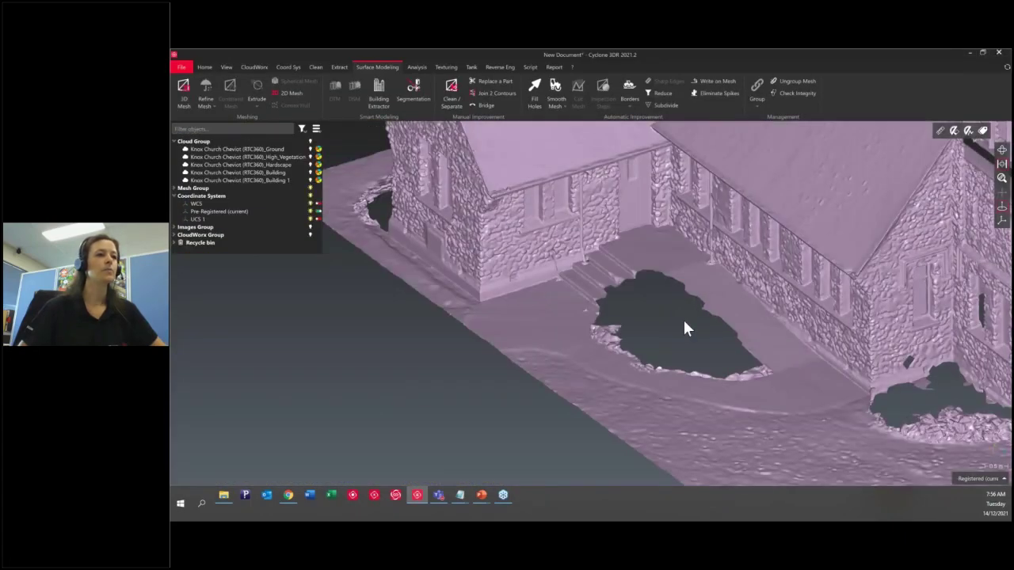
Step: Outline the rough rubble along the outer edge of the hole beside the steps and delete it from the mesh with Clean / Separate
scroll(686, 329, "up", 4)
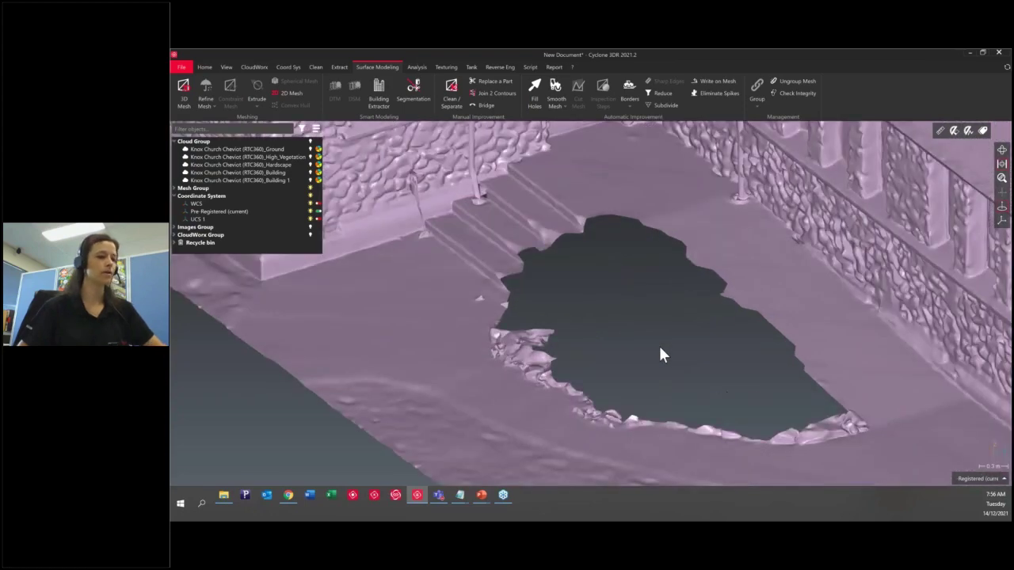
left_click(662, 355)
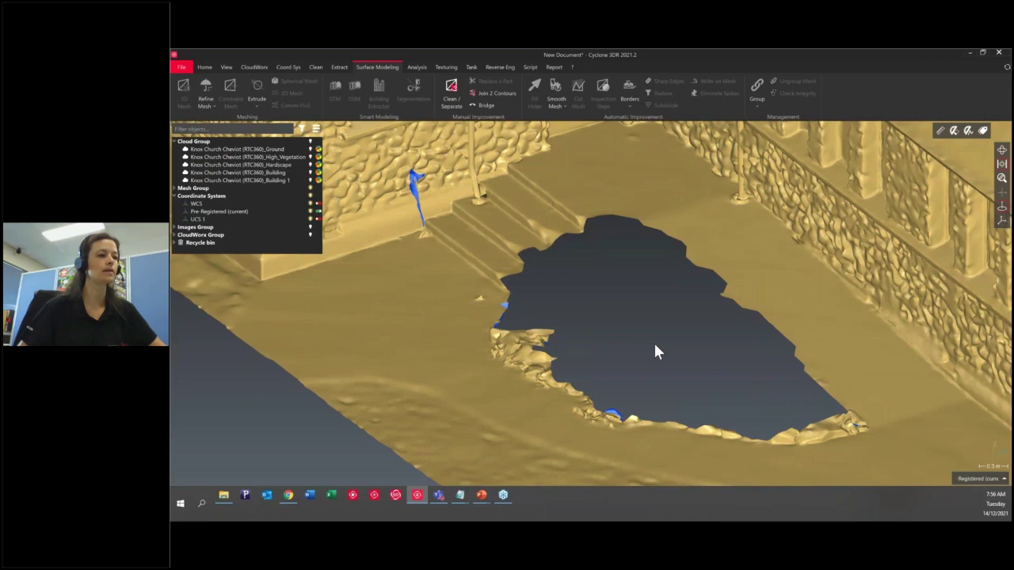
left_click_drag(655, 346, 521, 292)
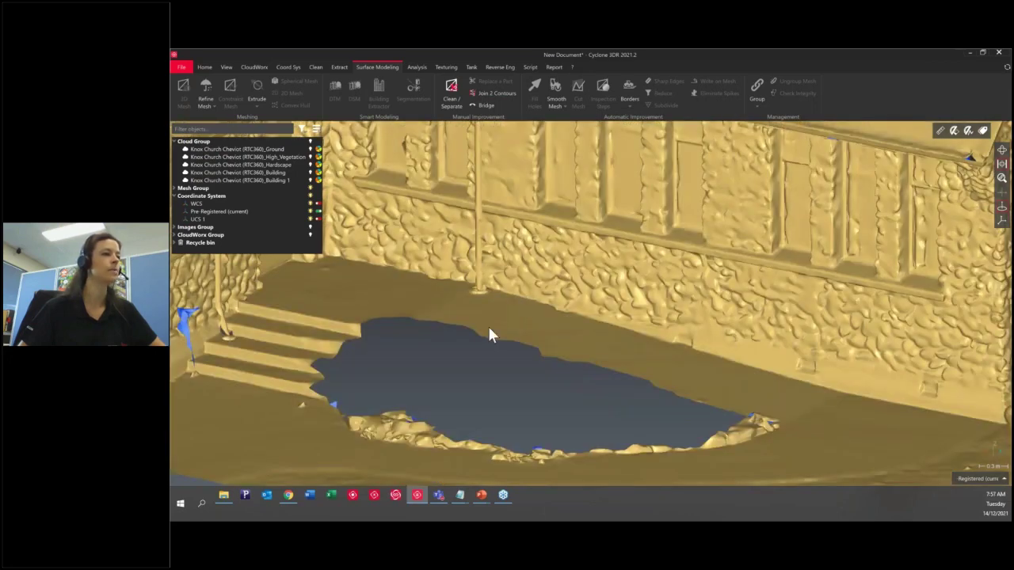
left_click_drag(490, 331, 580, 442)
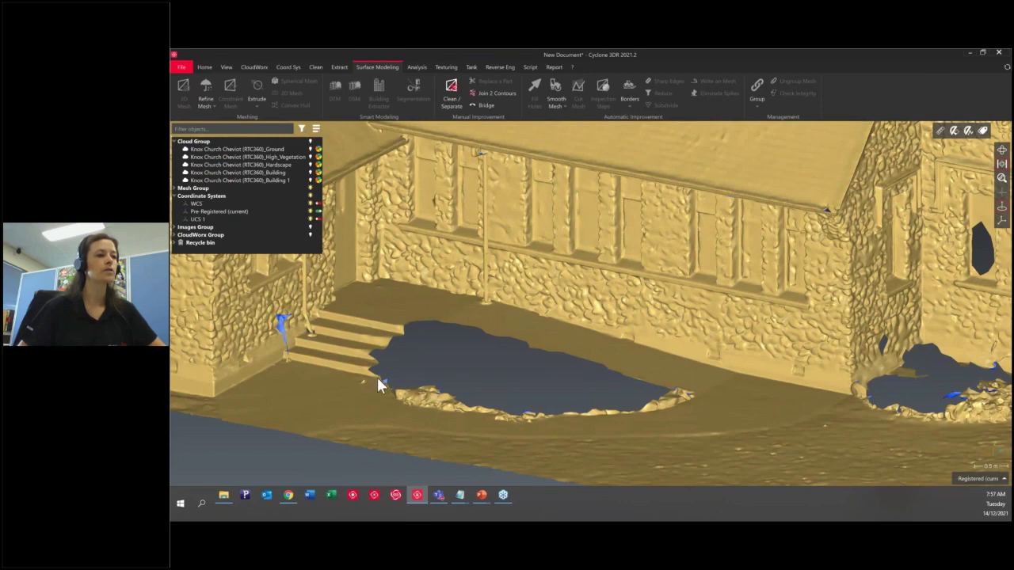
left_click_drag(674, 402, 674, 482)
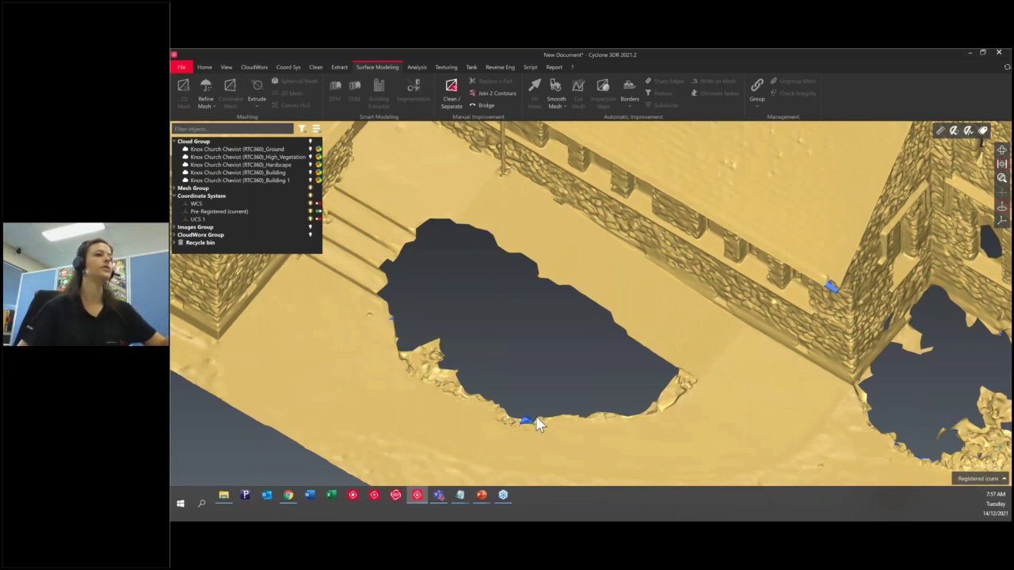
left_click(411, 406)
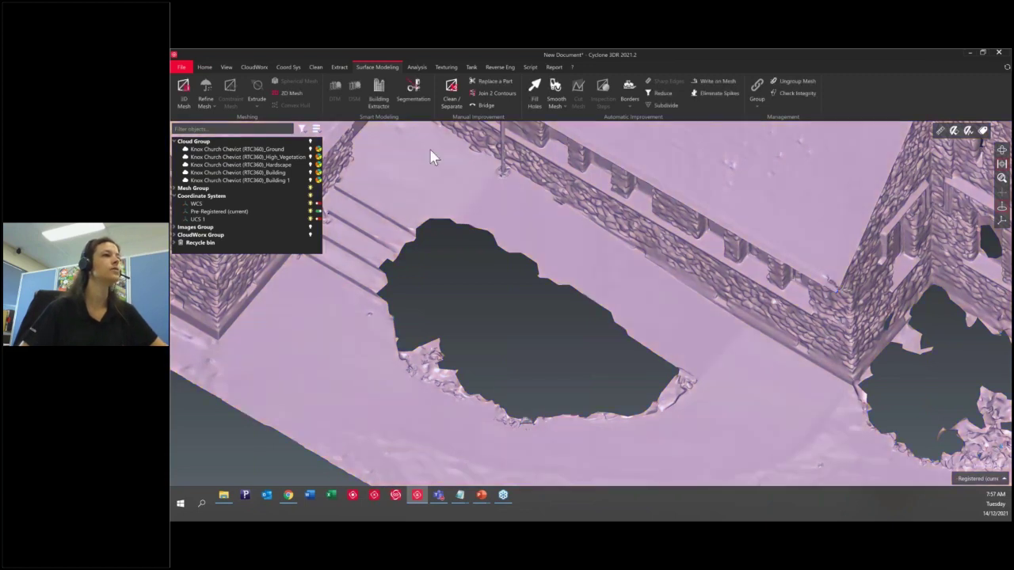
left_click(451, 101)
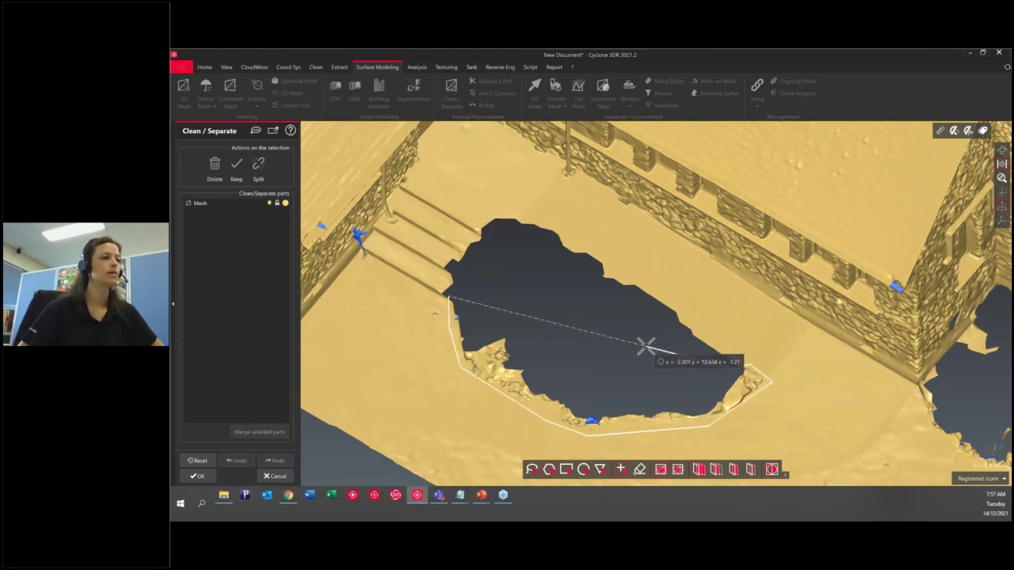
double_click(645, 346)
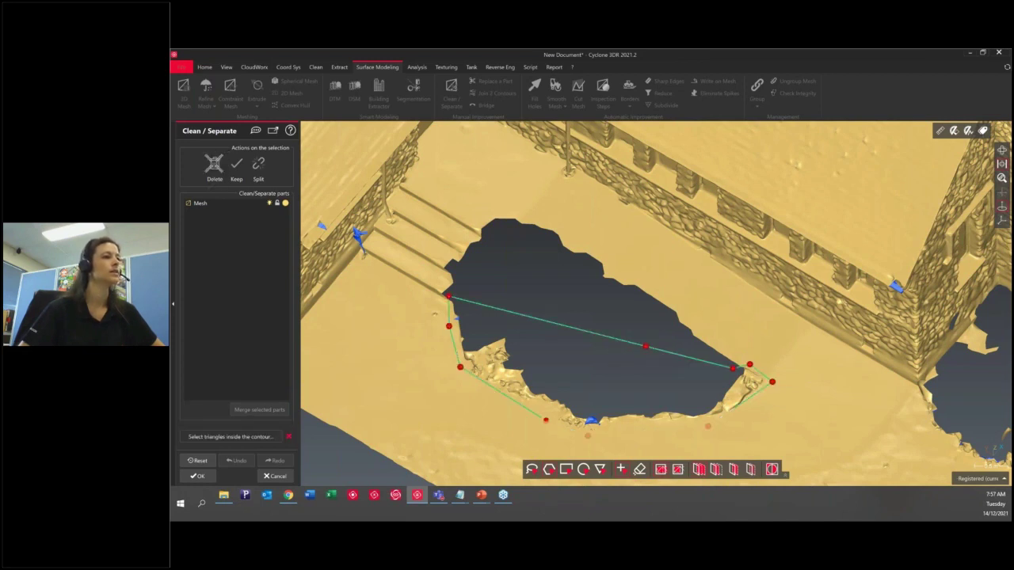
left_click(230, 436)
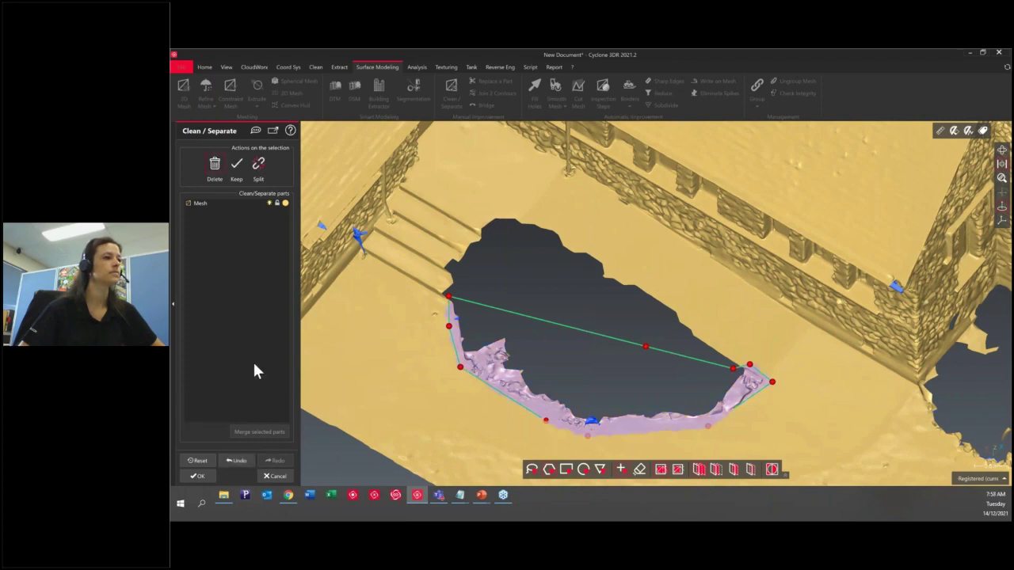
key("Delete")
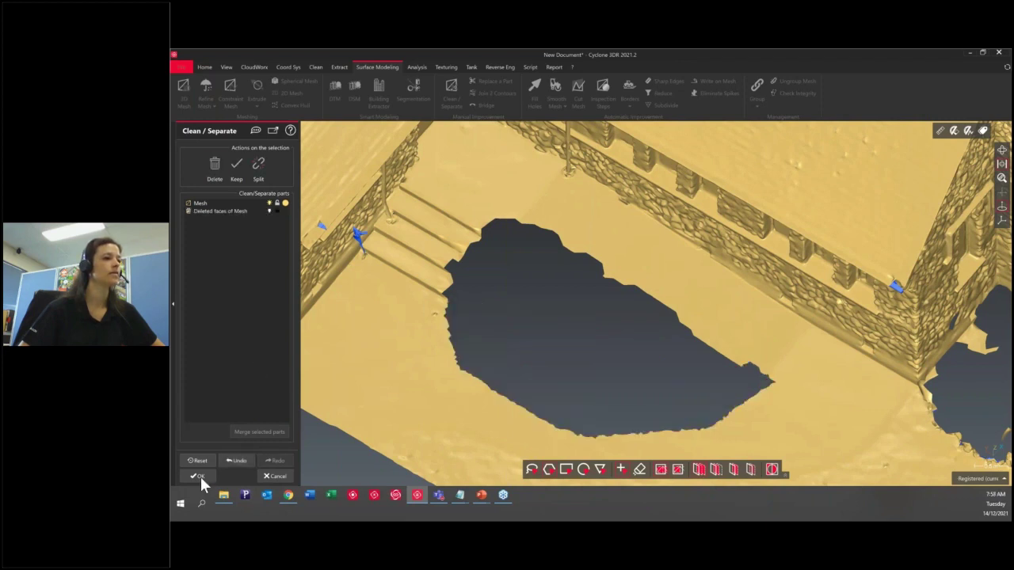
left_click(197, 475)
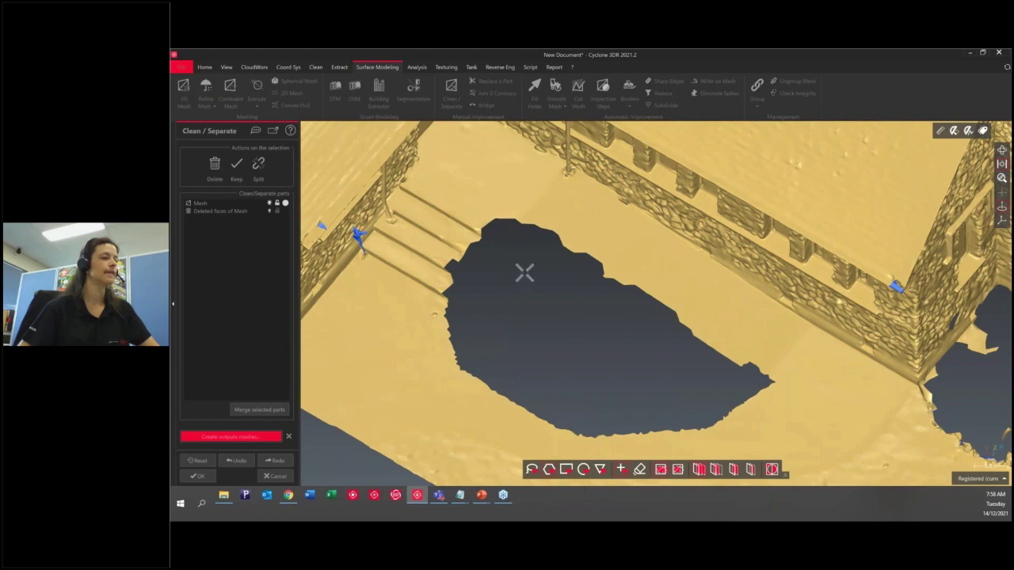
key("Escape")
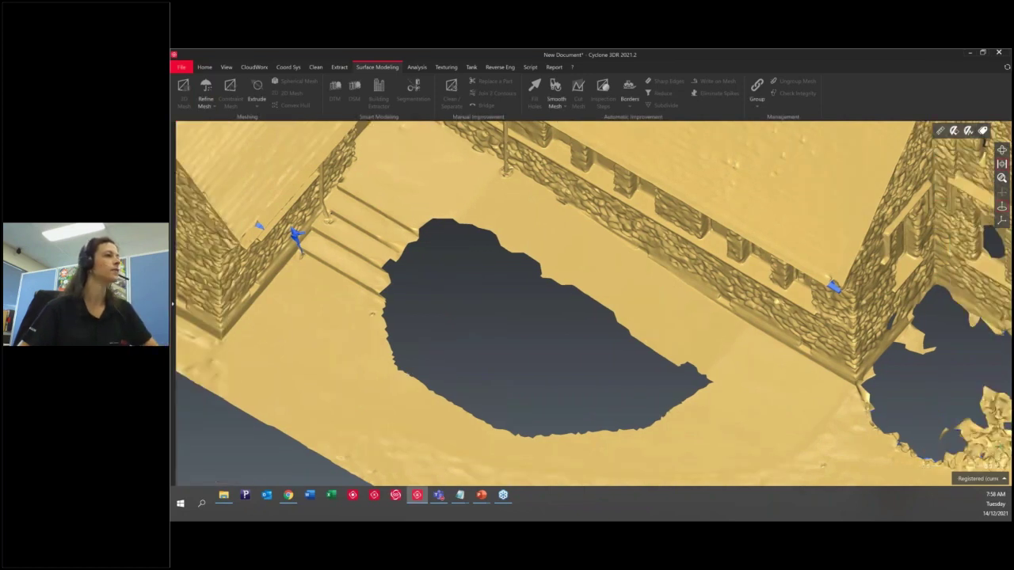
Step: Save the project as New Document.3dr in the Church folder of ARCH NZ 3DR Training
left_click(183, 67)
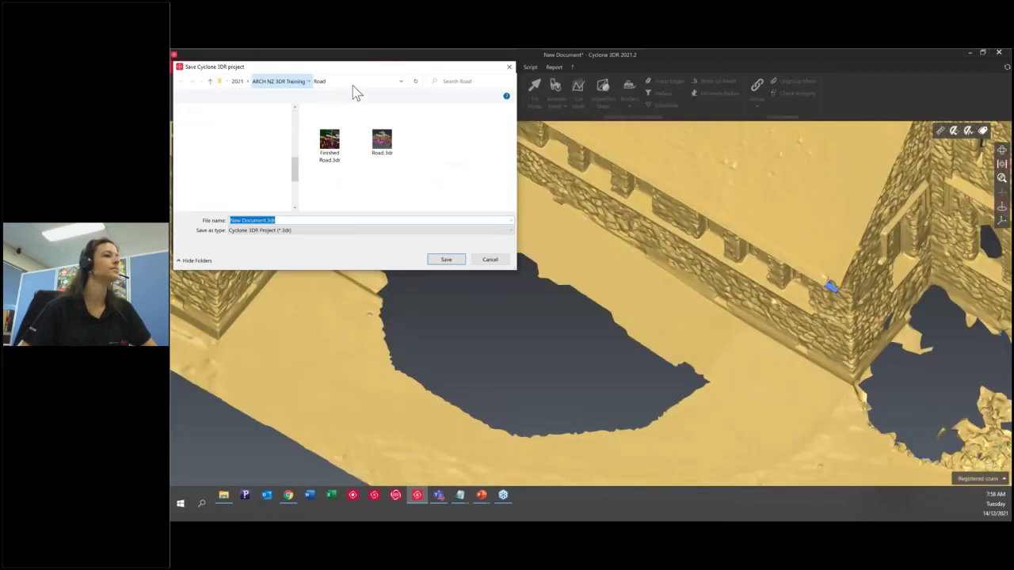
left_click(272, 81)
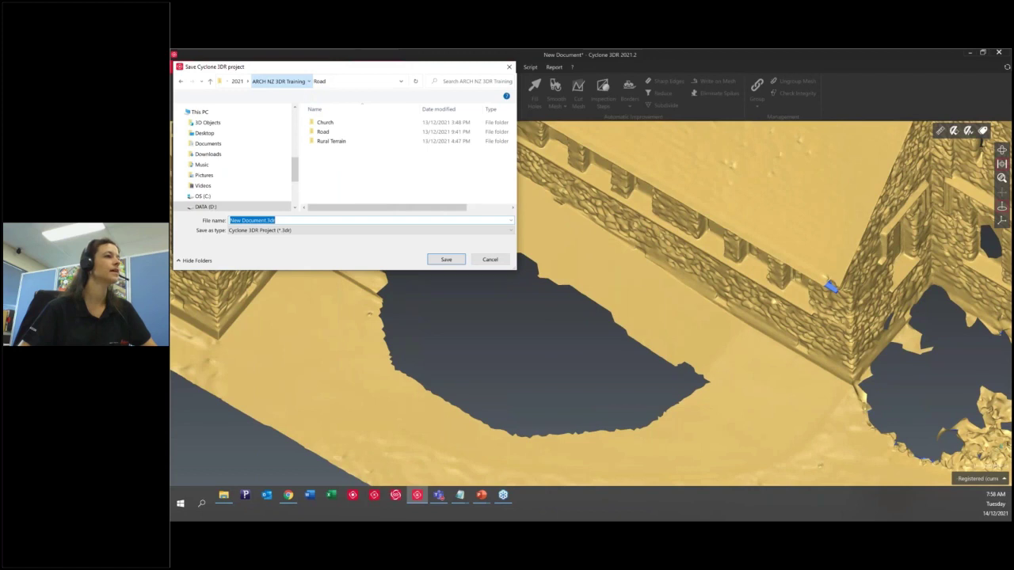
left_click(447, 259)
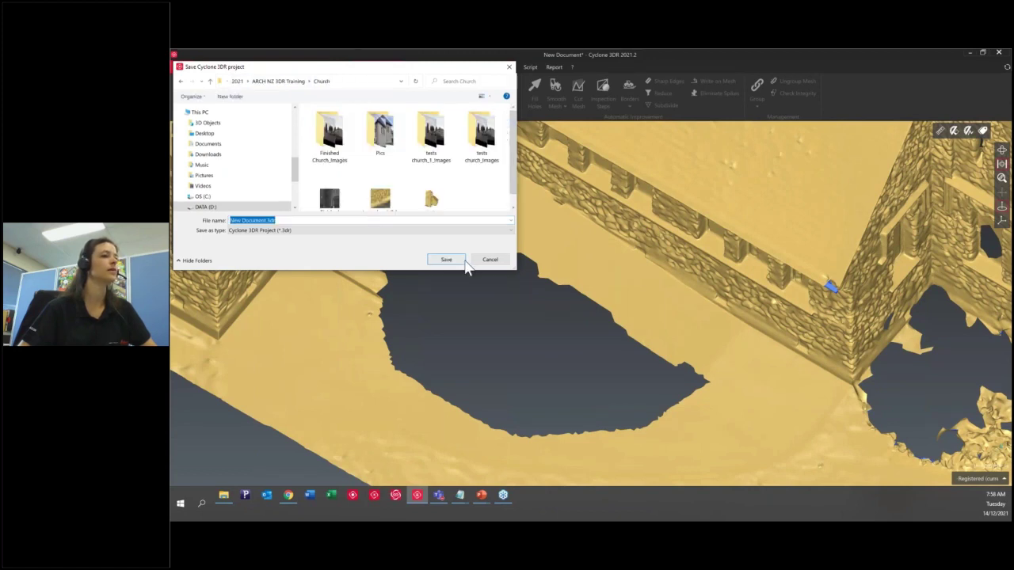
left_click(463, 261)
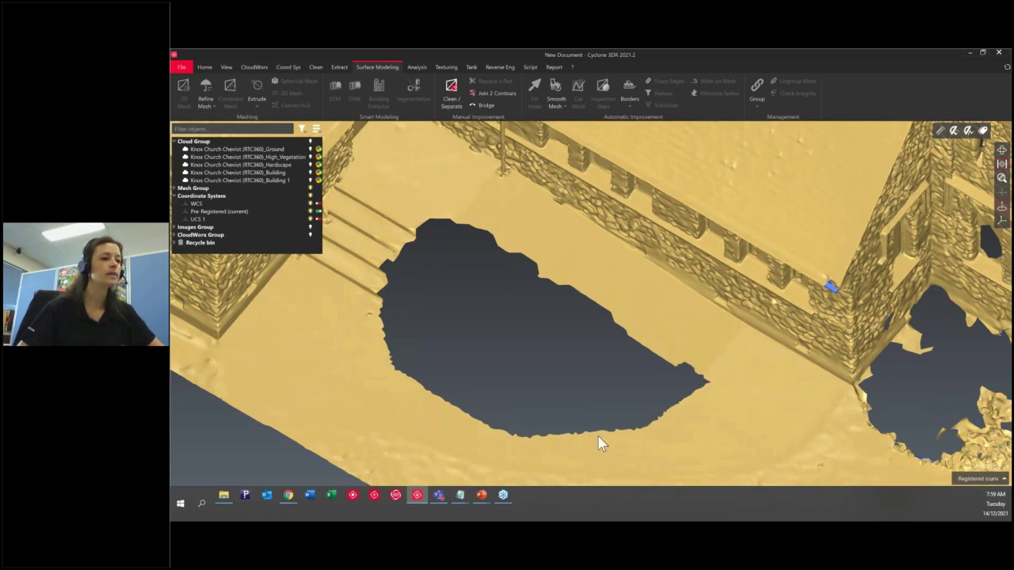
Step: Run Fill Holes on the mesh, select the border of the hole beside the steps, and preview the fill with Curvature filling
left_click(663, 403)
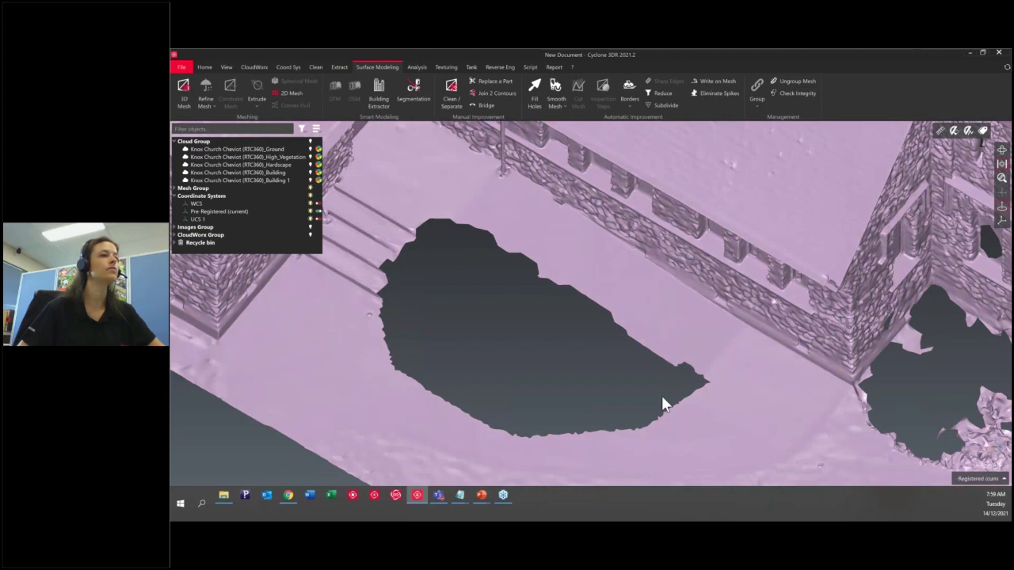
left_click(534, 91)
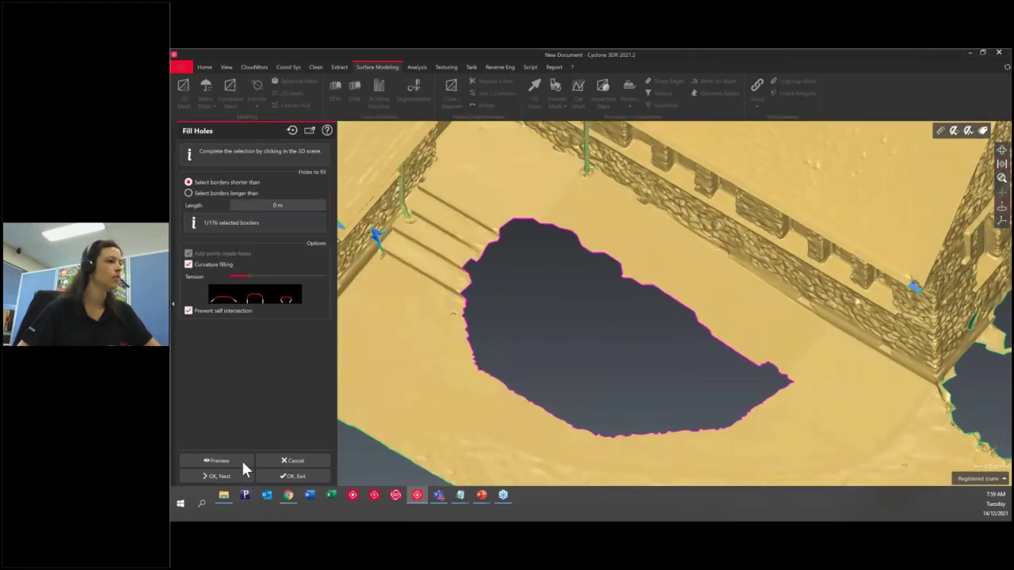
left_click(243, 462)
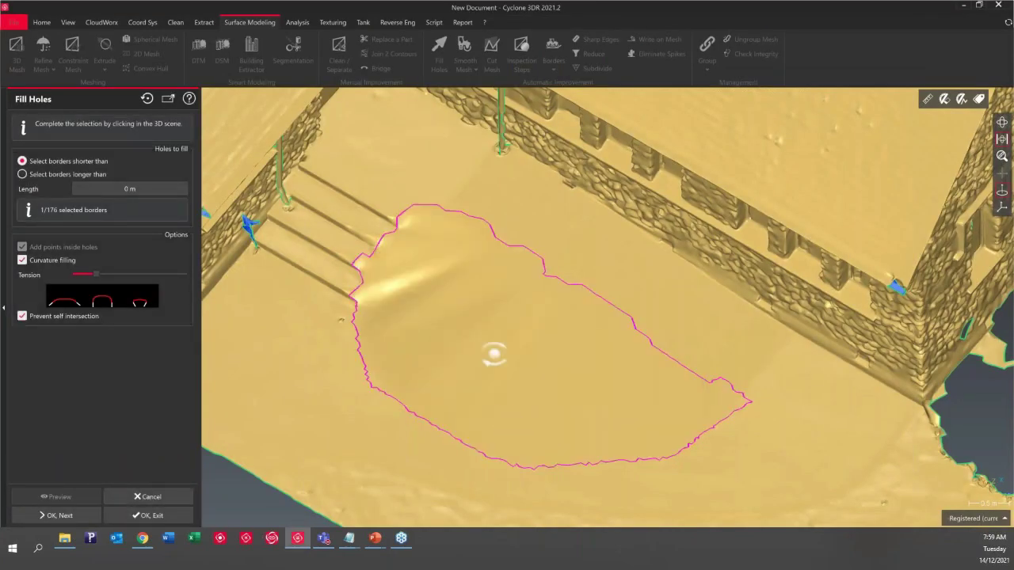
left_click_drag(494, 354, 398, 383)
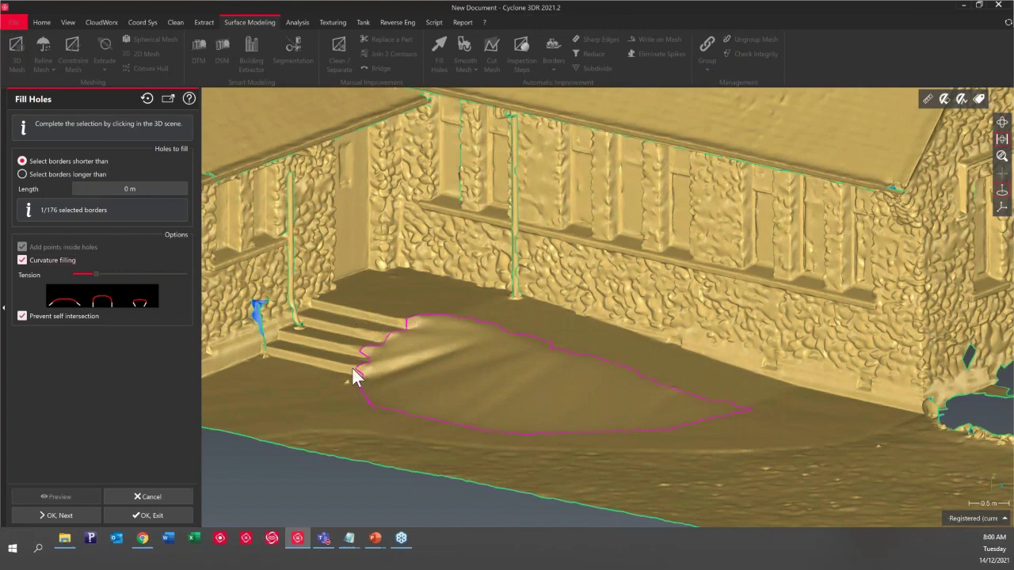
Step: Turn off Curvature filling, keep Add points inside holes and Prevent self intersection enabled, and preview the fill again
left_click(22, 260)
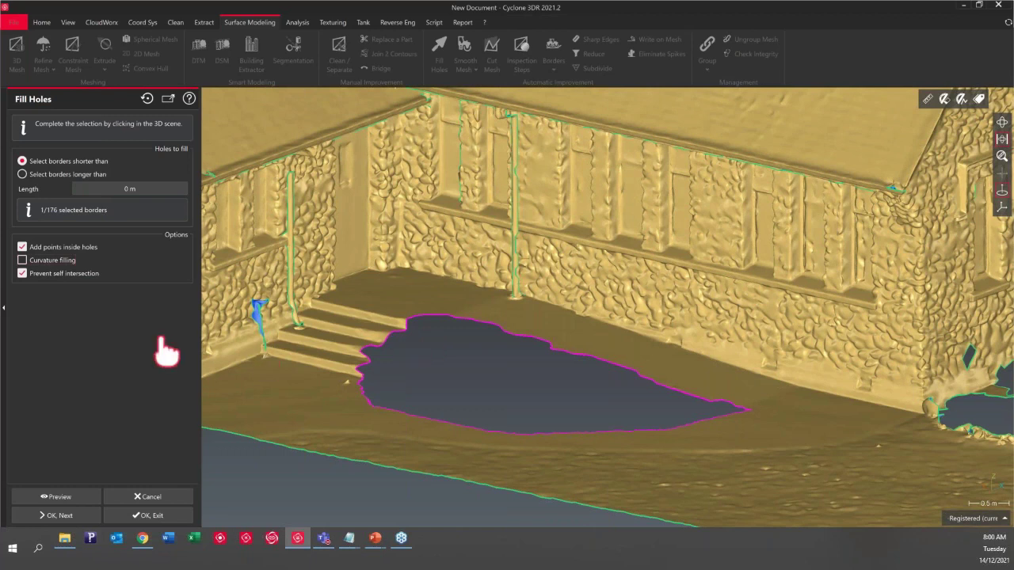
left_click(22, 272)
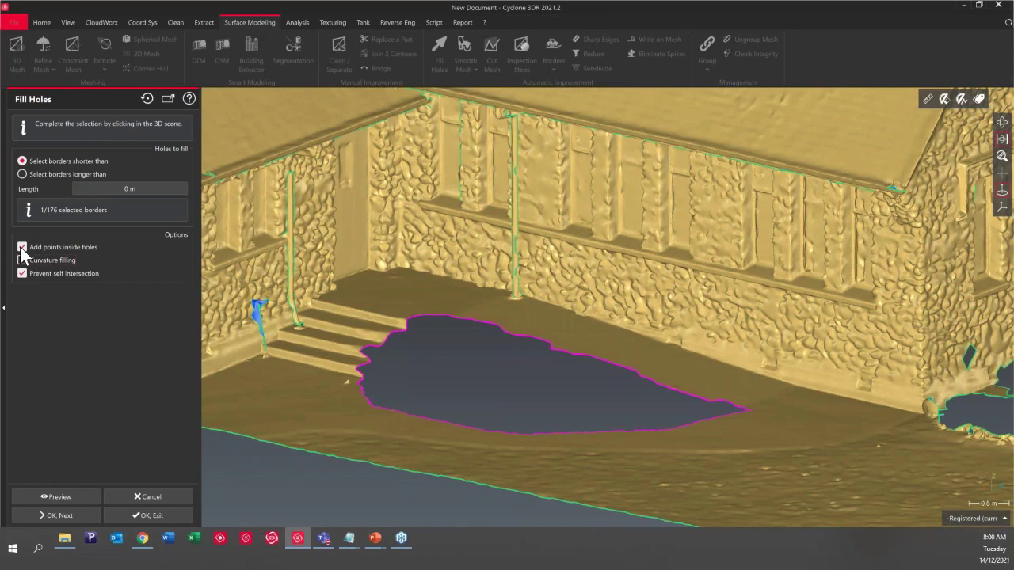
left_click(72, 496)
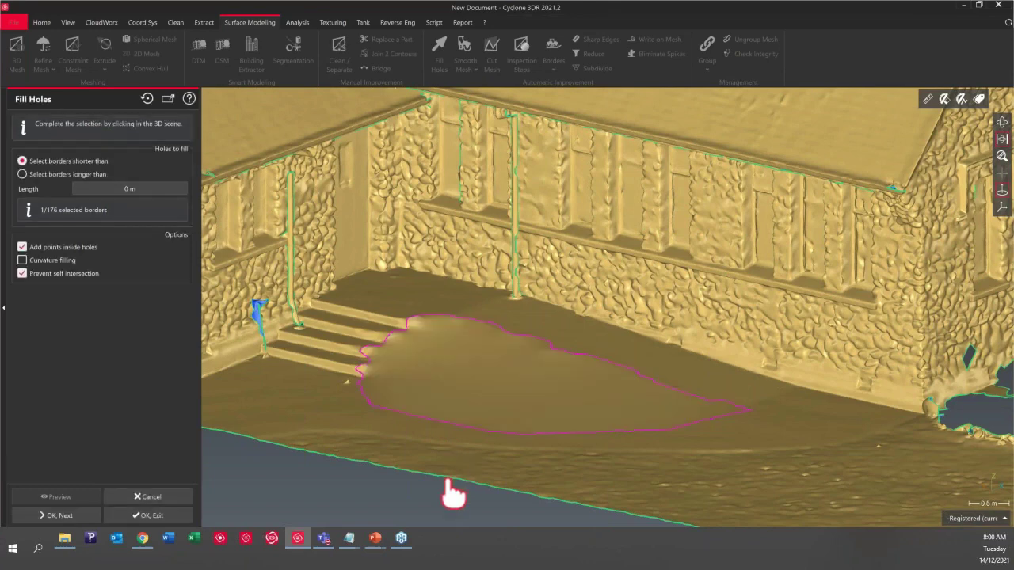
left_click_drag(453, 493, 437, 419)
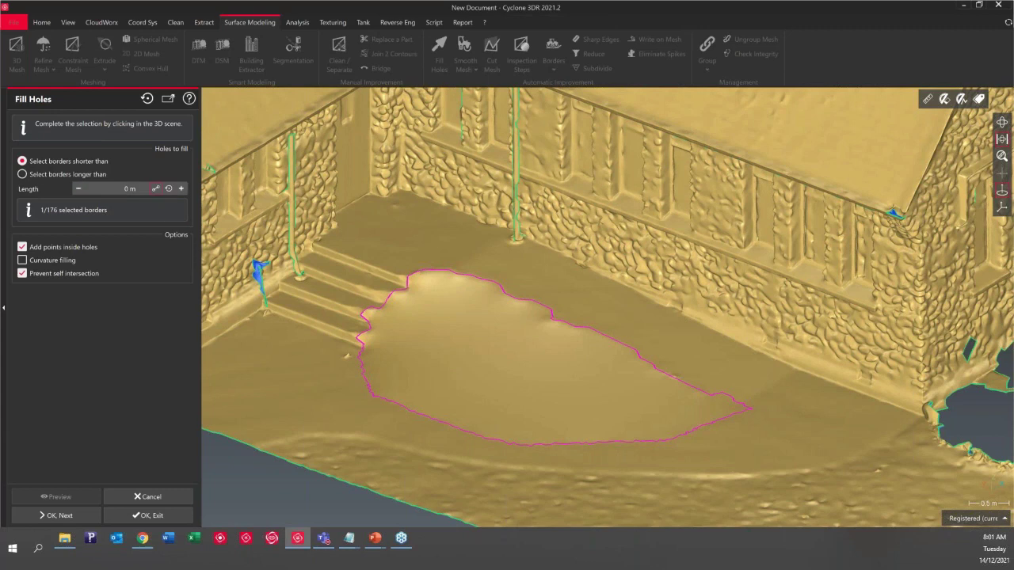
Step: Set the mesh representation to Flat + Wire, check the triangles in the filled patch, and accept the hole fill
right_click(449, 353)
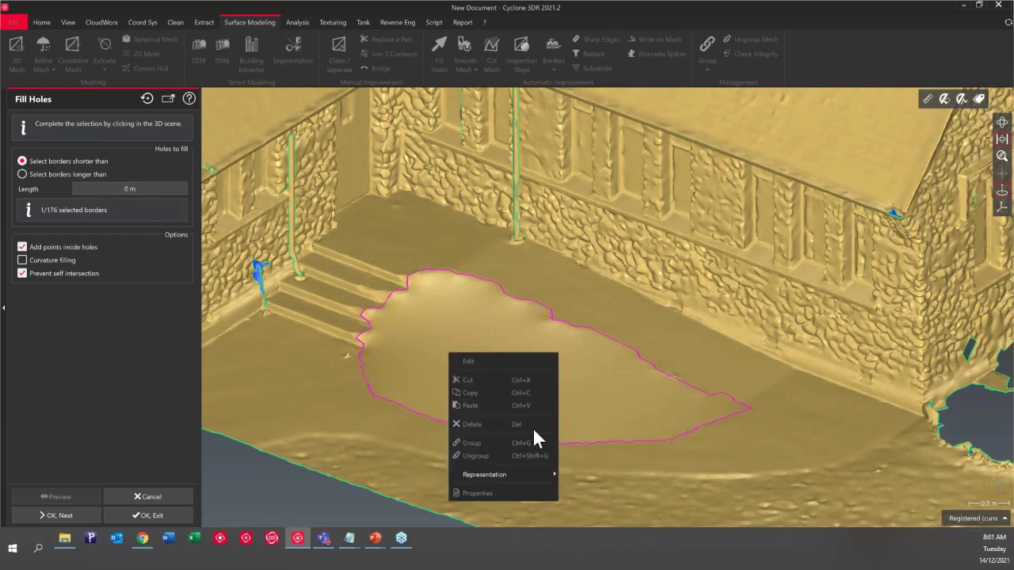
mouse_move(529, 474)
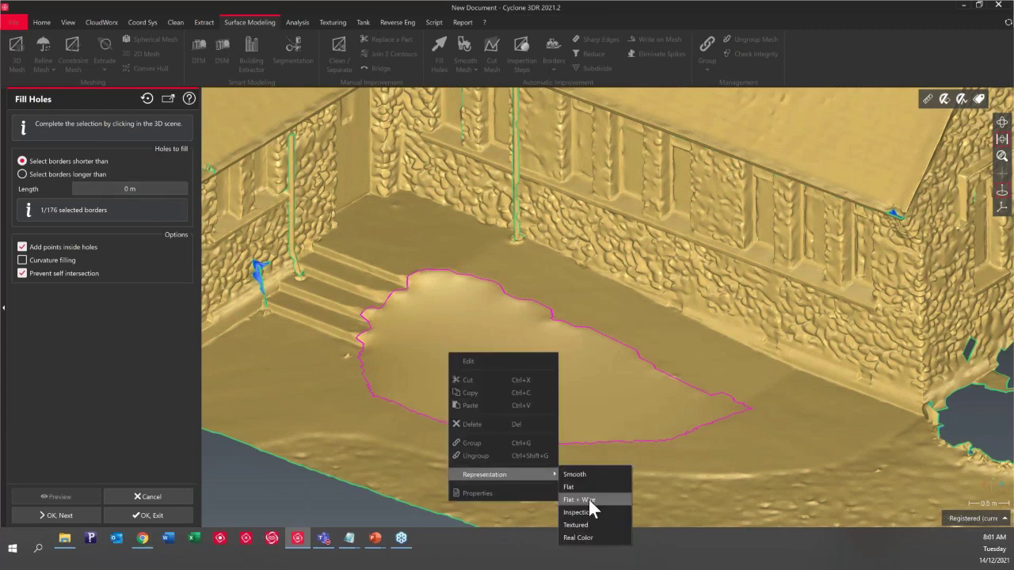
left_click(588, 499)
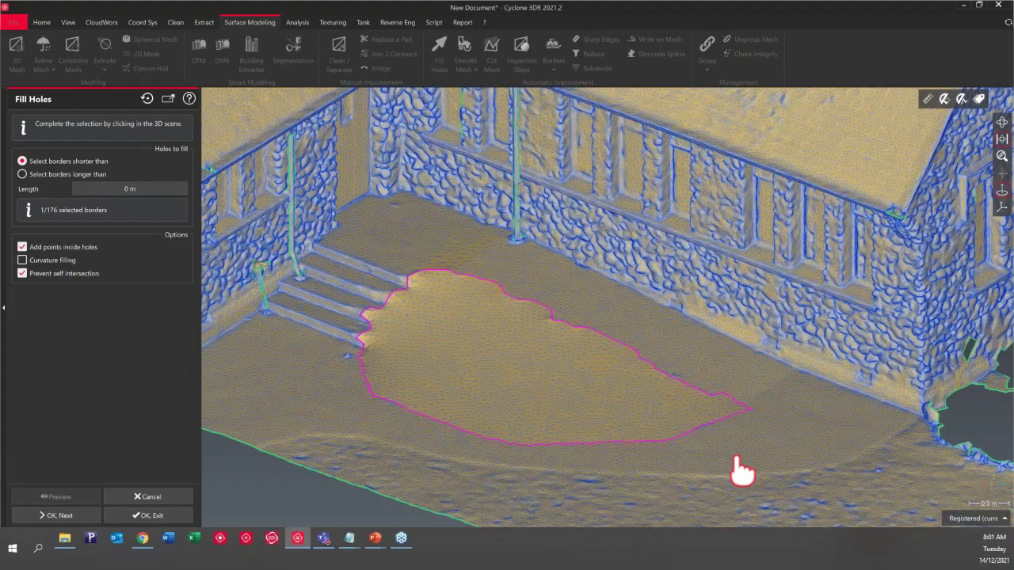
scroll(742, 472, "up", 3)
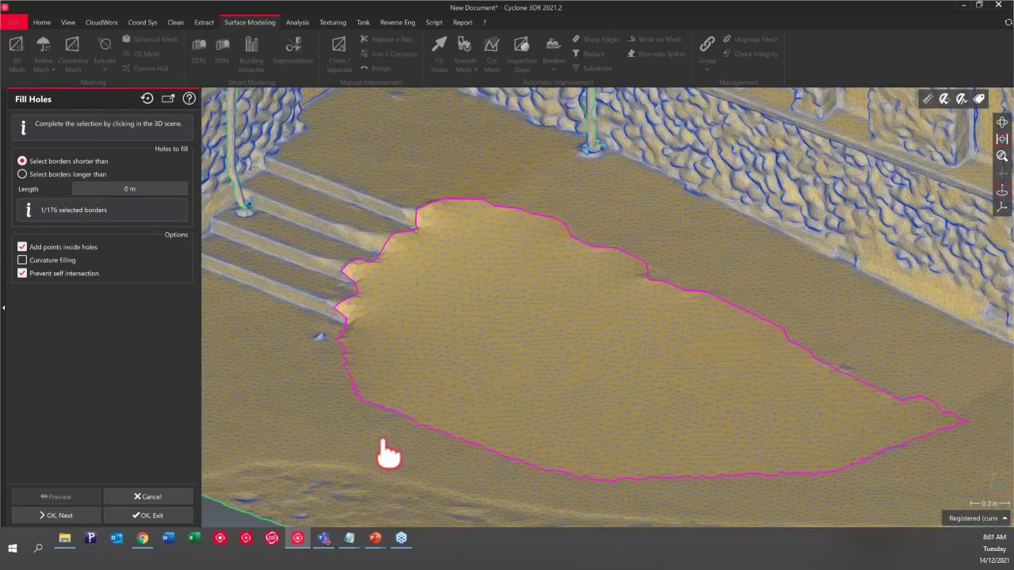
left_click(130, 516)
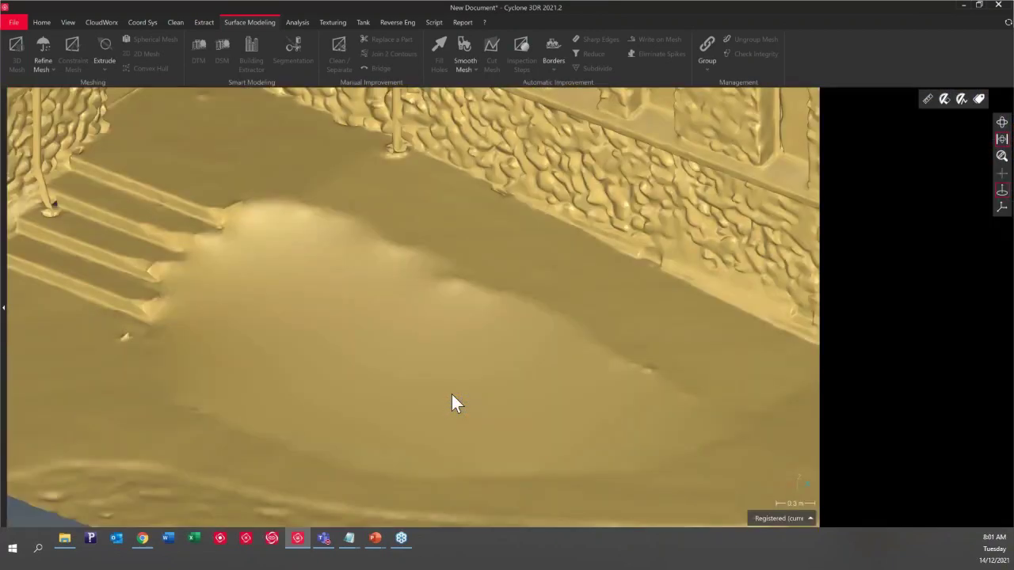
Step: Expand the Images Group, show all its scan images around the church, and select them together with the mesh
scroll(420, 313, "down", 3)
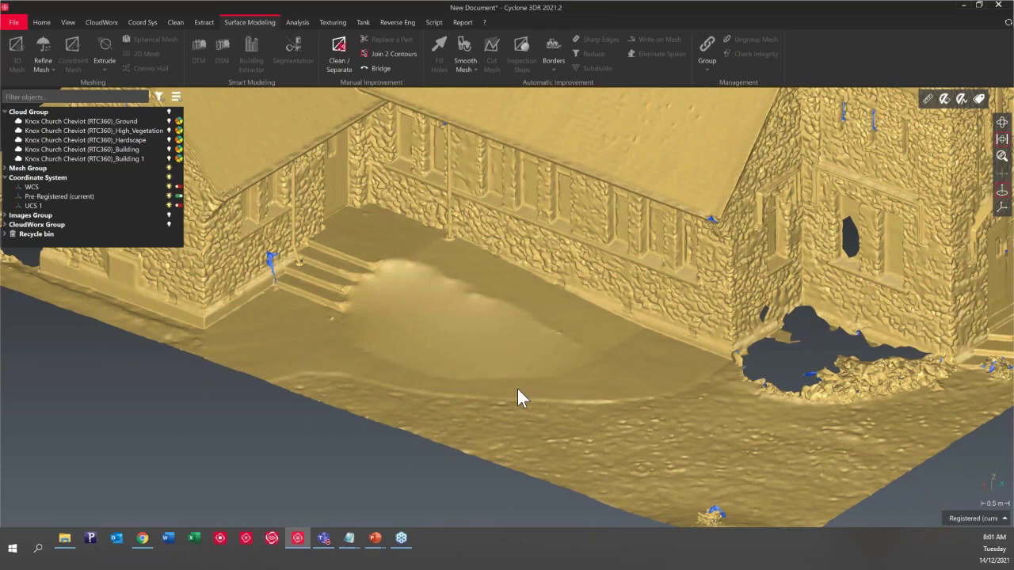
left_click_drag(518, 398, 553, 505)
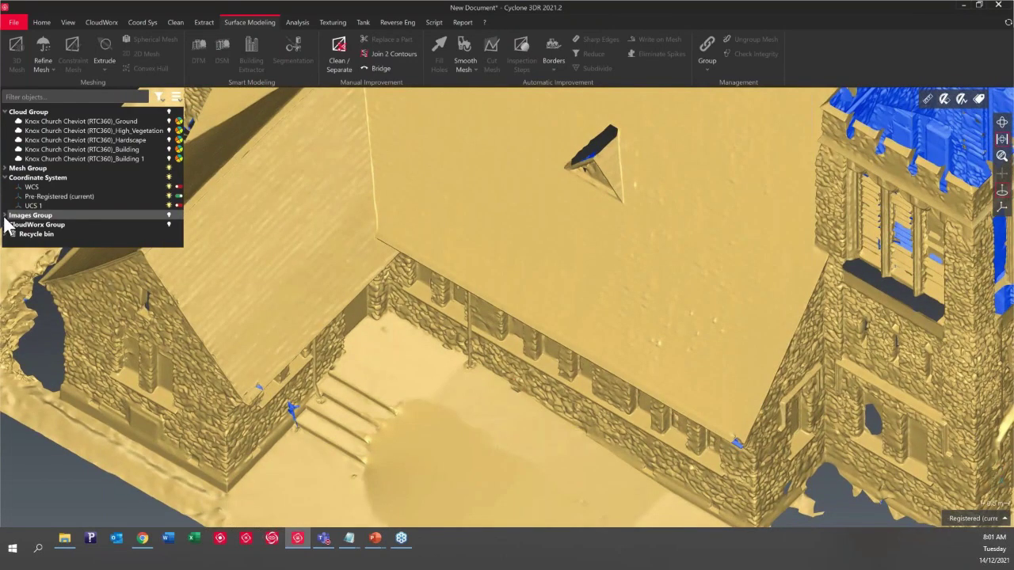
left_click(5, 216)
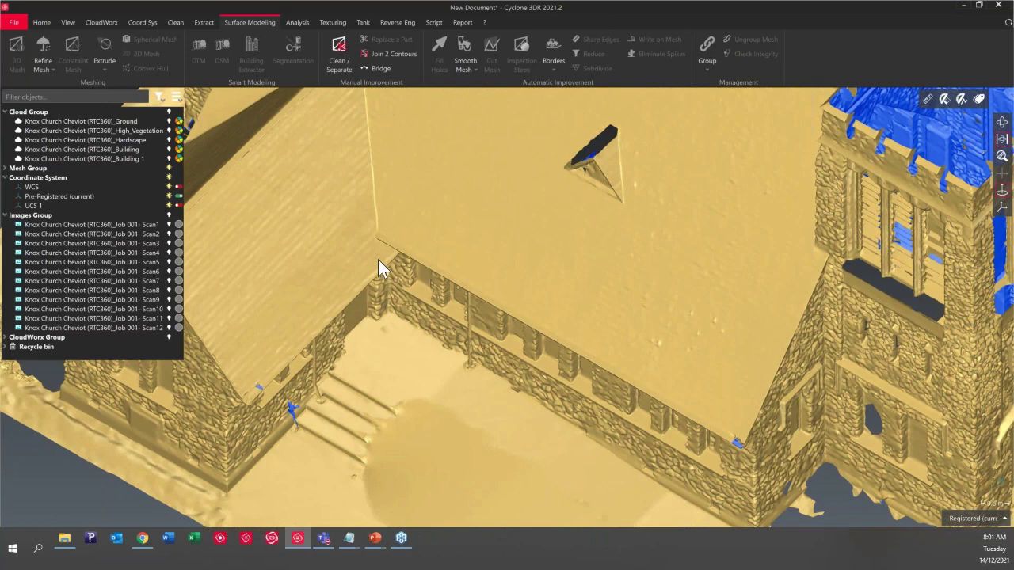
scroll(414, 241, "down", 3)
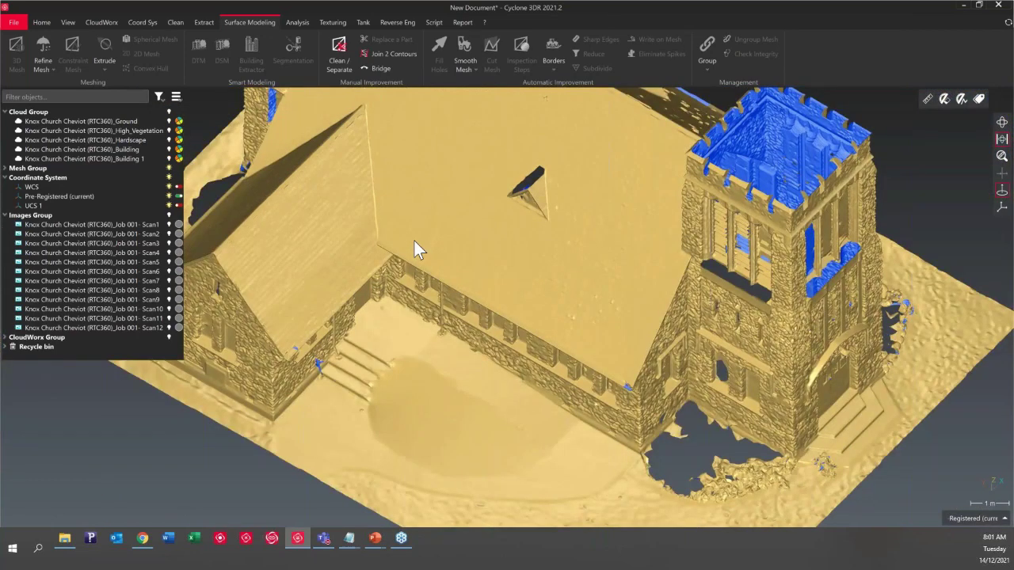
scroll(414, 241, "down", 3)
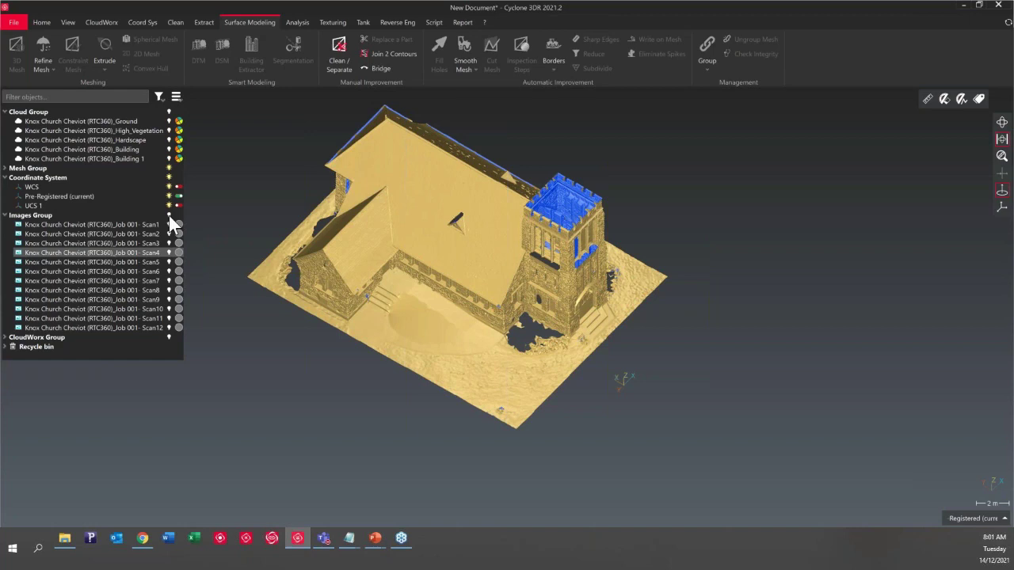
left_click(168, 215)
key("ctrl+a")
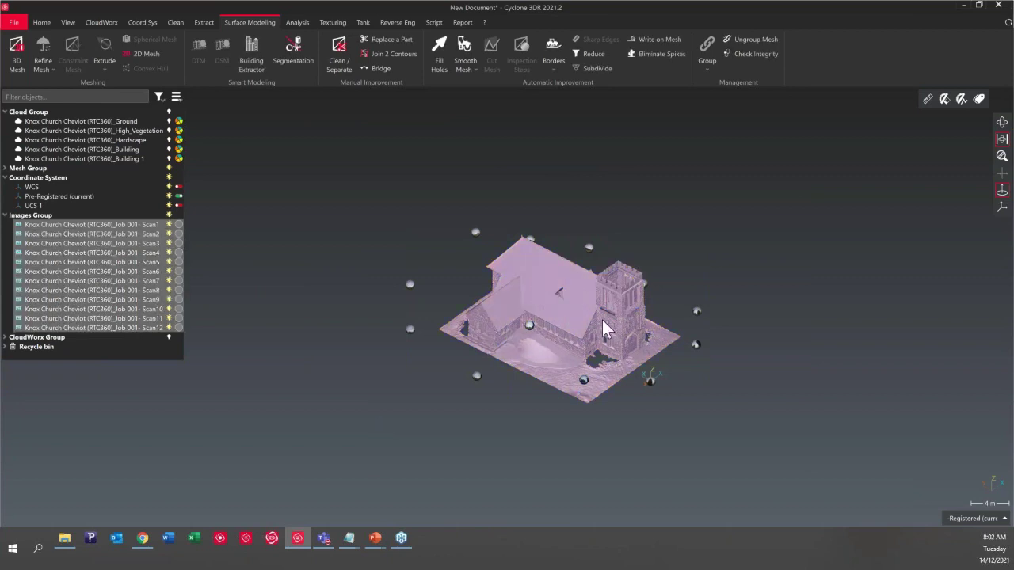
Step: Run Texture from Images on the selected mesh and scan images with At least one visible vertex and Best Projection, and preview it
left_click(334, 27)
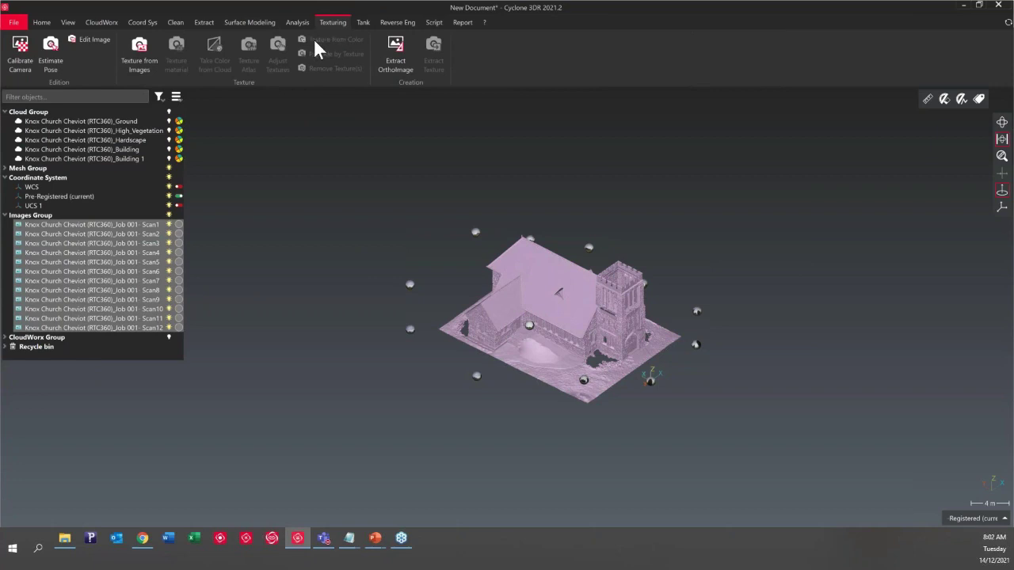
left_click(154, 60)
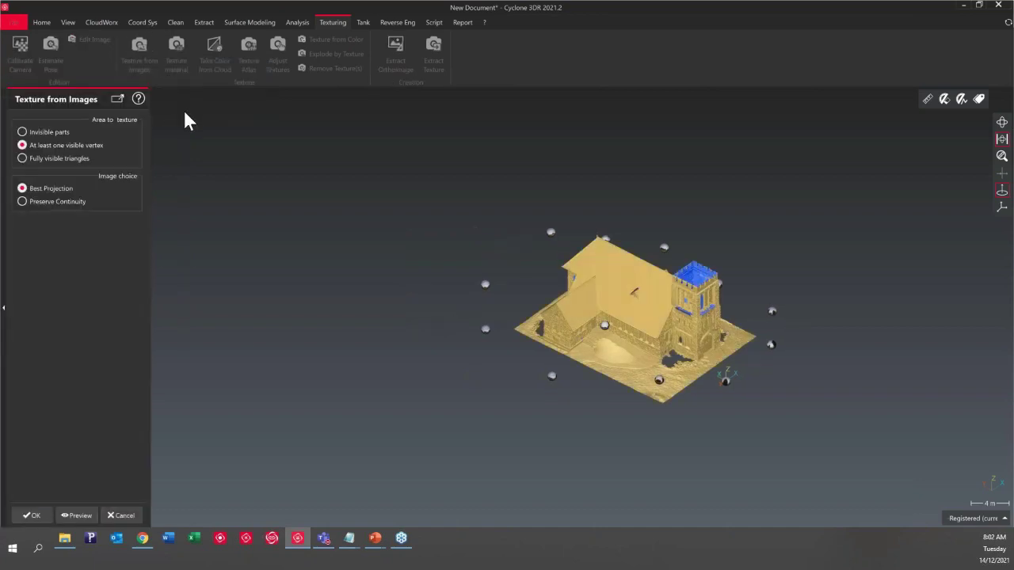
left_click(79, 516)
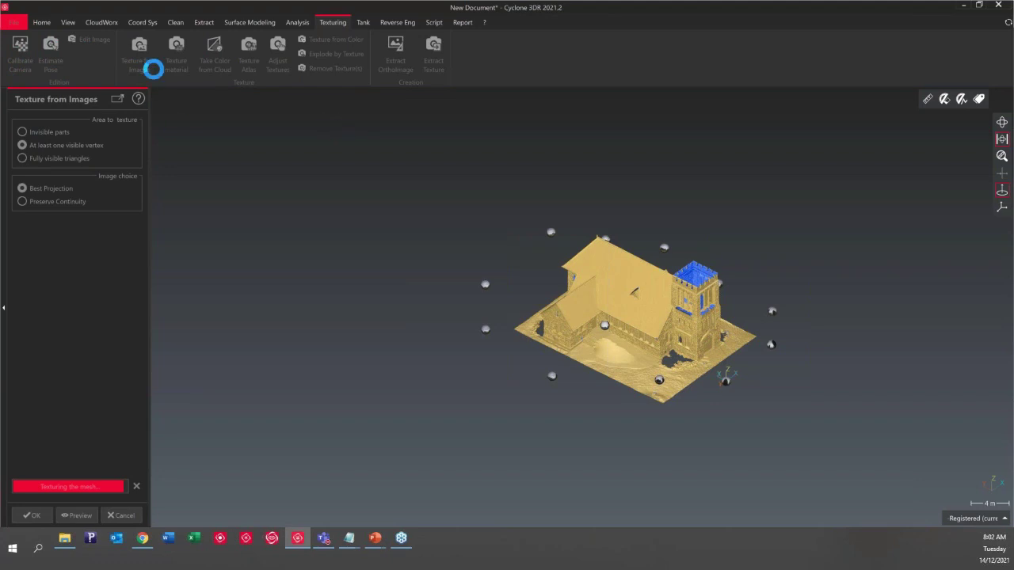
scroll(791, 325, "up", 5)
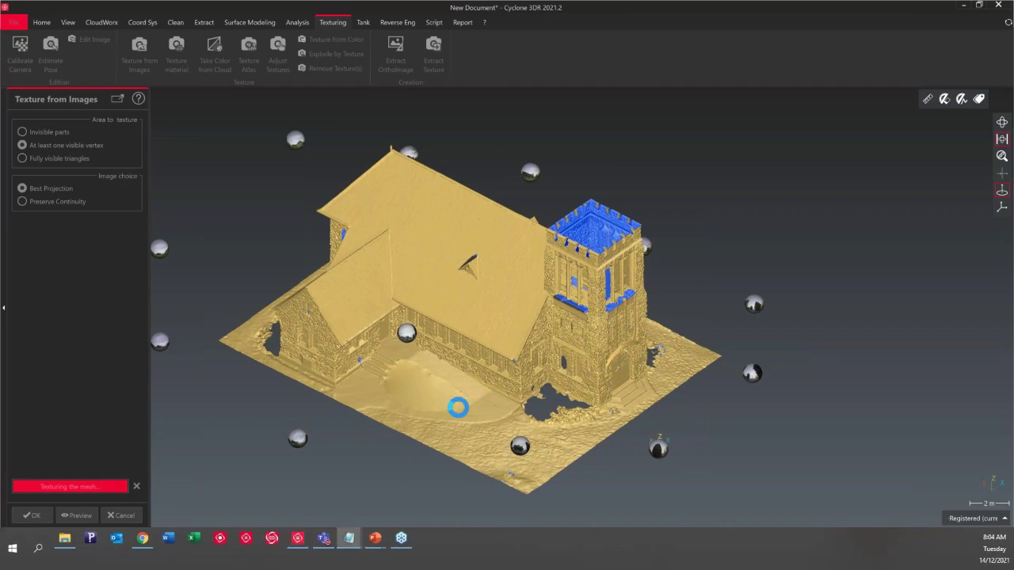
left_click_drag(458, 407, 431, 403)
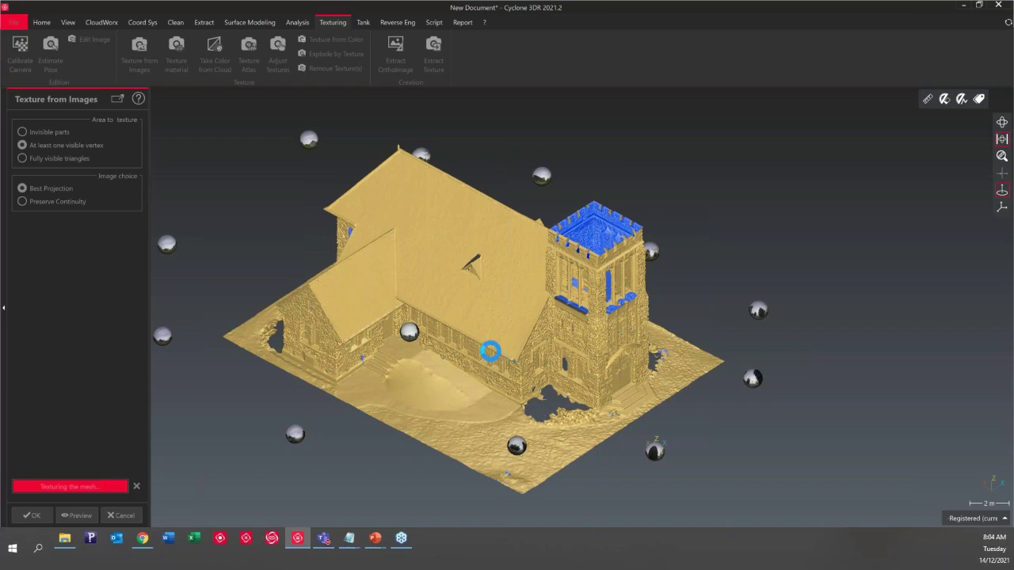
left_click_drag(490, 351, 646, 380)
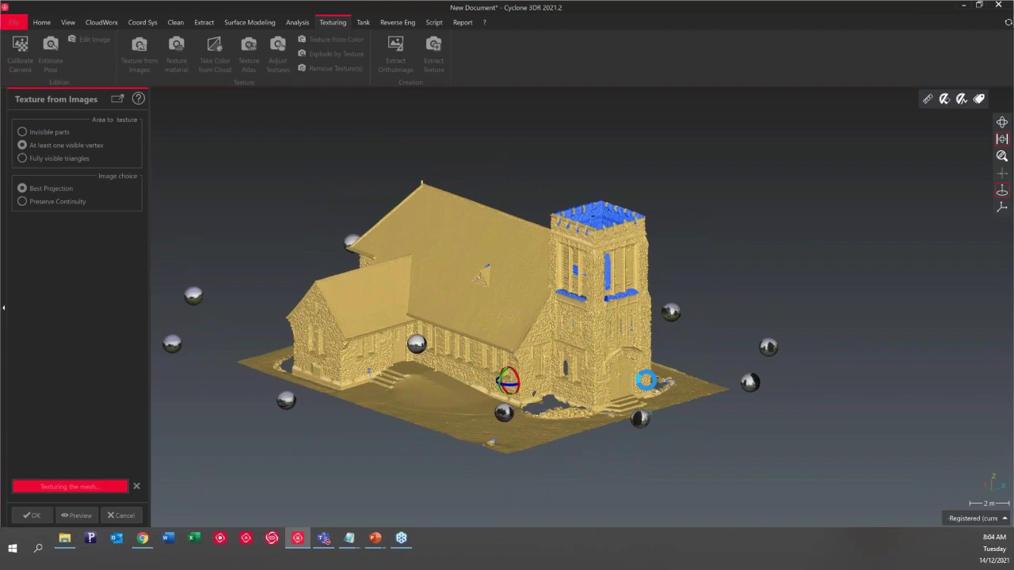
scroll(510, 401, "up", 3)
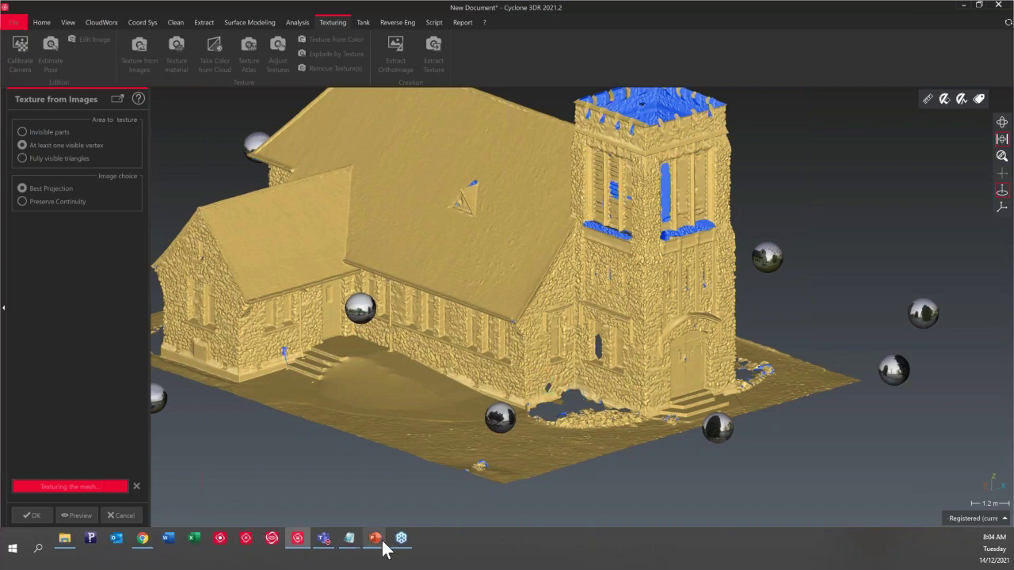
Step: Switch to the PowerPoint slide show and advance to the slide on texturing the mesh with pictures
mouse_move(384, 547)
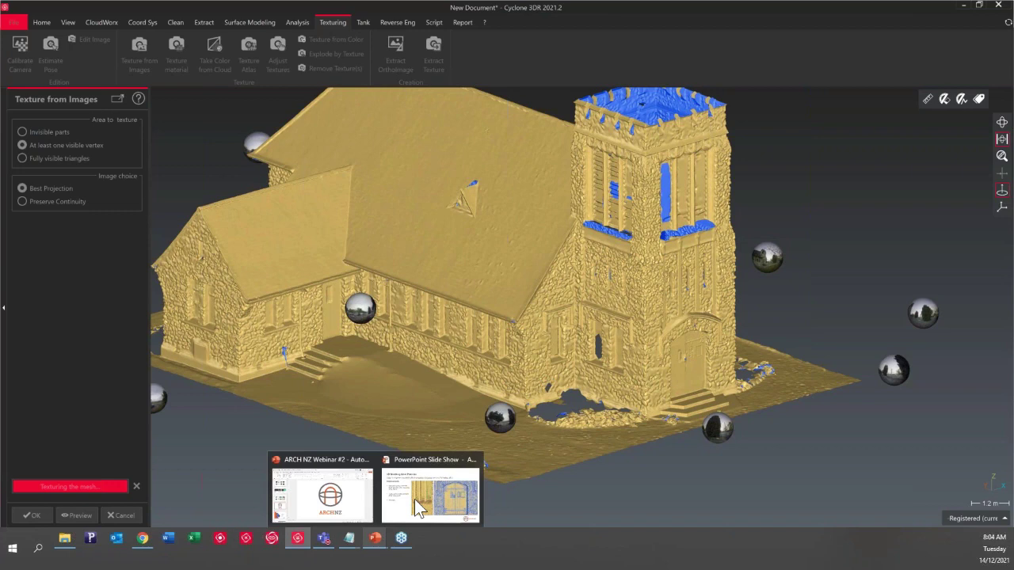
left_click(480, 463)
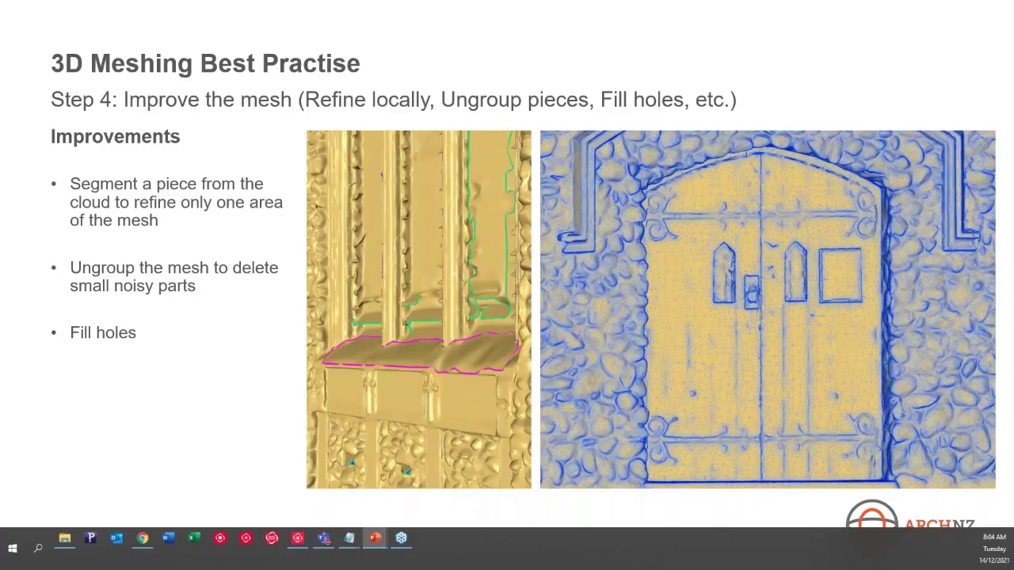
key("Right")
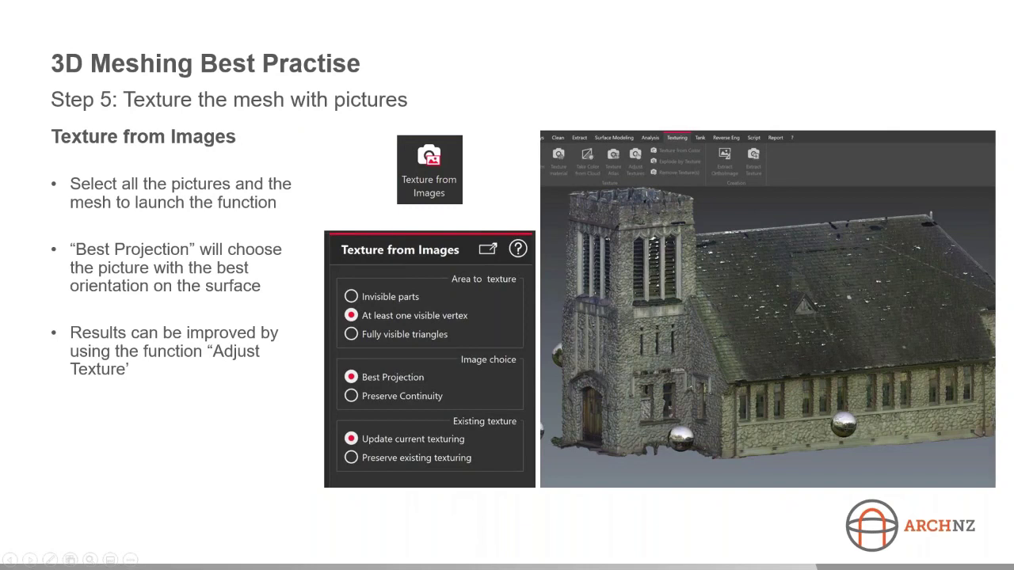
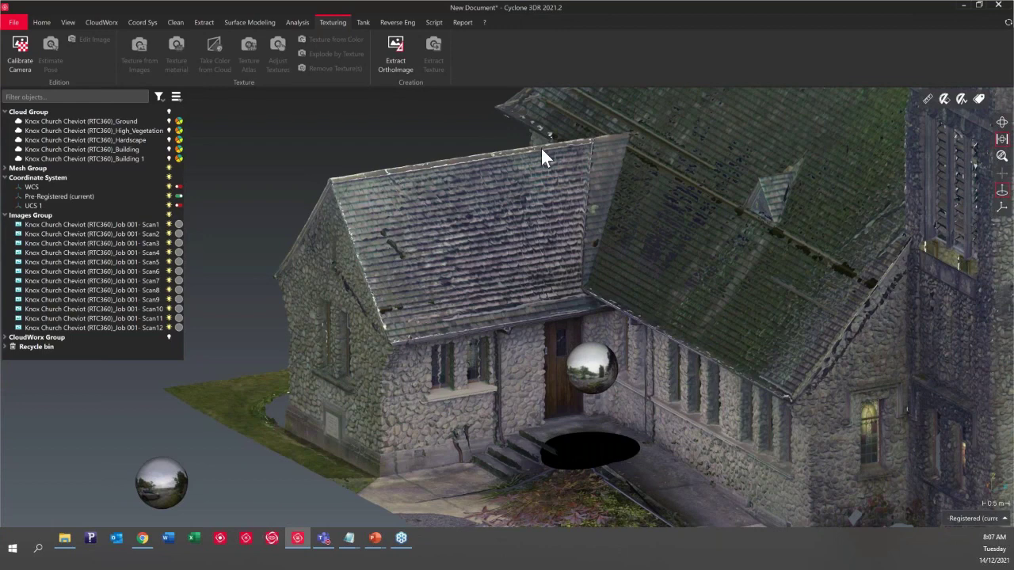
Step: Try to run Adjust Textures on the textured church mesh
scroll(541, 149, "up", 2)
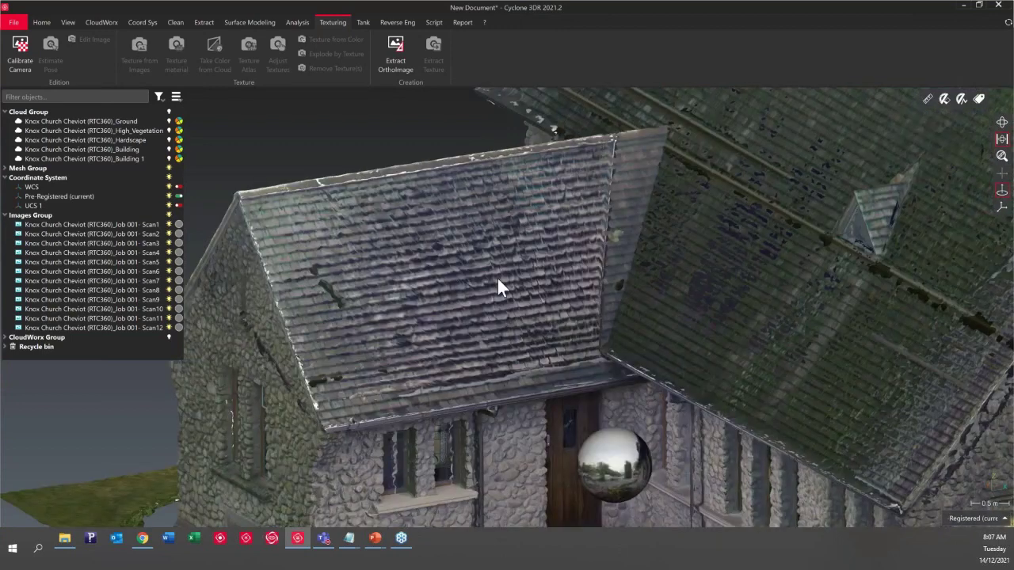
left_click(453, 252)
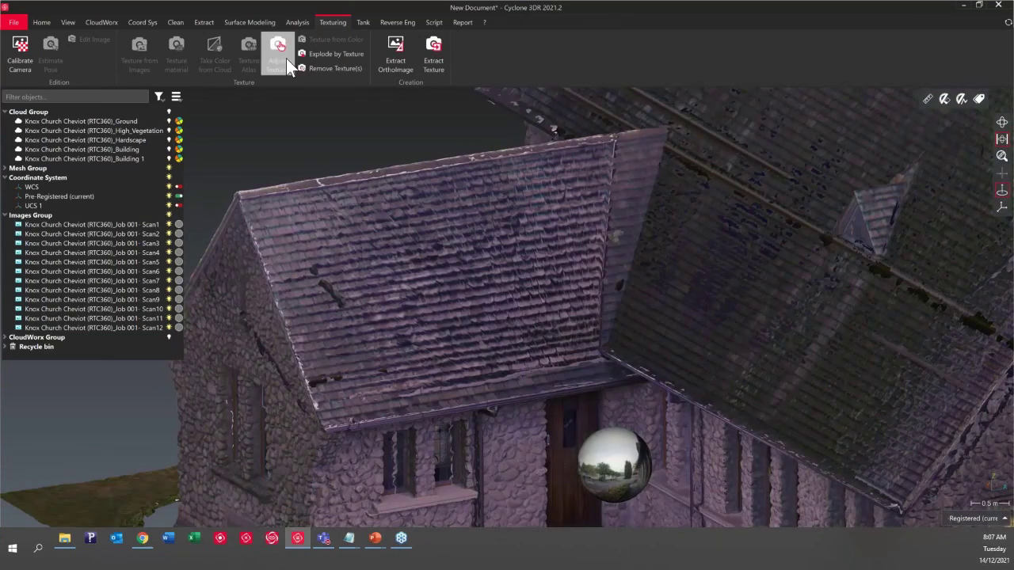
left_click(277, 54)
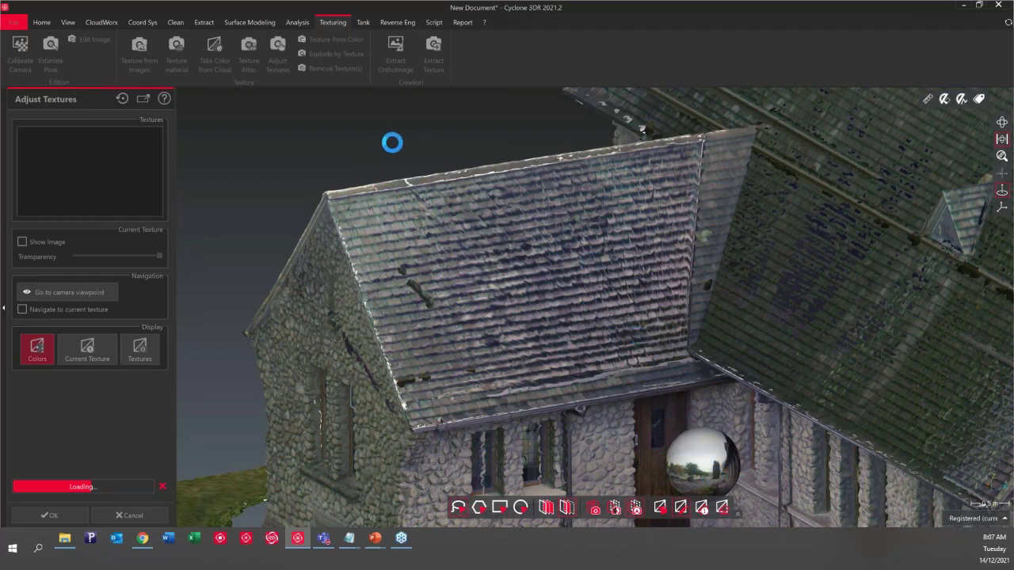
scroll(392, 142, "down", 6)
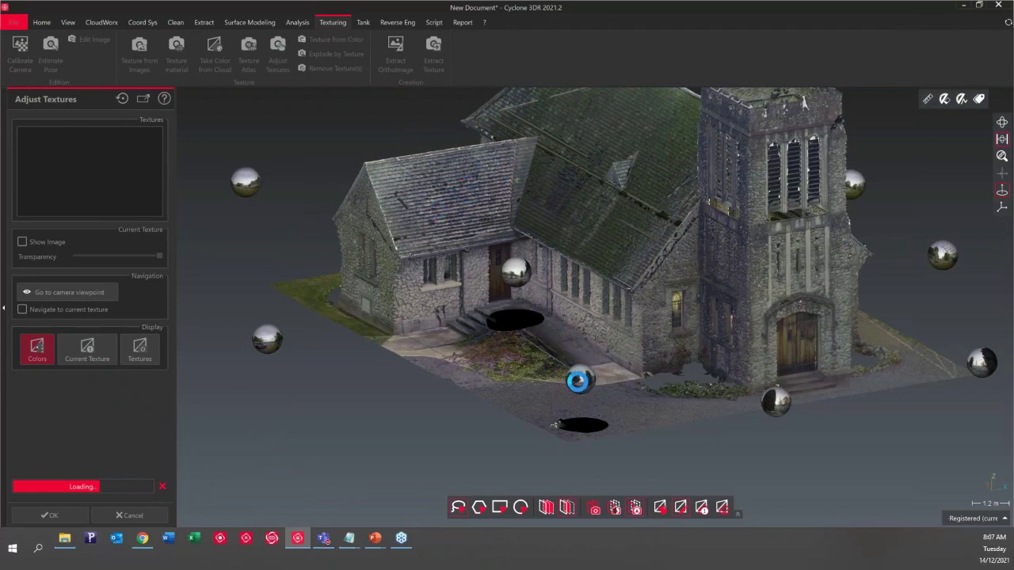
scroll(404, 176, "up", 2)
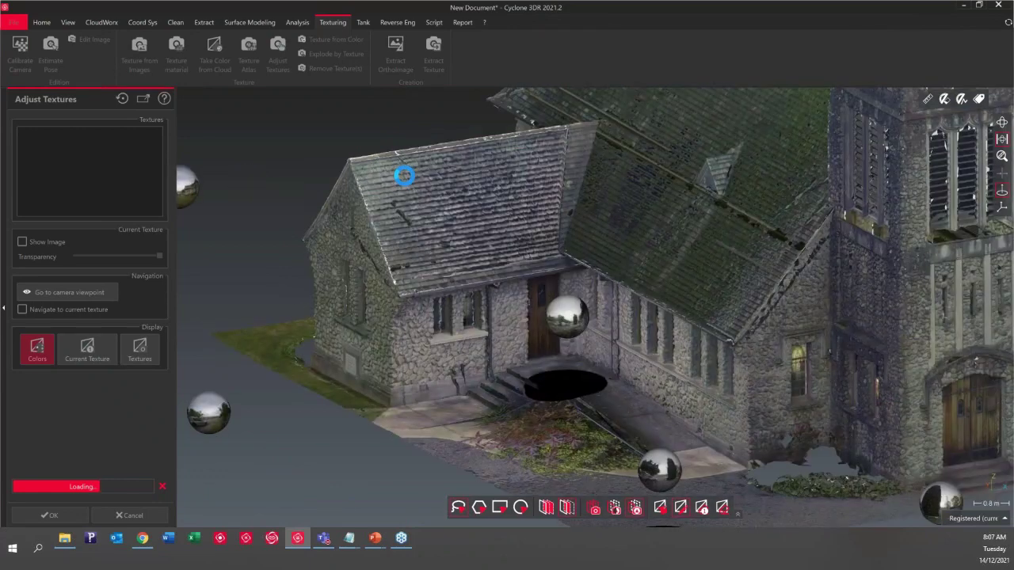
scroll(404, 175, "up", 1)
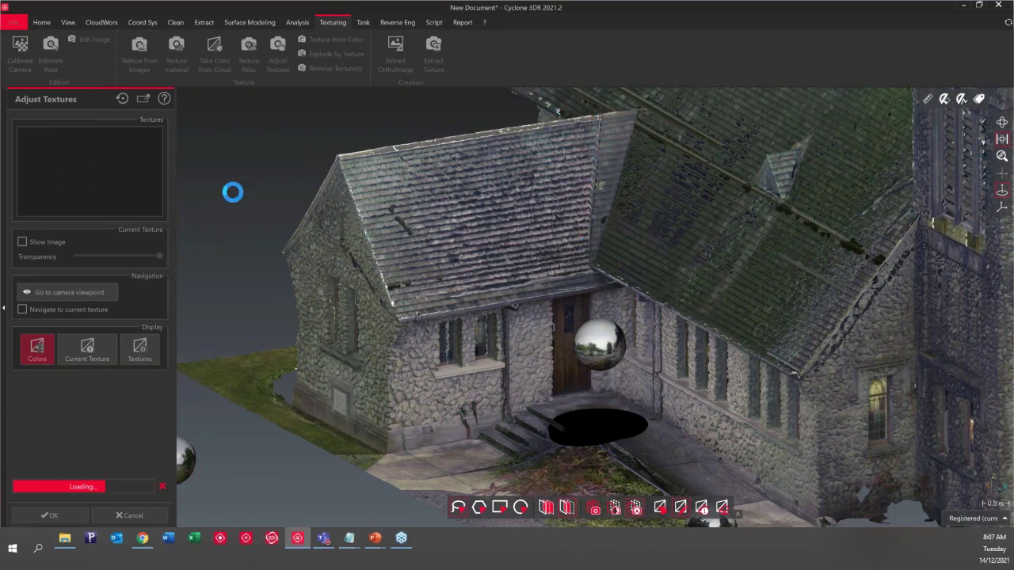
scroll(233, 193, "down", 3)
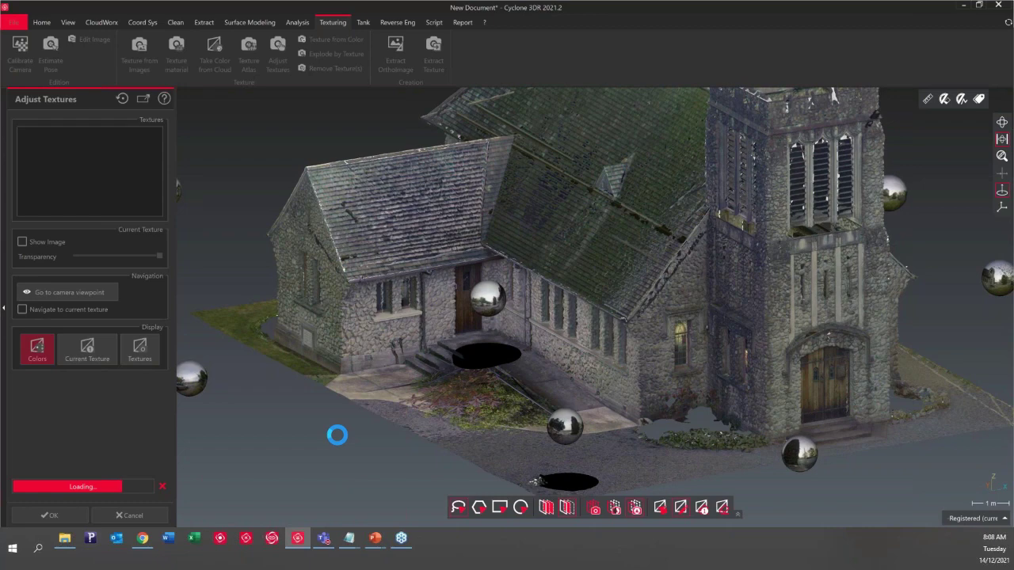
key("Escape")
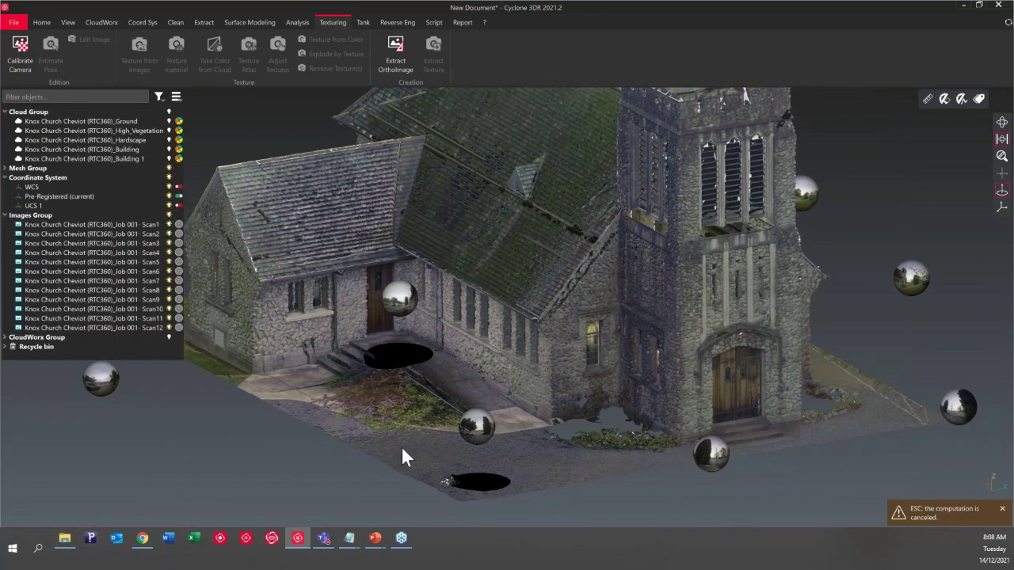
Step: Switch to the PowerPoint slide show and advance to the Rural Terrain Workflow overview slide
left_click_drag(401, 445, 443, 467)
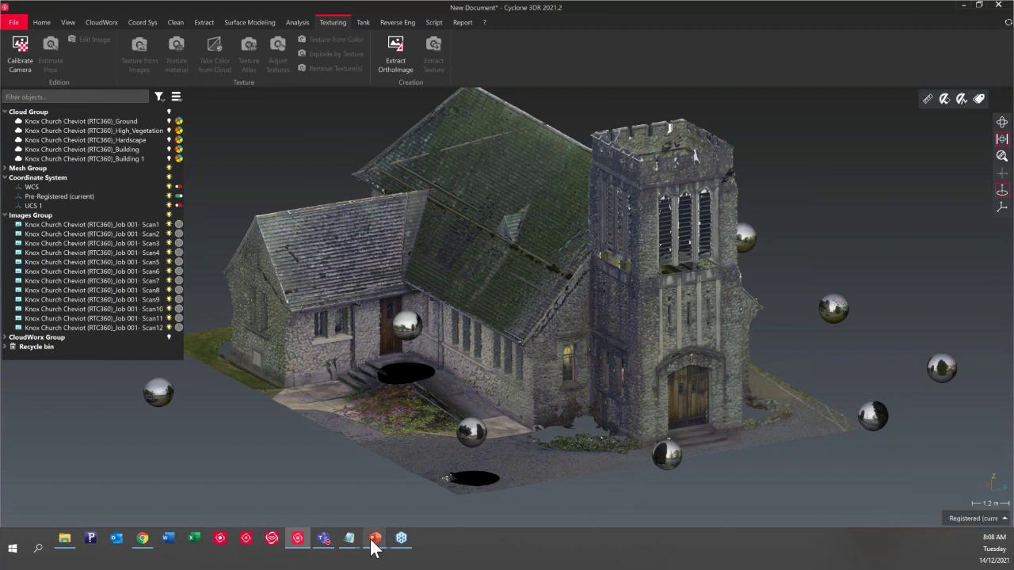
mouse_move(375, 538)
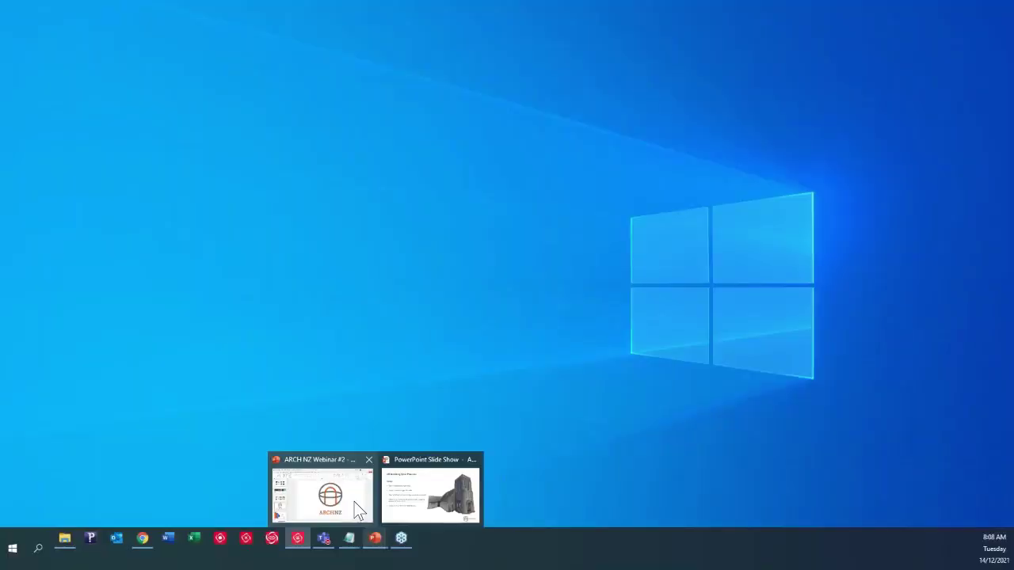
left_click(455, 496)
left_click(592, 476)
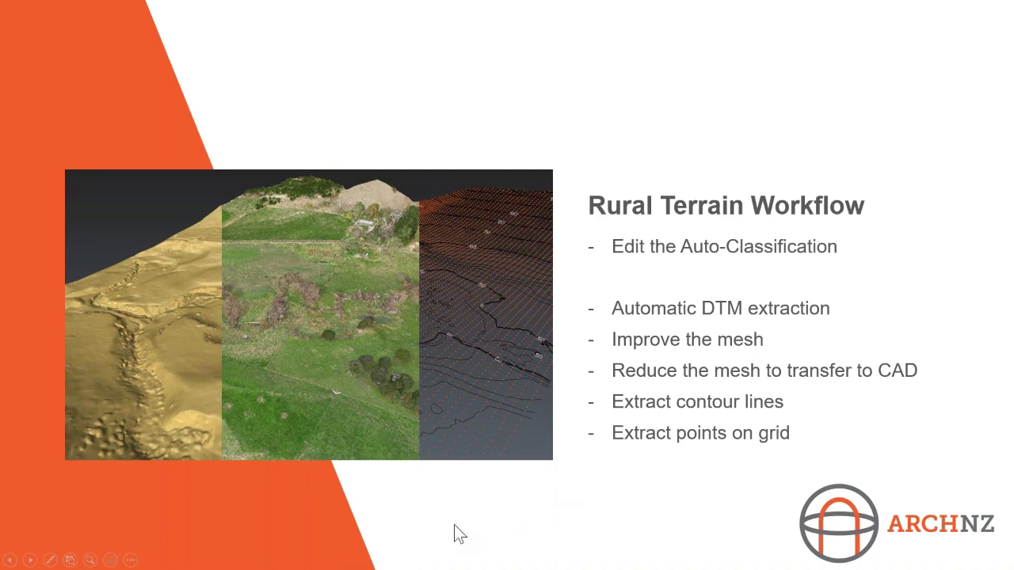
Step: Switch back to Cyclone 3DR and close the church document without saving its changes
key("alt+Tab")
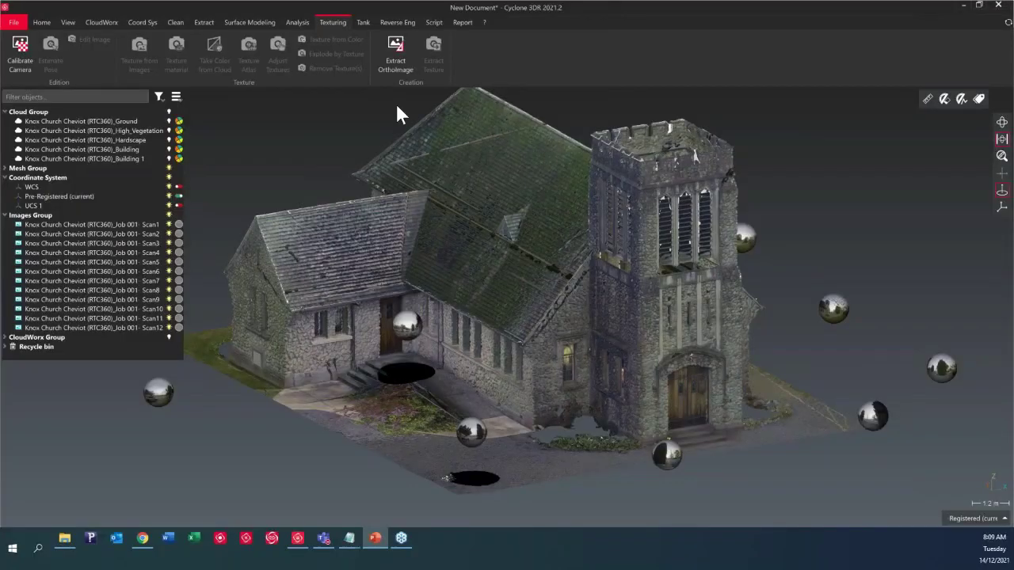
left_click(998, 4)
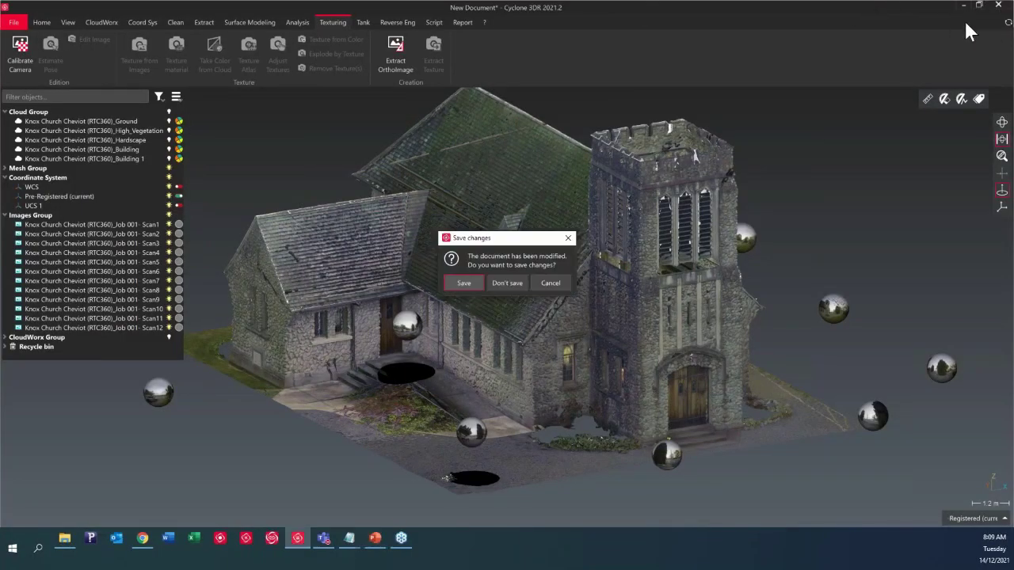
left_click(506, 282)
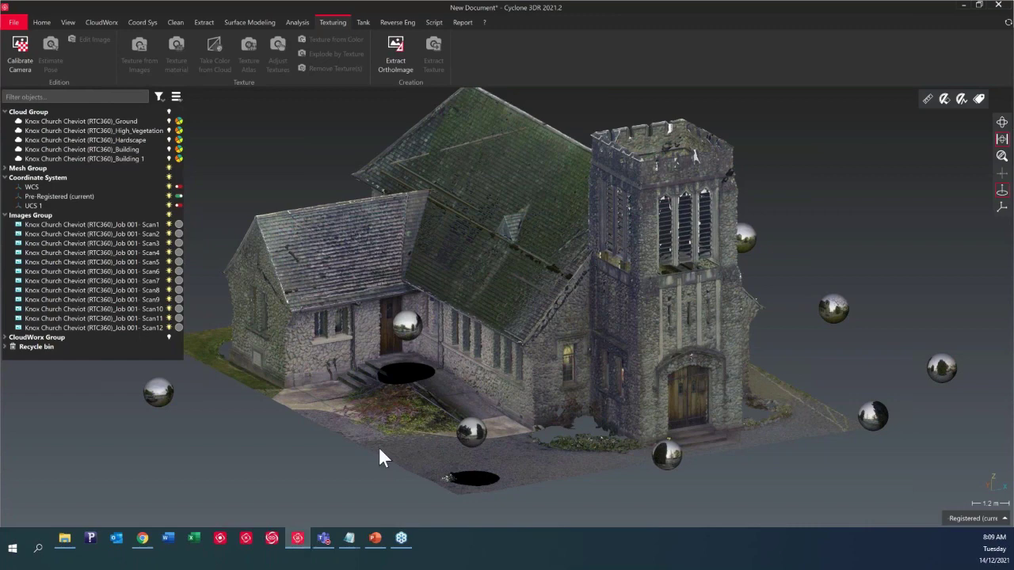
Step: In File Explorer, list the Rural Terrain folder's files with details and open Rural Terrain (eBee) classified.3dr with Leica Cyclone 3DR
left_click(65, 539)
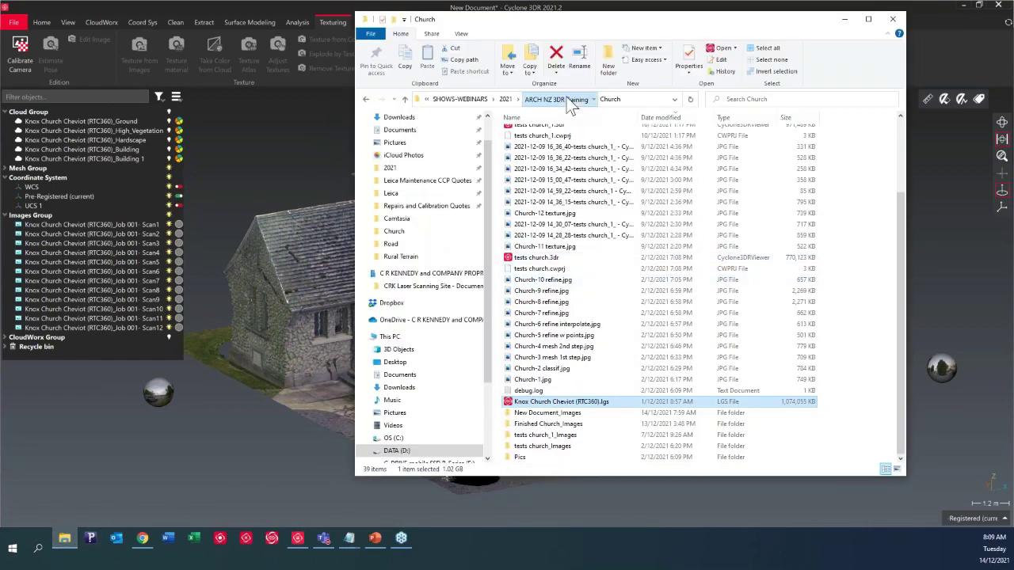
left_click(567, 102)
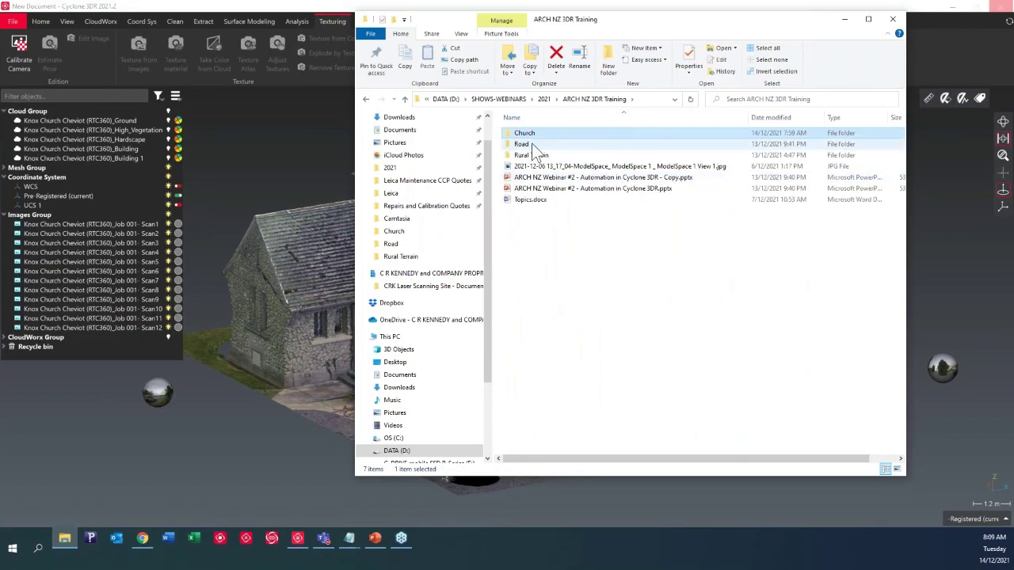
double_click(533, 154)
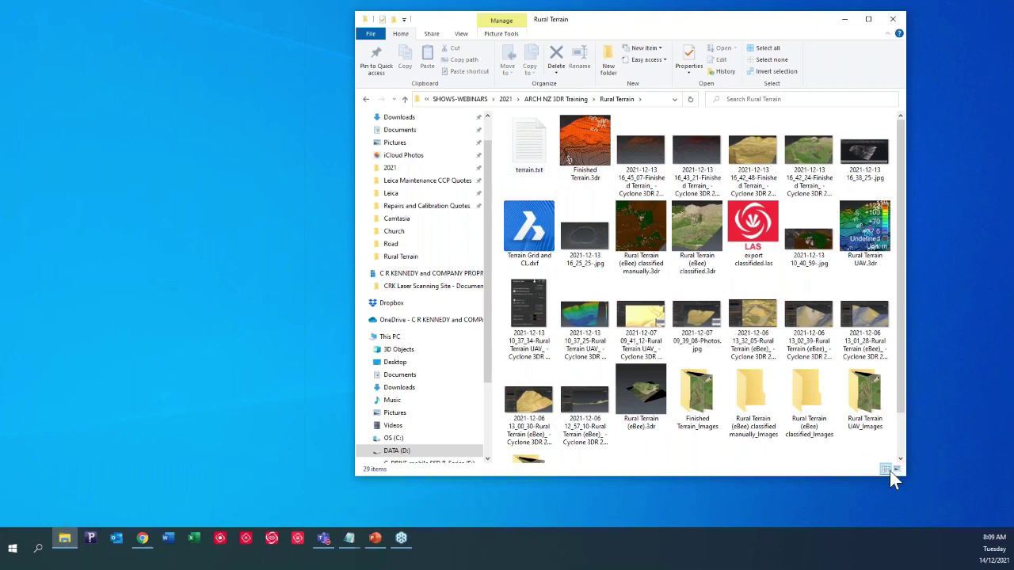
left_click(885, 469)
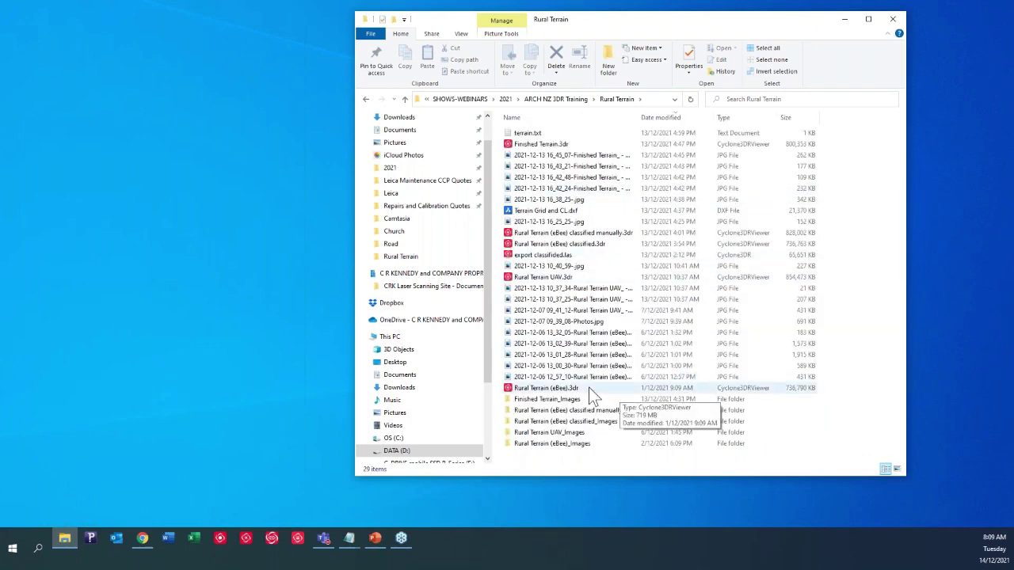
right_click(596, 243)
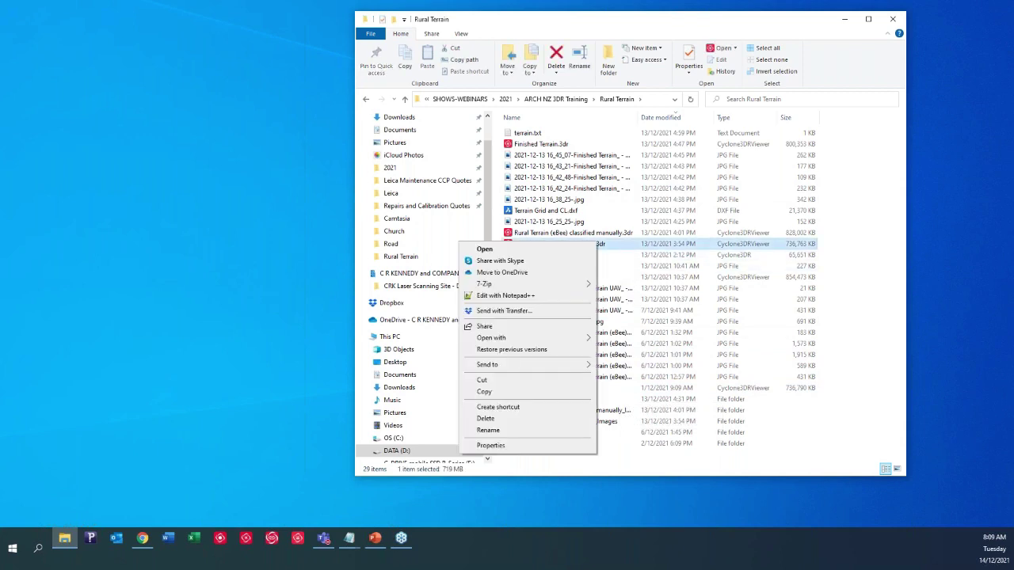
mouse_move(577, 337)
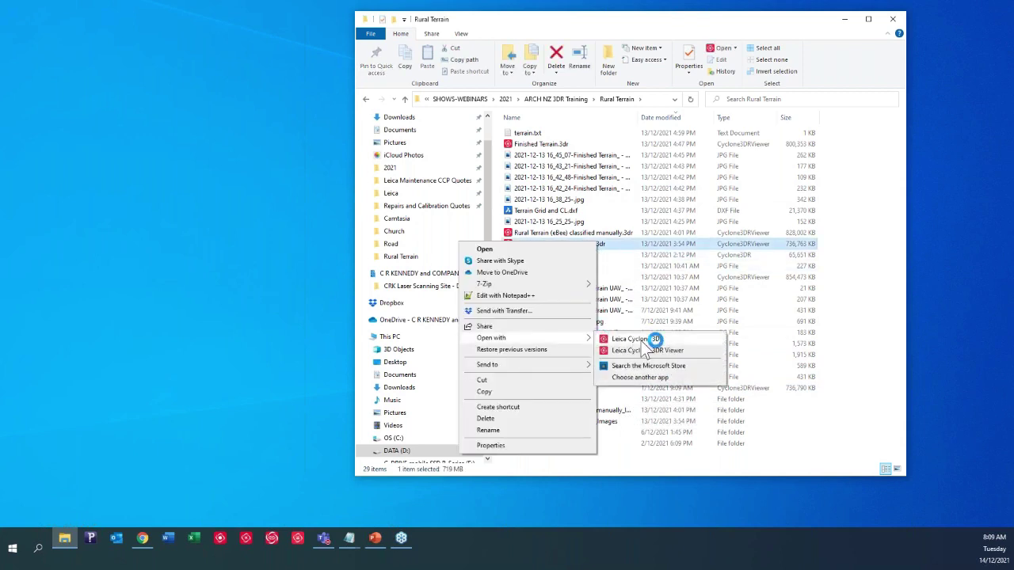
left_click(641, 340)
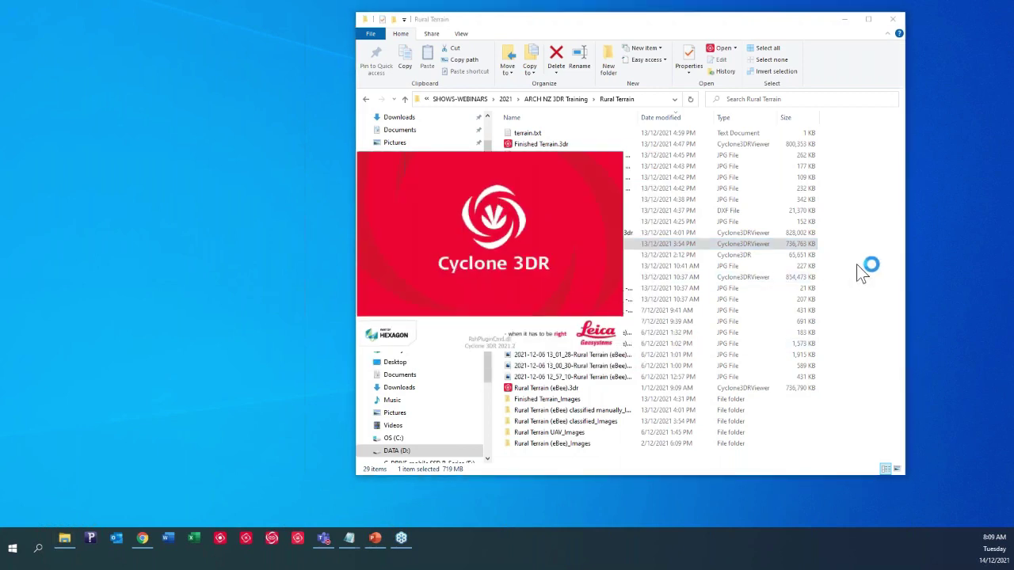
Step: Switch to the PowerPoint slide show and present the Rural Terrain Workflow slide on point cloud auto-classification
mouse_move(375, 538)
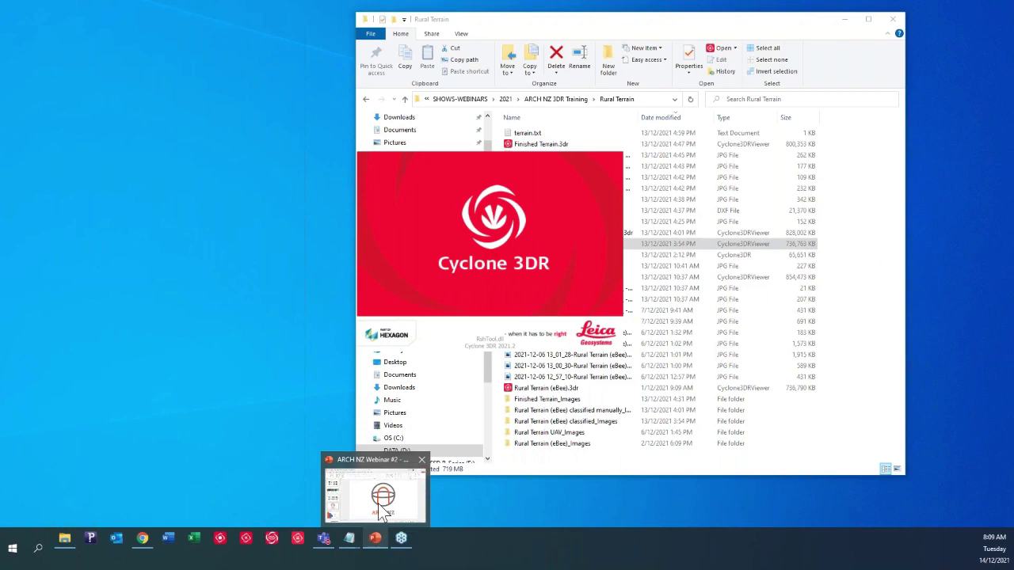
left_click(389, 501)
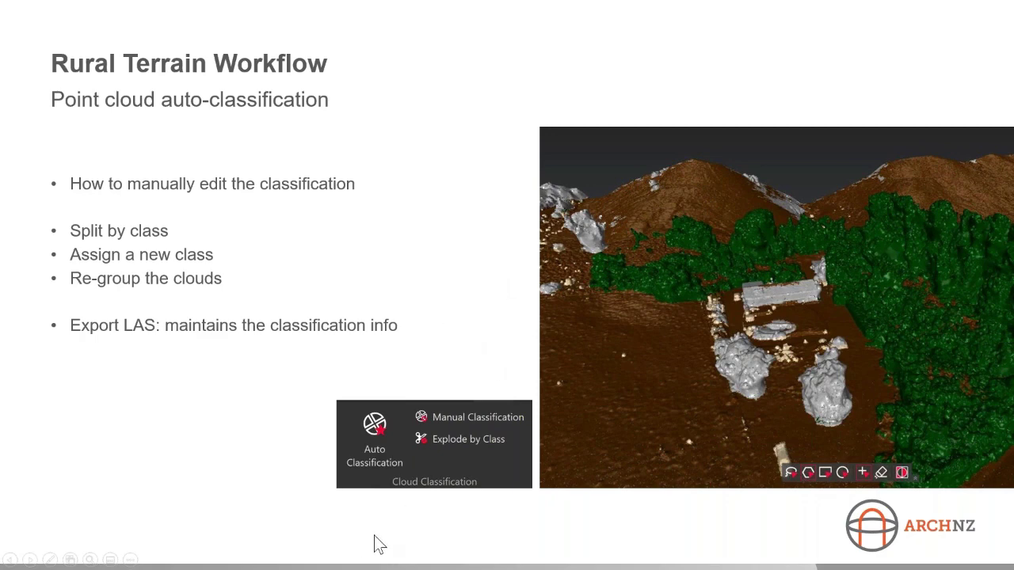
Step: Switch back to Cyclone 3DR and dismiss the reading error so the classified rural terrain document loads
key("super+Tab")
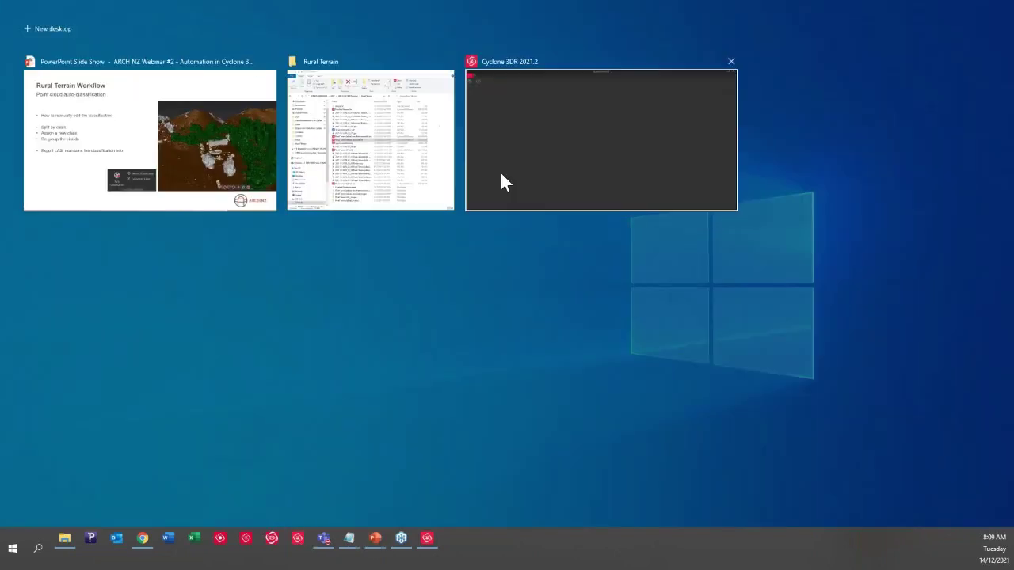
left_click(501, 175)
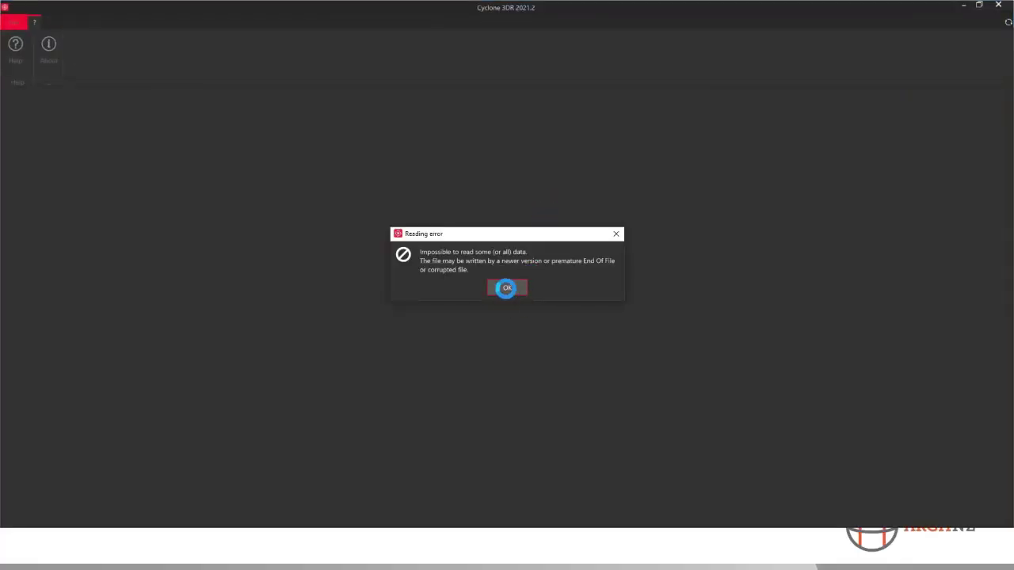
left_click(506, 287)
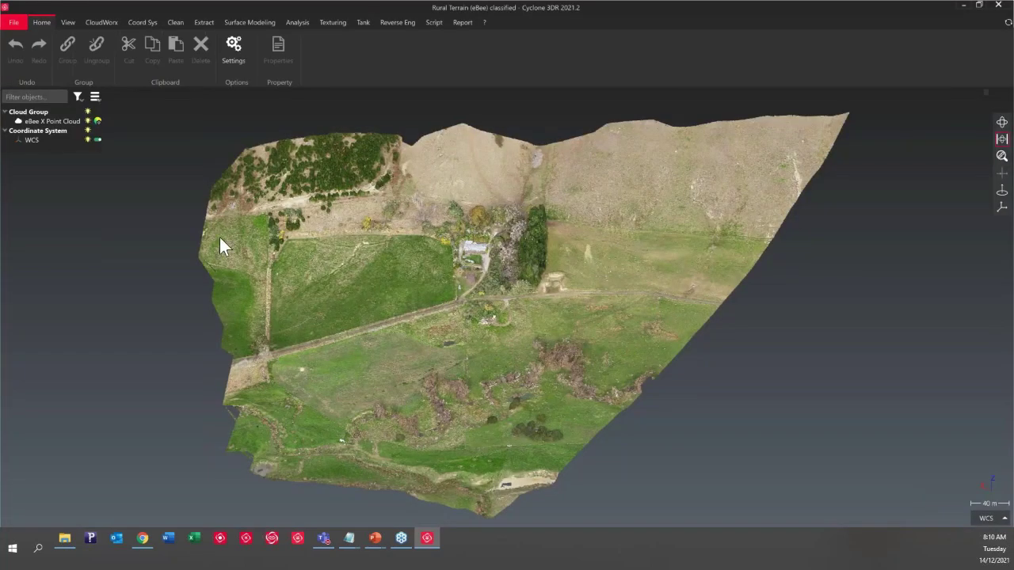
Step: Examine the real-colour eBee X Point Cloud from several angles, including close-ups of the farmhouse, parked vehicle and surrounding trees
left_click(219, 237)
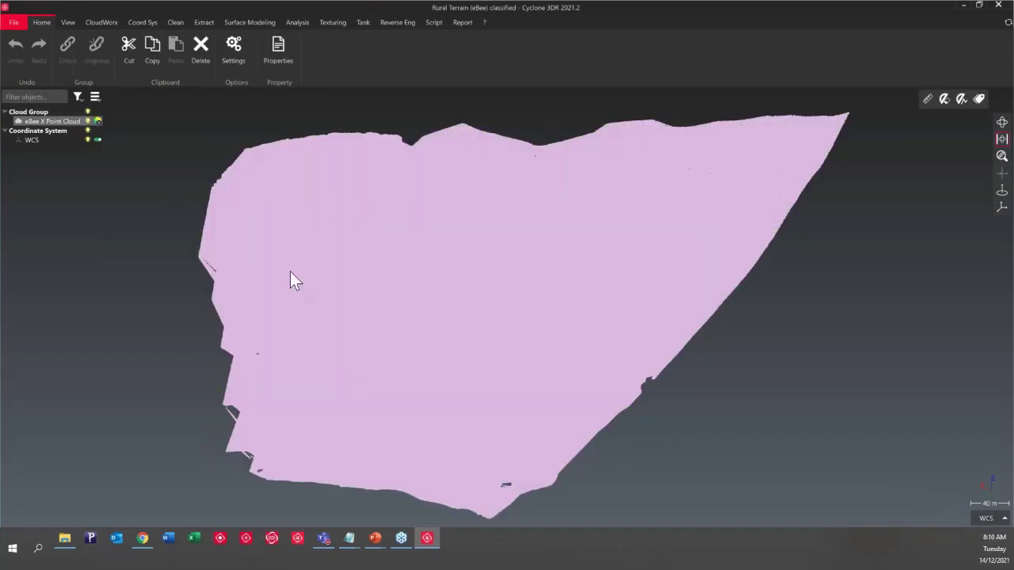
left_click(124, 339)
left_click_drag(439, 277, 438, 364)
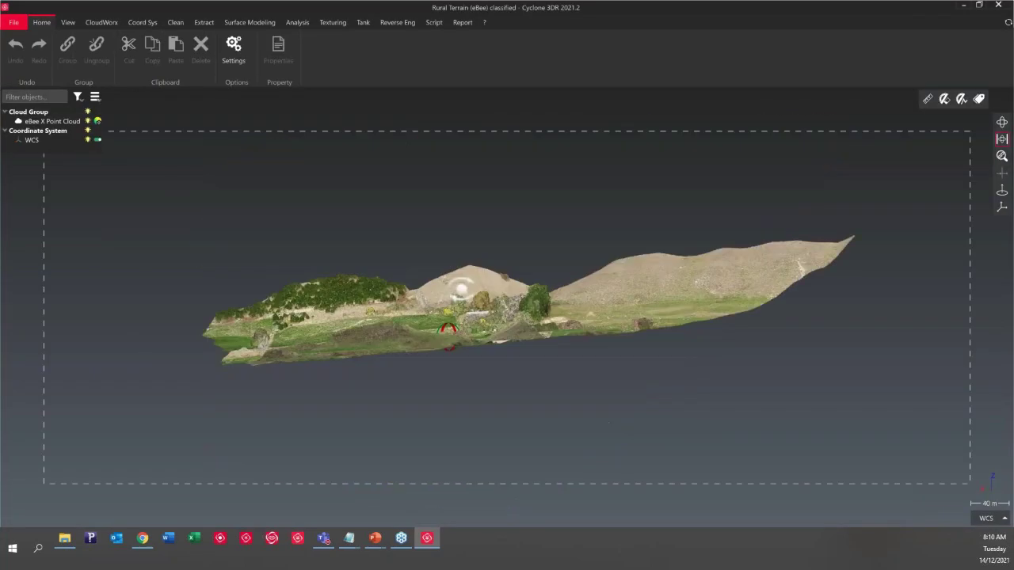
left_click_drag(503, 325, 412, 255)
scroll(435, 290, "up", 5)
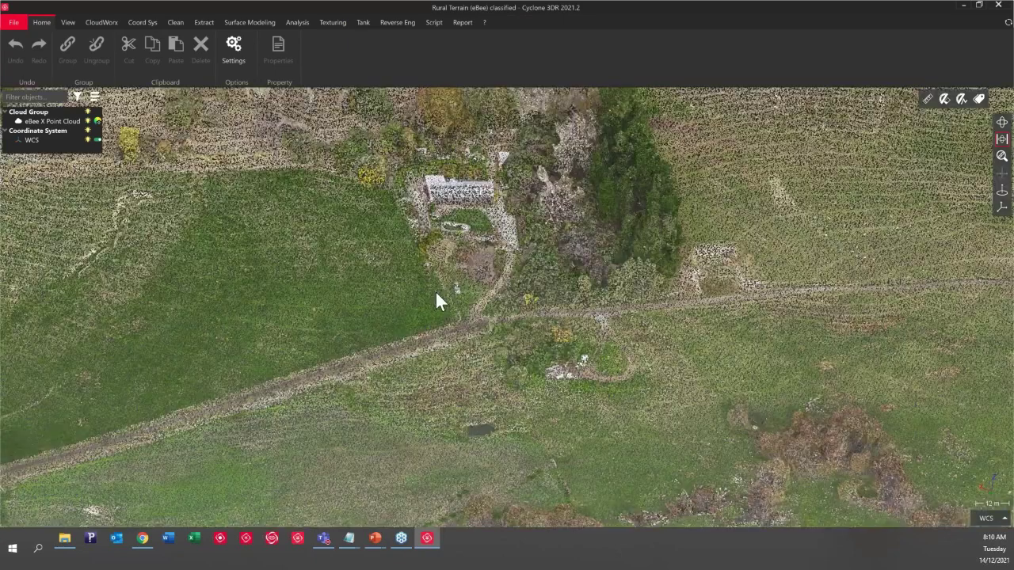
scroll(436, 295, "up", 5)
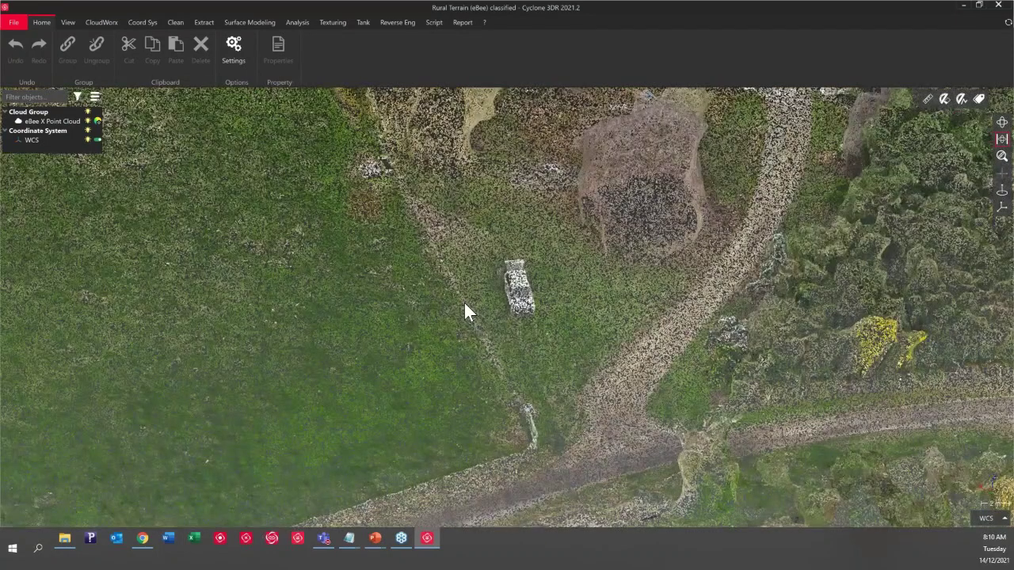
scroll(573, 404, "down", 4)
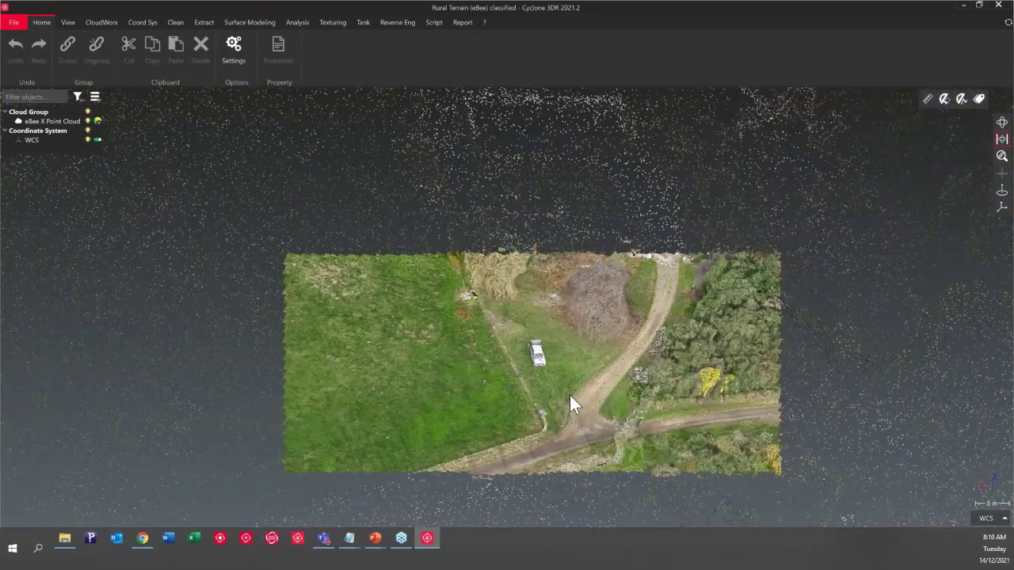
scroll(544, 373, "down", 3)
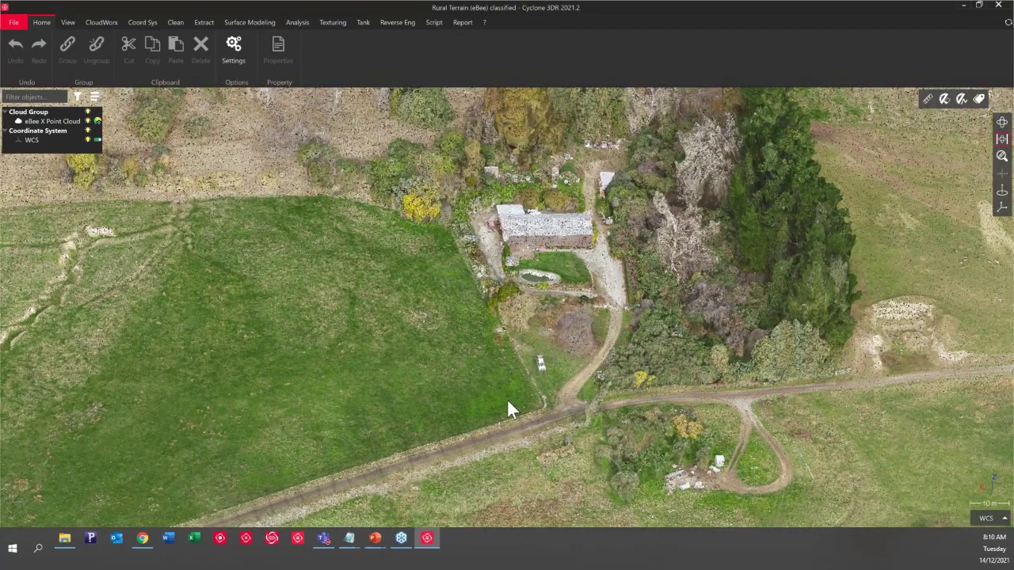
scroll(507, 398, "down", 2)
left_click_drag(543, 412, 846, 360)
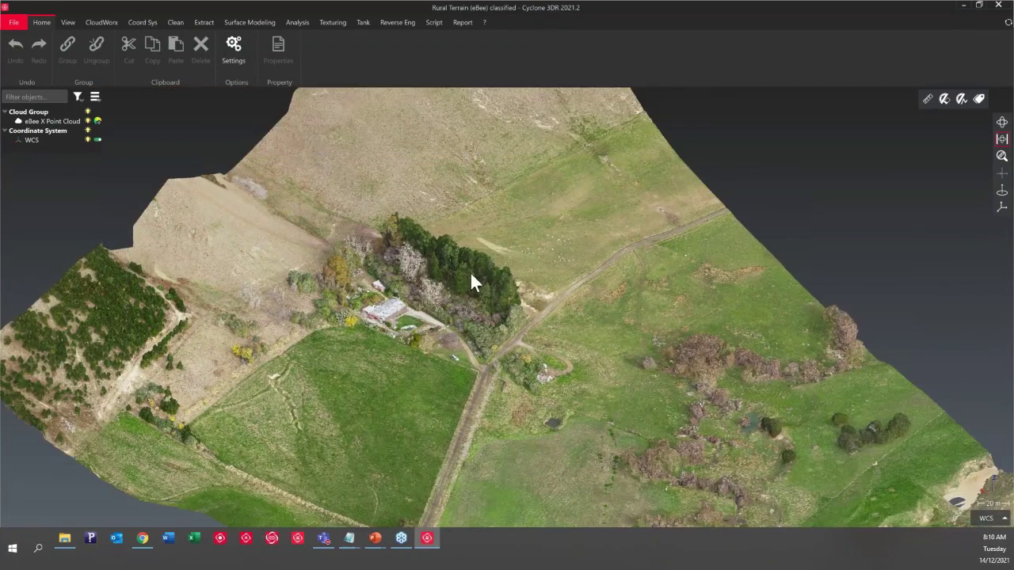
Step: Set the eBee X Point Cloud's representation to Classification and inspect the classes around the farmhouse and tree stands
left_click(97, 121)
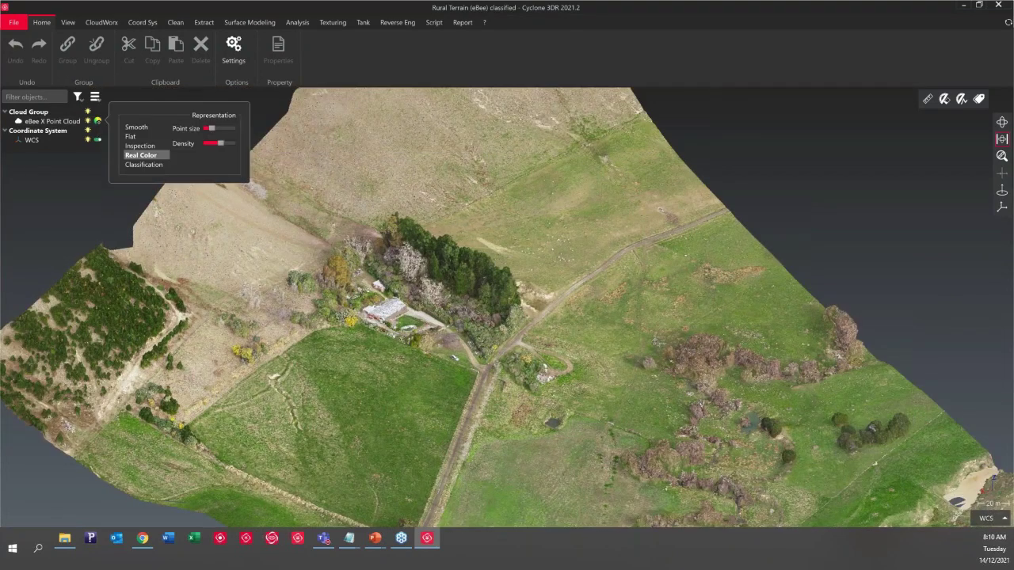
left_click(144, 165)
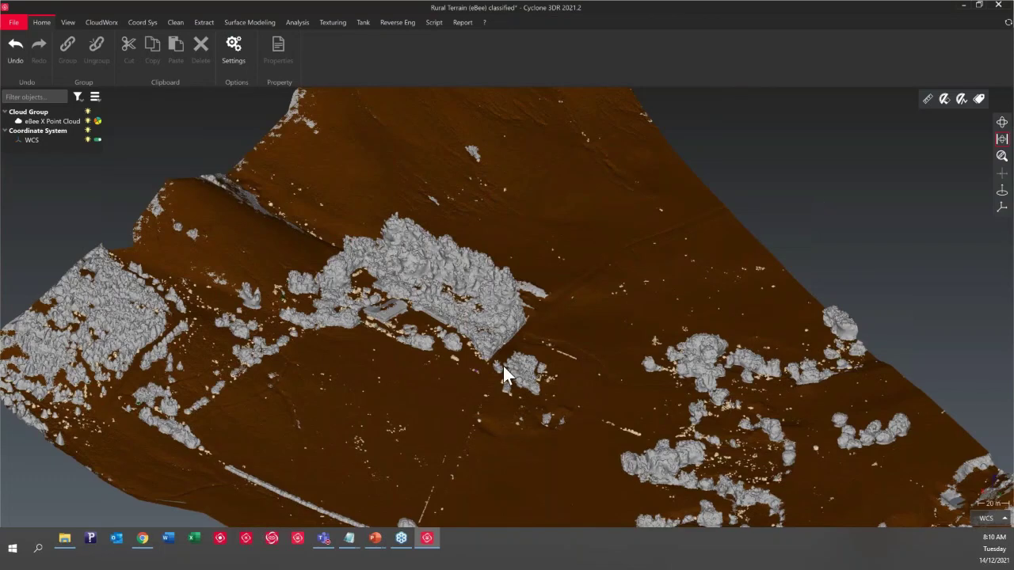
left_click_drag(503, 366, 354, 435)
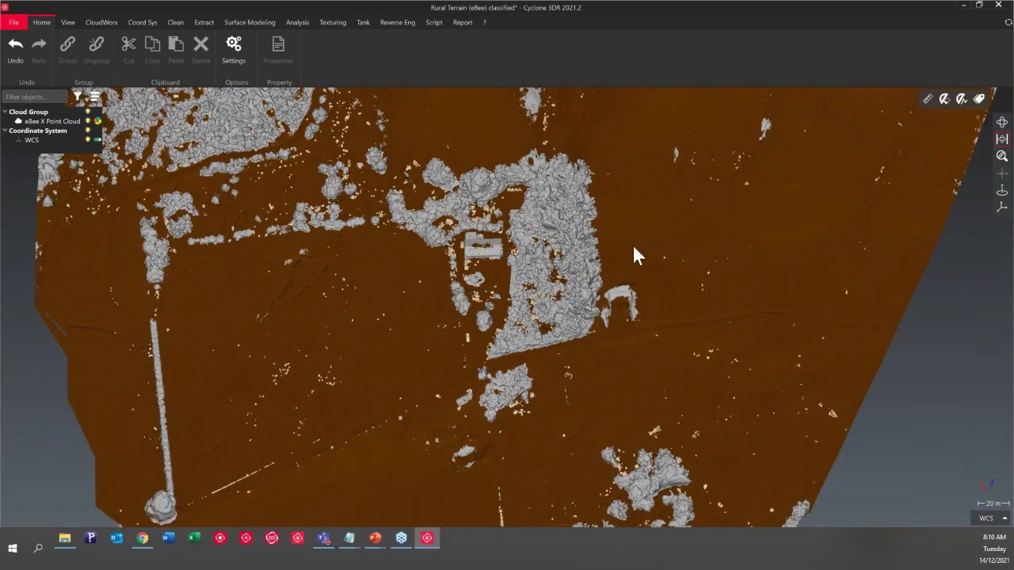
scroll(721, 277, "down", 2)
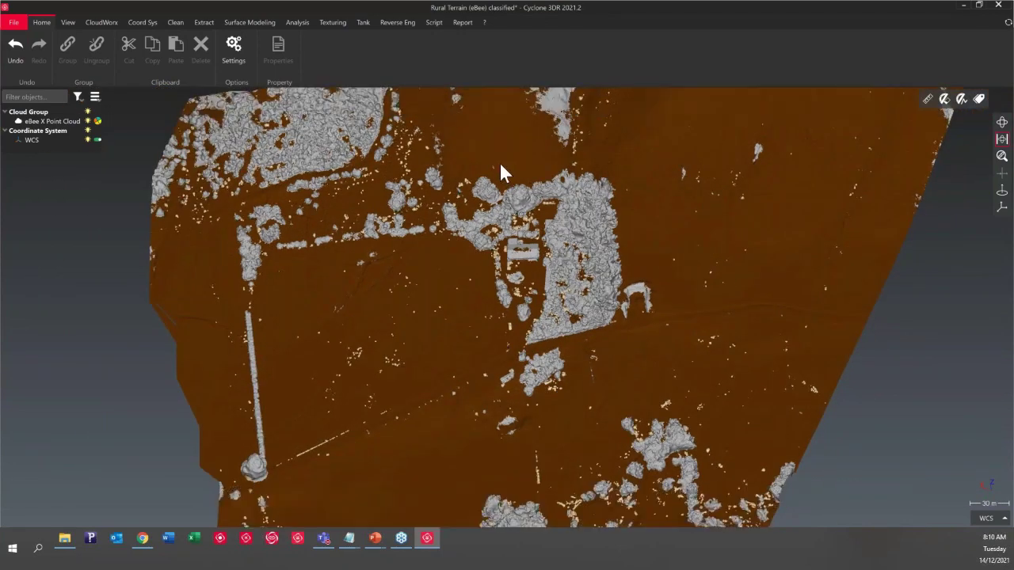
Step: Start Manual Classification on the eBee X Point Cloud and review its class list against the terrain, including the Building class
left_click(500, 165)
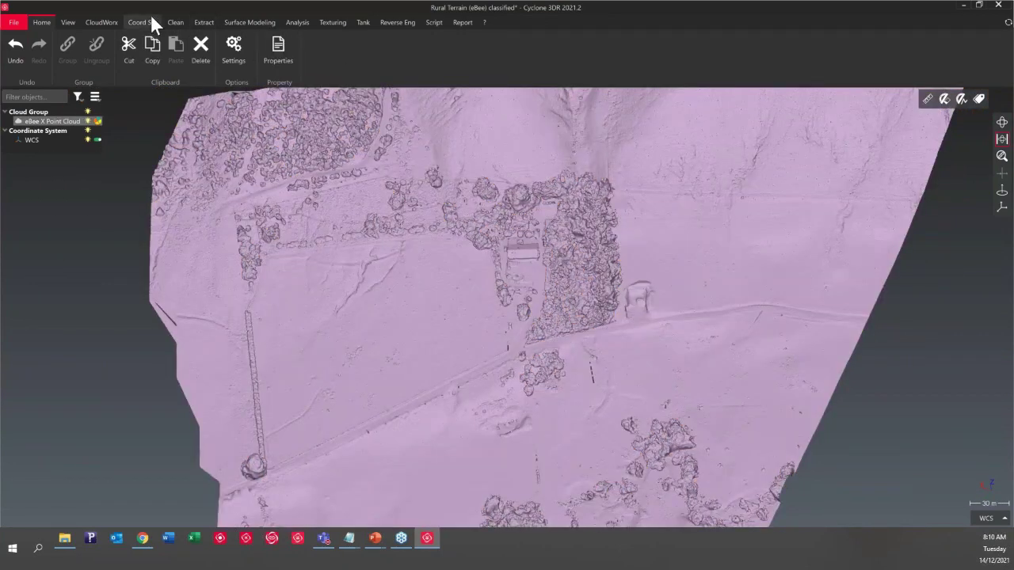
left_click(182, 17)
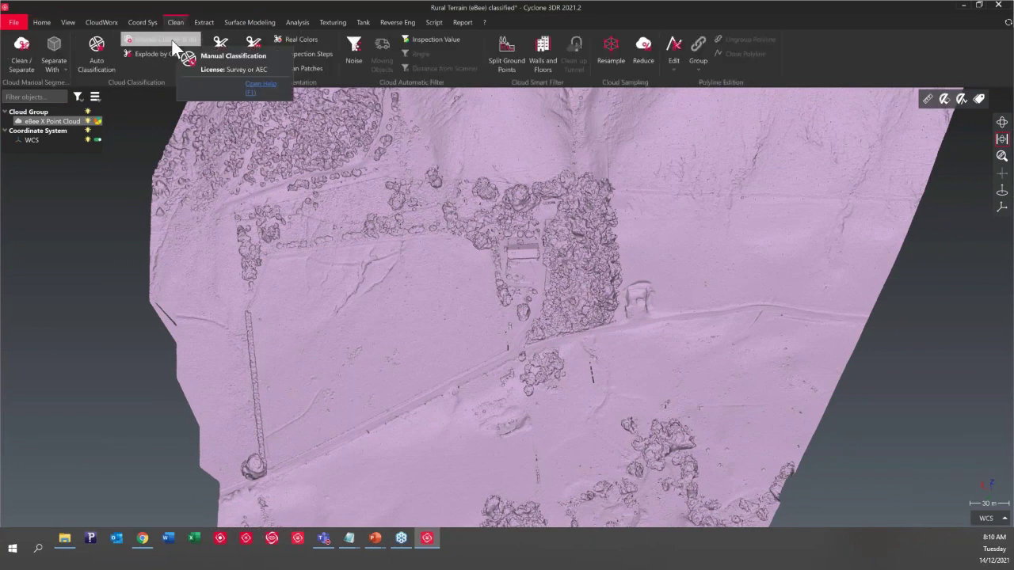
left_click(175, 38)
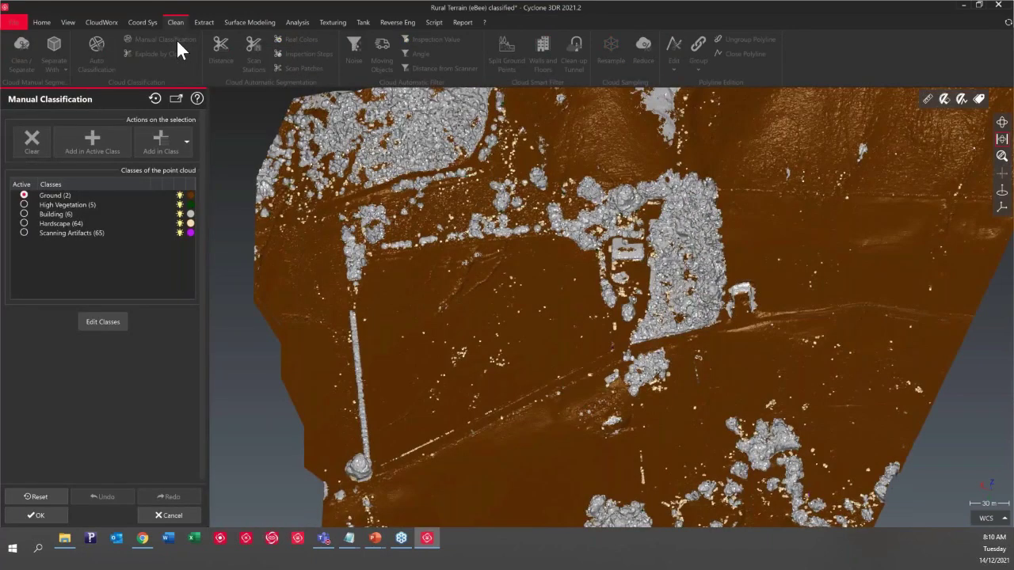
left_click_drag(697, 308, 697, 237)
left_click_drag(677, 277, 689, 326)
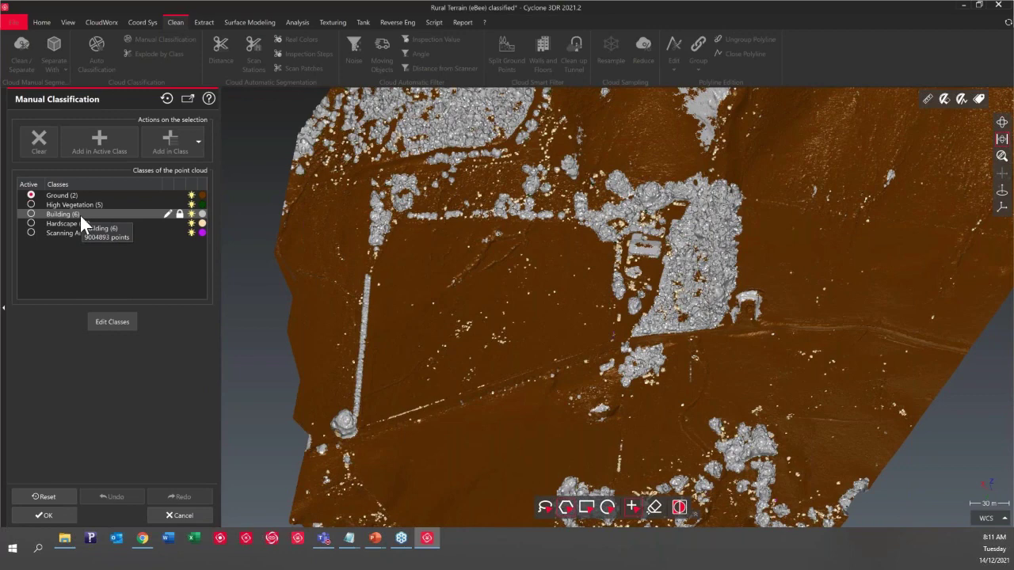
Step: Make High Vegetation (5) the active class and hide the Ground, Hardscape and Scanning Artifacts classes
left_click(30, 205)
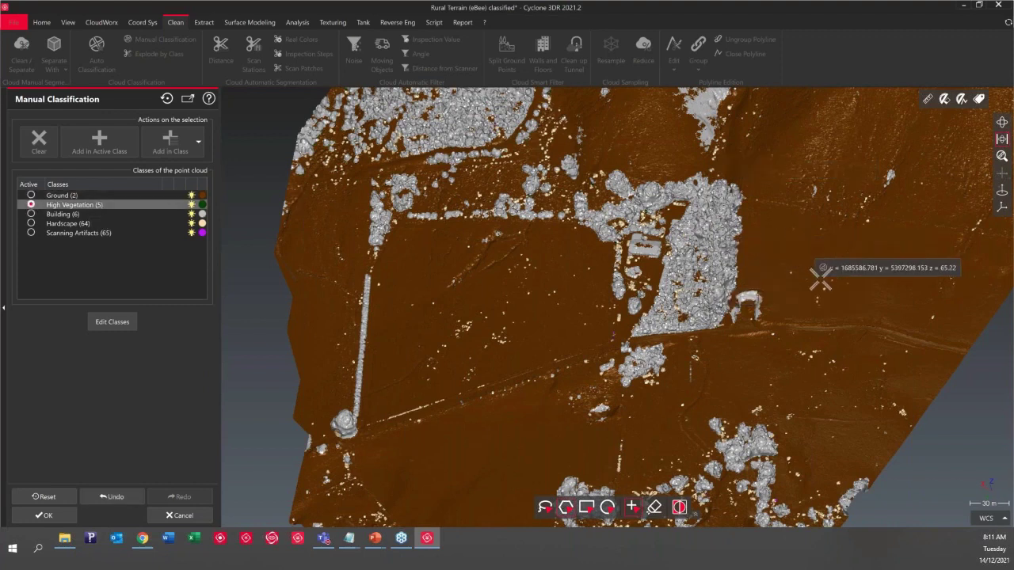
scroll(774, 225, "up", 2)
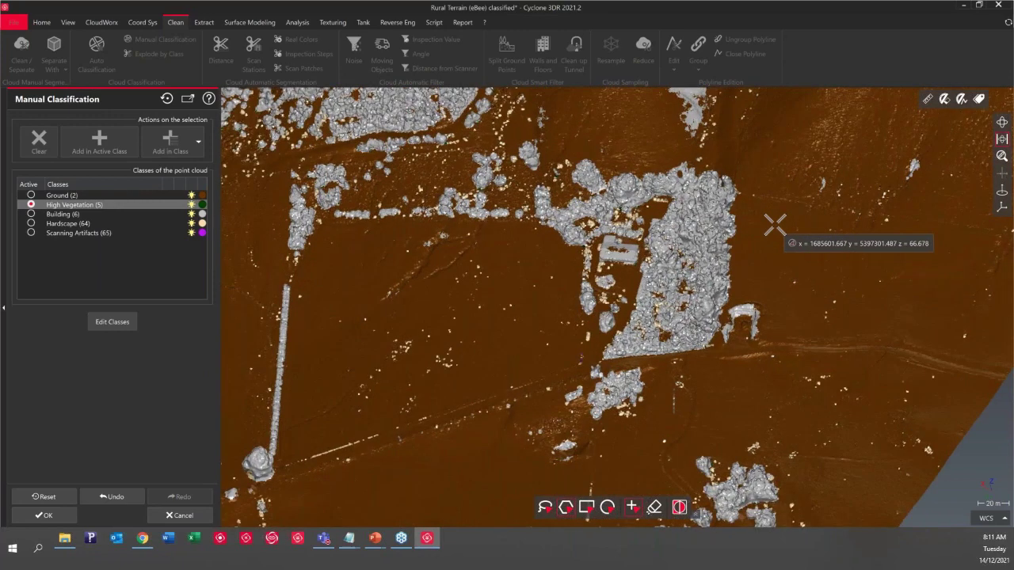
scroll(774, 226, "up", 2)
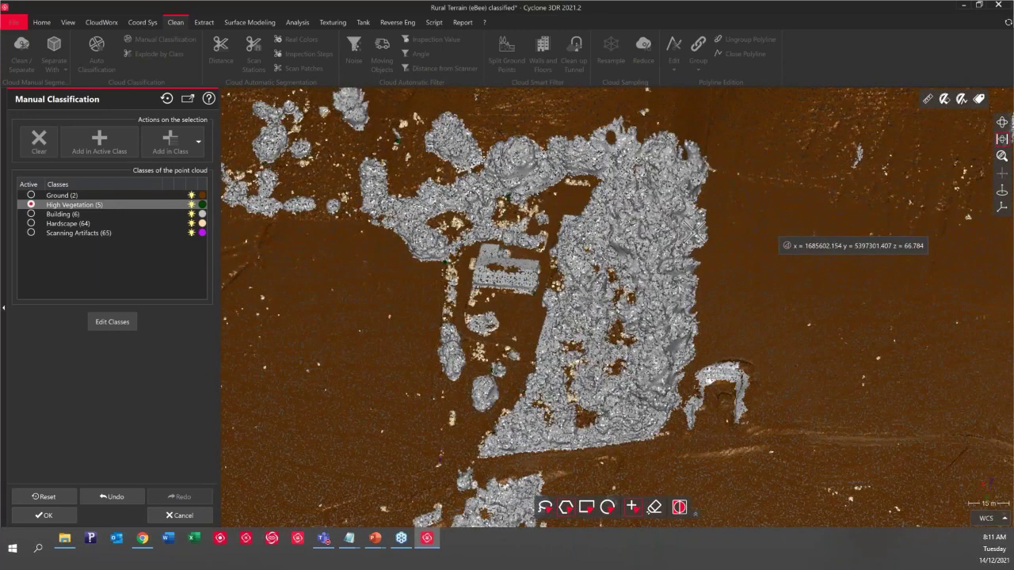
left_click_drag(780, 241, 784, 247)
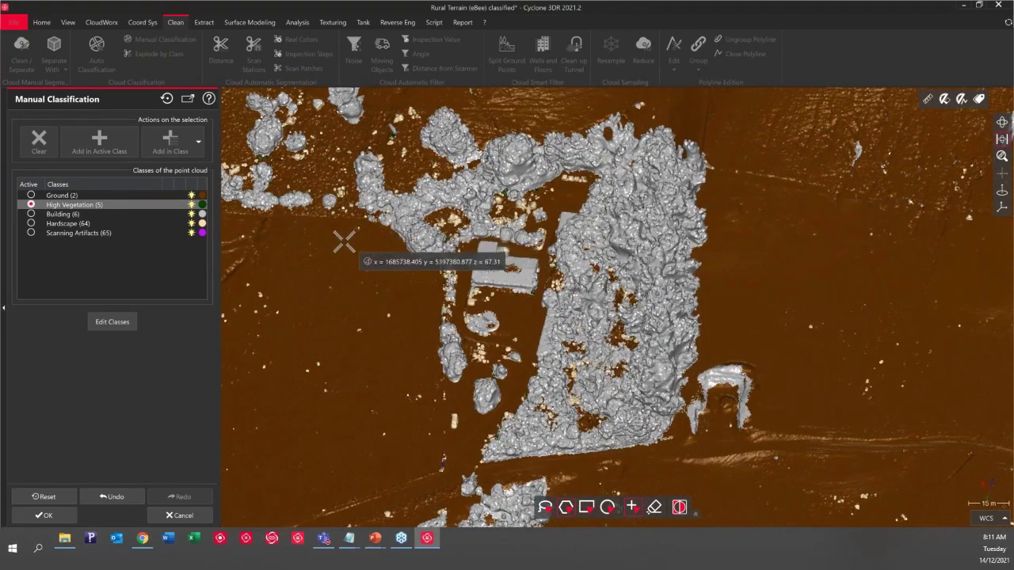
left_click(191, 195)
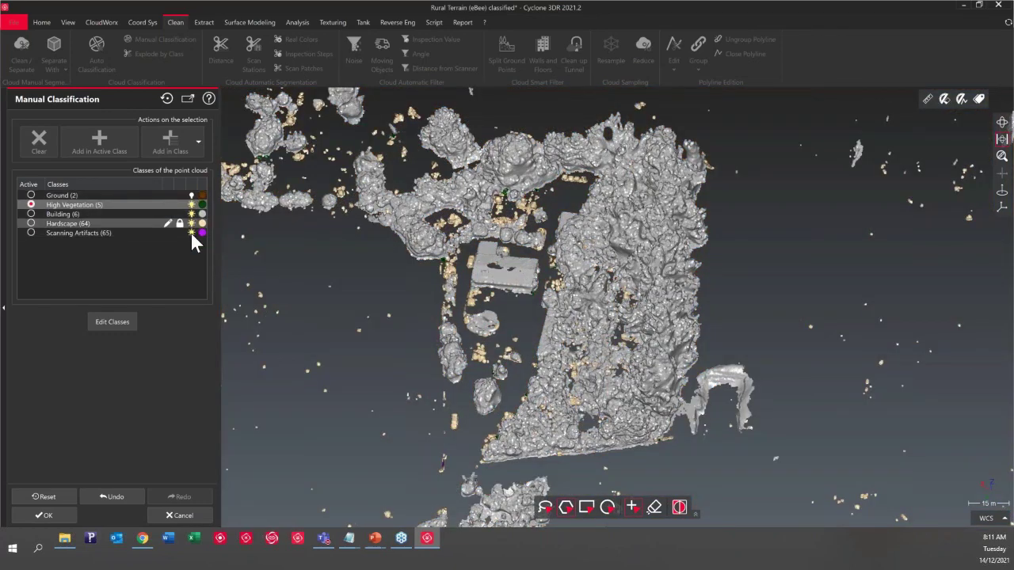
left_click(191, 233)
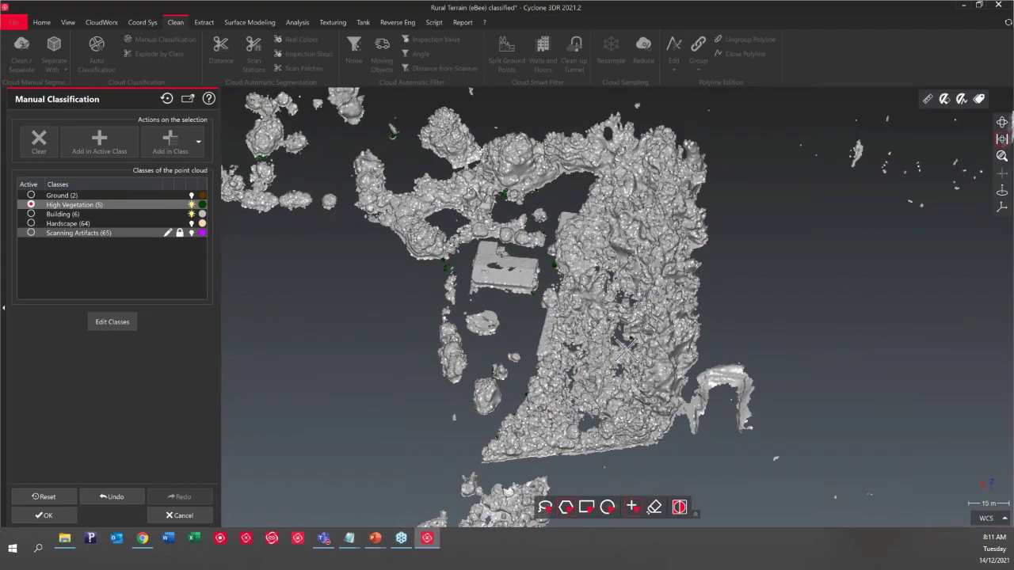
left_click_drag(613, 368, 616, 358)
scroll(571, 282, "down", 2)
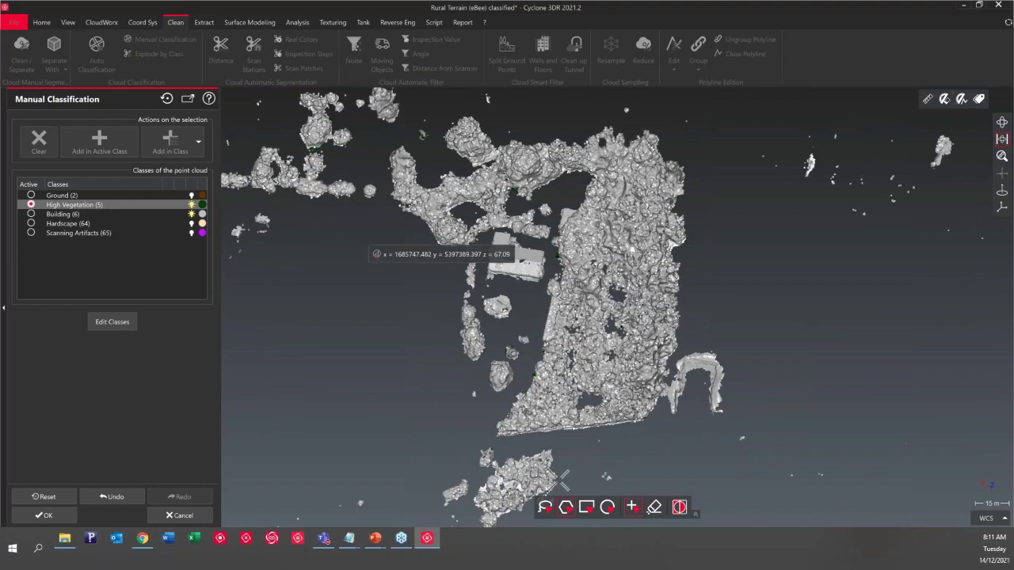
Step: Outline the large tree block beside the house and the adjoining trees with a polygon selection, up to the house roof
left_click(498, 413)
left_click(480, 444)
left_click(662, 414)
left_click(691, 323)
left_click(702, 212)
left_click(680, 132)
left_click(599, 118)
left_click(509, 121)
left_click(451, 109)
left_click(400, 128)
left_click(381, 150)
left_click(305, 158)
left_click(290, 212)
left_click(394, 213)
left_click(439, 253)
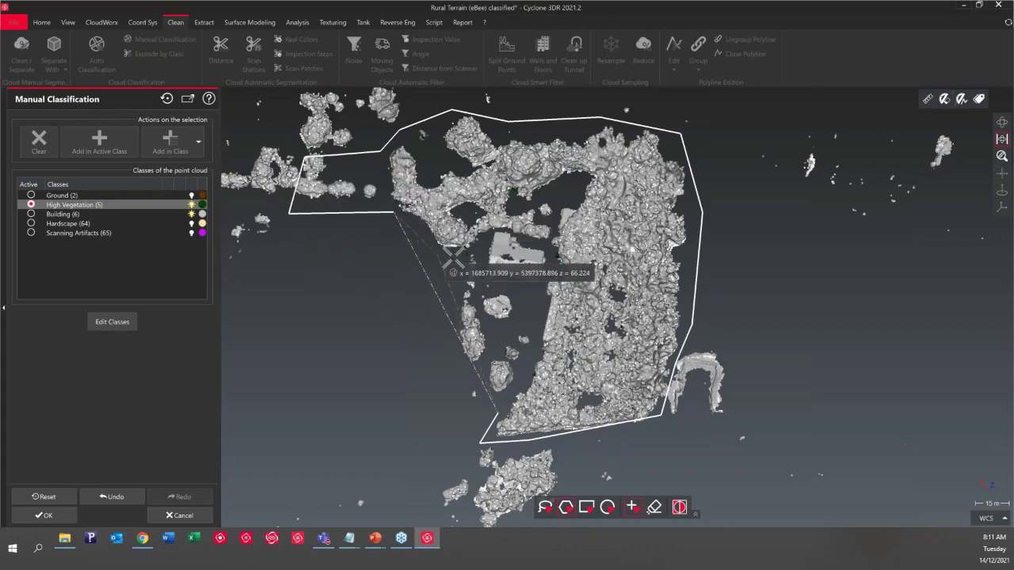
left_click(472, 251)
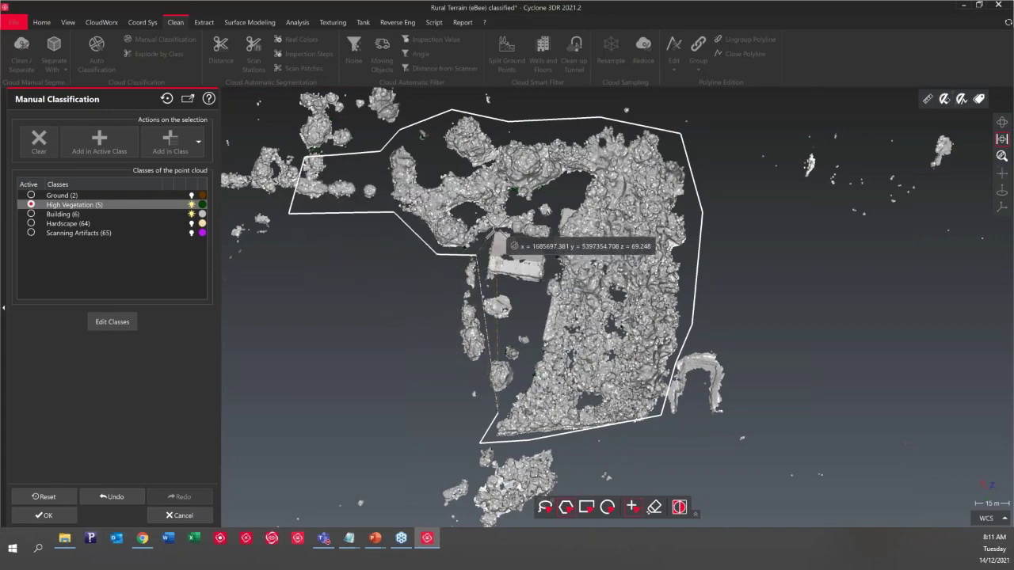
Step: Route the polygon contour around the house roof to exclude it, follow the tree block's near edge and close the selection
scroll(493, 232, "up", 3)
left_click(494, 235)
left_click(633, 283)
left_click(653, 333)
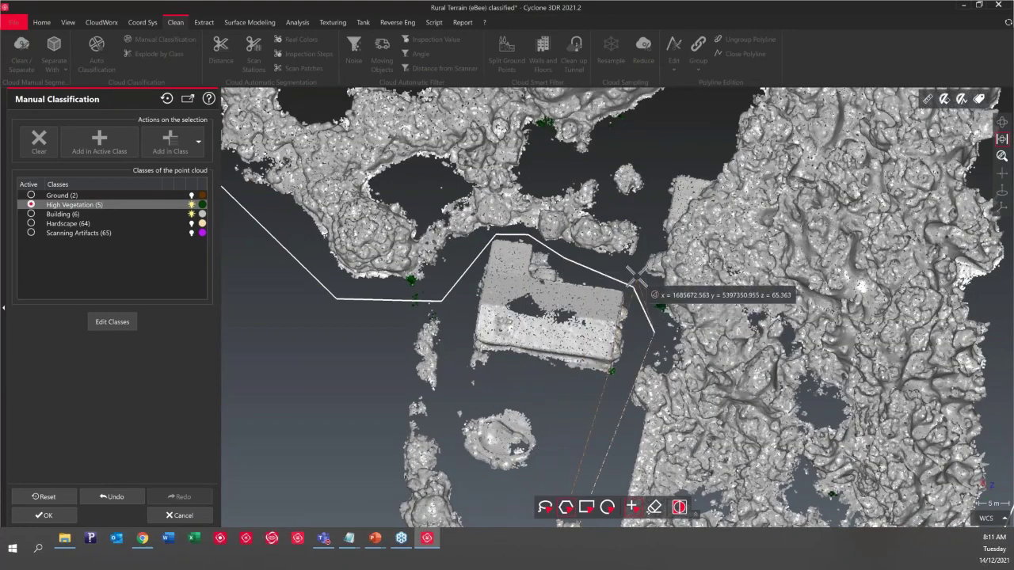
scroll(636, 279, "down", 1)
scroll(634, 341, "down", 5)
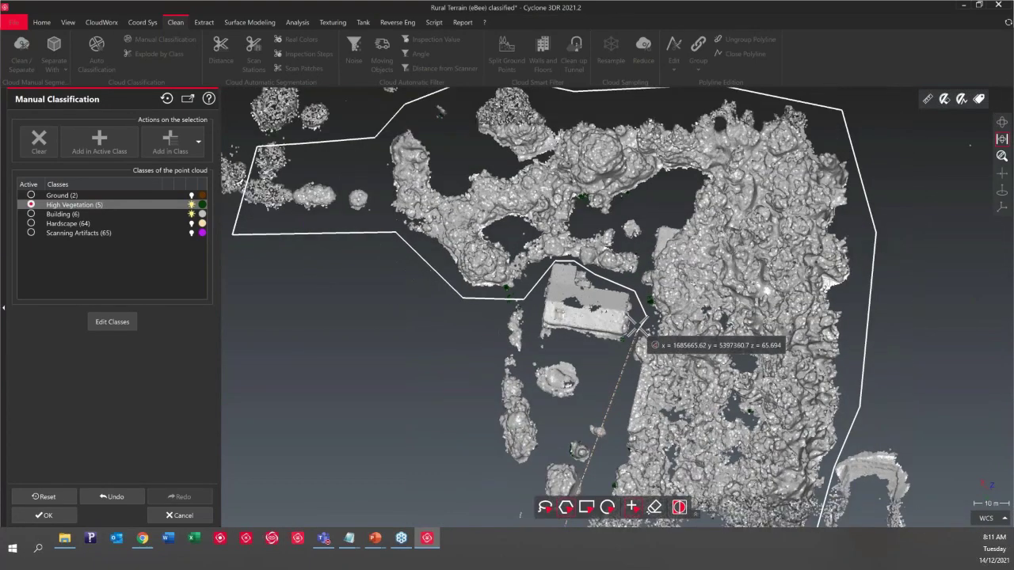
left_click(580, 395)
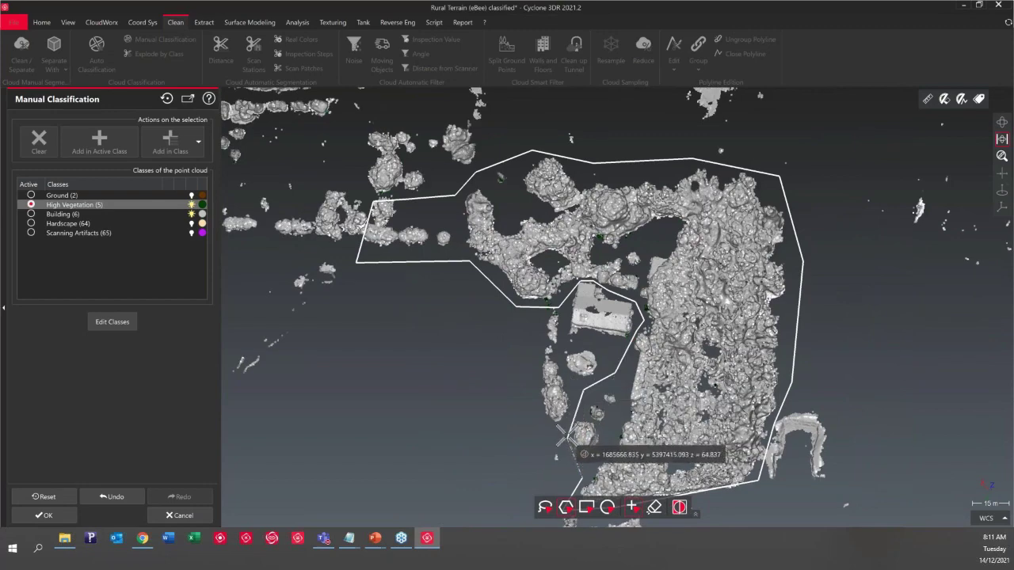
scroll(563, 435, "down", 2)
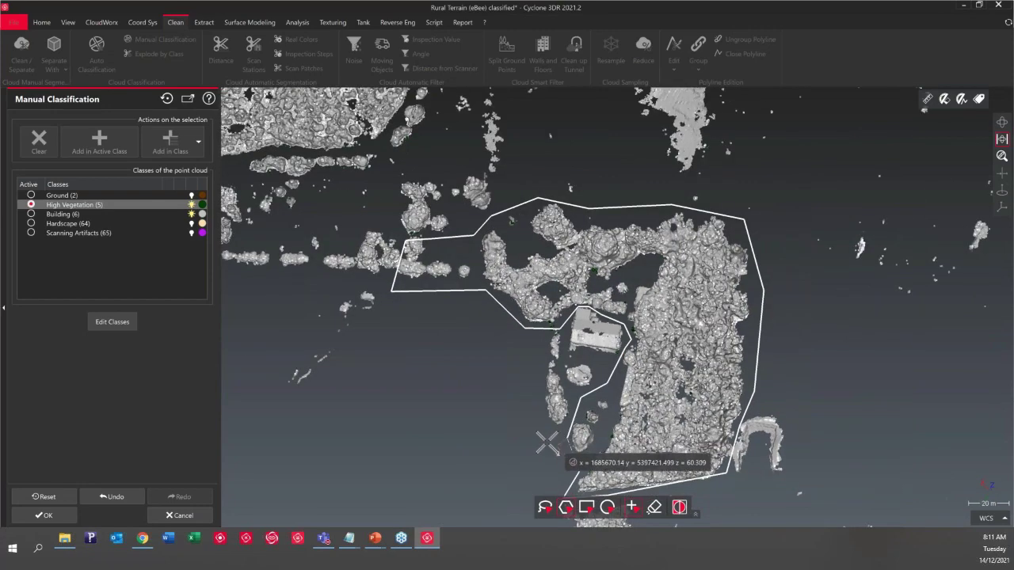
right_click(546, 442)
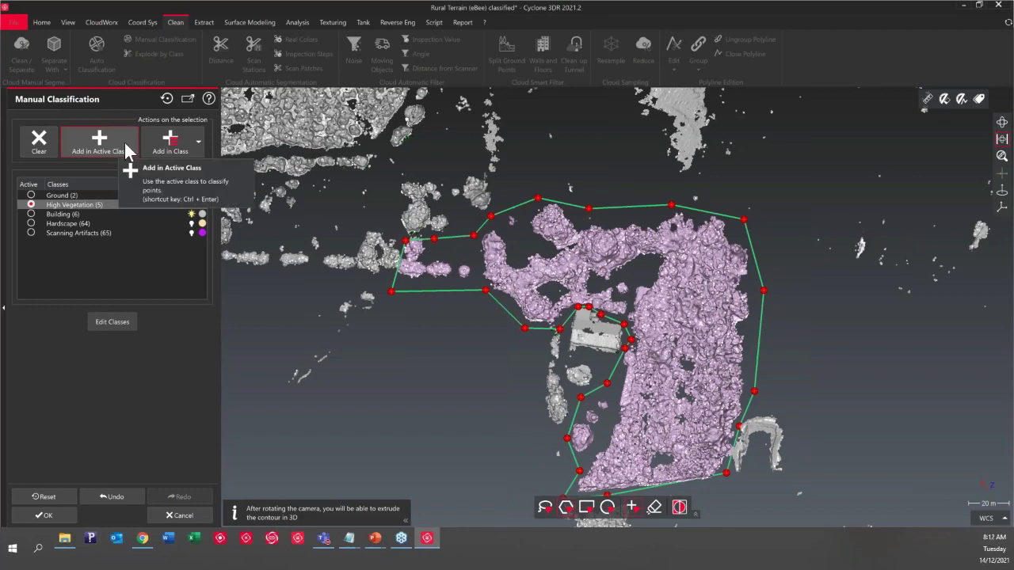
Step: Assign the selected tree points to the active High Vegetation class and validate the manual classification
left_click(125, 142)
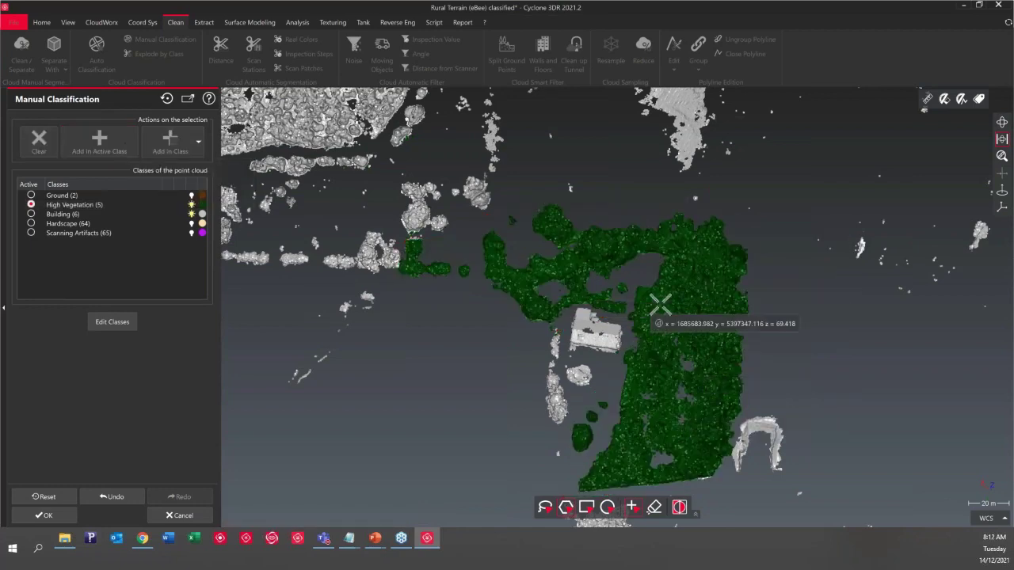
scroll(660, 304, "down", 5)
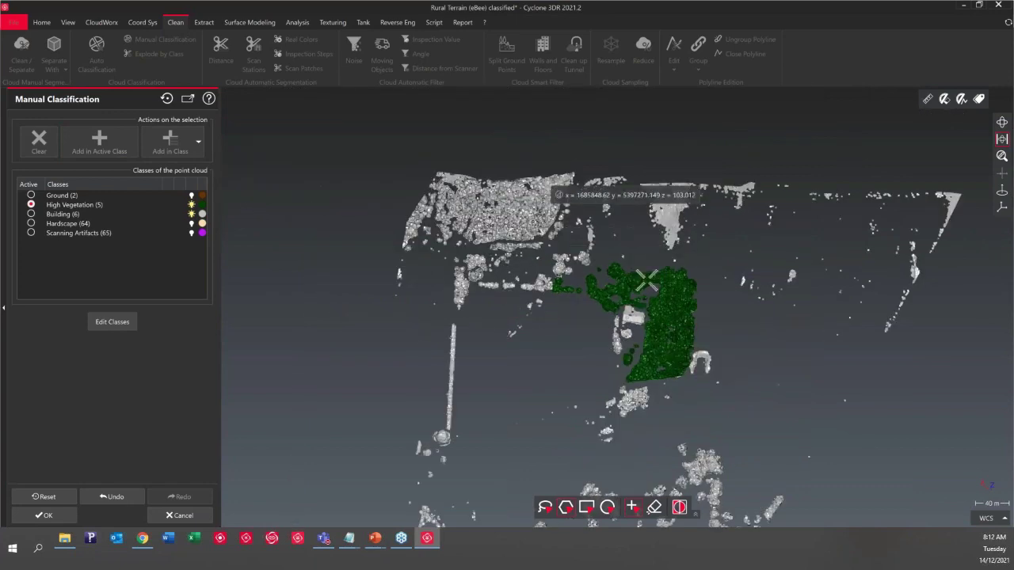
scroll(541, 209, "down", 2)
scroll(732, 408, "down", 3)
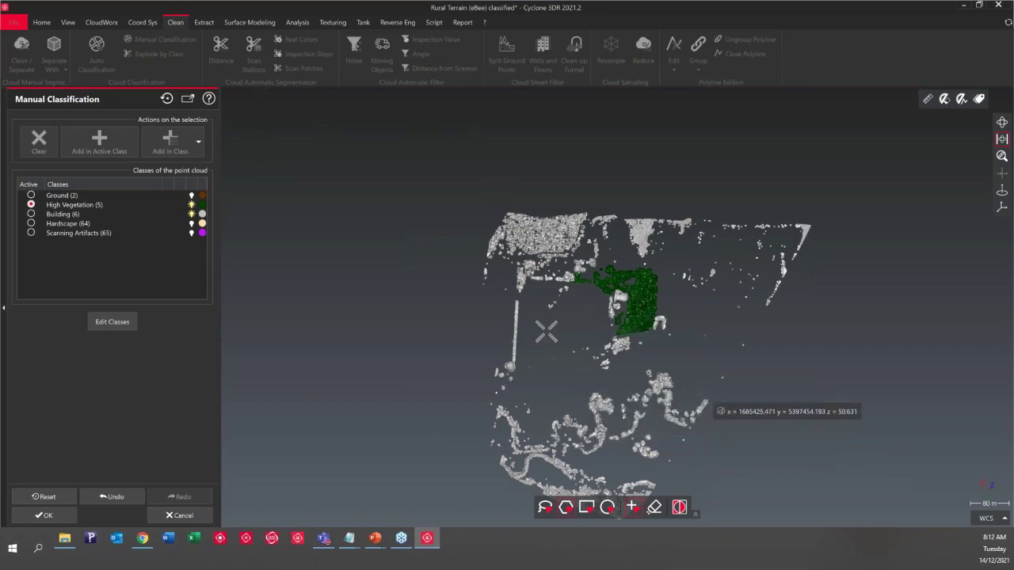
scroll(728, 412, "up", 2)
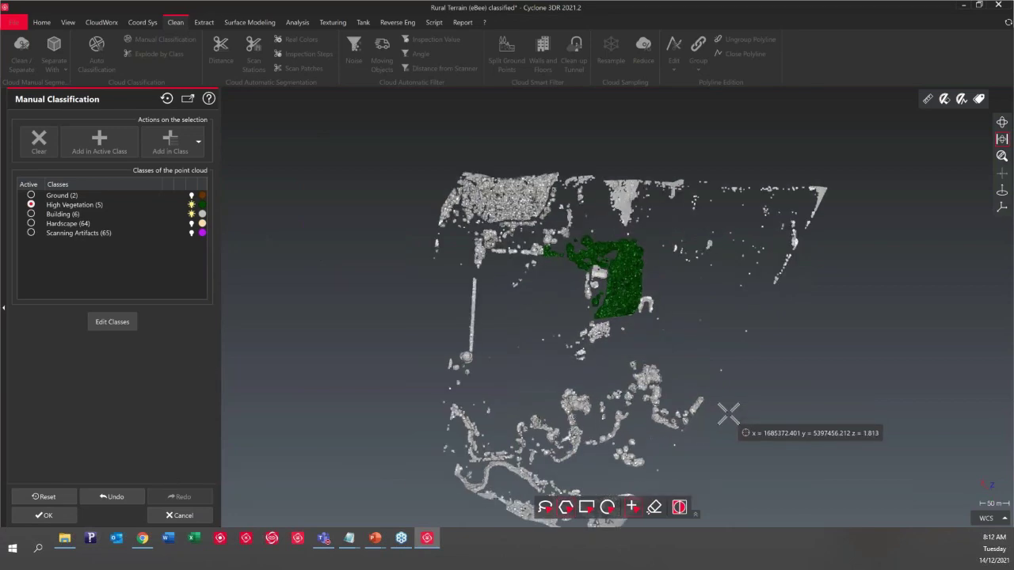
scroll(728, 412, "up", 1)
left_click(43, 515)
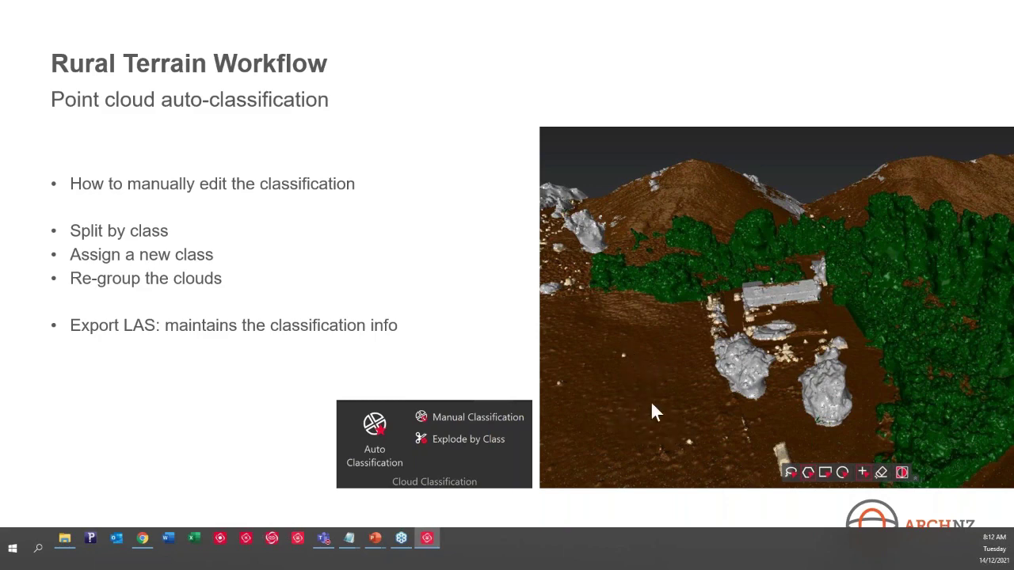
Step: Advance the presentation to the Automatic DTM extraction slide, and switch back to Cyclone 3DR
left_click(752, 507)
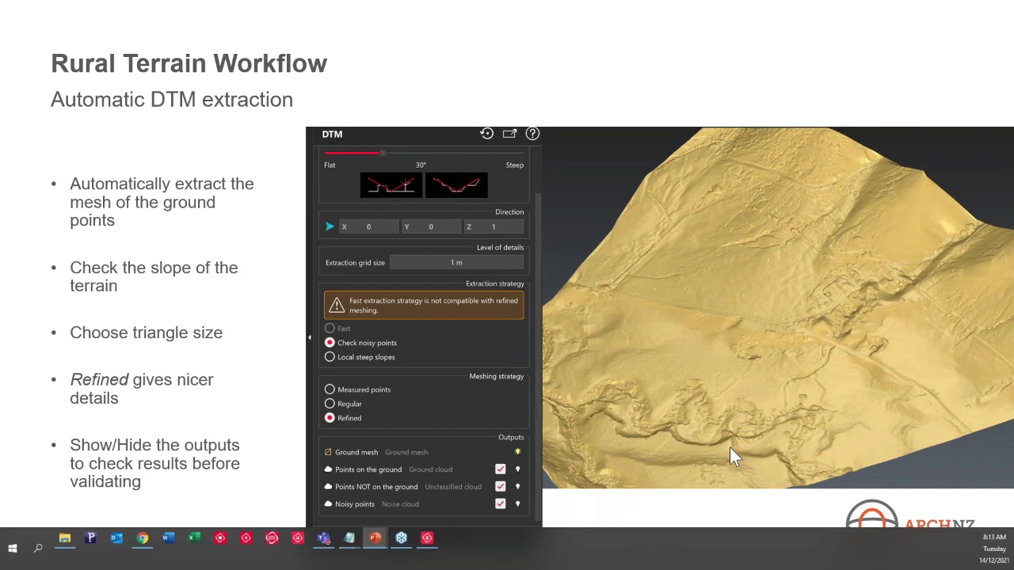
key("super+Tab")
left_click(368, 126)
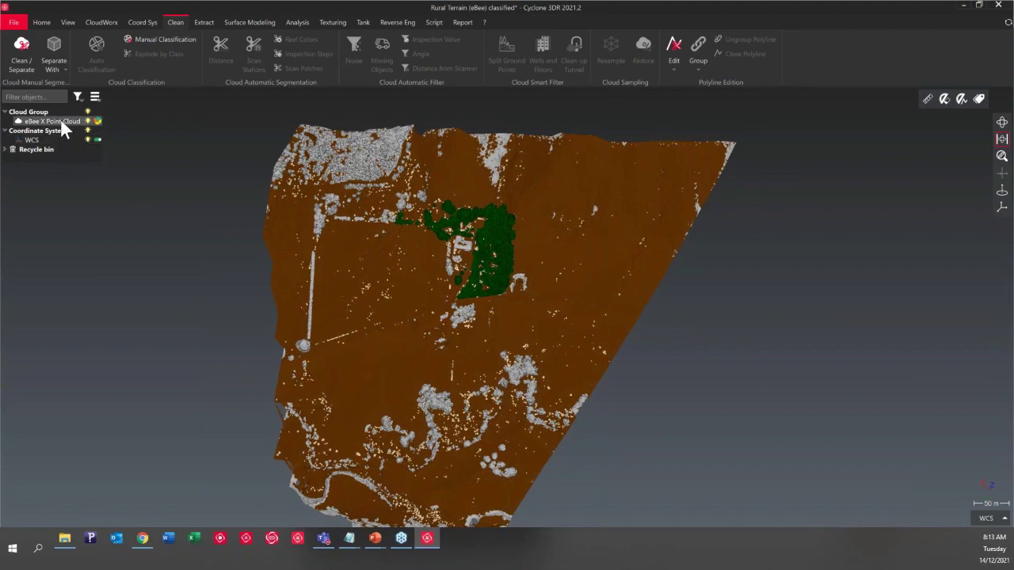
Step: Display the eBee X Point Cloud in Real Color representation
left_click(97, 121)
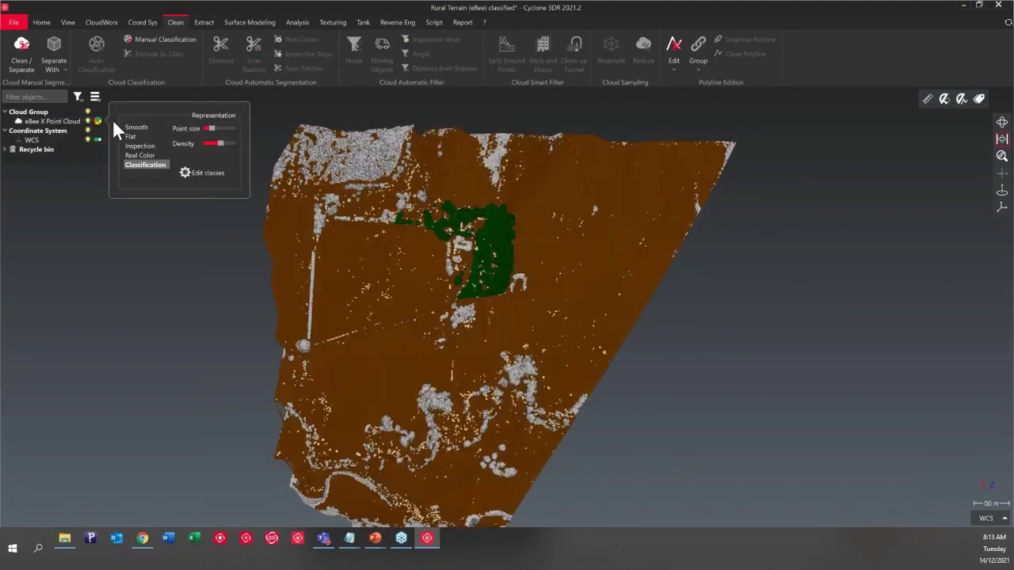
left_click(145, 154)
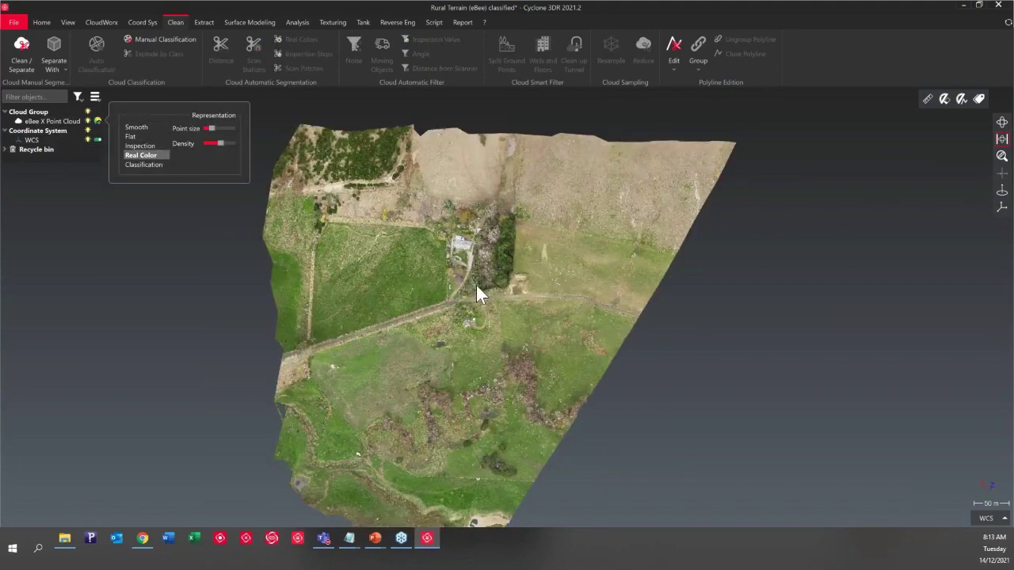
left_click_drag(478, 287, 508, 222)
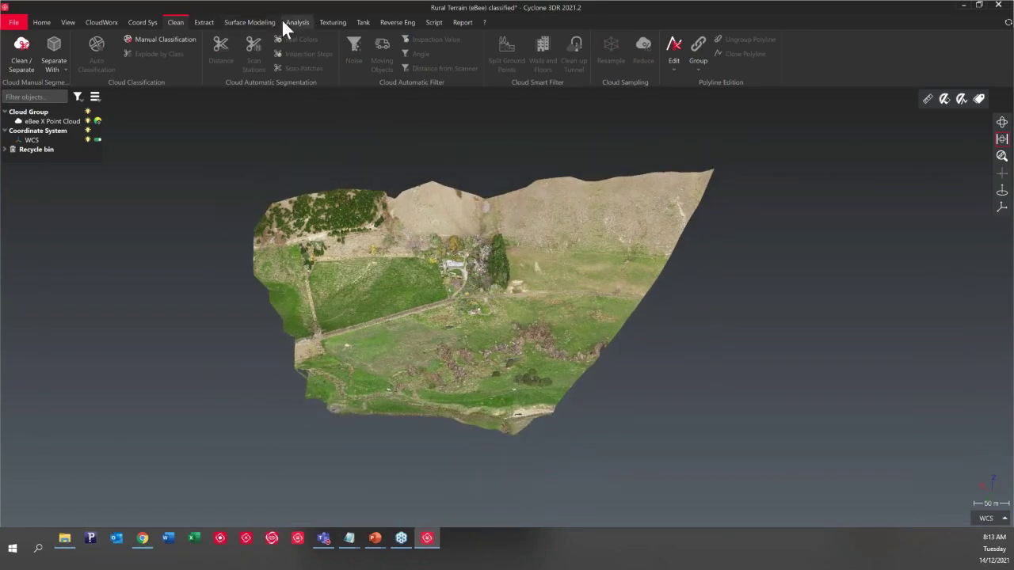
Step: Select the terrain point cloud and start the DTM extraction on it
left_click(252, 21)
left_click(602, 234)
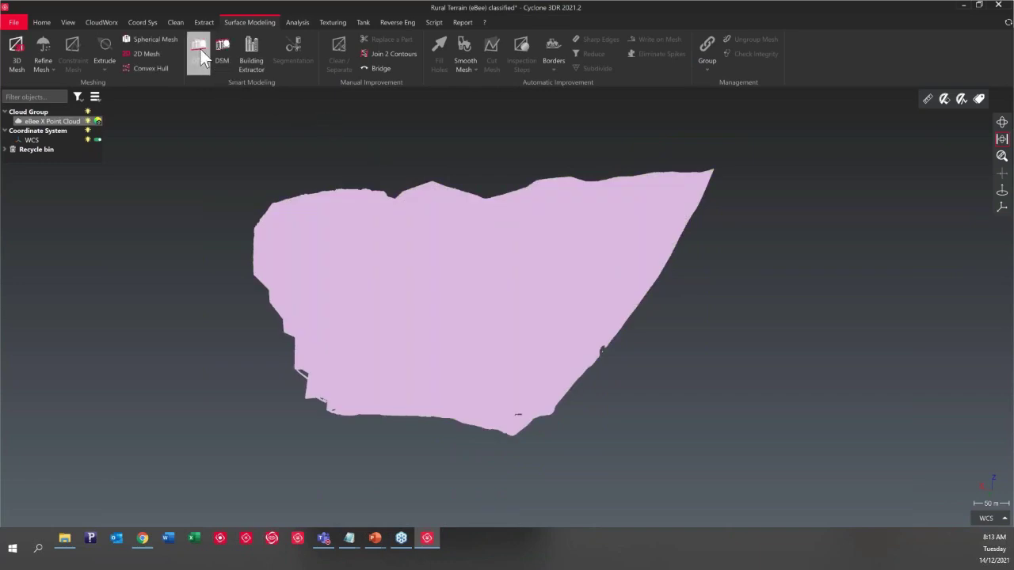
scroll(338, 203, "up", 2)
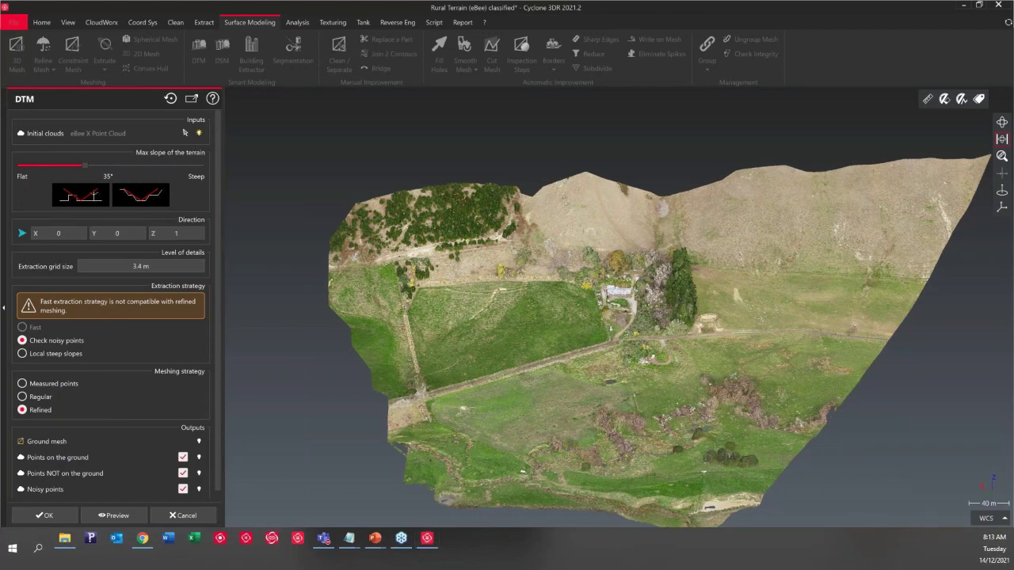
key("super+d")
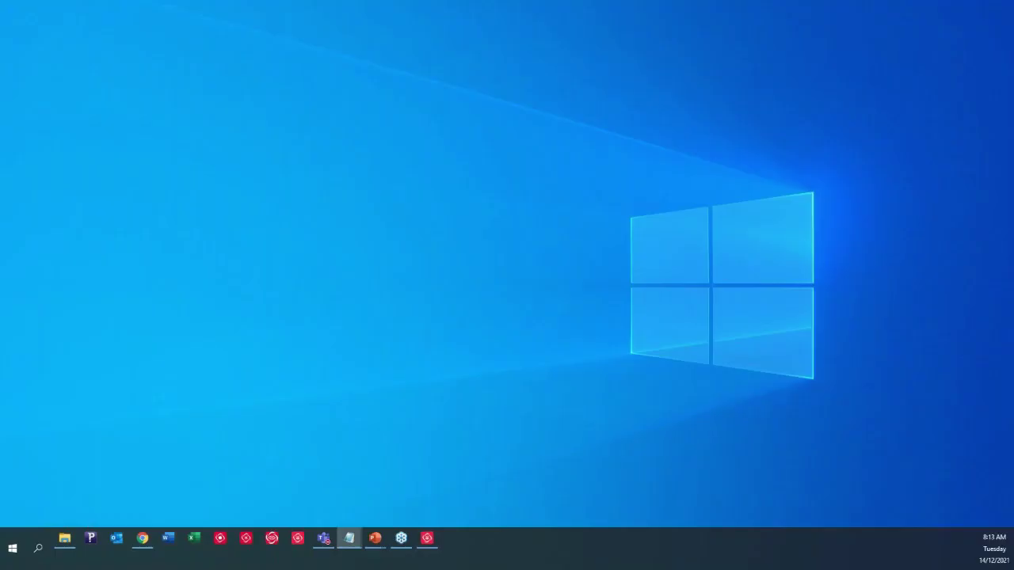
key("super+d")
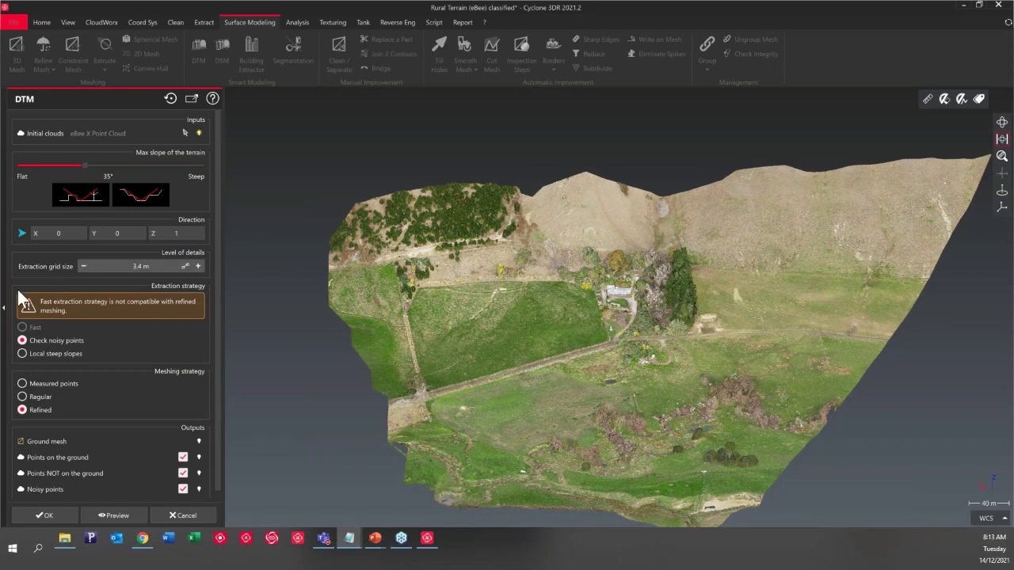
Step: Set the DTM extraction grid size to 1 m and generate a preview of the ground extraction
left_click(134, 265)
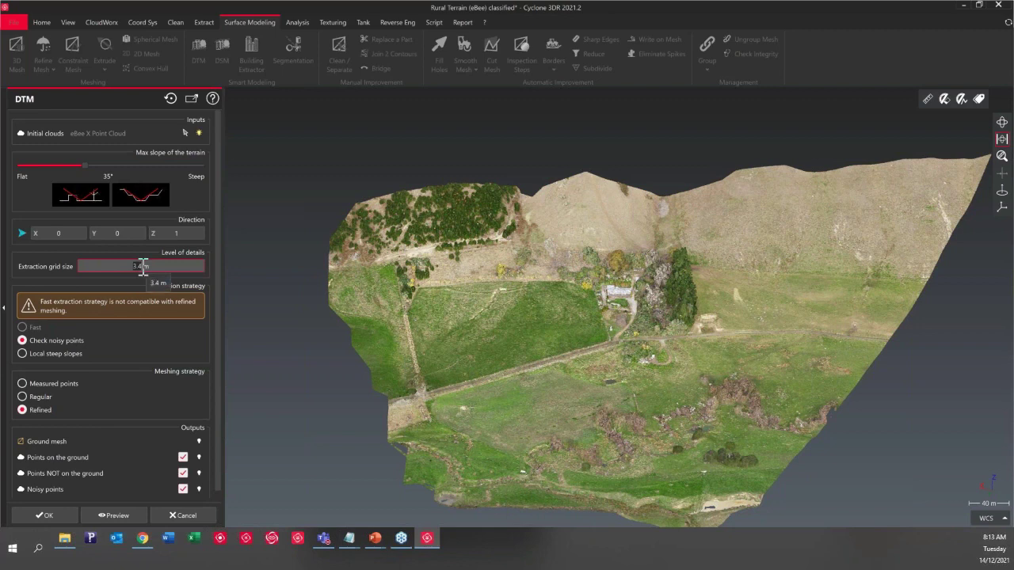
type("1")
left_click(126, 515)
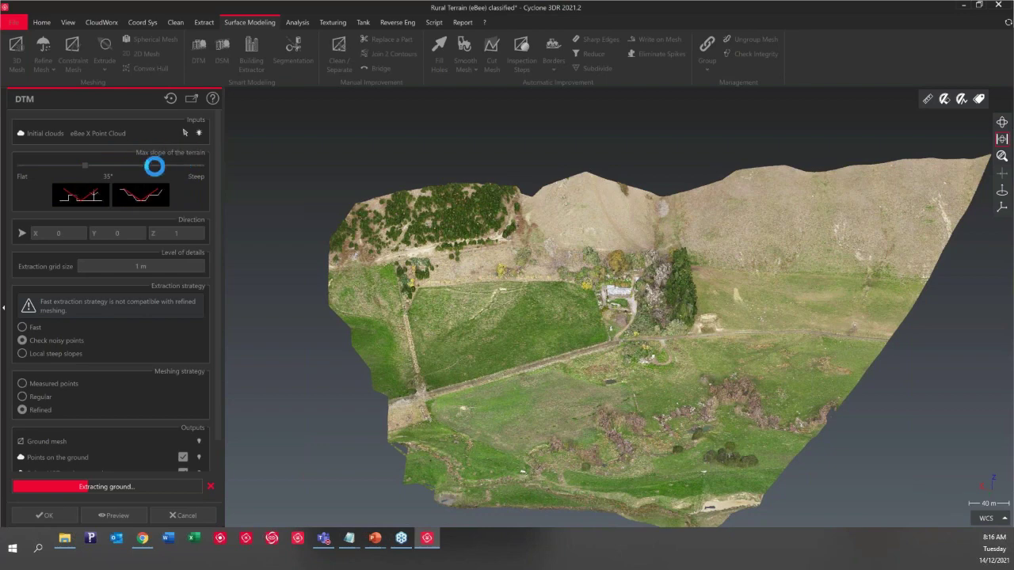
Step: Examine the terrain and the previewed DTM outputs from low side angles and from above
left_click_drag(583, 364, 688, 322)
left_click_drag(617, 408, 608, 380)
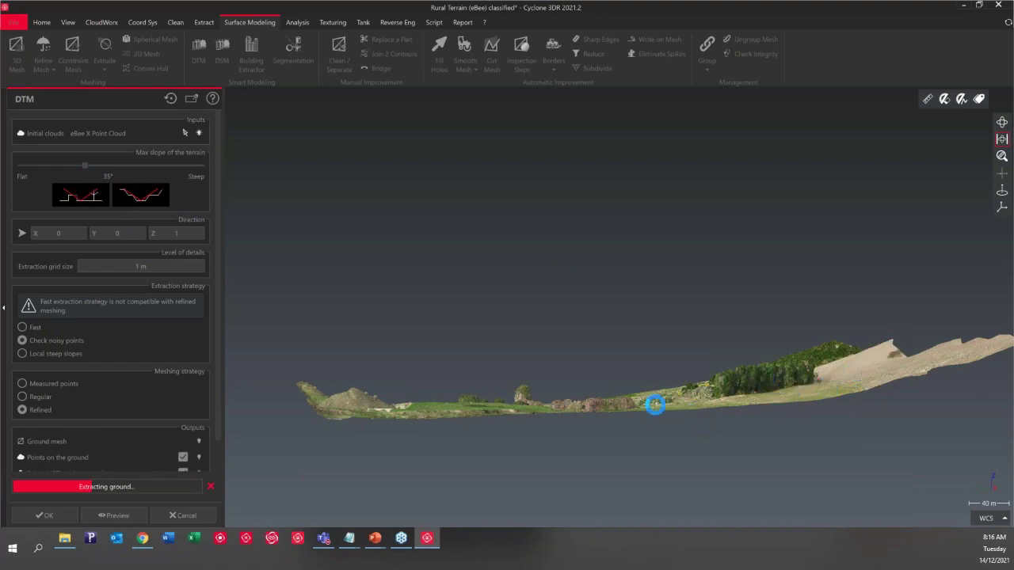
left_click_drag(626, 406, 632, 428)
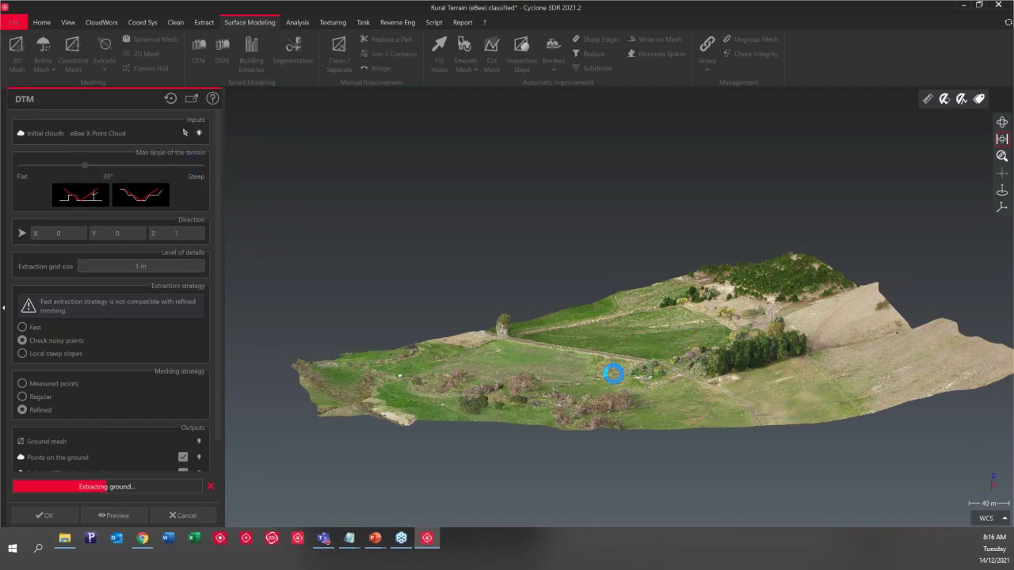
left_click_drag(614, 374, 736, 393)
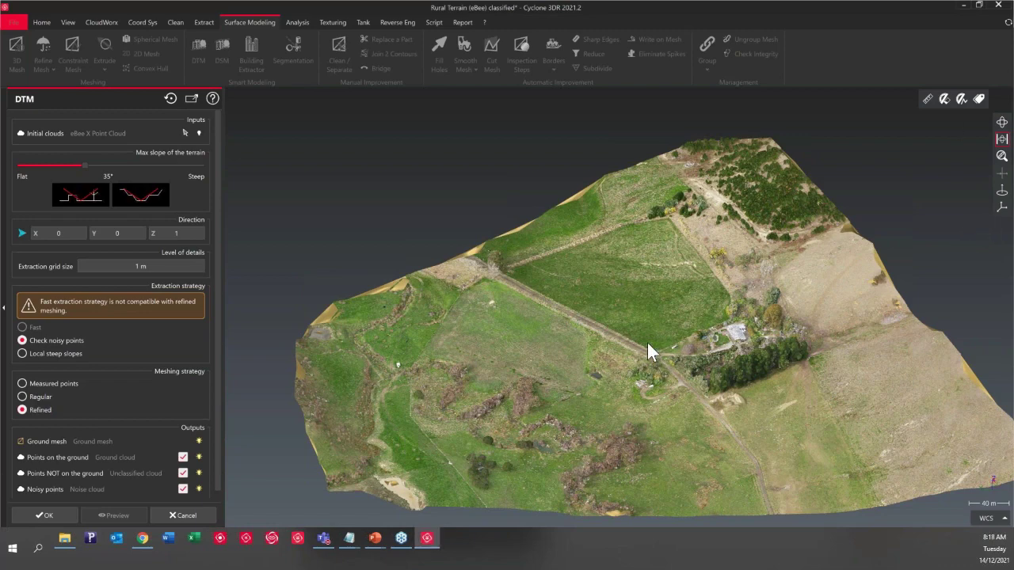
left_click_drag(644, 334, 711, 362)
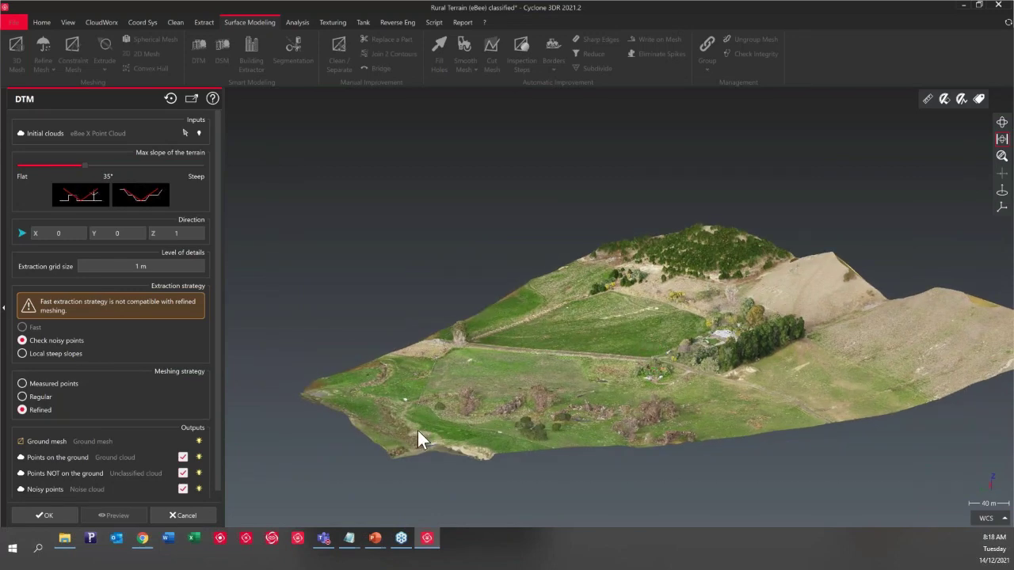
scroll(219, 407, "down", 1)
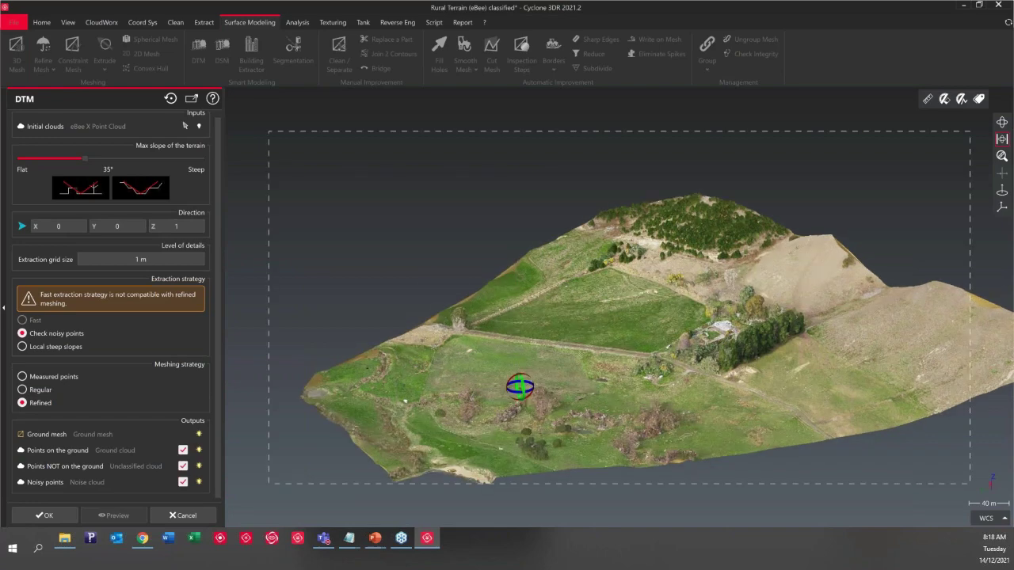
Step: Hide the ground, not-on-ground and noisy point outputs and examine the ground mesh alone, especially along the winding creek and surrounding slopes
left_click(199, 450)
left_click(199, 465)
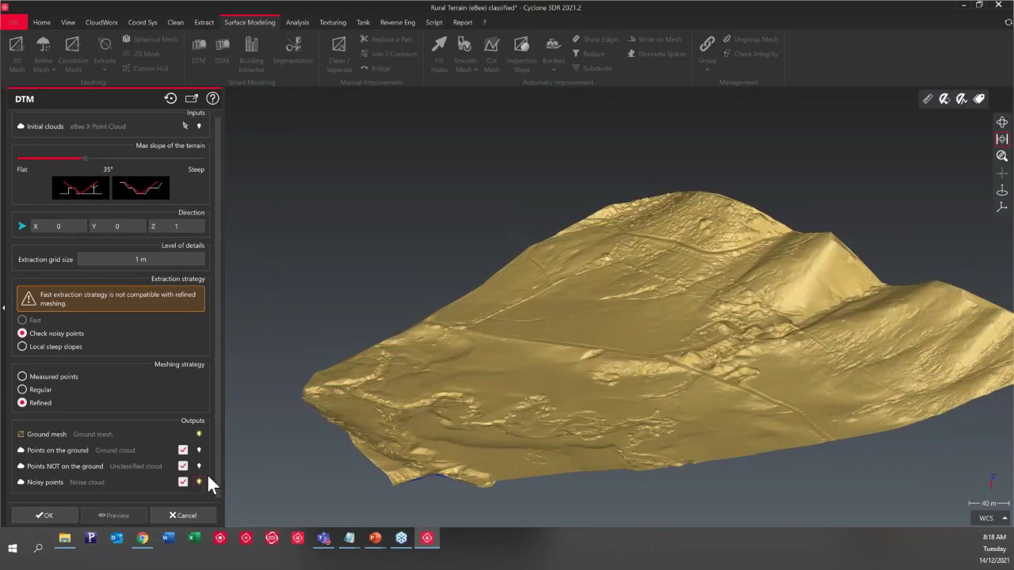
left_click_drag(559, 366, 691, 164)
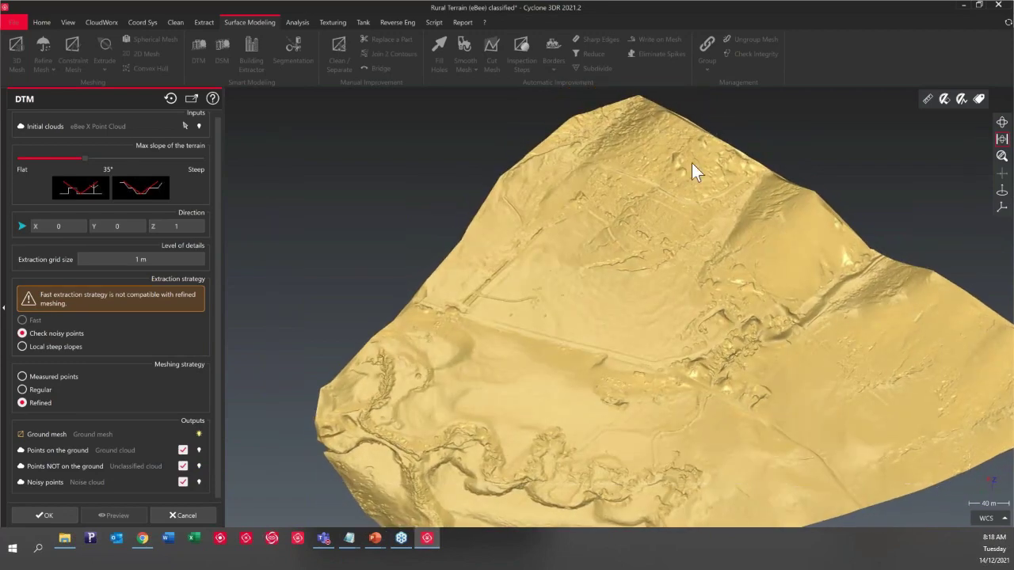
scroll(461, 484, "up", 5)
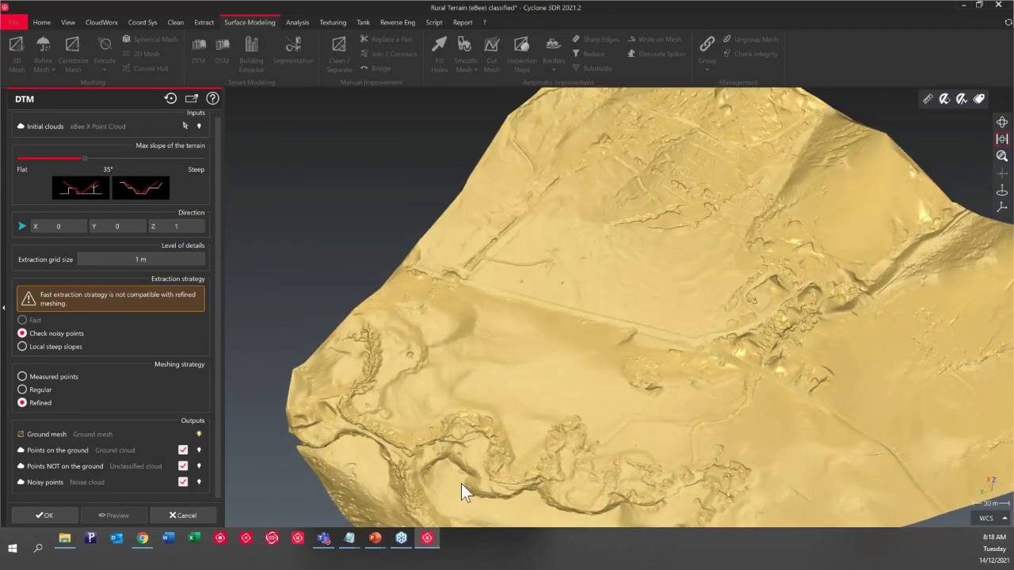
left_click_drag(514, 351, 385, 363)
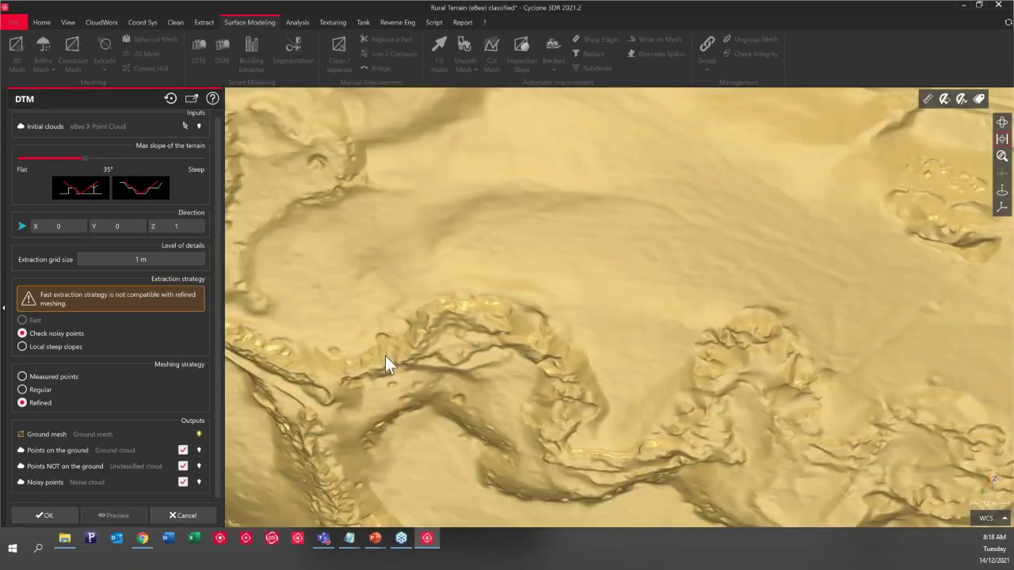
left_click_drag(681, 384, 391, 230)
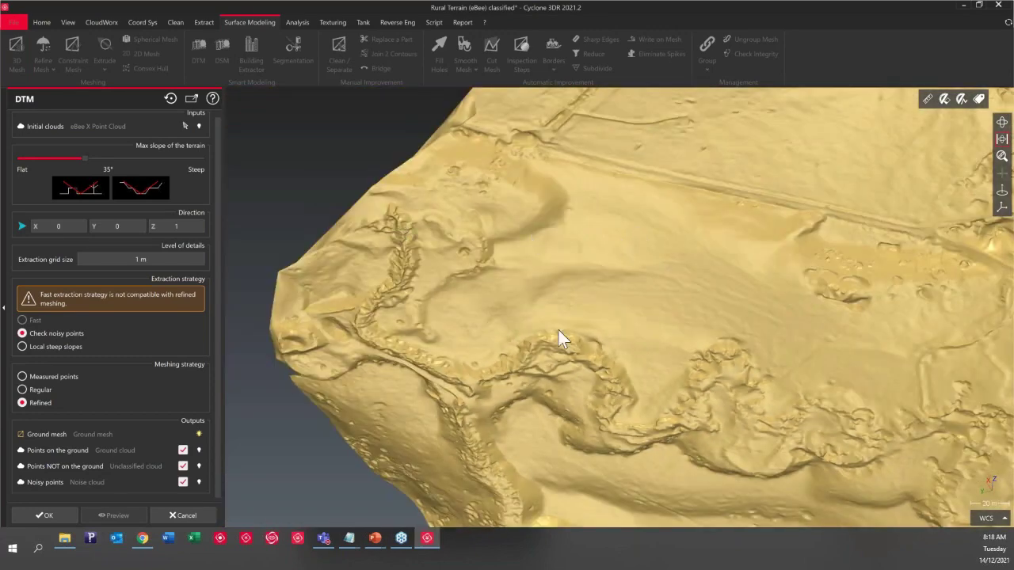
left_click_drag(576, 462, 612, 306)
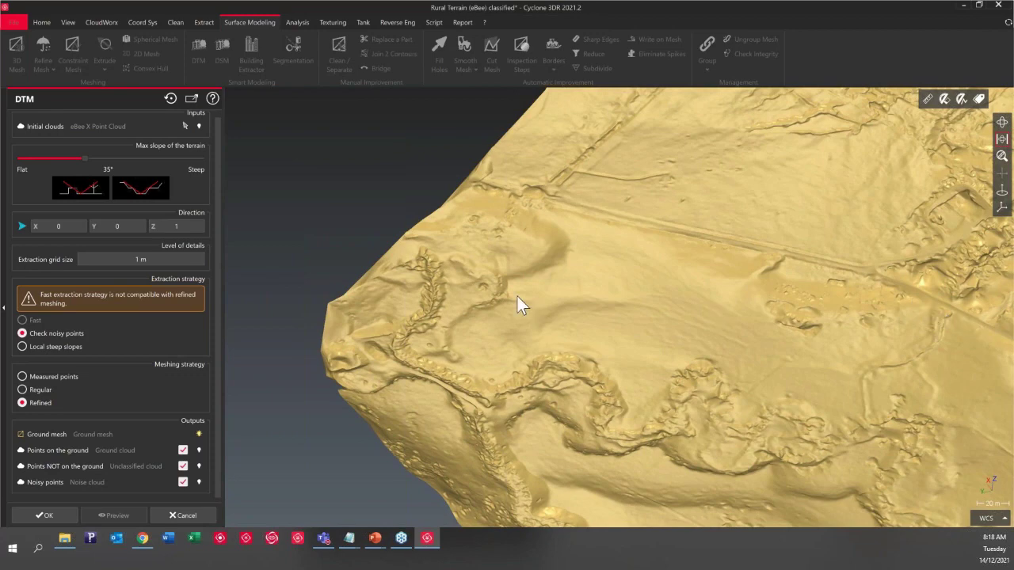
left_click_drag(518, 298, 594, 179)
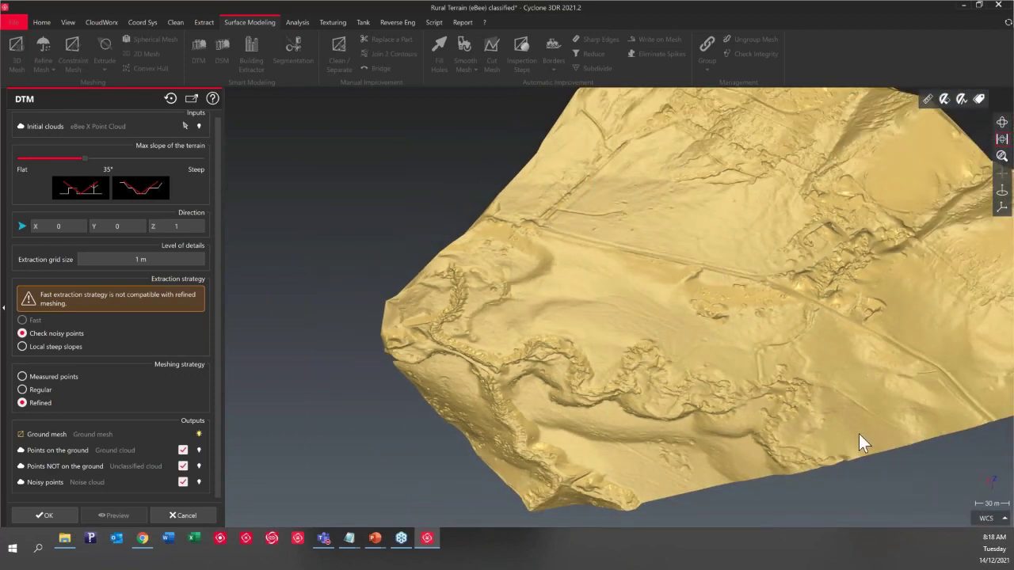
scroll(859, 433, "up", 3)
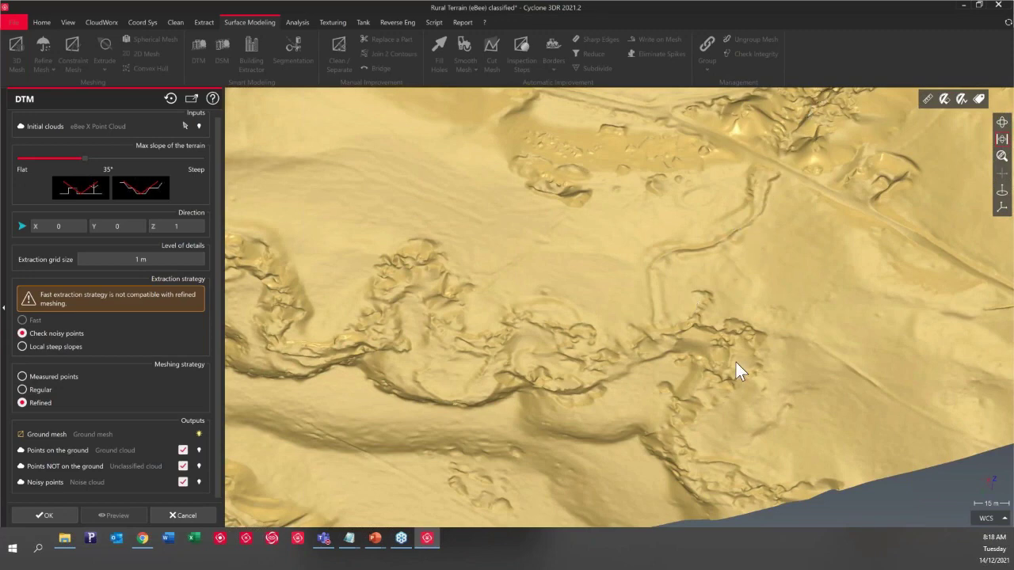
left_click_drag(736, 363, 759, 209)
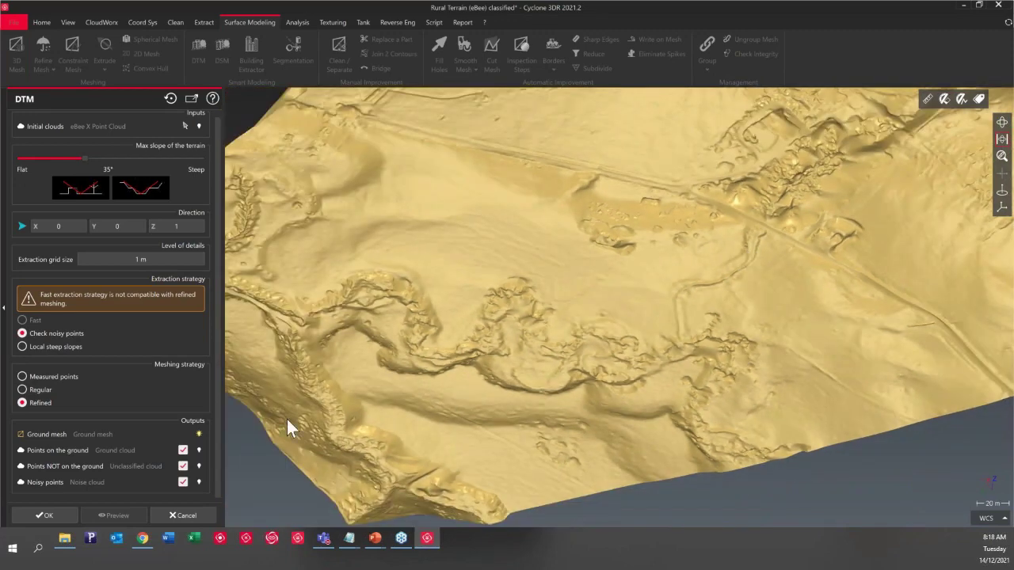
Step: Show the points on the ground over the ground mesh and examine the filled areas along the creek and on the hillside
left_click(198, 450)
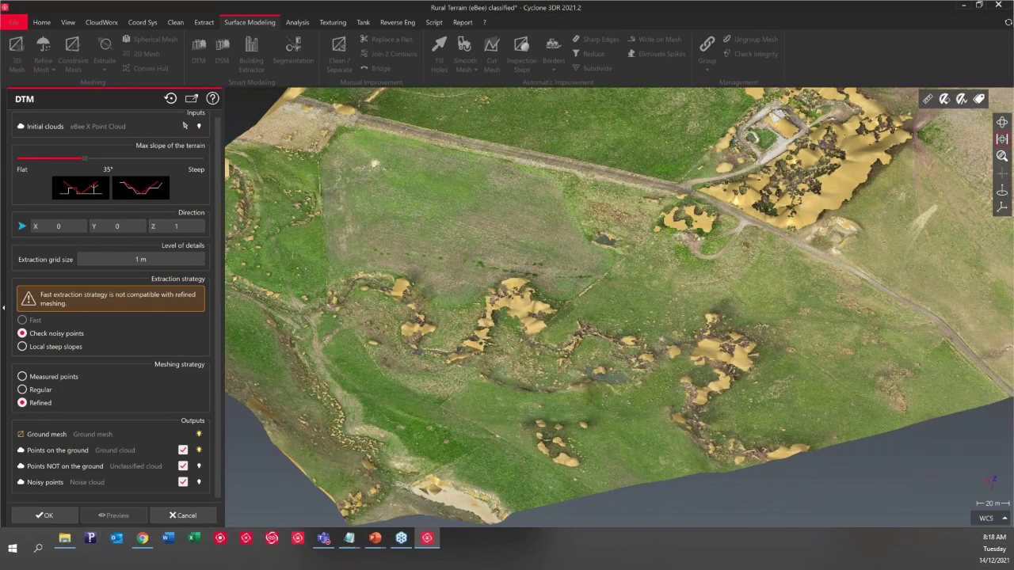
left_click_drag(619, 355, 622, 293)
left_click_drag(641, 353, 655, 446)
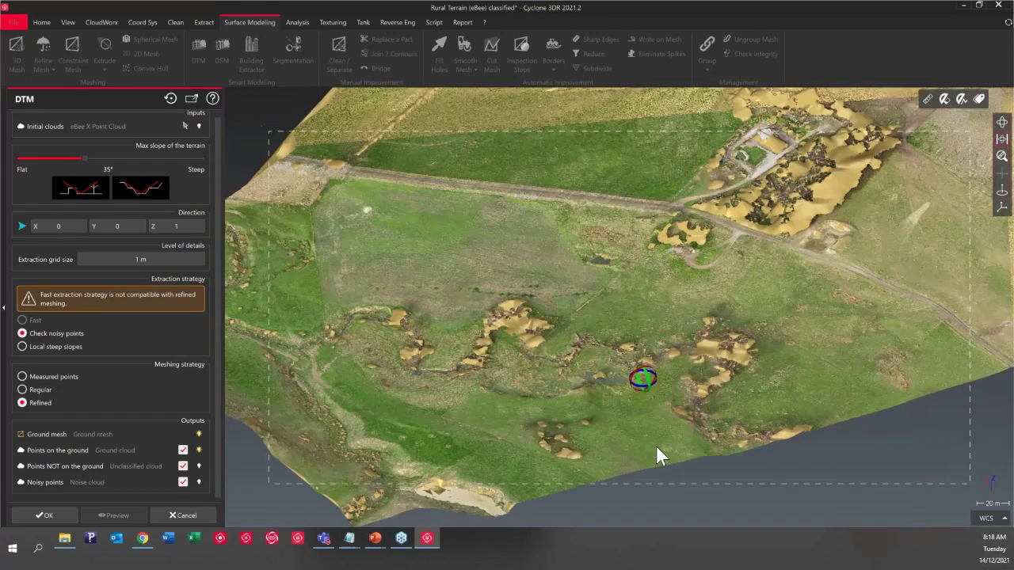
scroll(656, 445, "down", 3)
scroll(843, 196, "up", 5)
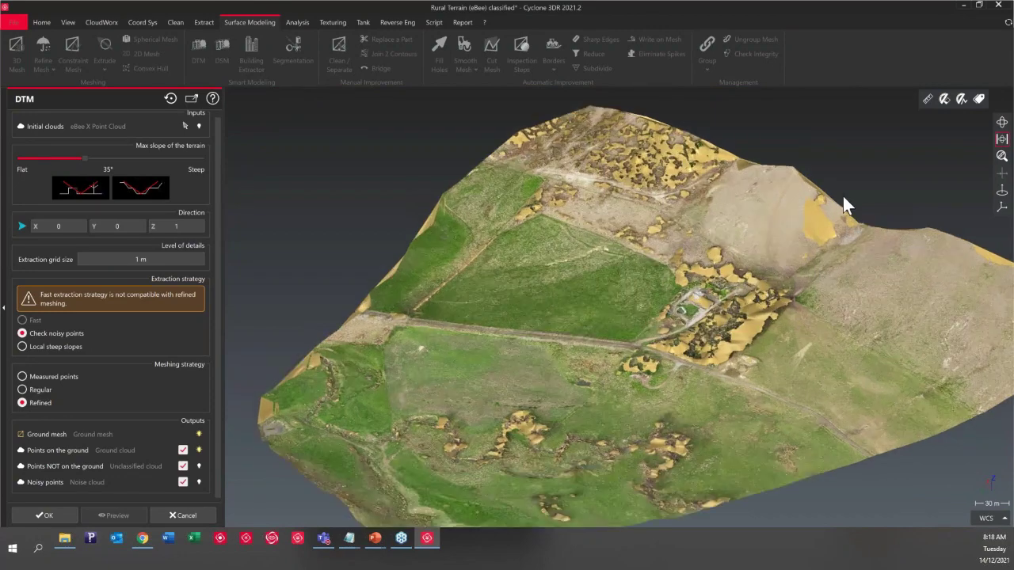
left_click_drag(829, 232, 784, 283)
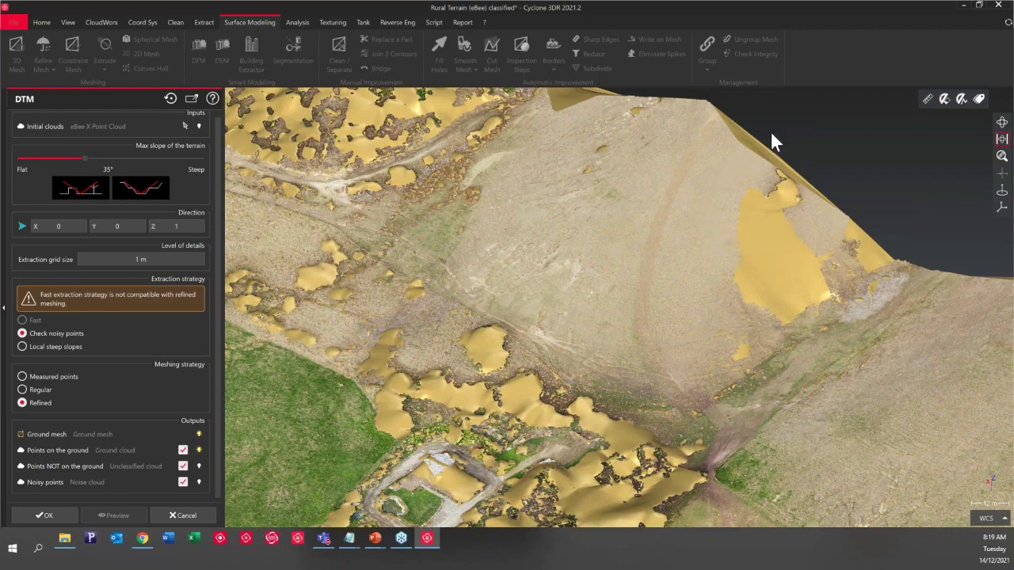
scroll(770, 131, "down", 3)
scroll(488, 415, "up", 2)
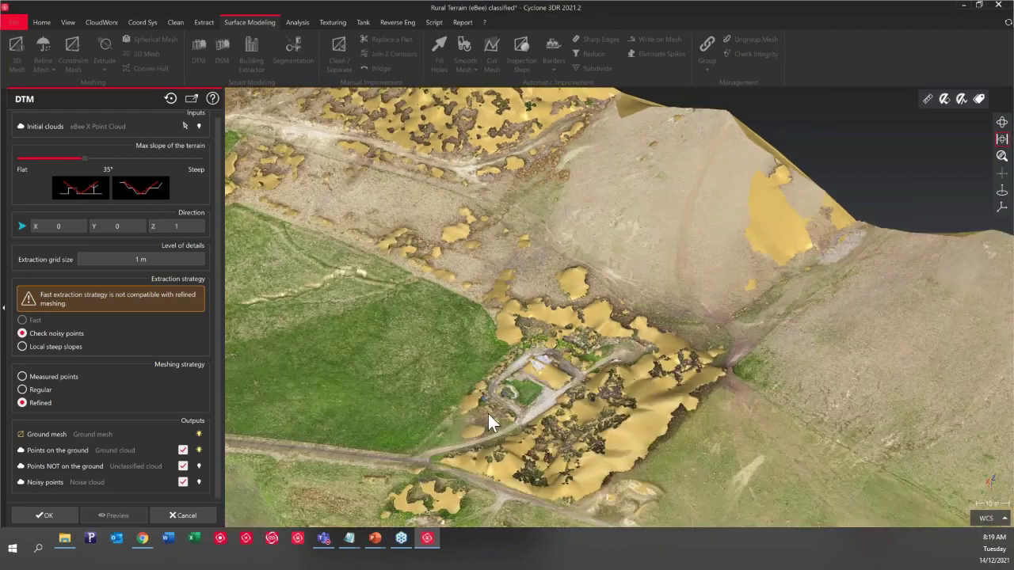
Step: Examine up close how the ground mesh and ground points fit around the farmhouse, its driveway and the neighbouring trees
scroll(498, 348, "up", 2)
scroll(498, 348, "up", 2)
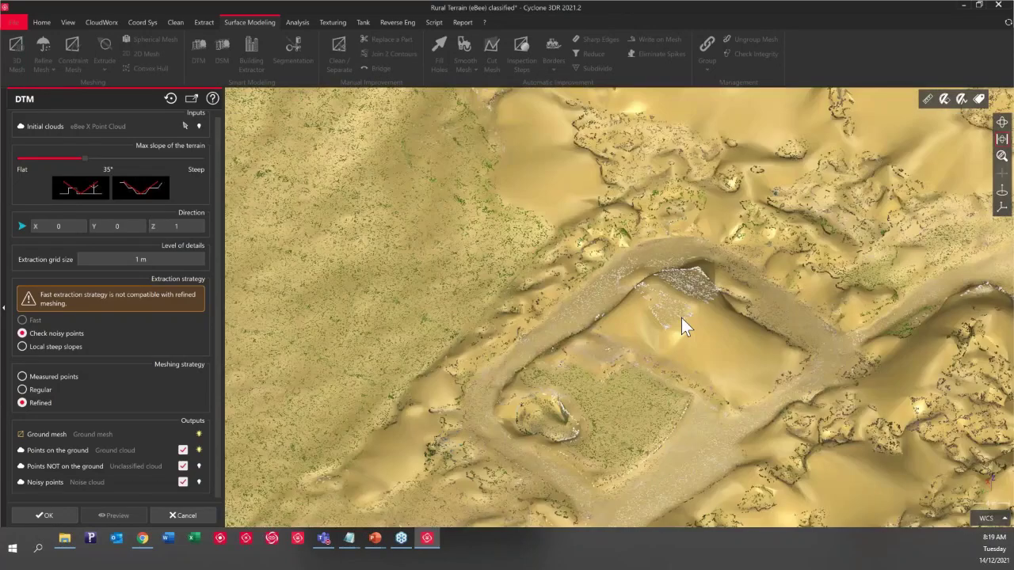
left_click_drag(682, 328, 643, 364)
scroll(655, 323, "up", 2)
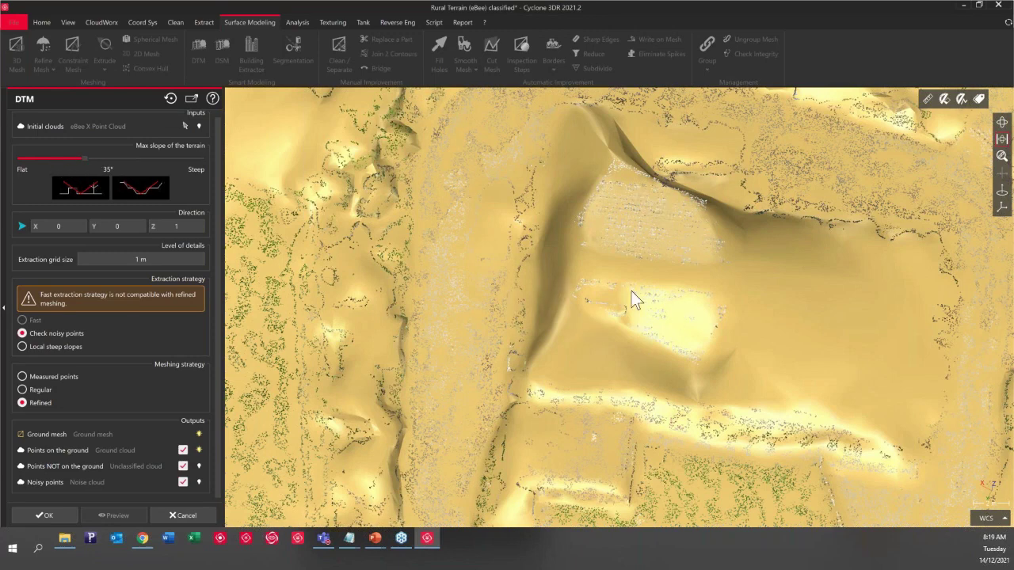
left_click_drag(649, 287, 656, 294)
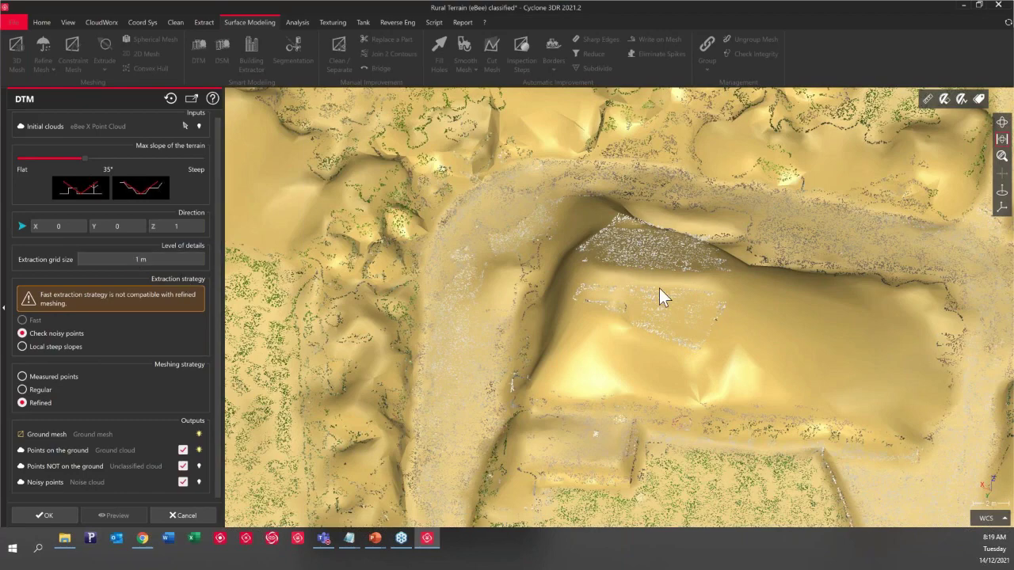
scroll(659, 295, "down", 2)
scroll(659, 288, "down", 3)
scroll(648, 250, "down", 3)
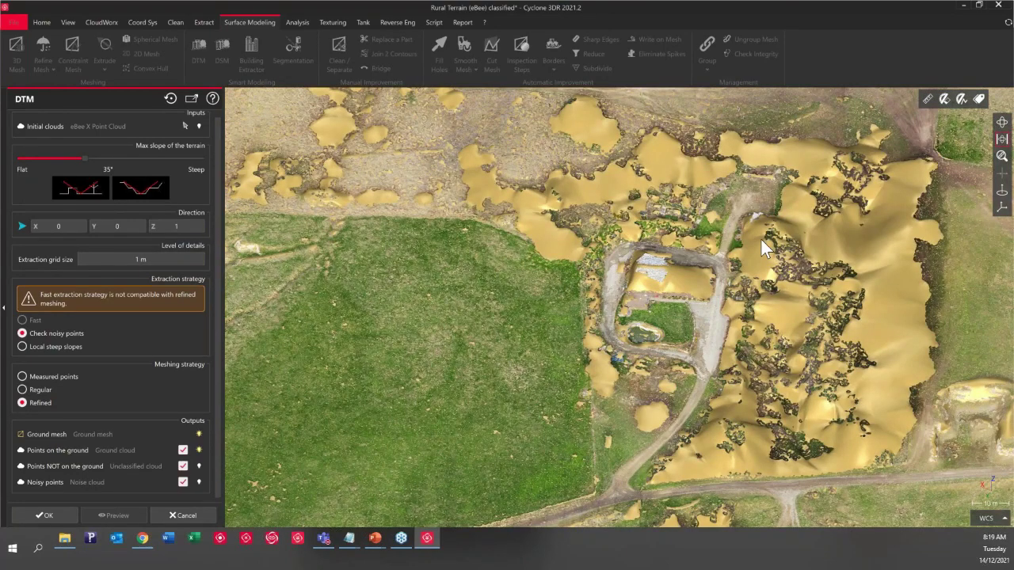
scroll(760, 240, "down", 2)
scroll(760, 239, "down", 2)
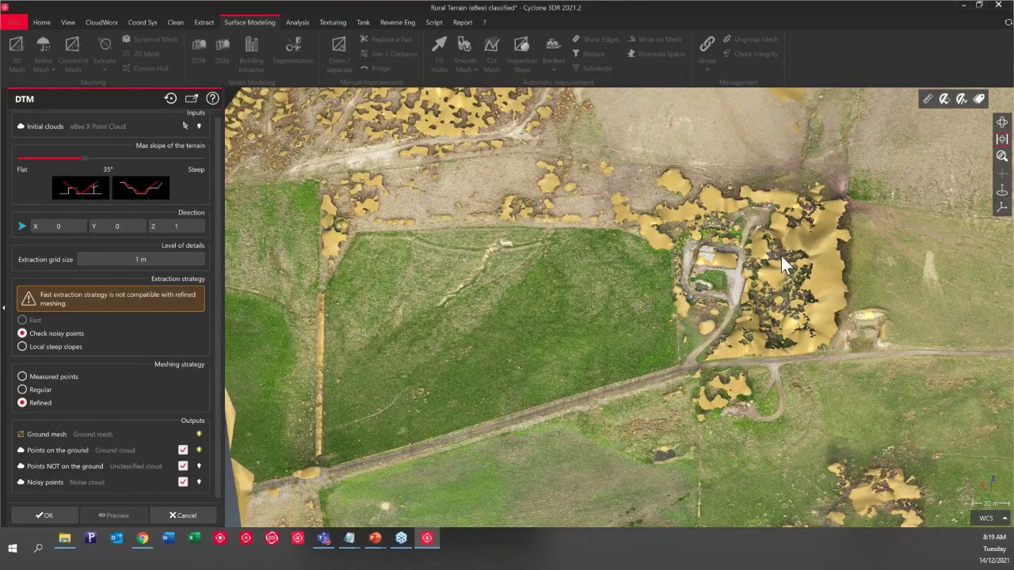
scroll(714, 251, "up", 5)
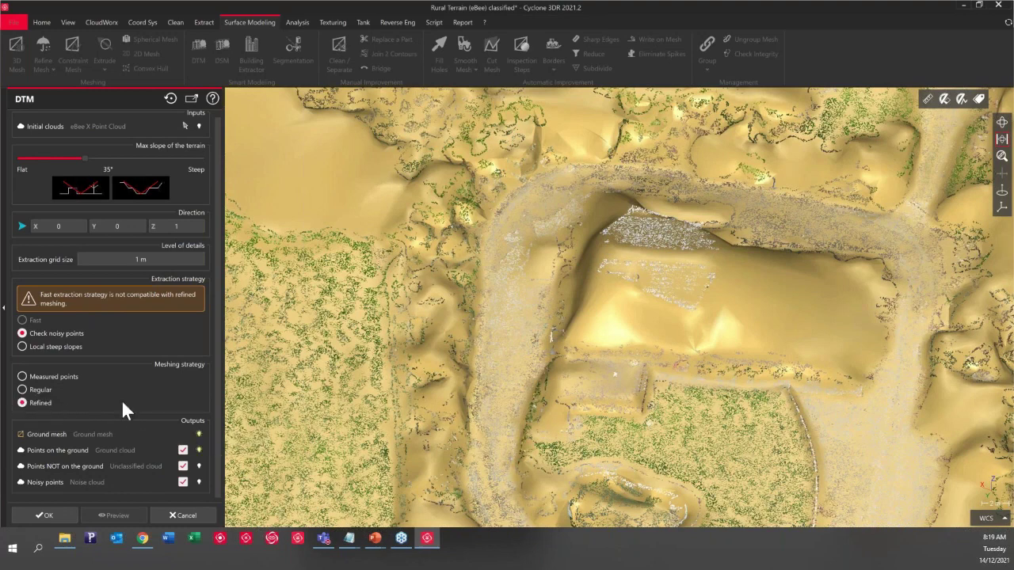
Step: Hide the ground points and inspect the bare ground mesh around the house site and the adjoining paddock
left_click(199, 450)
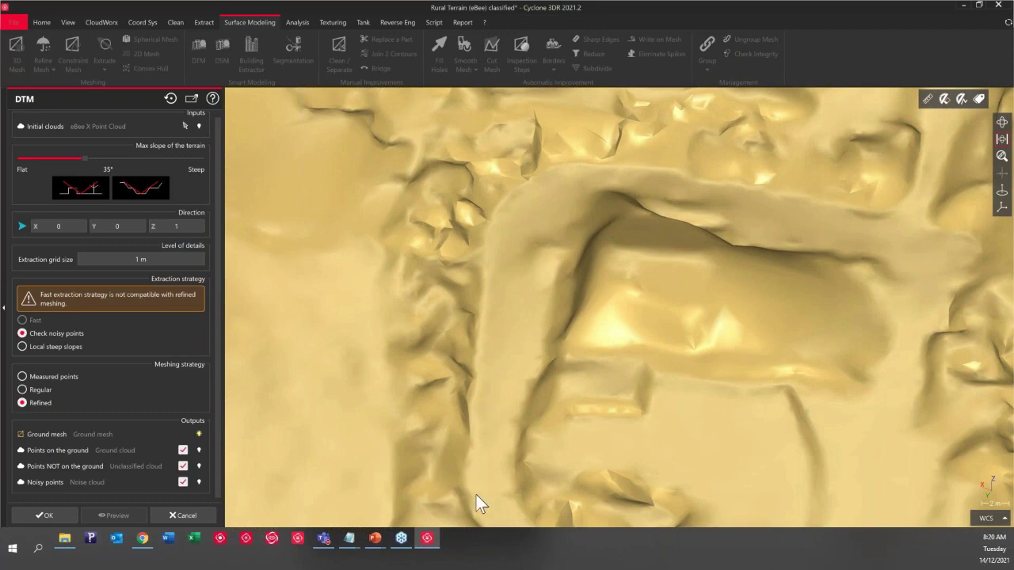
scroll(471, 195, "down", 3)
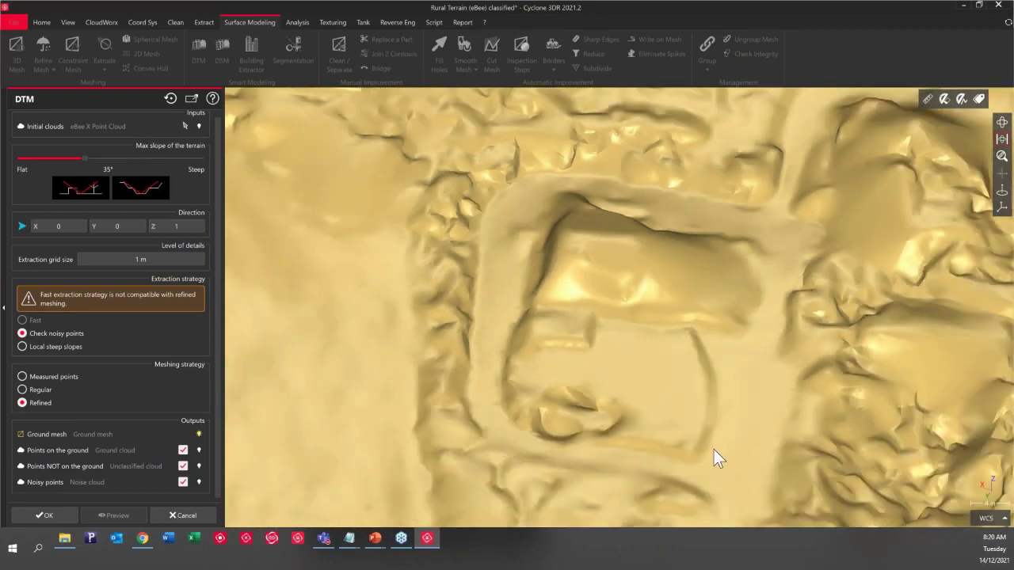
scroll(753, 229, "down", 5)
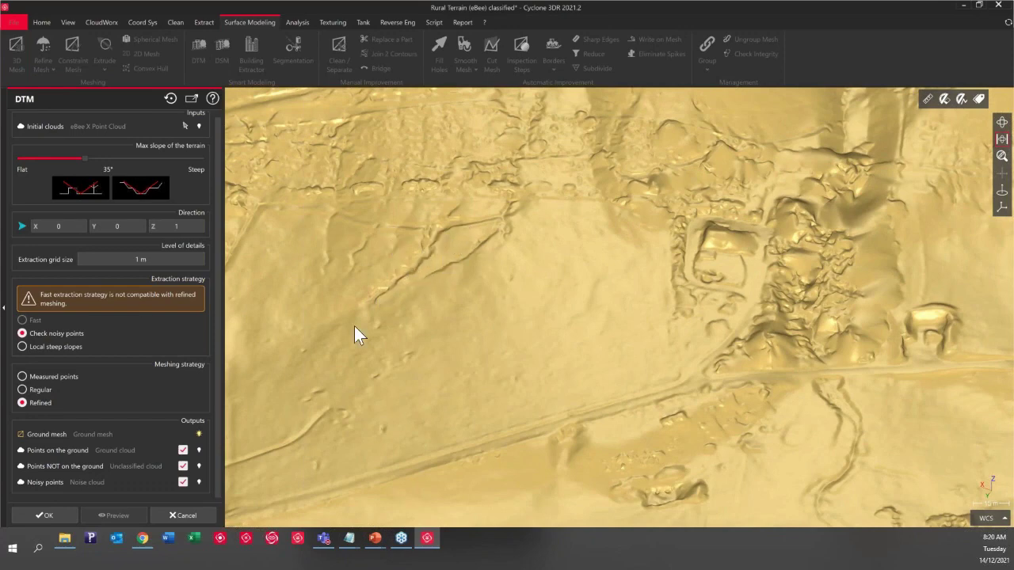
left_click_drag(659, 248, 413, 385)
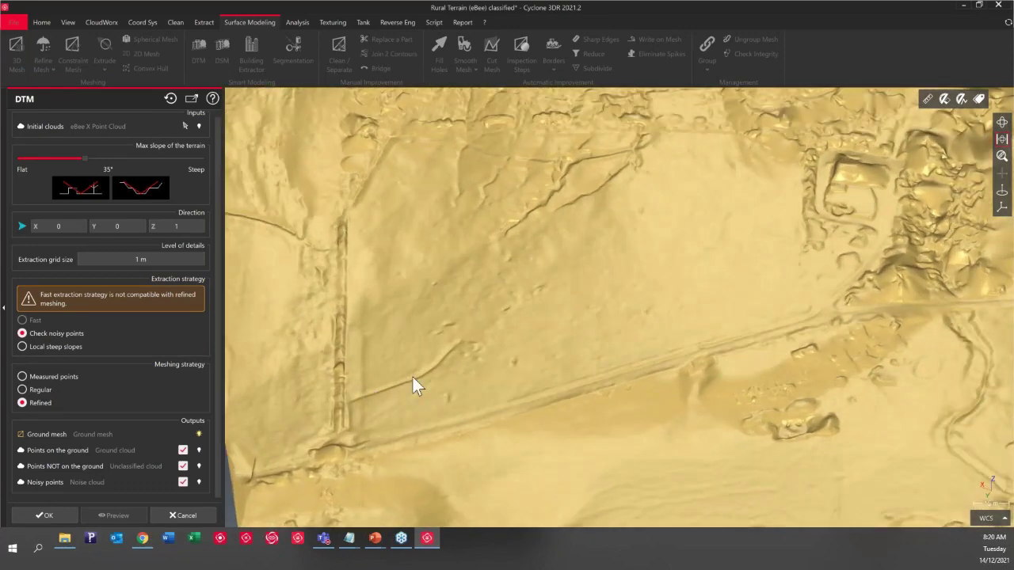
Step: Accept the DTM extraction, list the mesh group's contents and view the ground cloud's point information
left_click(48, 516)
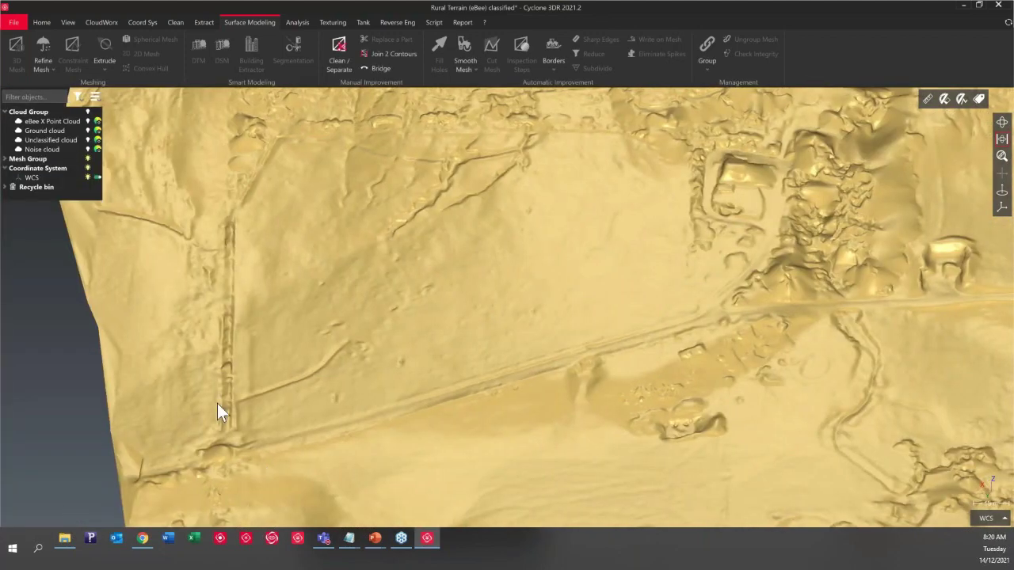
left_click(6, 160)
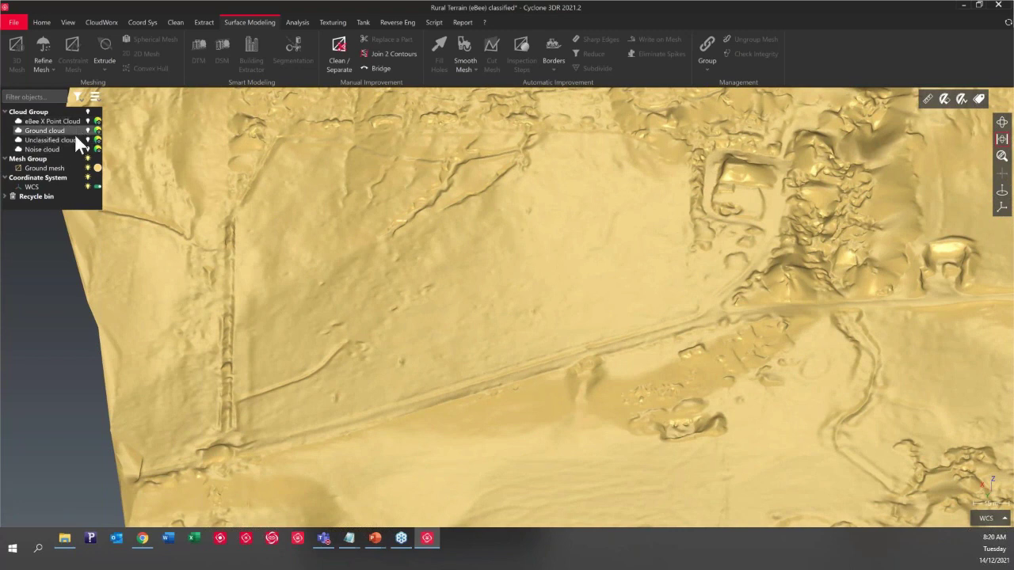
mouse_move(75, 138)
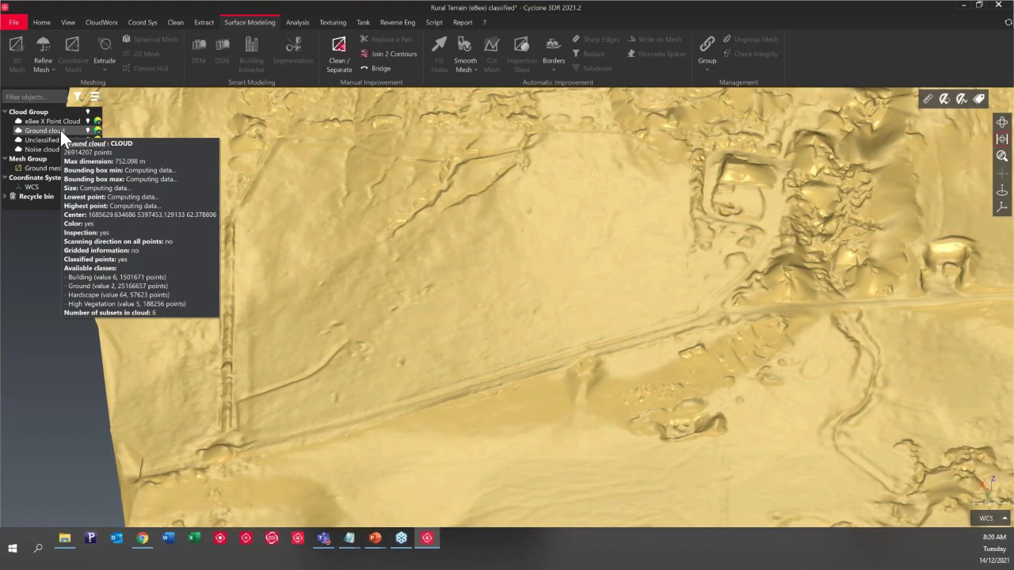
Step: Replace the raised building area of the ground mesh by outlining it freehand, with points added inside the hole and no curvature filling
left_click_drag(729, 331, 727, 207)
scroll(579, 269, "down", 5)
left_click_drag(579, 269, 598, 295)
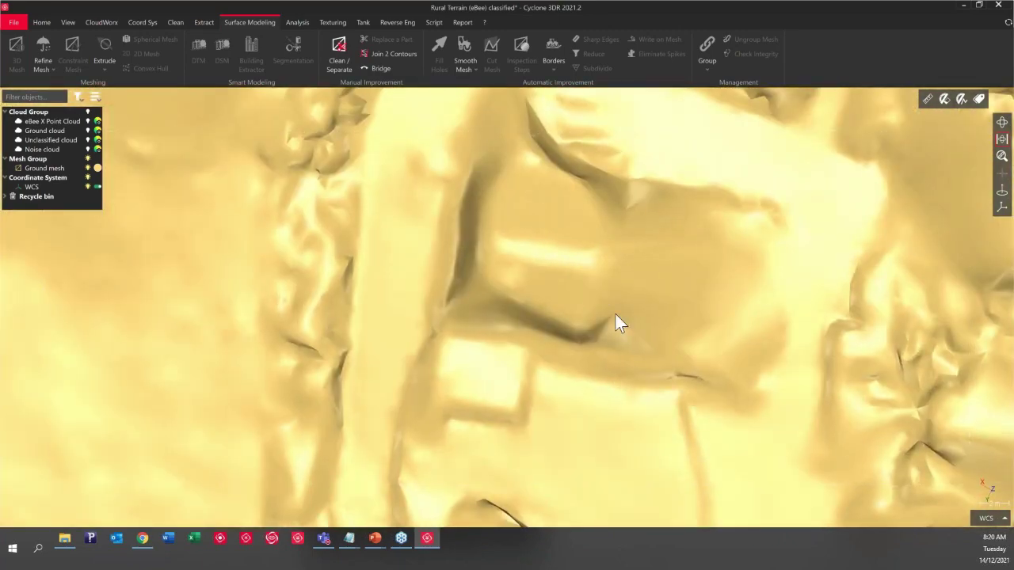
scroll(614, 312, "down", 1)
scroll(371, 424, "down", 1)
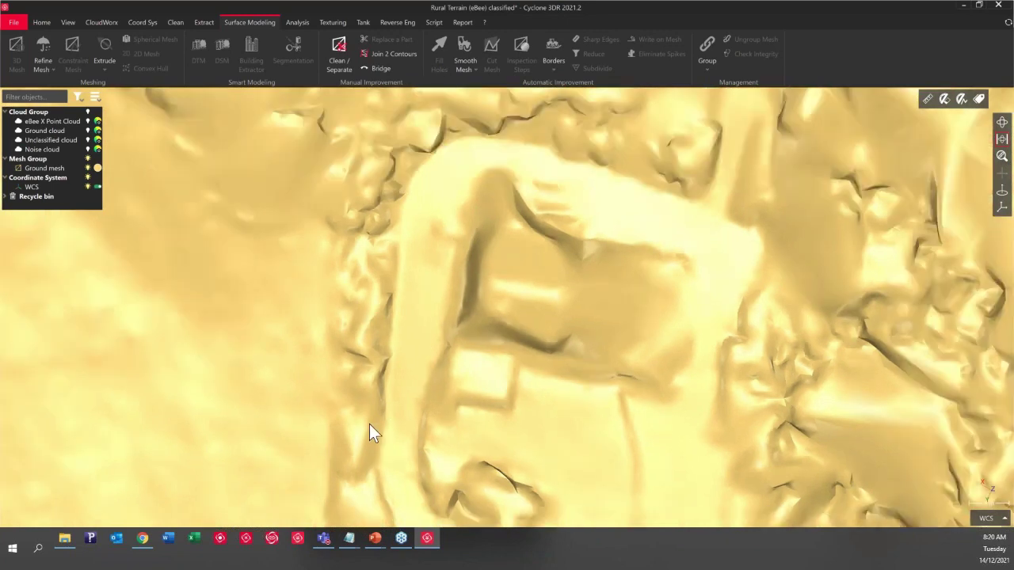
left_click(549, 302)
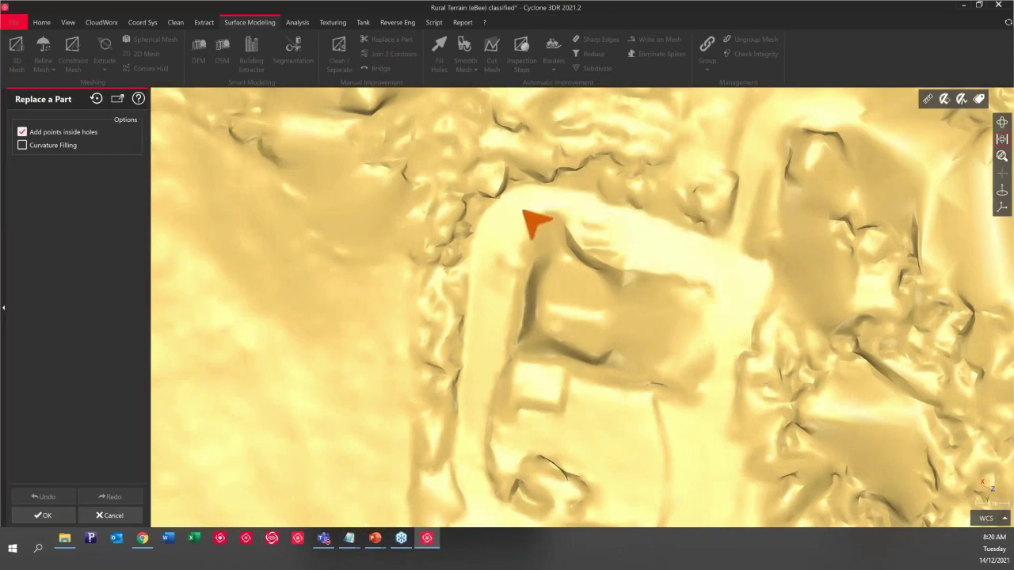
mouse_move(511, 242)
left_mouse_down()
mouse_move(492, 297)
mouse_move(498, 353)
mouse_move(673, 405)
mouse_move(697, 409)
mouse_move(711, 391)
mouse_move(727, 321)
mouse_move(718, 277)
left_mouse_up()
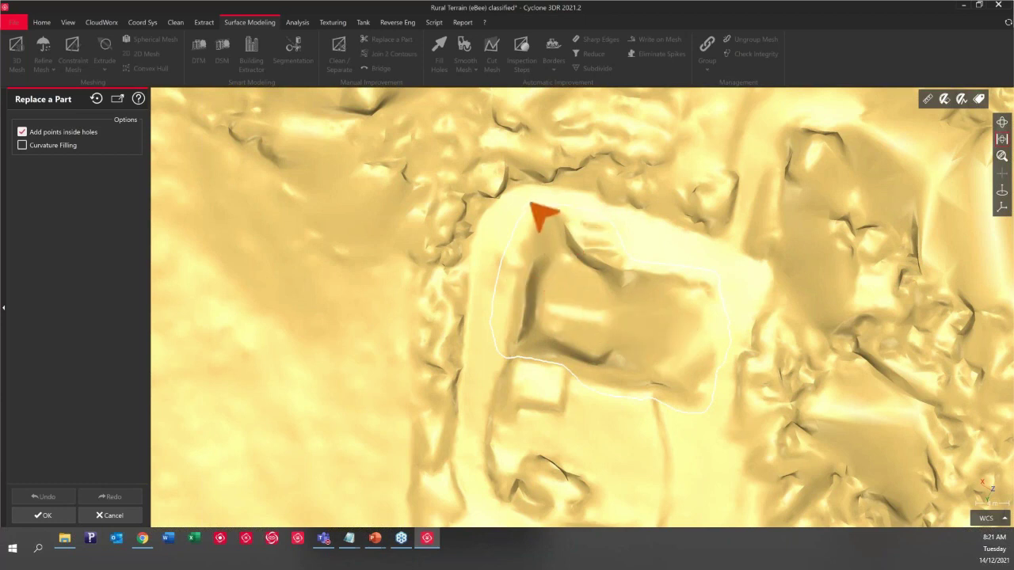
left_click(520, 233)
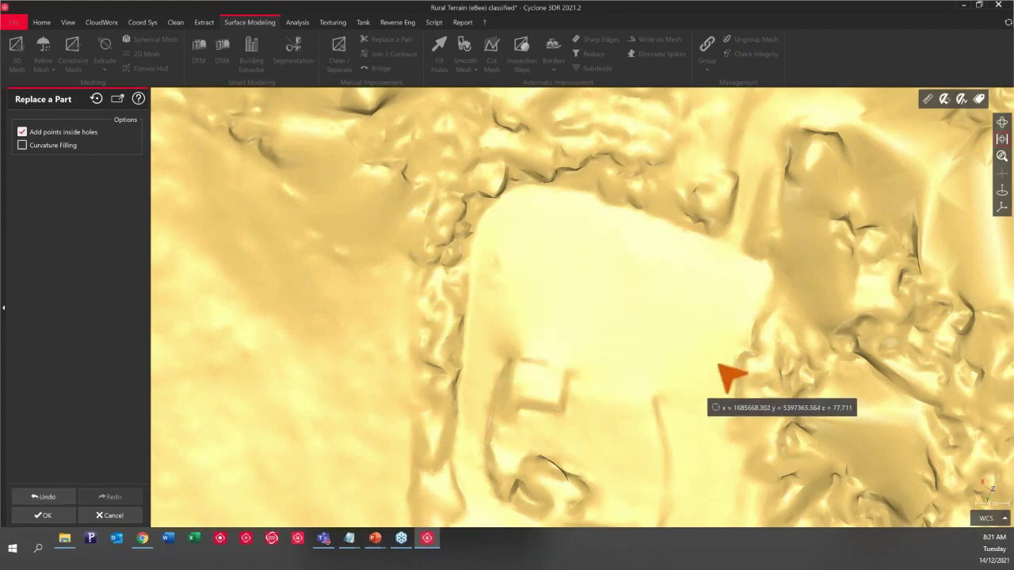
left_click_drag(617, 349, 522, 343)
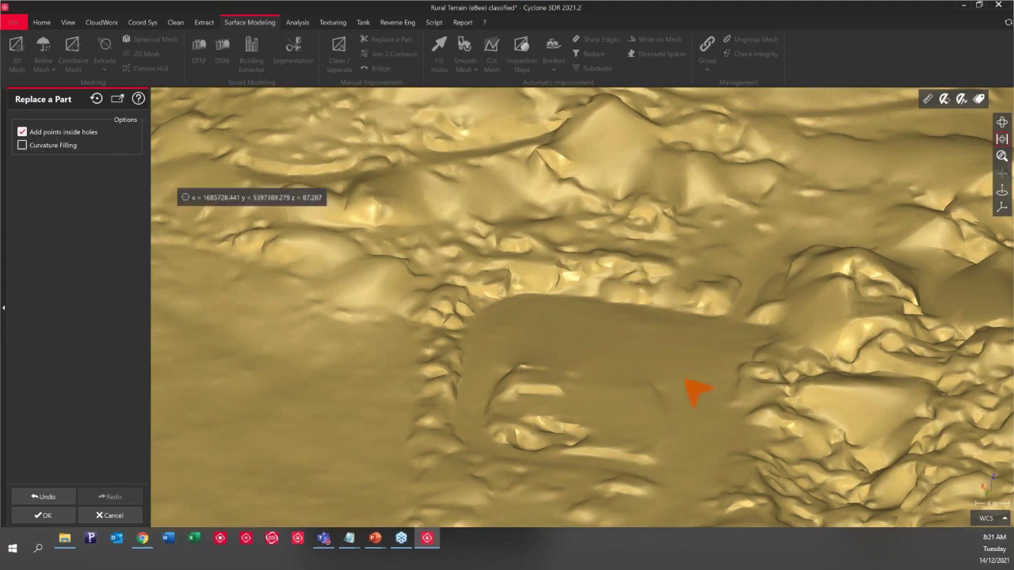
left_click_drag(610, 396, 606, 348)
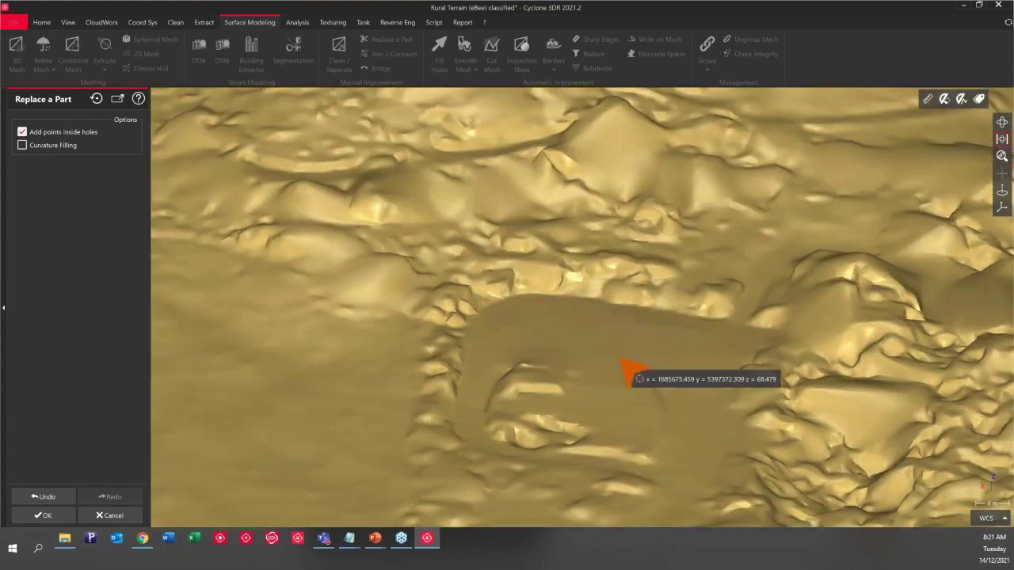
scroll(622, 329, "down", 3)
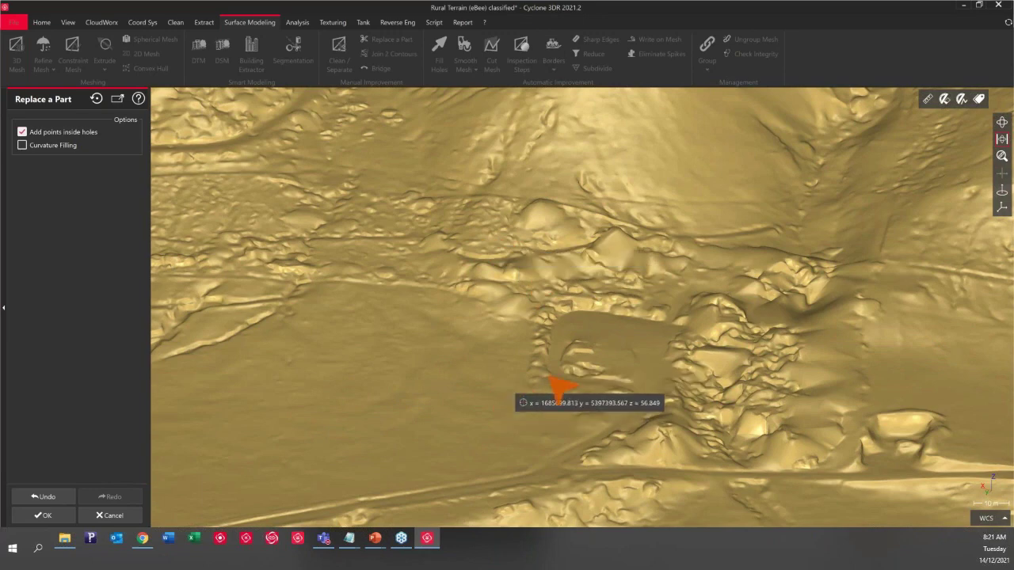
Step: Leave the part replacement and review the ground mesh across the whole site and around the house area
mouse_move(607, 407)
left_mouse_down()
mouse_move(606, 425)
mouse_move(604, 396)
left_mouse_up()
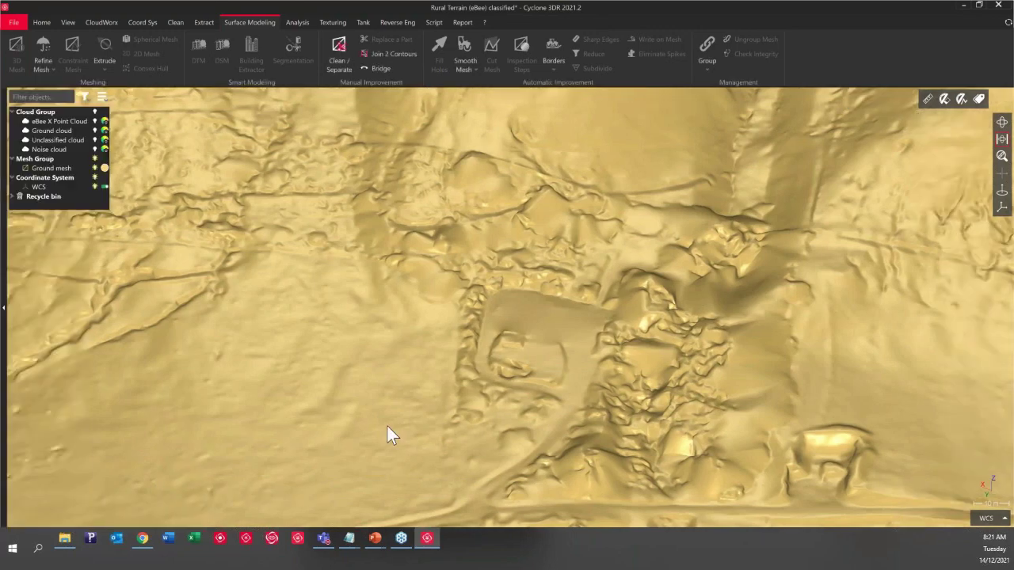
scroll(640, 334, "down", 1)
scroll(640, 335, "down", 4)
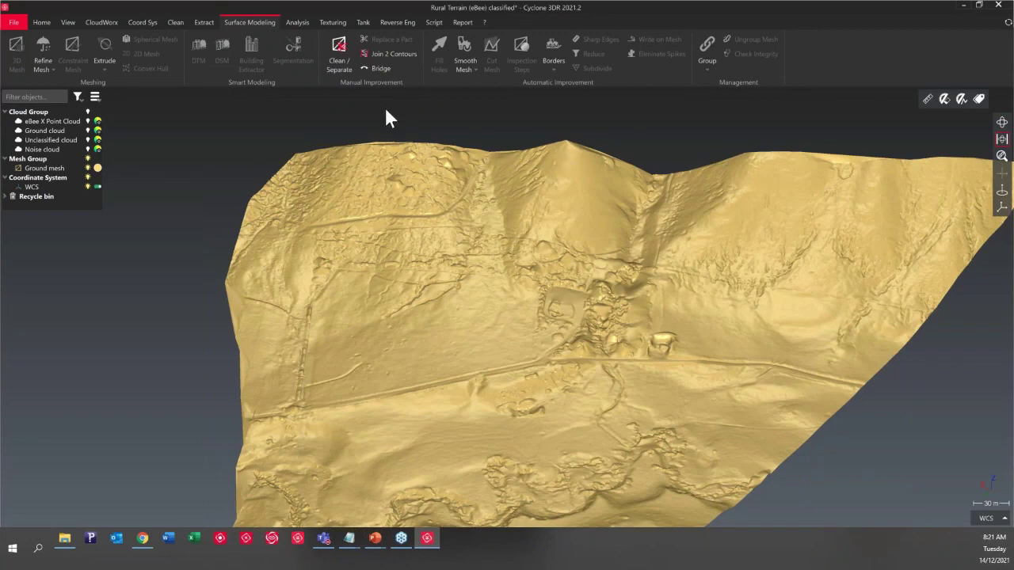
left_click_drag(385, 117, 527, 344)
scroll(529, 345, "up", 2)
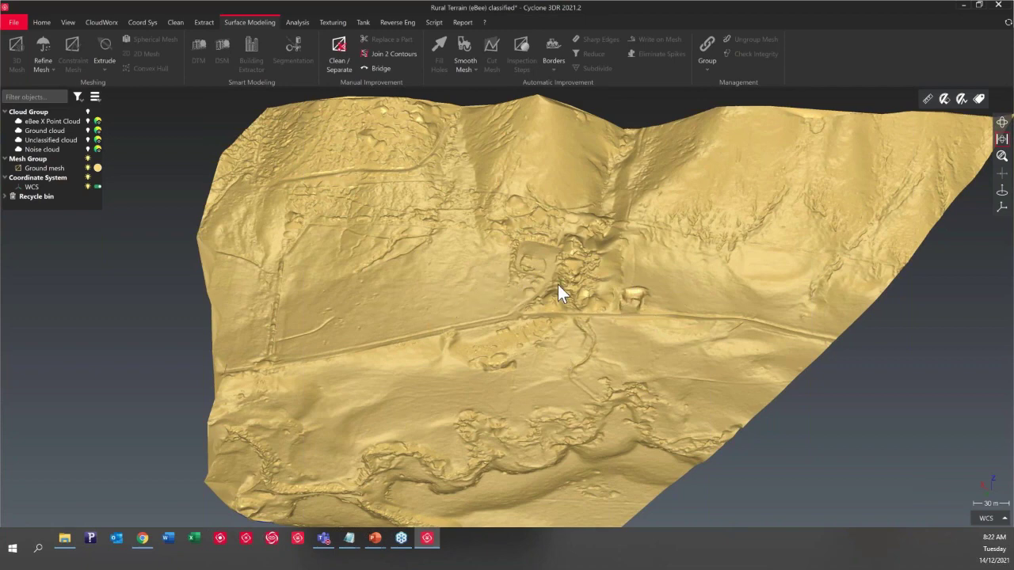
scroll(559, 287, "up", 2)
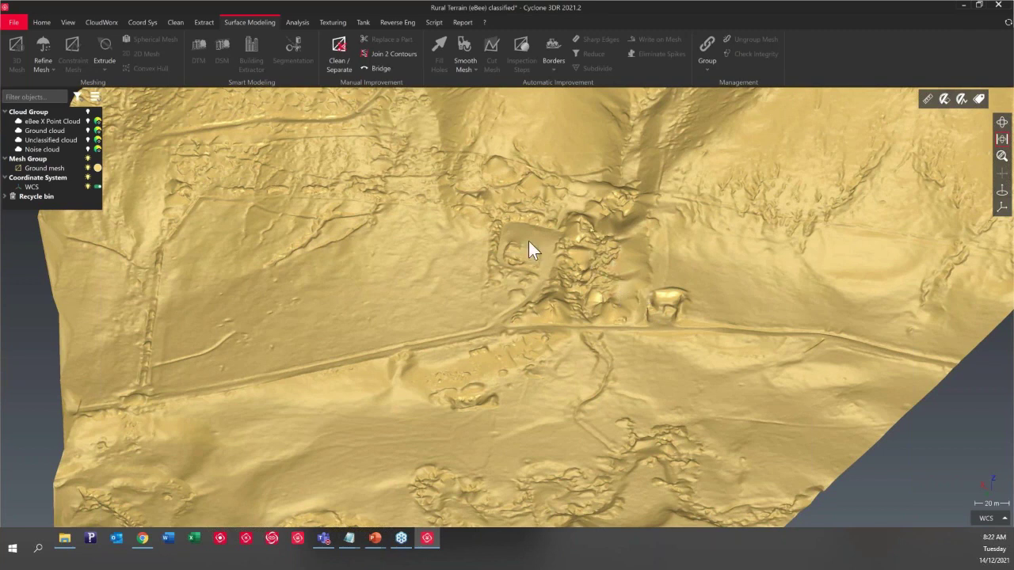
Step: Save the project as a new file named "Rural Terrain (eBee) classified 1"
left_click(343, 202)
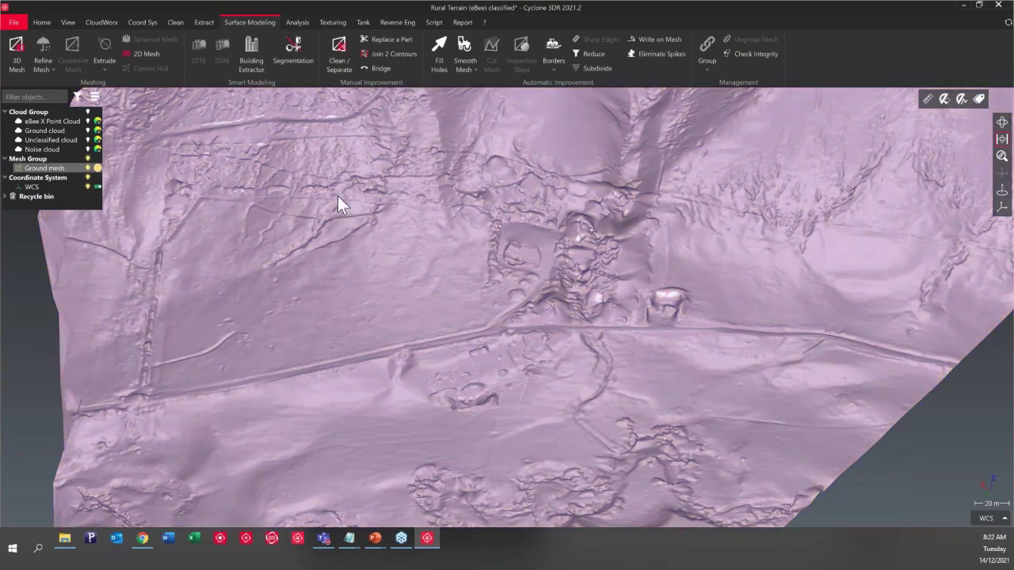
left_click(204, 22)
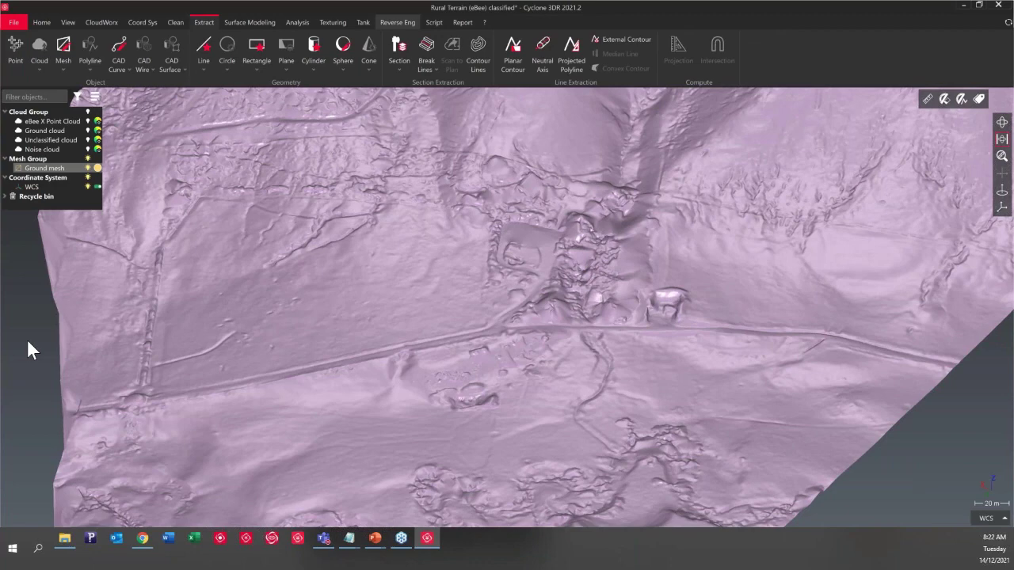
left_click(15, 23)
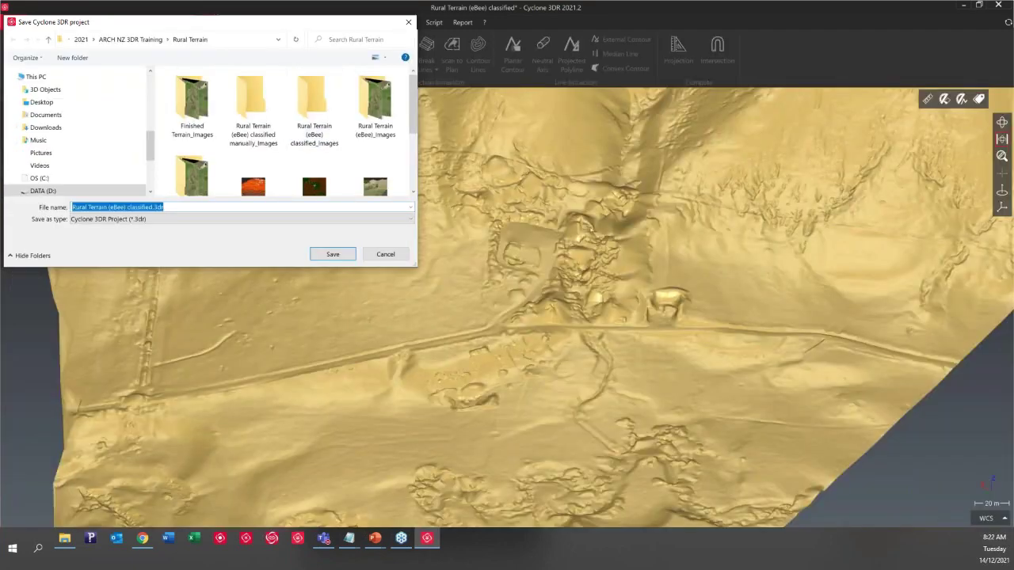
left_click(153, 207)
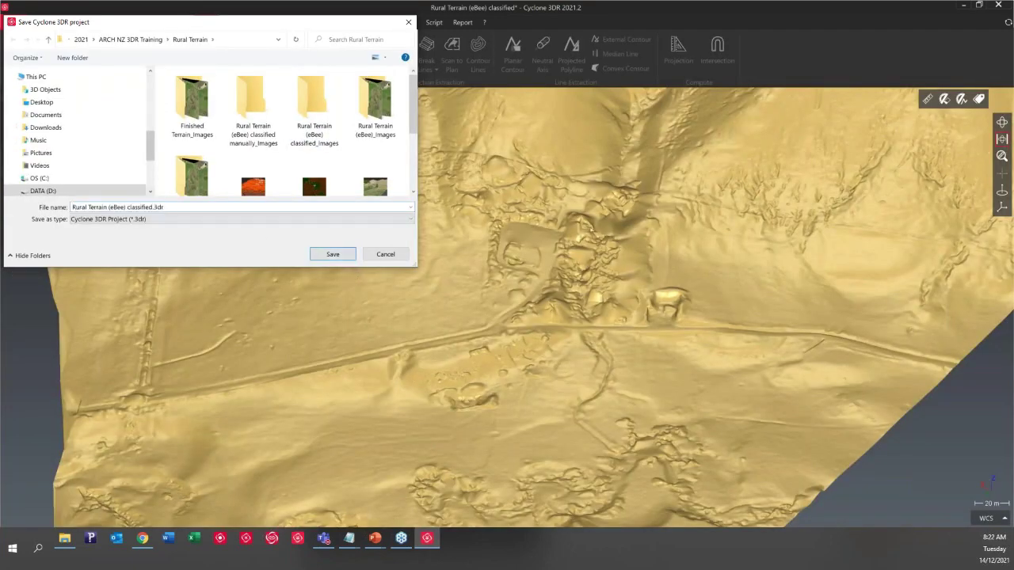
type("1")
left_click(346, 253)
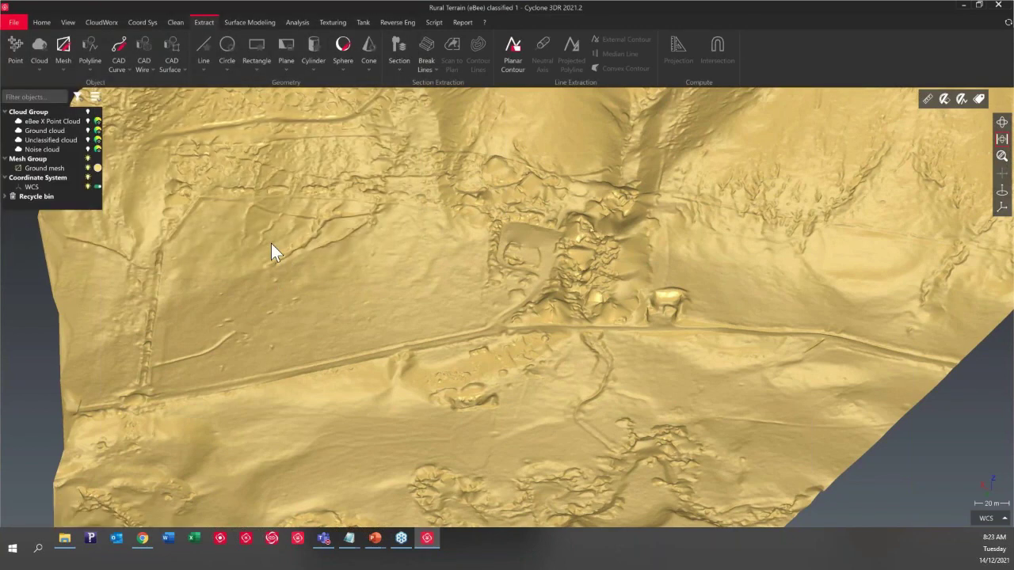
Step: Create a 3D Grid Projection from the ground mesh in Default mode with 5 m horizontal and vertical steps, without contours
left_click(272, 252)
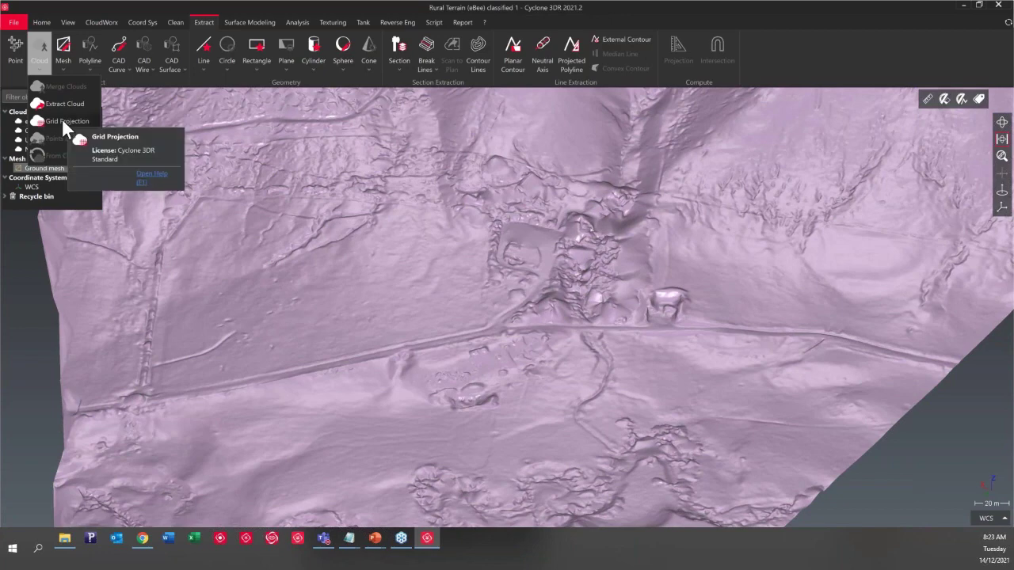
left_click(354, 385)
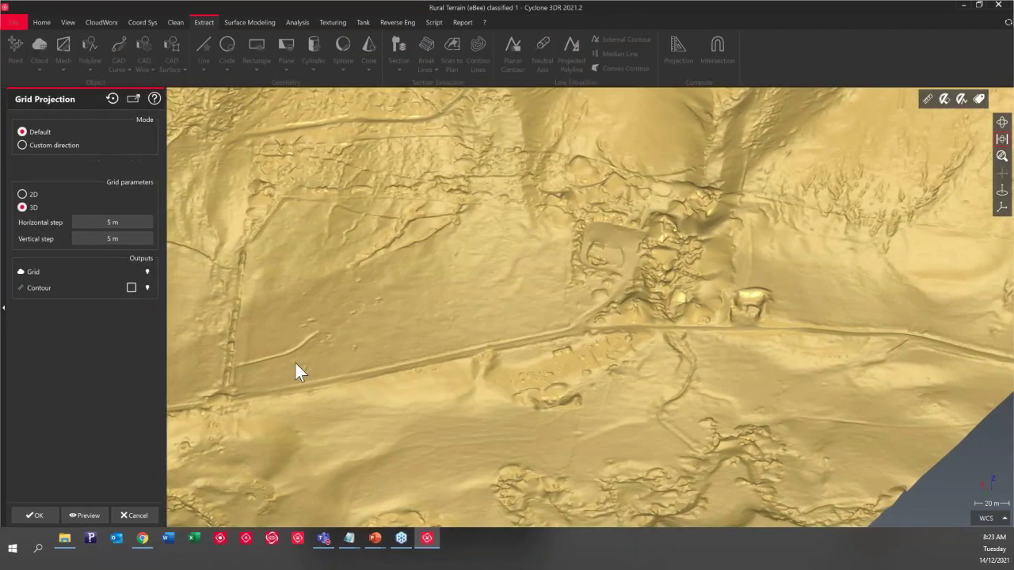
left_click(73, 515)
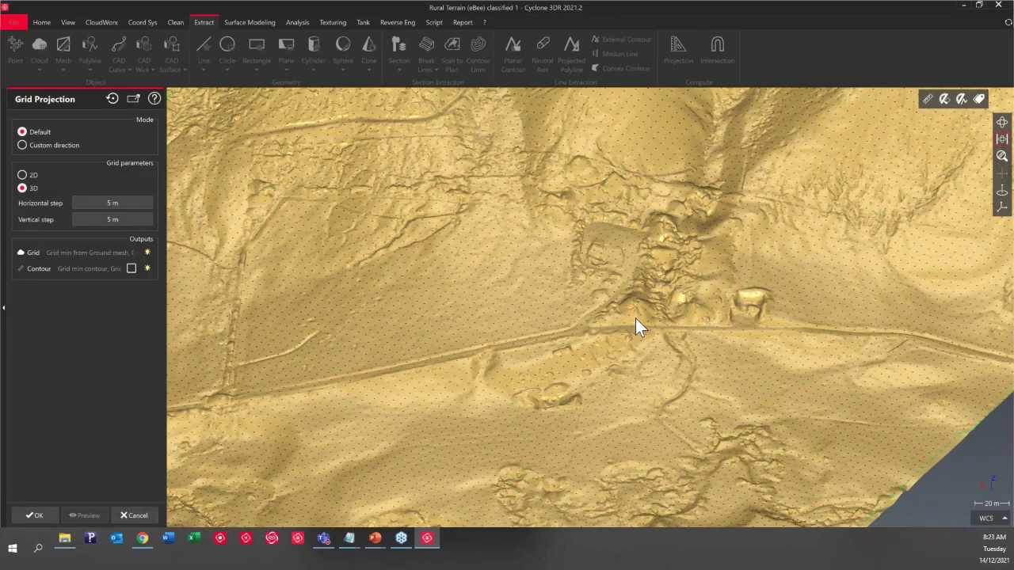
scroll(635, 318, "down", 4)
left_click_drag(624, 350, 620, 362)
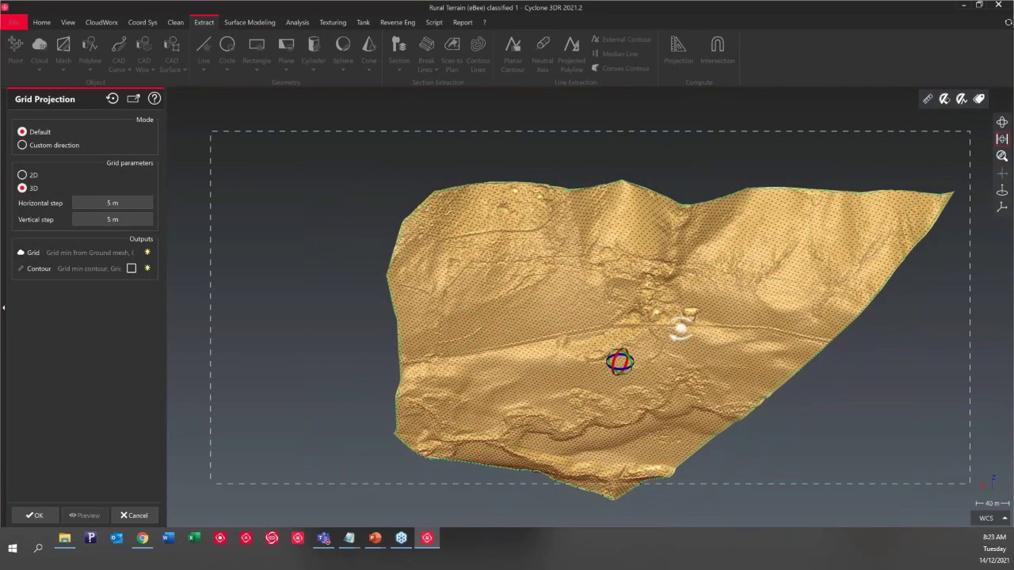
left_click_drag(680, 326, 632, 320)
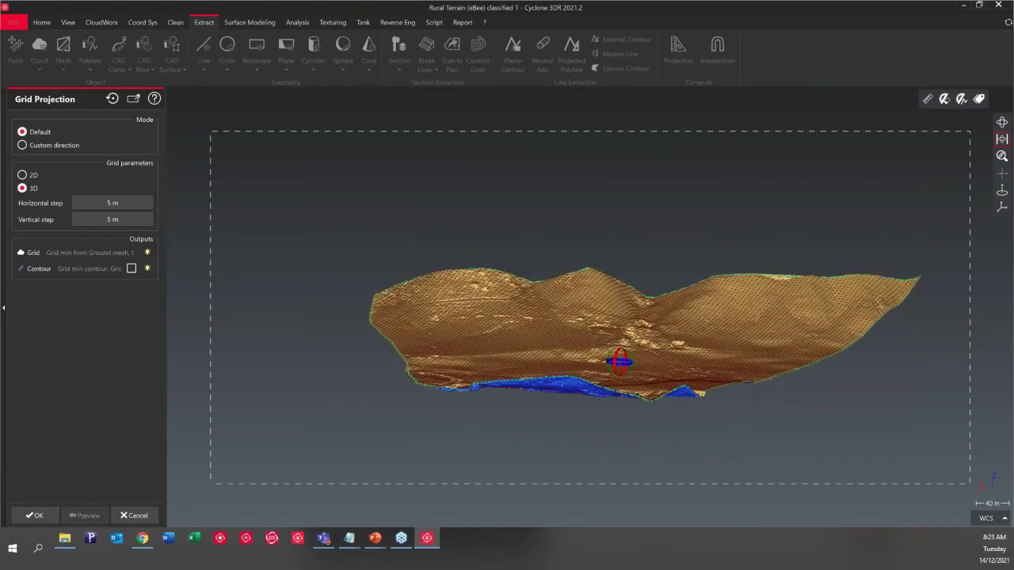
left_click_drag(619, 362, 620, 362)
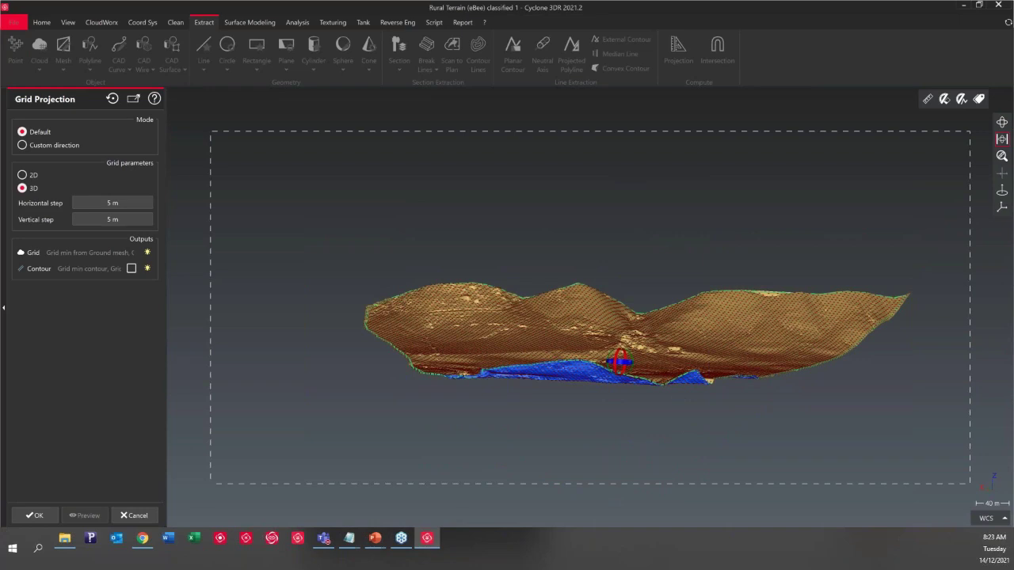
left_click(36, 520)
Step: Inspect the projected grid from several angles, then hide the ground mesh and examine the grid points alone
mouse_move(621, 362)
left_mouse_down()
mouse_move(546, 372)
mouse_move(499, 439)
left_mouse_up()
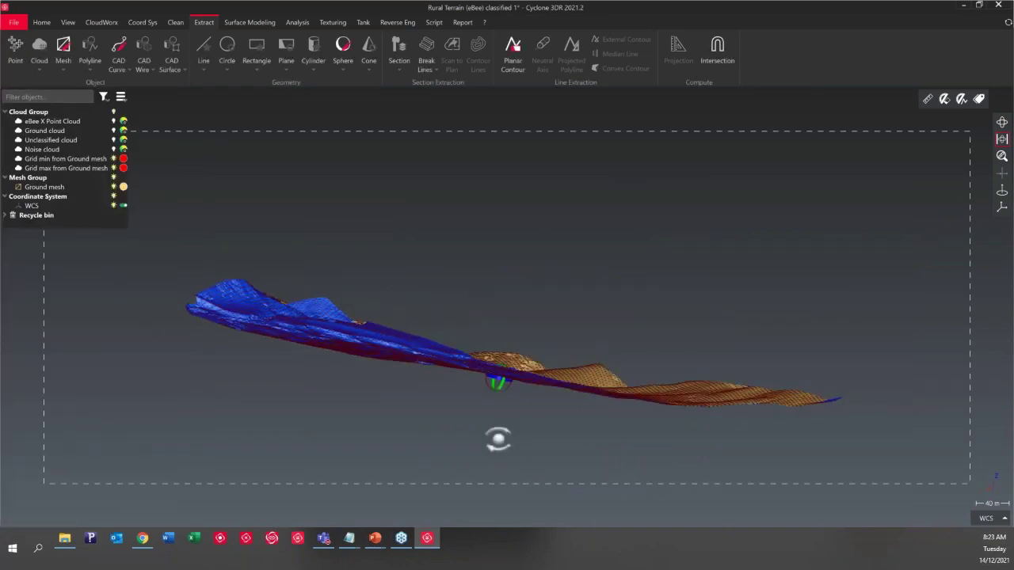
left_click_drag(498, 439, 891, 242)
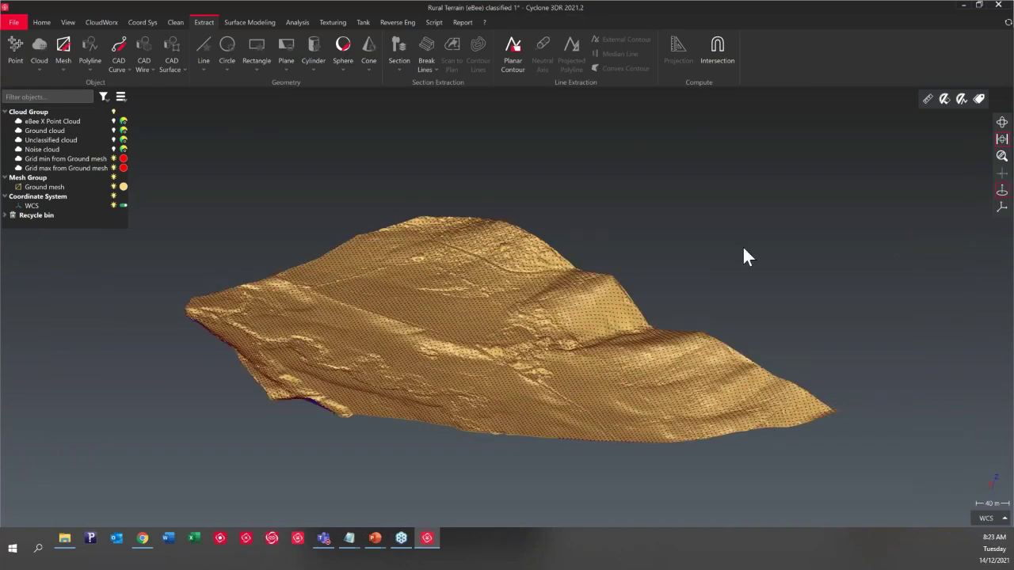
left_click_drag(742, 246, 555, 233)
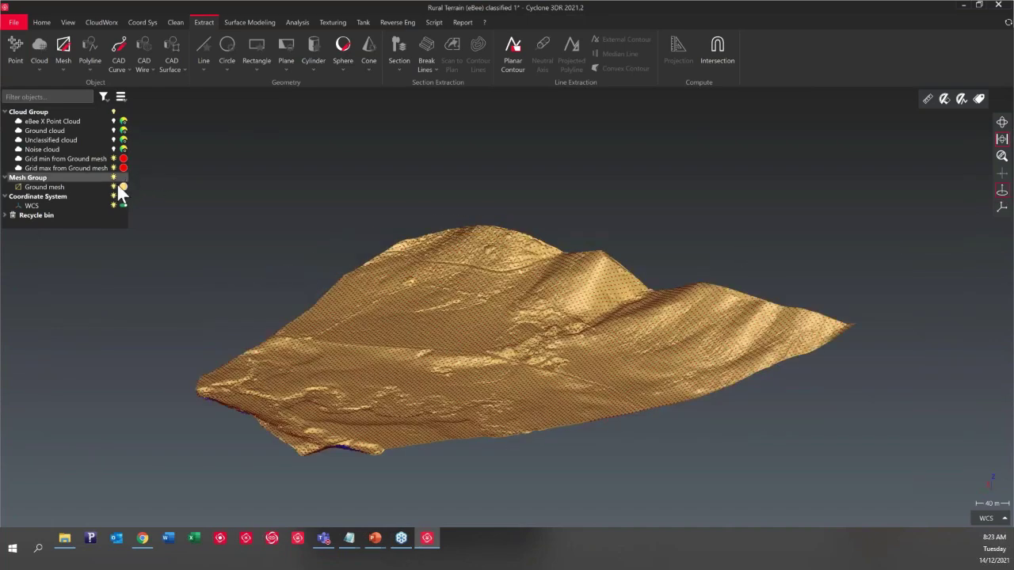
left_click(418, 413)
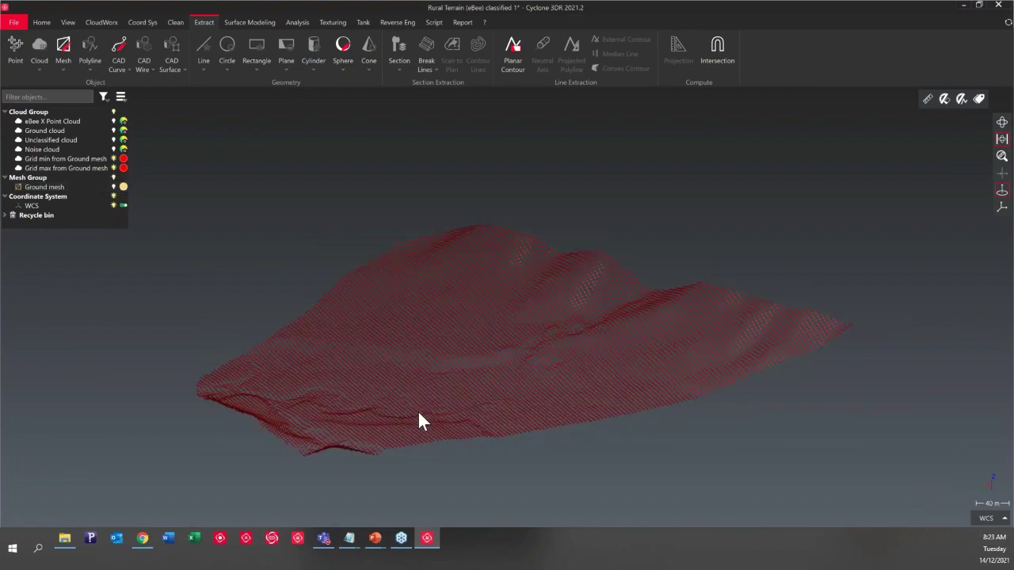
scroll(422, 418, "up", 5)
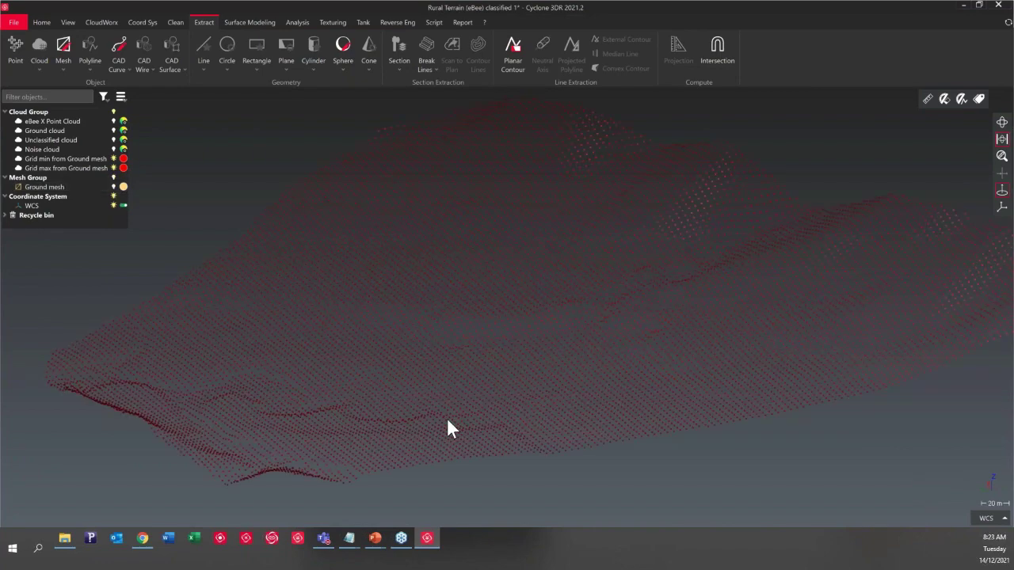
middle_click_drag(447, 418, 498, 386)
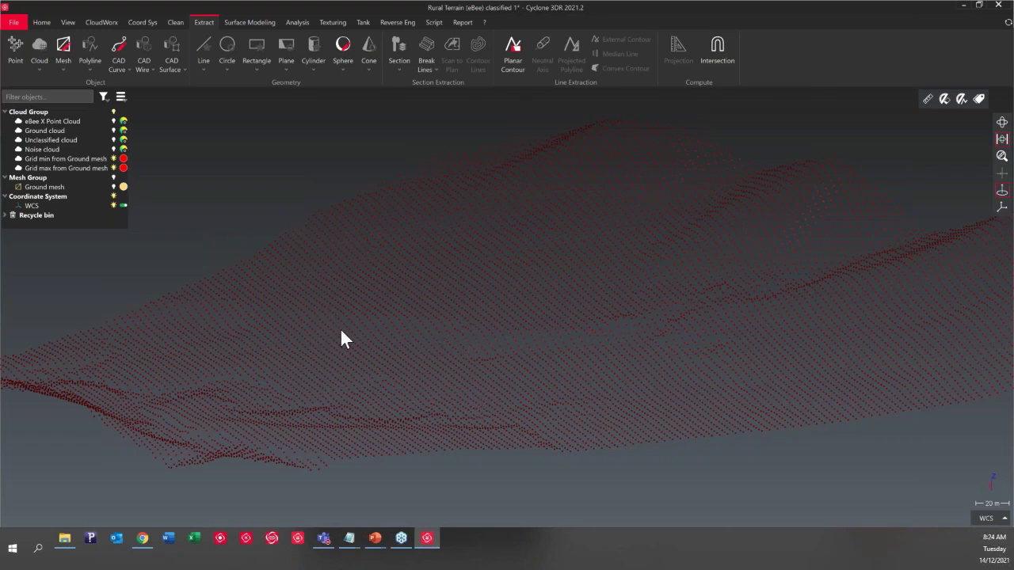
Step: Hide both grid clouds, display the ground mesh again and select it
left_click(60, 51)
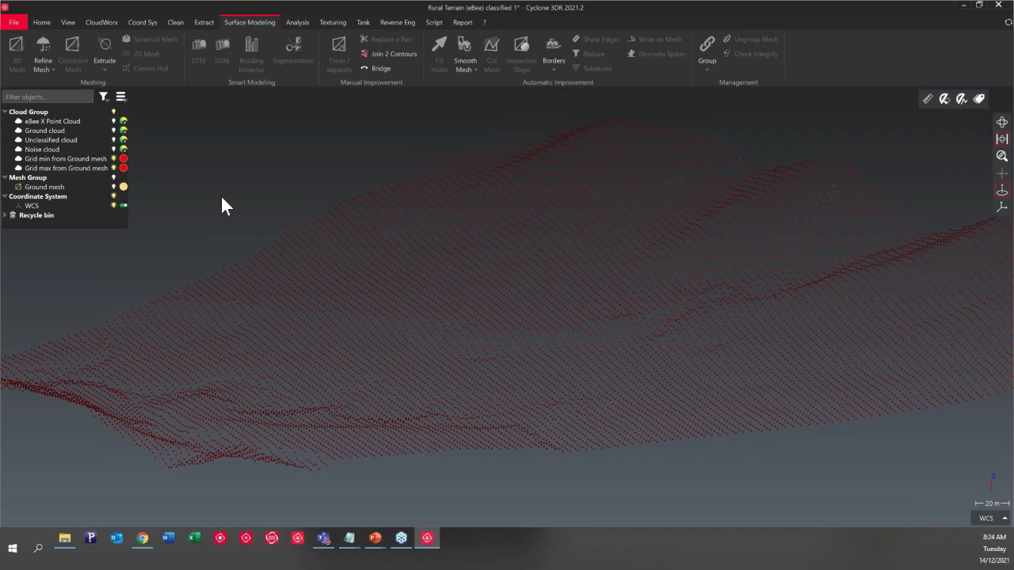
left_click(114, 187)
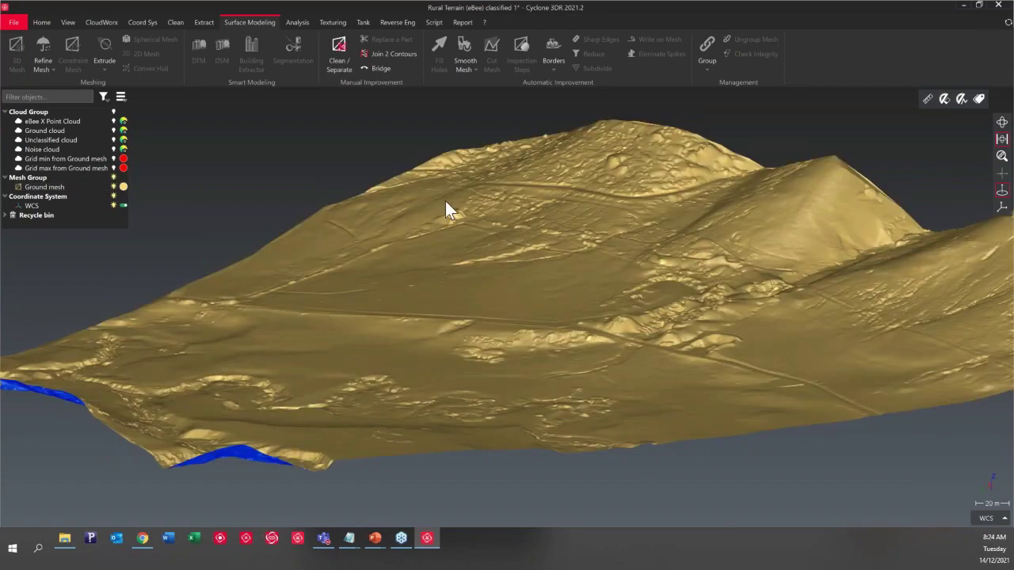
left_click(445, 202)
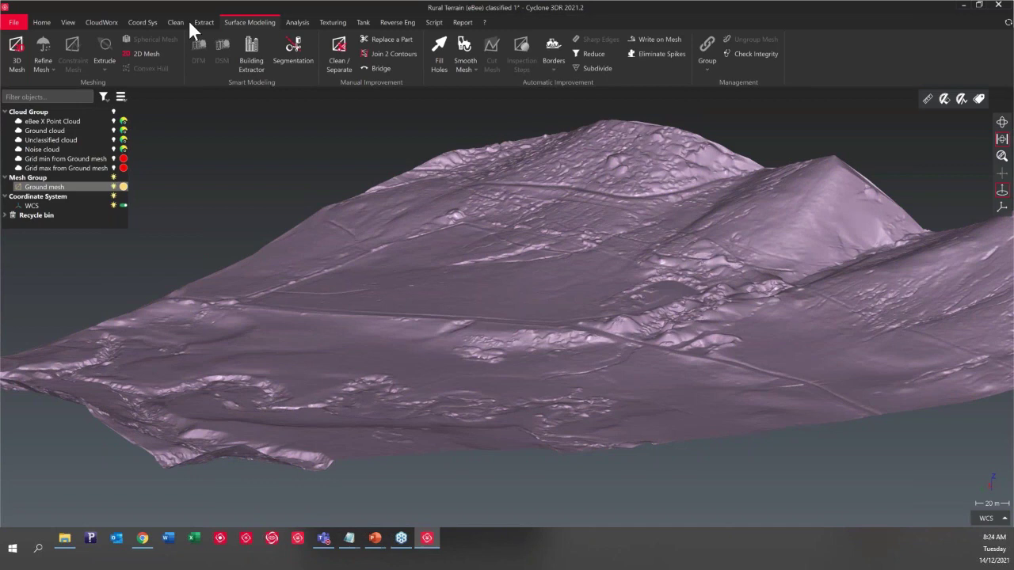
Step: Create contour lines all over the ground mesh at an interval of 1 with emphasized major contours set to 10, previewing them first
left_click(195, 21)
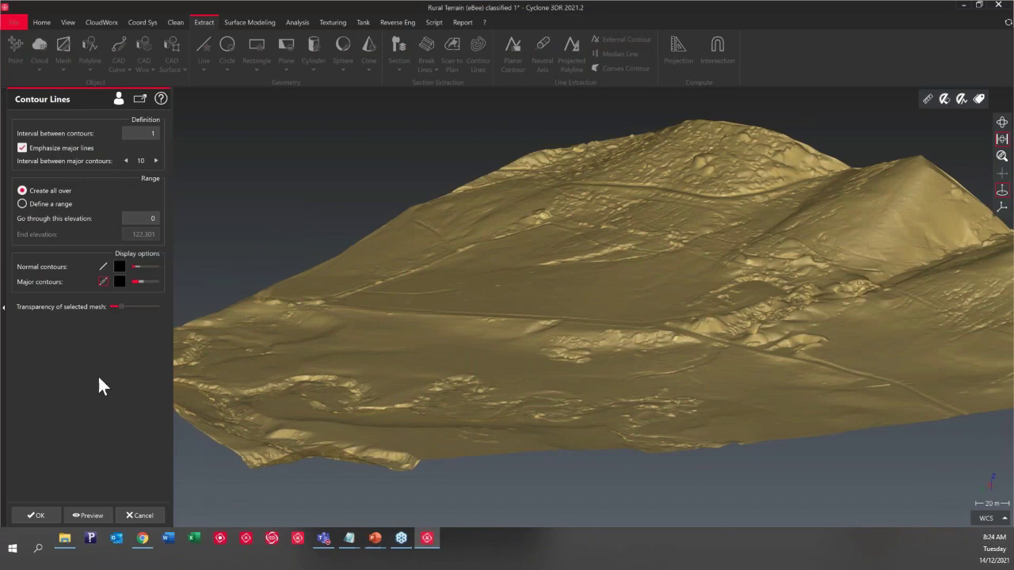
left_click(94, 516)
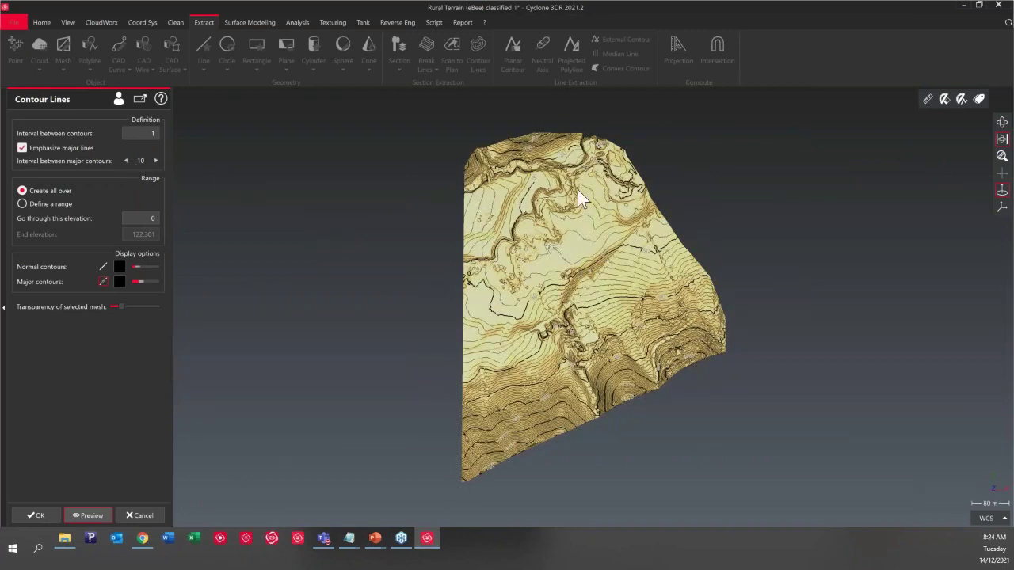
scroll(563, 189, "up", 4)
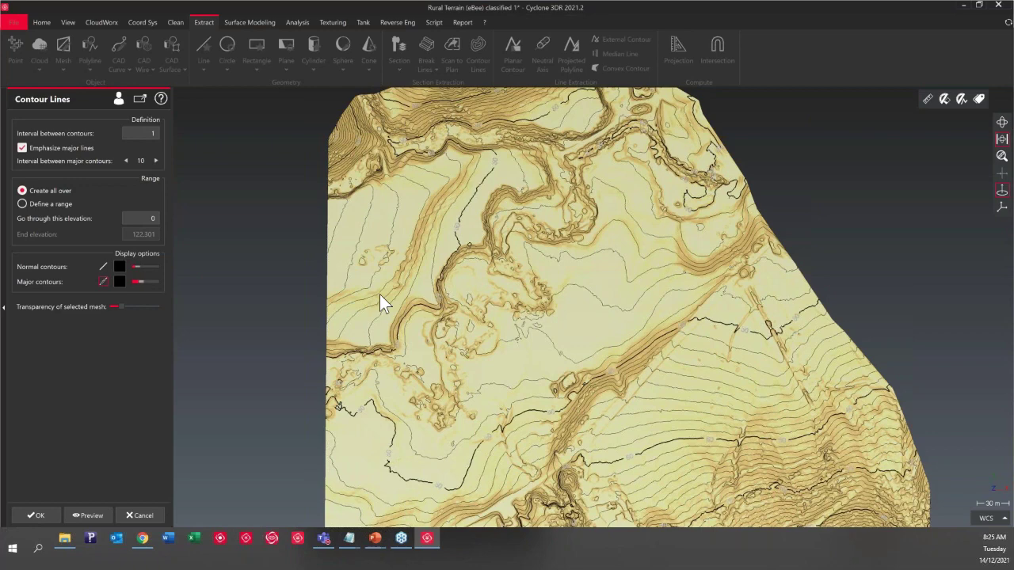
scroll(501, 162, "up", 2)
scroll(456, 289, "up", 3)
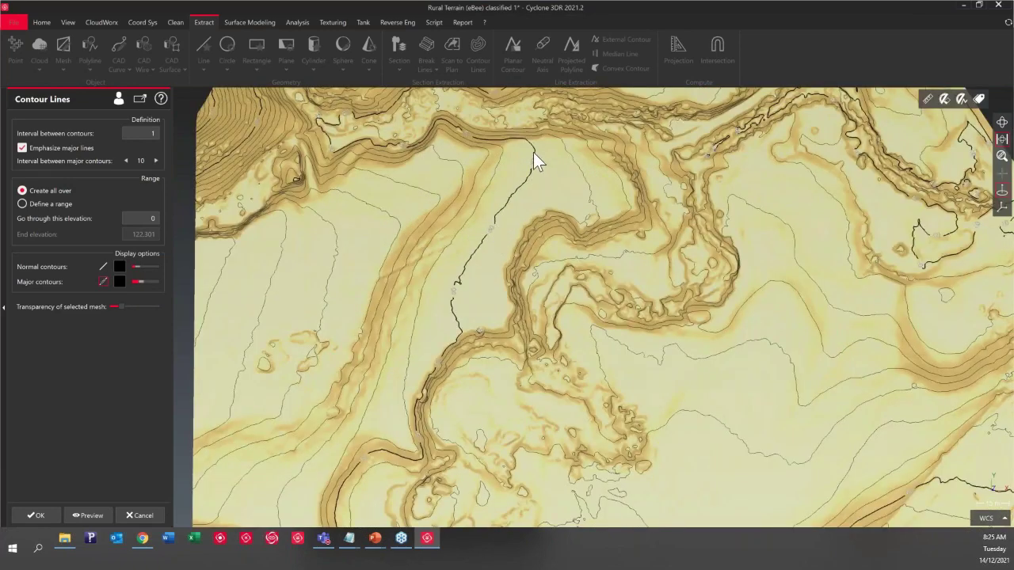
scroll(555, 190, "down", 4)
scroll(549, 192, "down", 2)
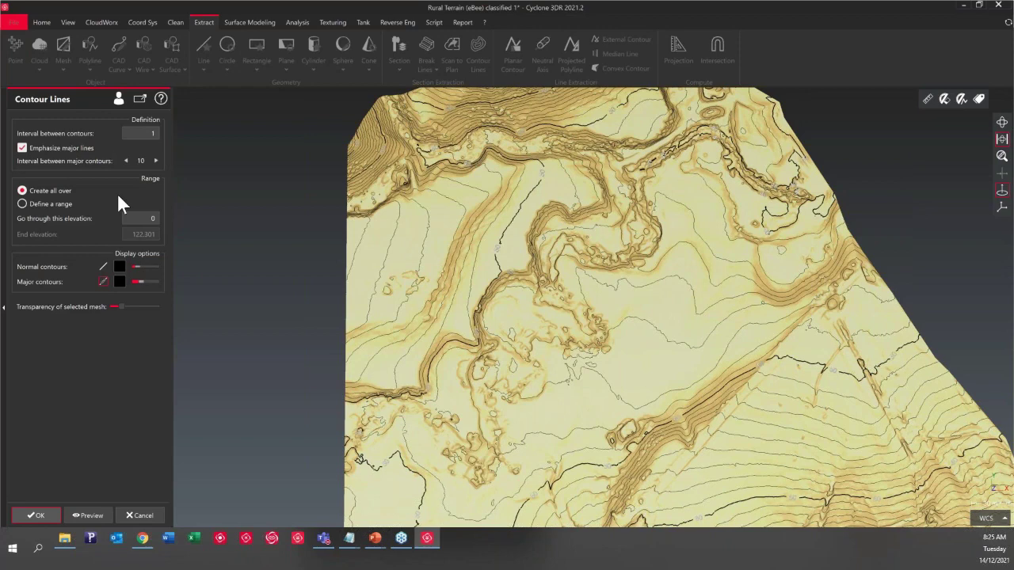
left_click(36, 515)
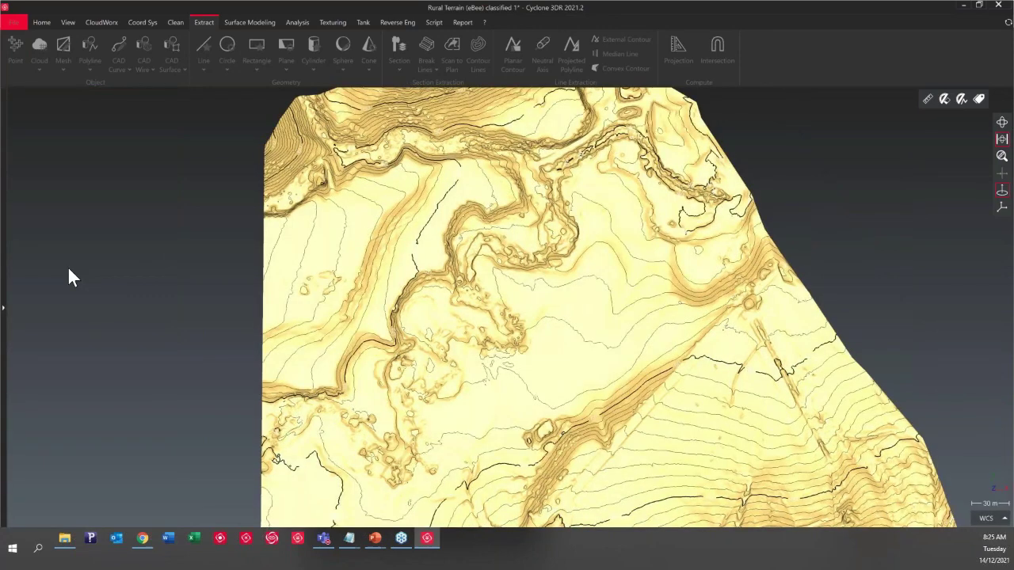
Step: Hide the ground mesh, show the Grid max from Ground mesh cloud and select it together with the contour lines
scroll(502, 187, "down", 2)
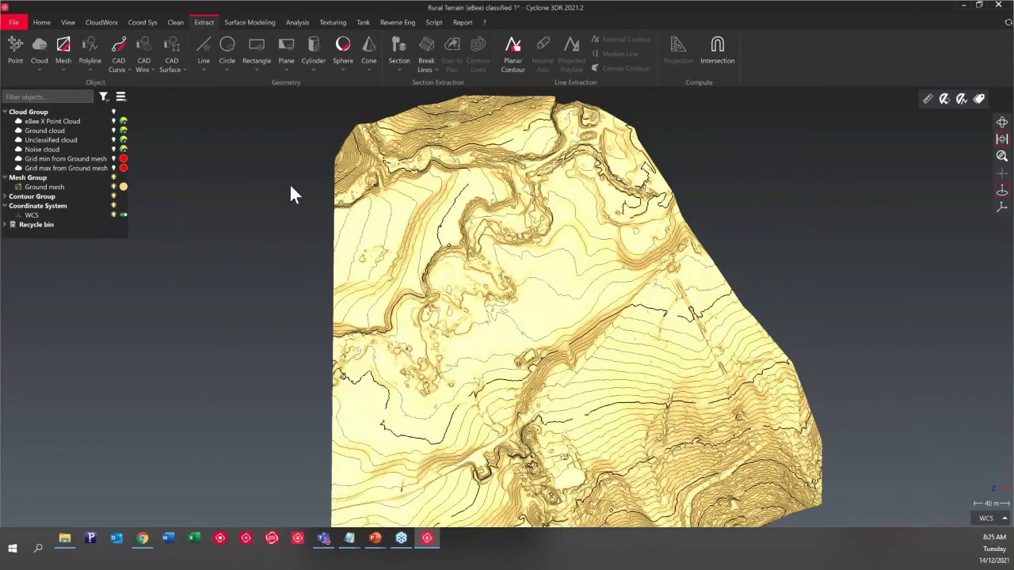
left_click(113, 185)
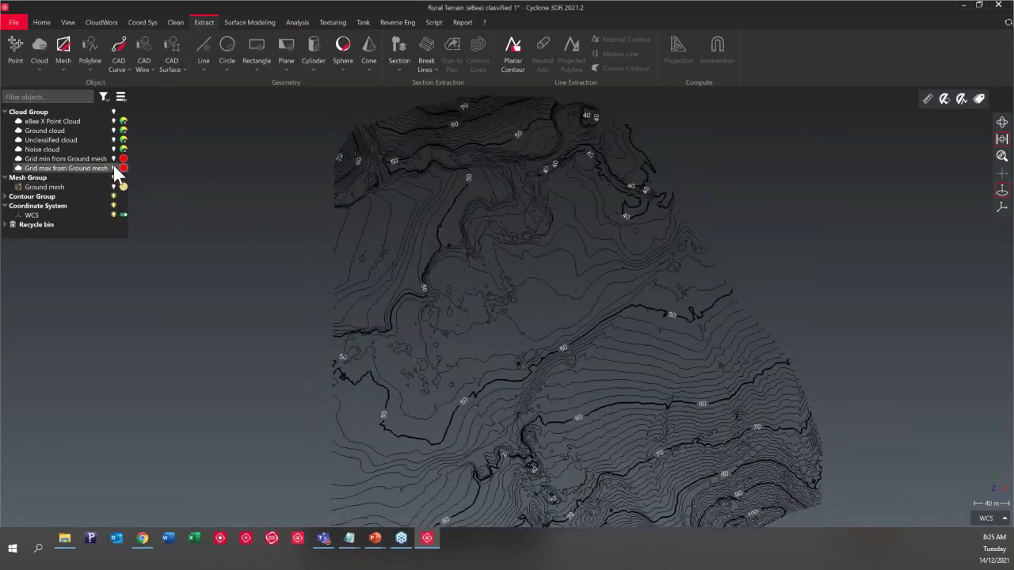
left_click(113, 168)
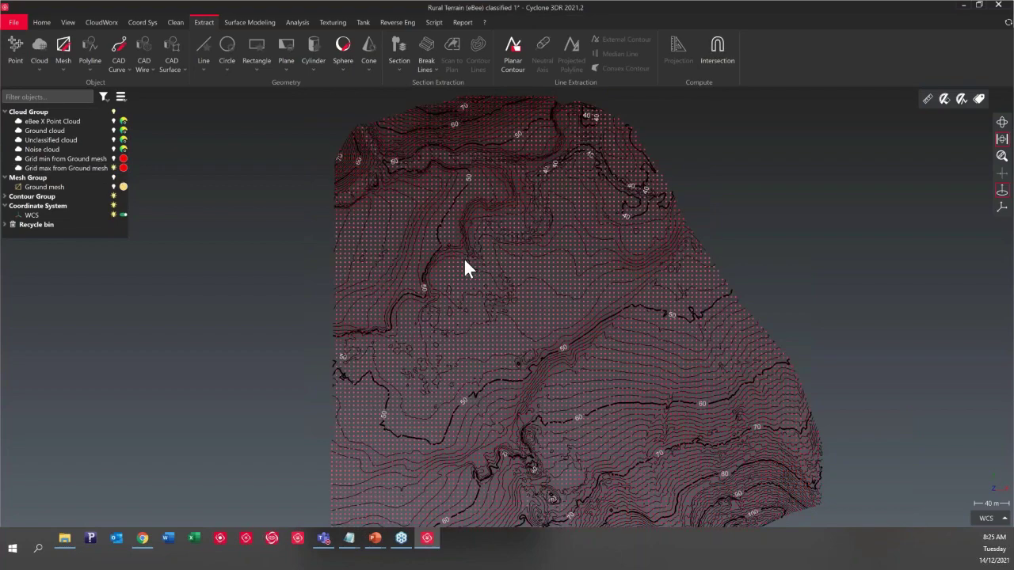
left_click_drag(463, 258, 592, 157)
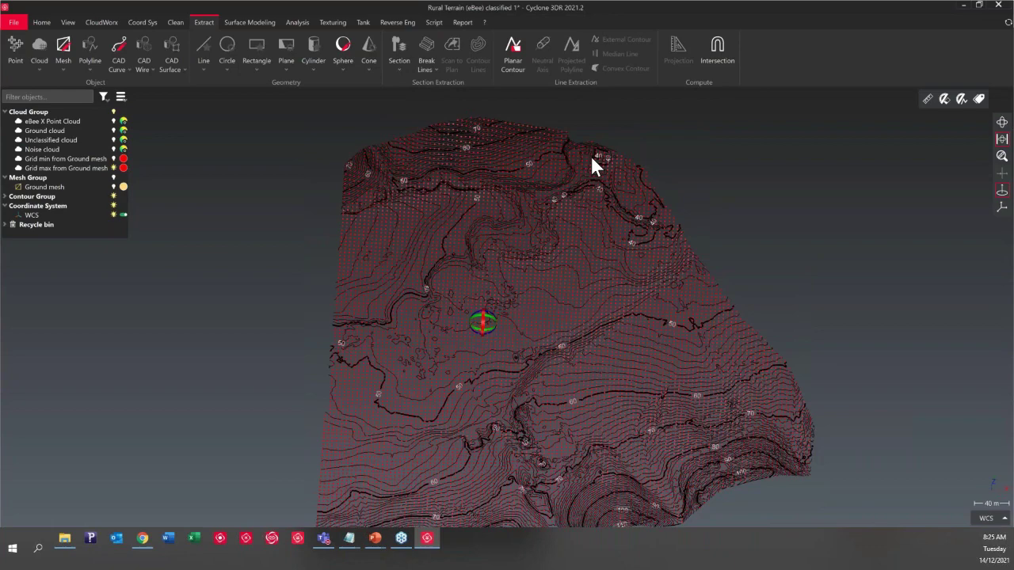
scroll(593, 159, "down", 3)
left_click_drag(797, 114, 310, 459)
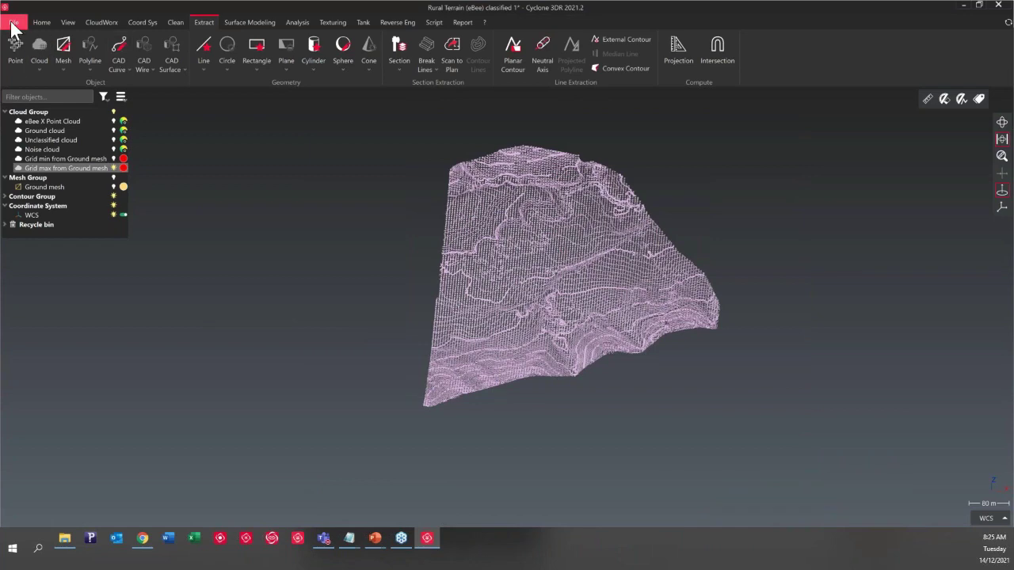
left_click(14, 22)
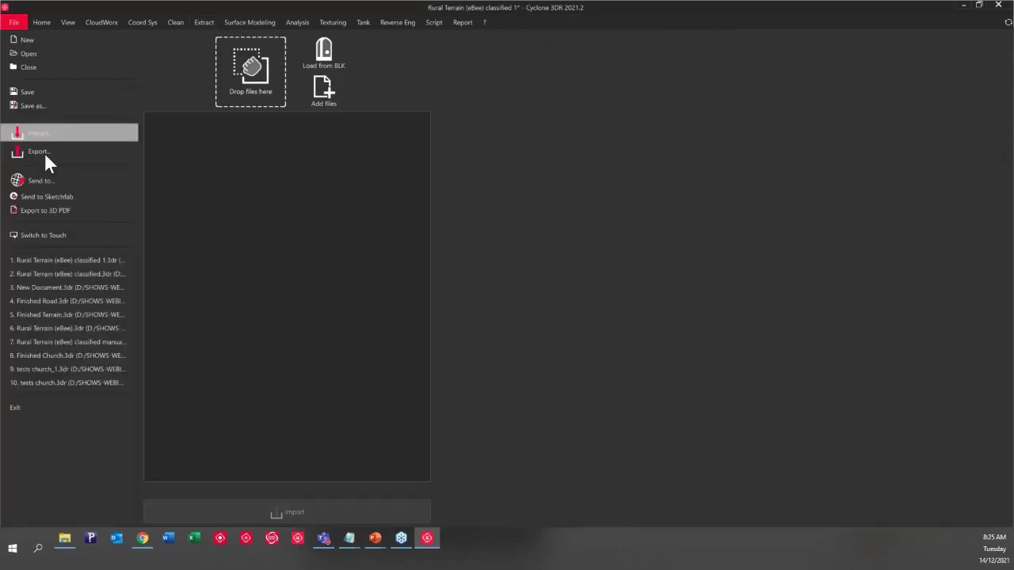
left_click(45, 157)
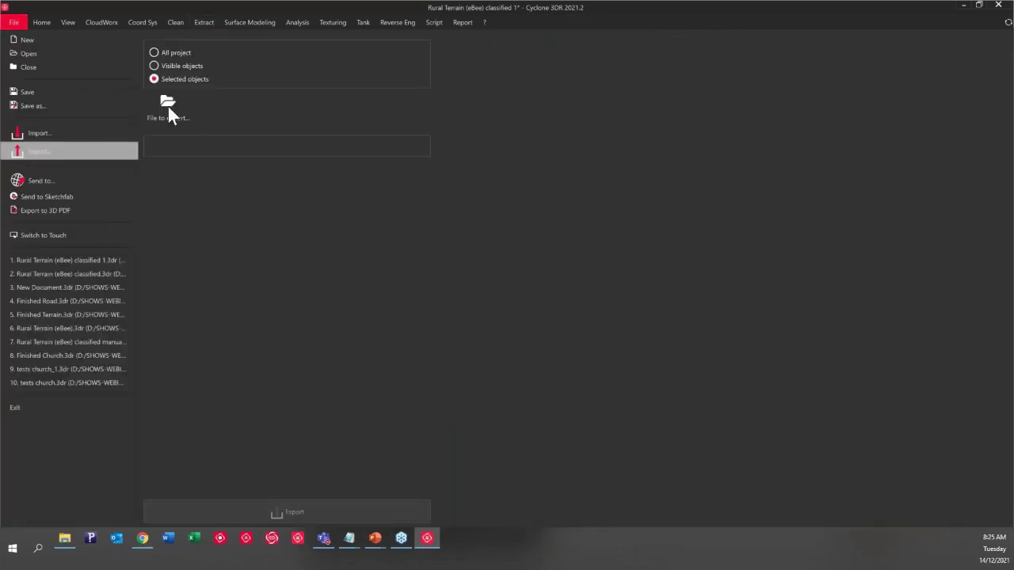
left_click(165, 106)
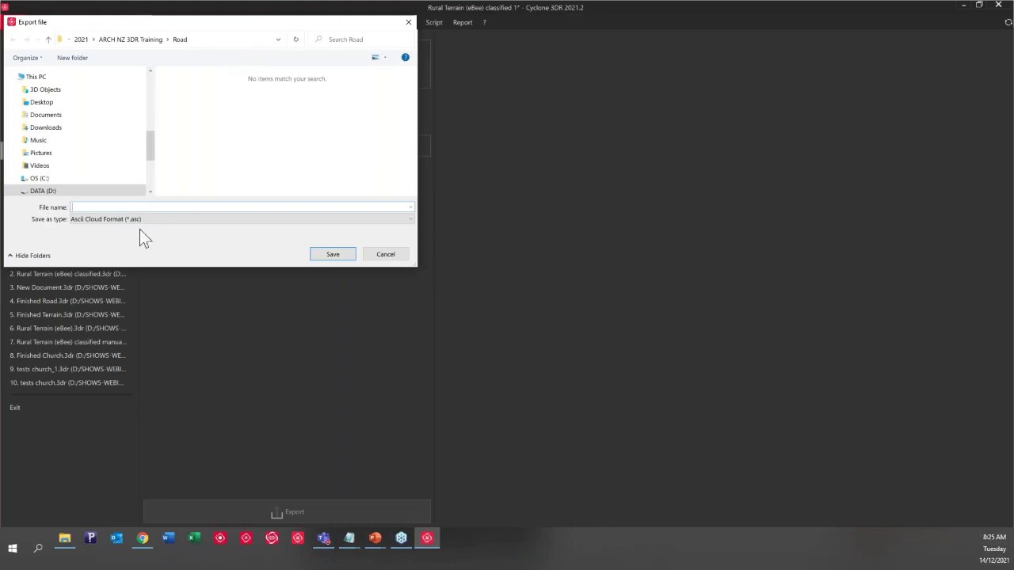
left_click(148, 221)
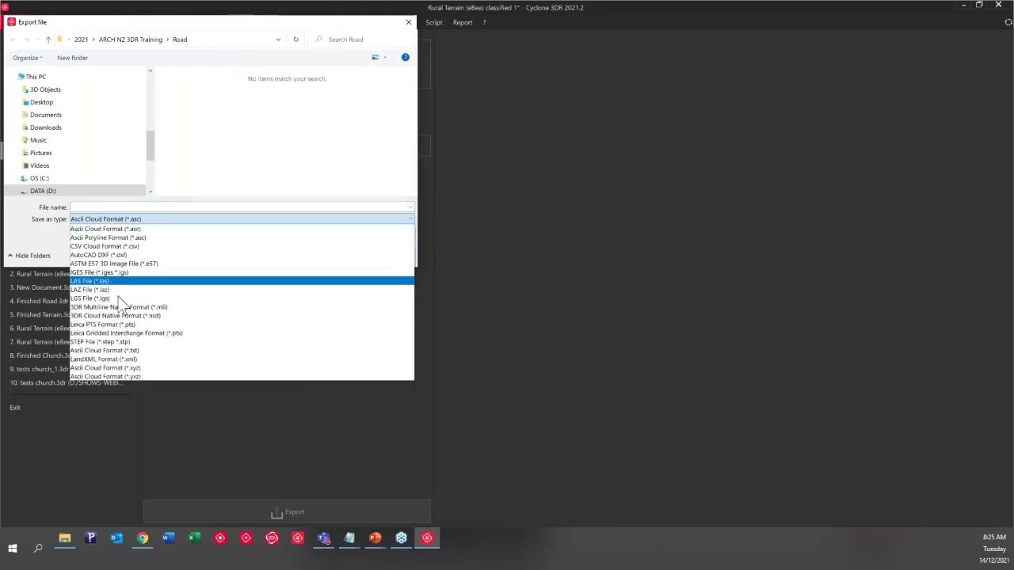
left_click(136, 254)
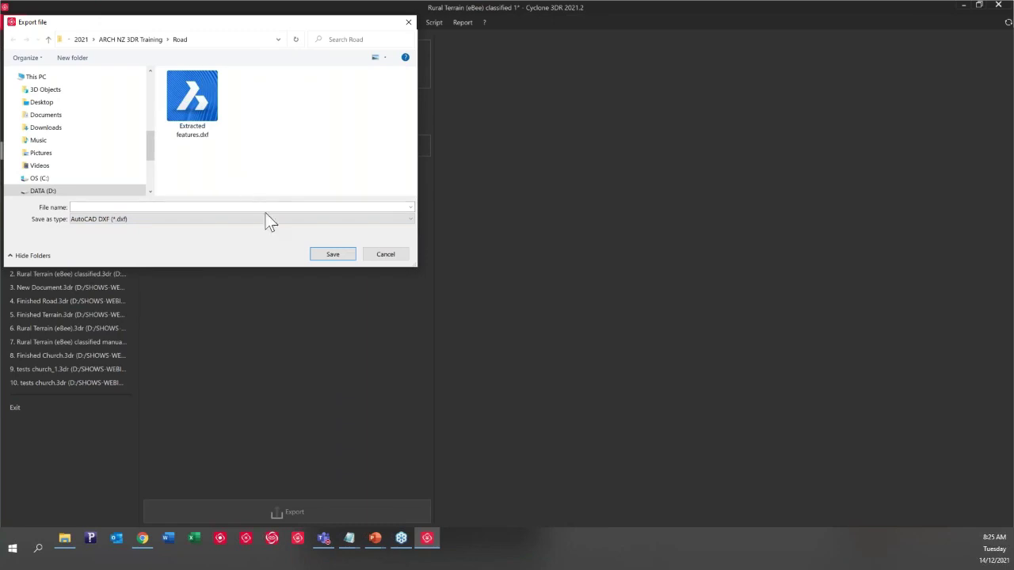
left_click(386, 256)
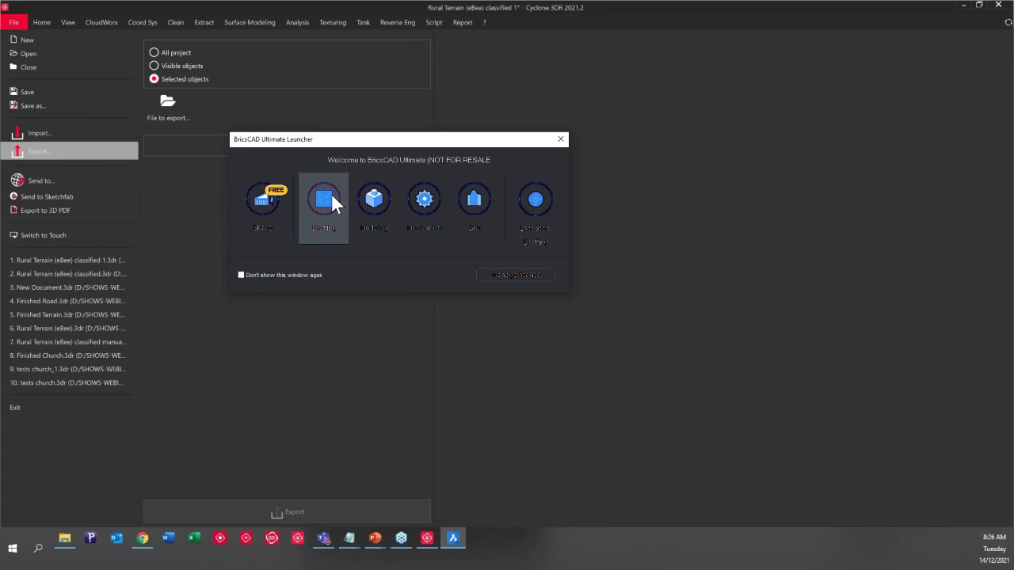
Step: Launch BricsCAD in its Drafting workspace, and meanwhile return to the terrain model view and clear the selection of grid points and contours
left_click(331, 194)
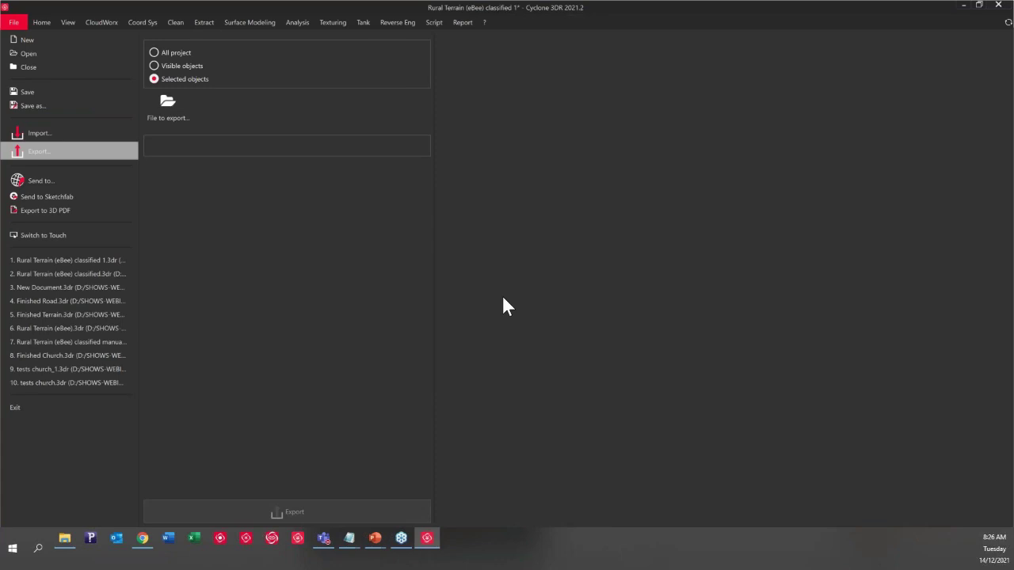
left_click(42, 22)
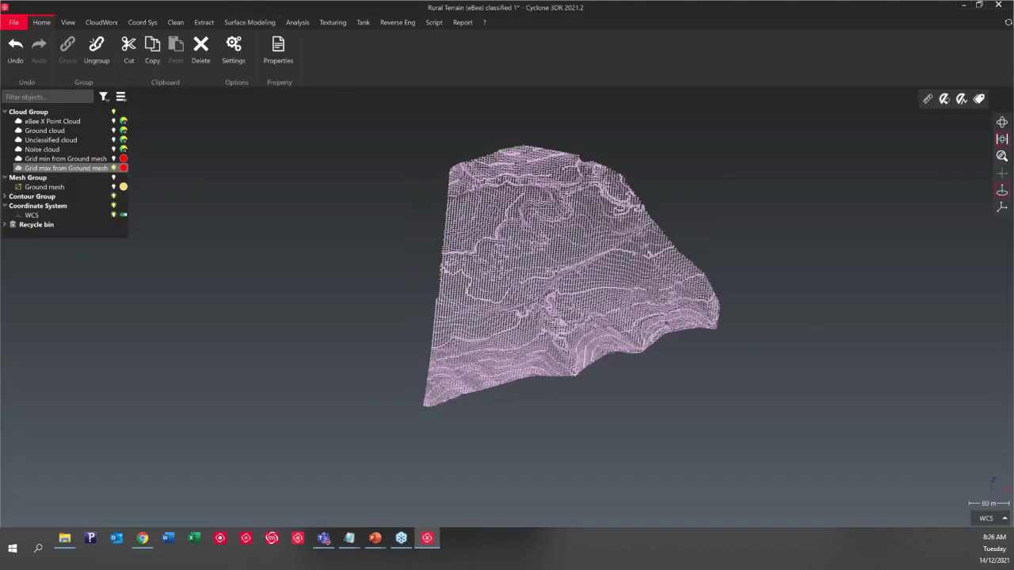
left_click(713, 397)
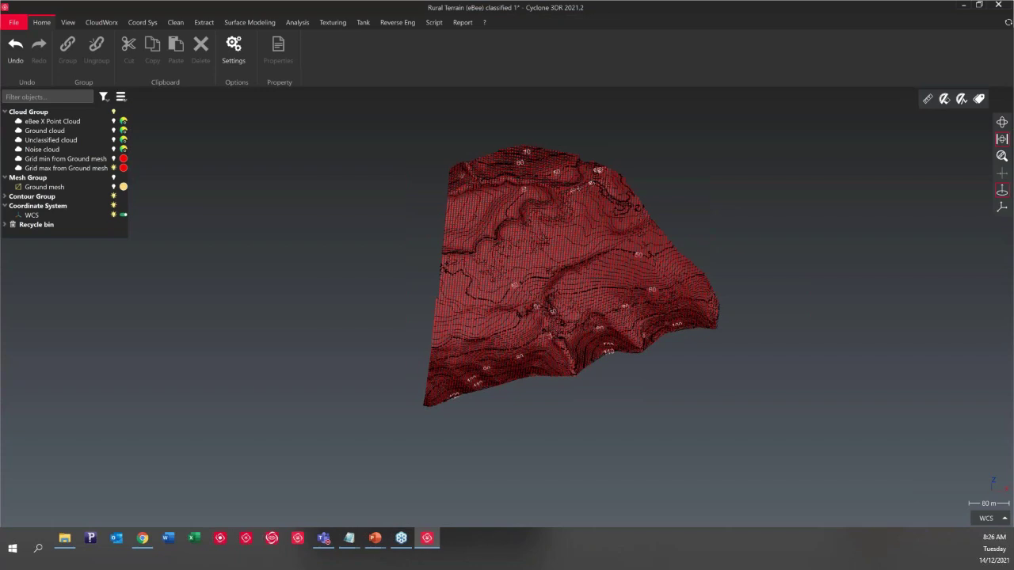
Step: Find Terrain Grid and CL.dxf in the Rural Terrain folder and open it in BricsCAD
key("alt+Tab")
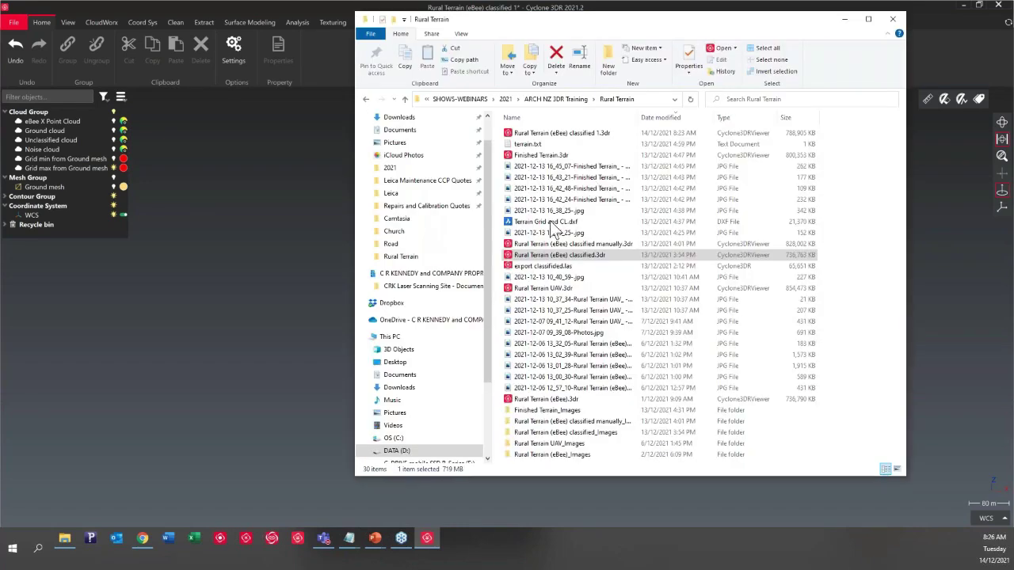
left_click(805, 223)
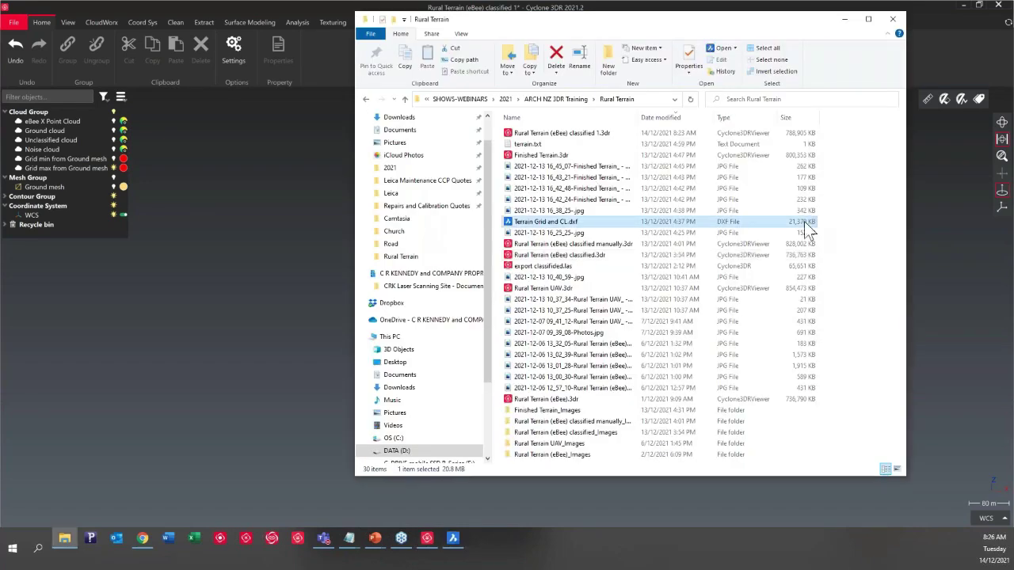
key("alt+Tab")
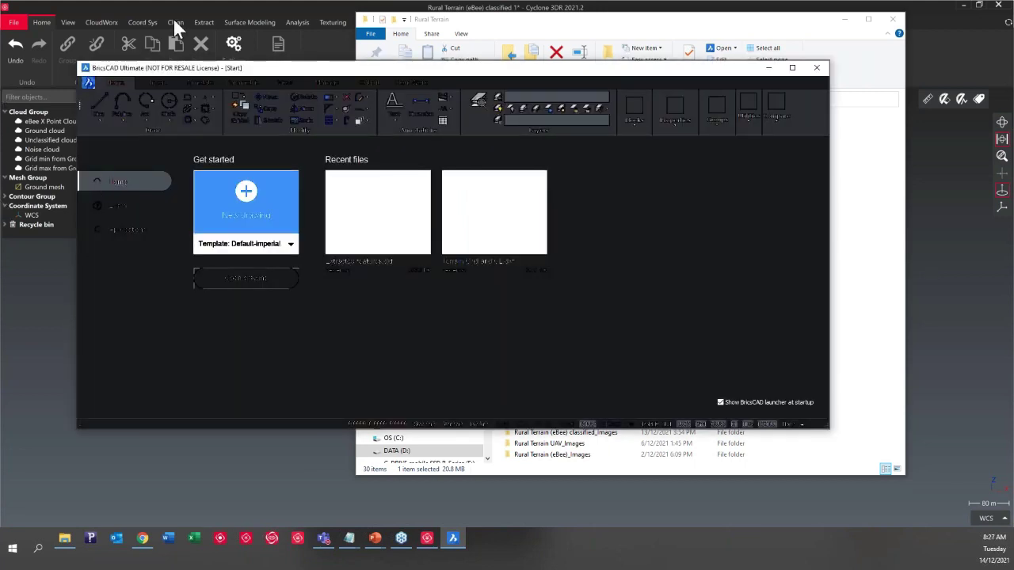
left_click_drag(411, 68, 77, 170)
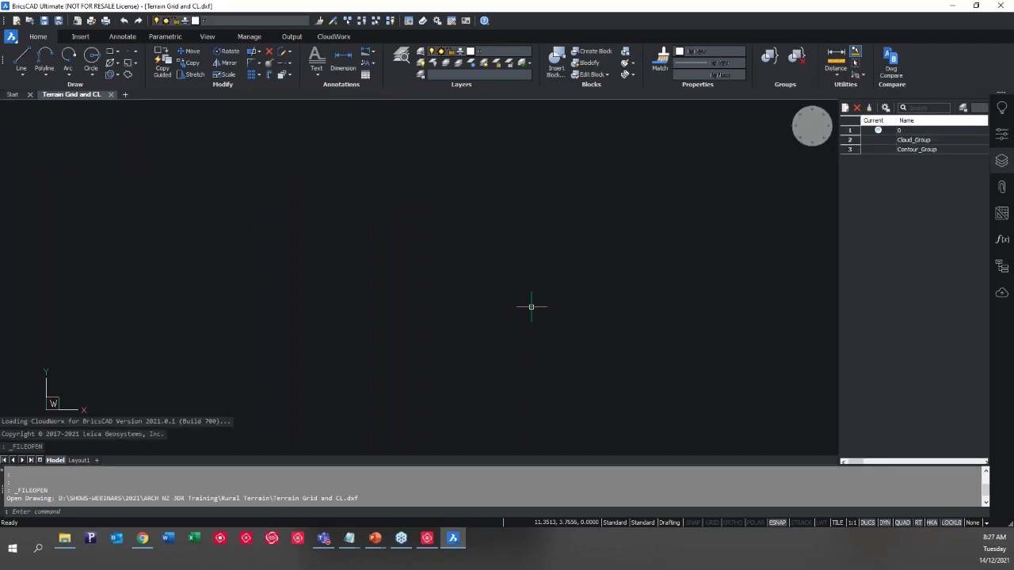
Step: Examine the whole exported drawing of grid points and contour lines, including the elevation labels along a major contour
left_click(796, 140)
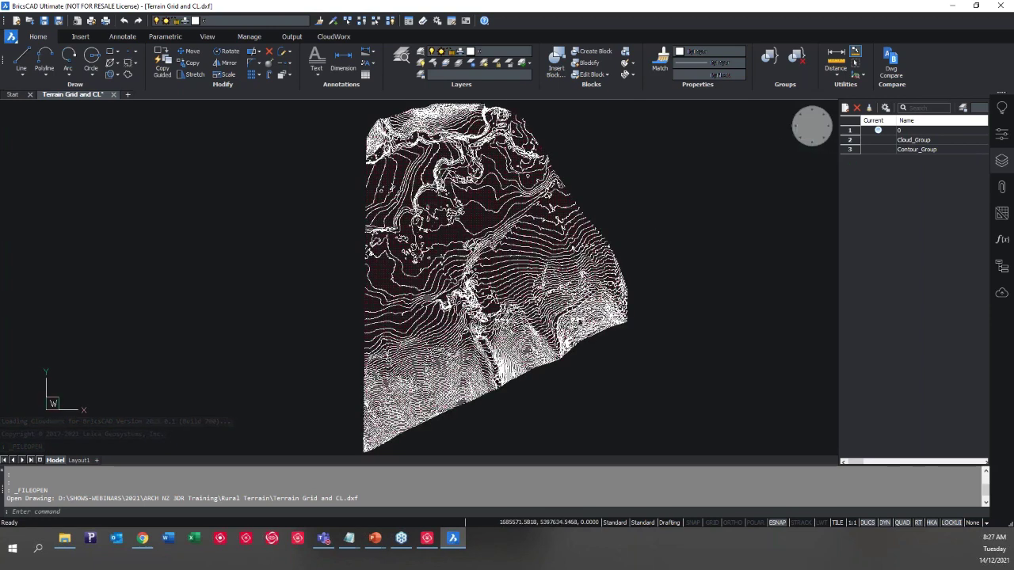
scroll(440, 181, "up", 5)
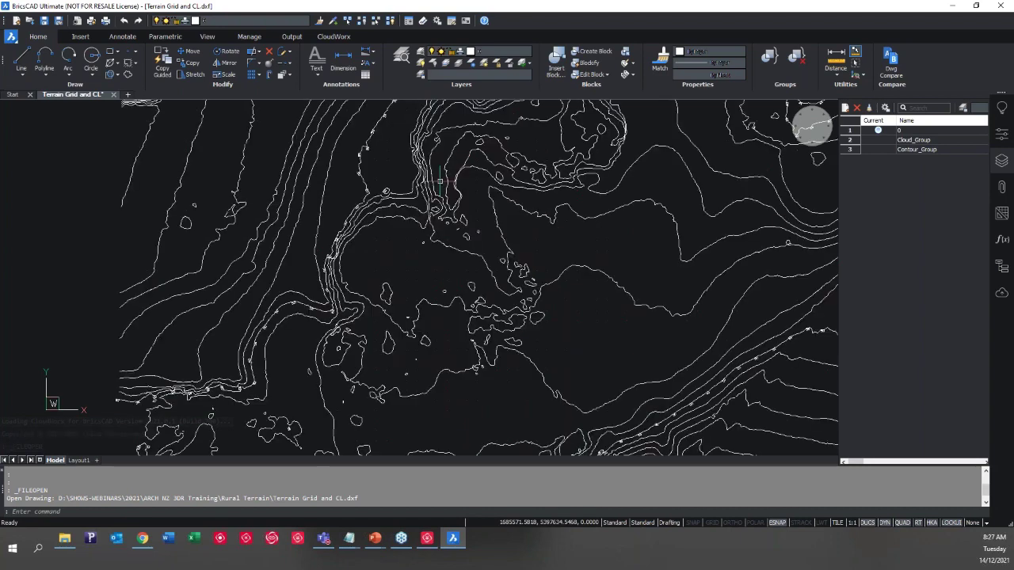
scroll(351, 147, "up", 4)
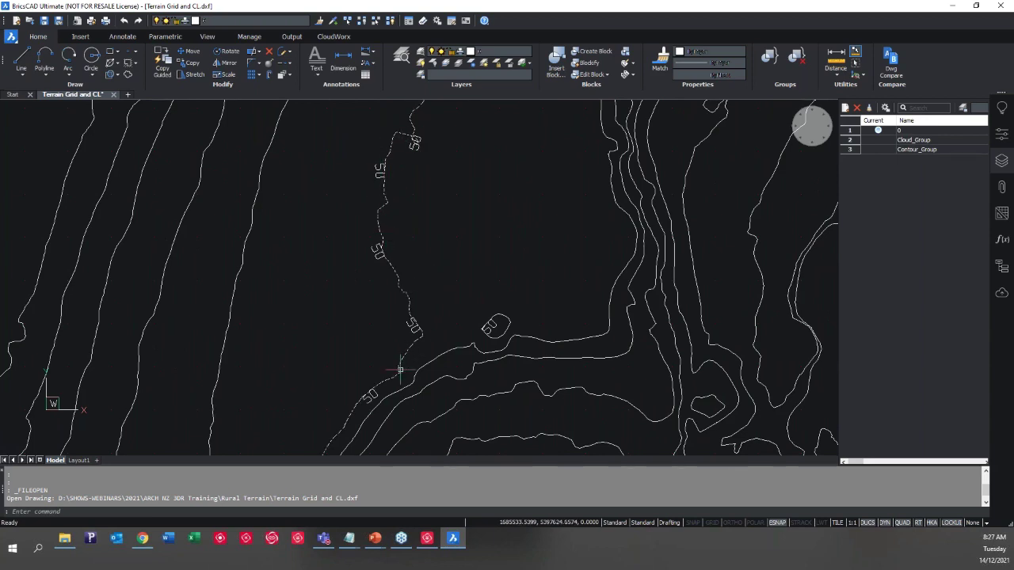
mouse_move(384, 219)
scroll(376, 244, "down", 2)
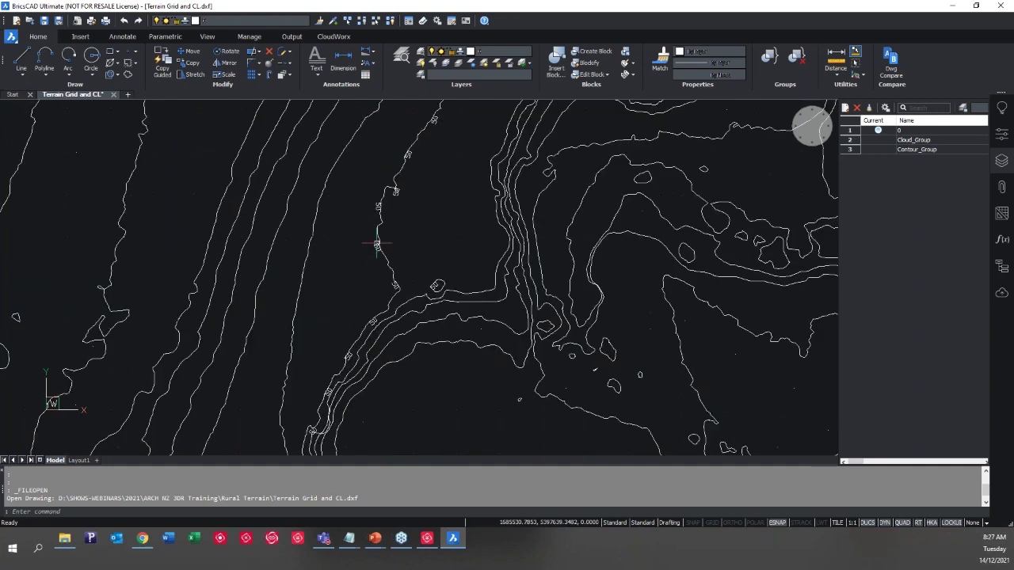
mouse_move(377, 243)
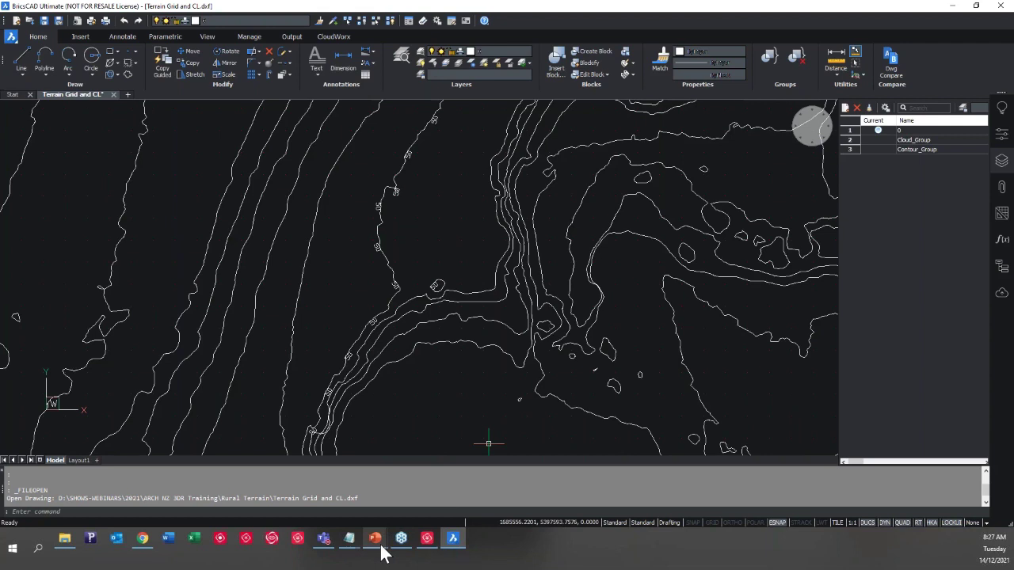
Step: Switch to the PowerPoint slide show and advance from the automatic DTM extraction slide to the one on editing the mesh
mouse_move(377, 546)
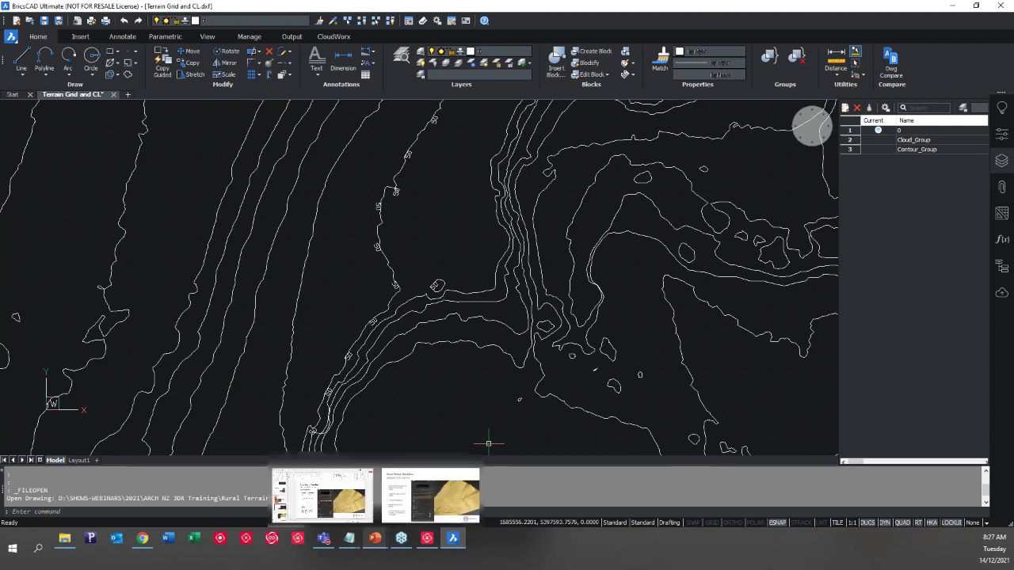
left_click(426, 498)
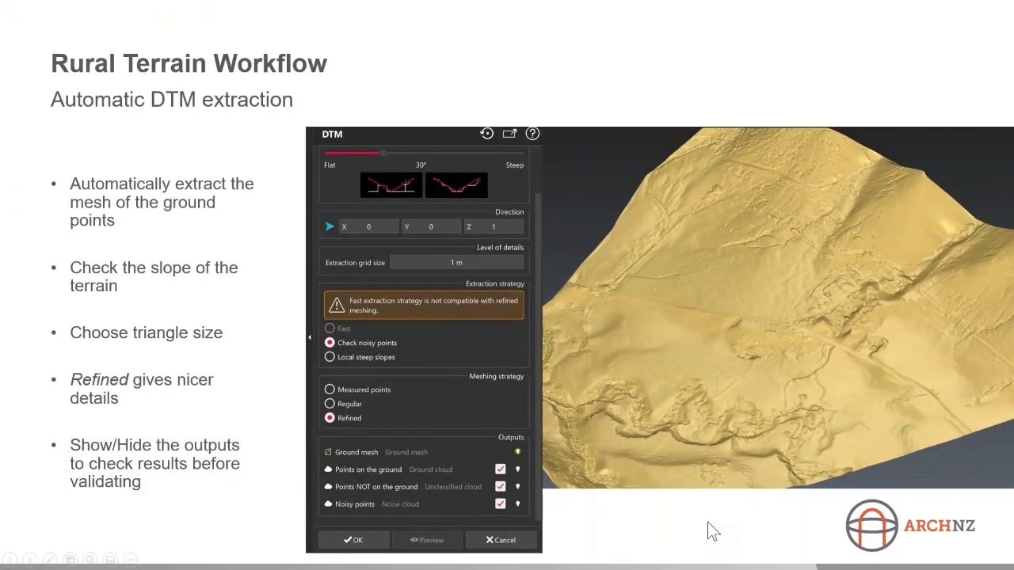
key("Right")
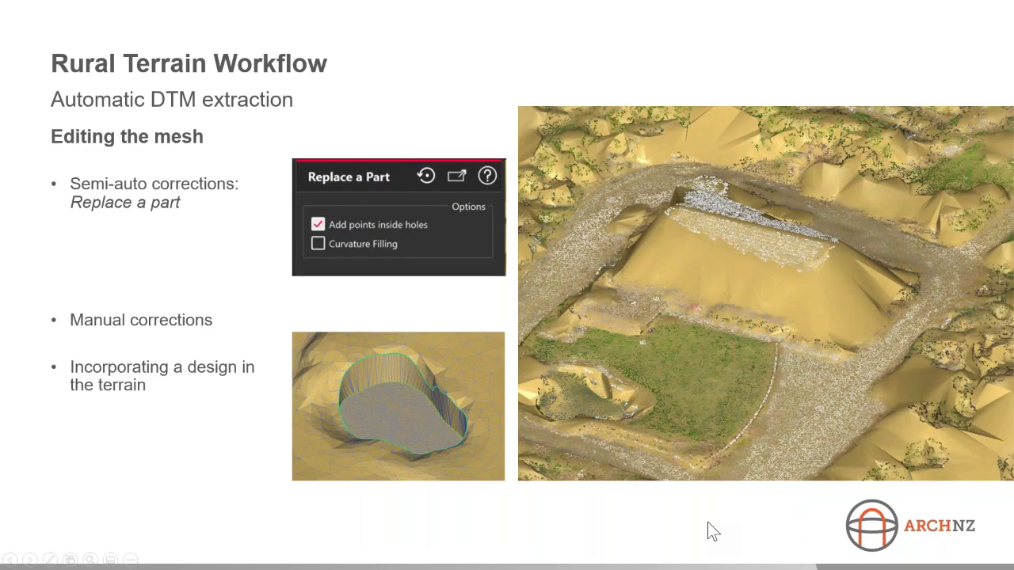
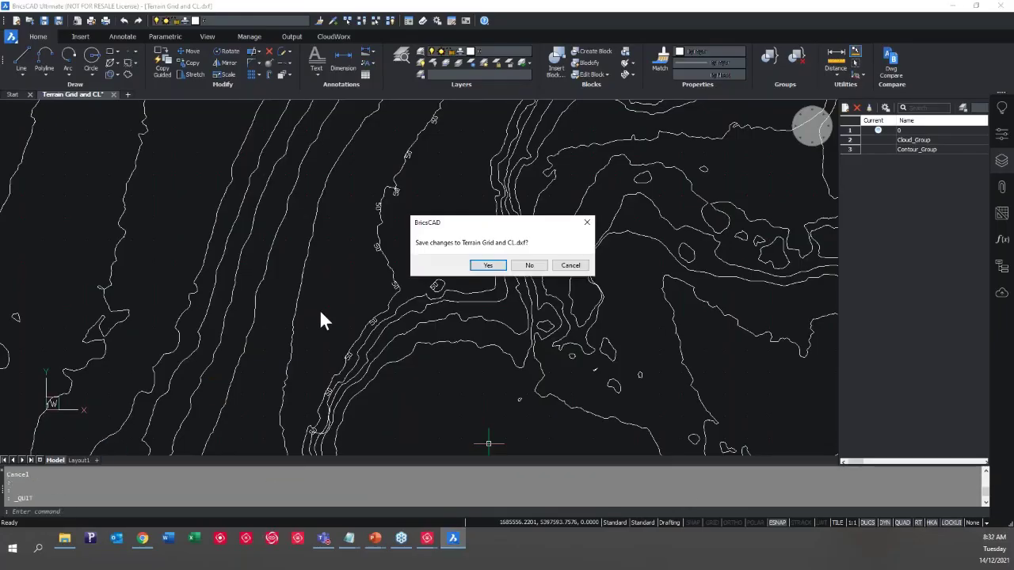
Step: Close the Terrain Grid and CL.dxf drawing in BricsCAD and the Rural Terrain project in Cyclone 3DR, both without saving
left_click(542, 262)
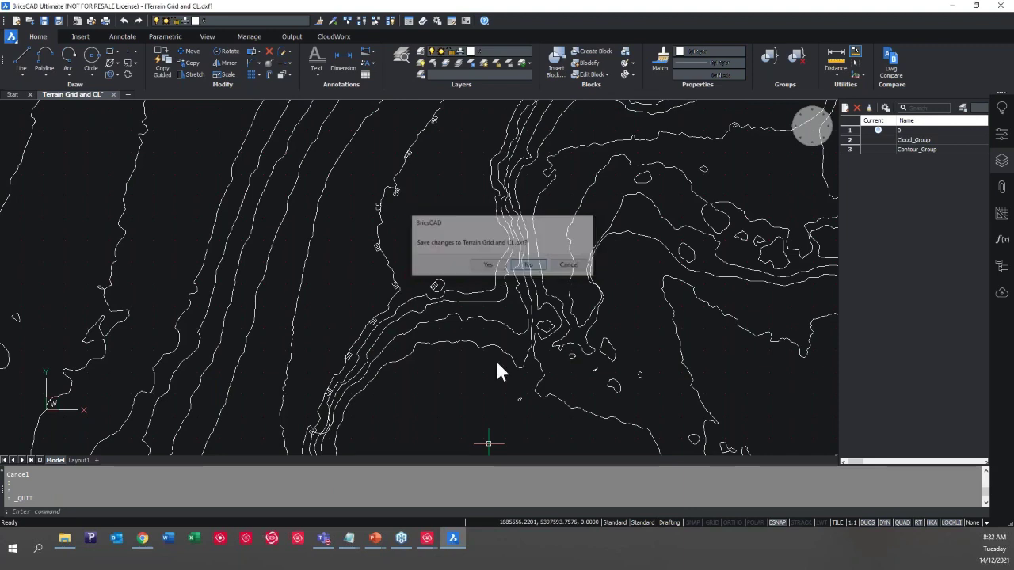
left_click(424, 547)
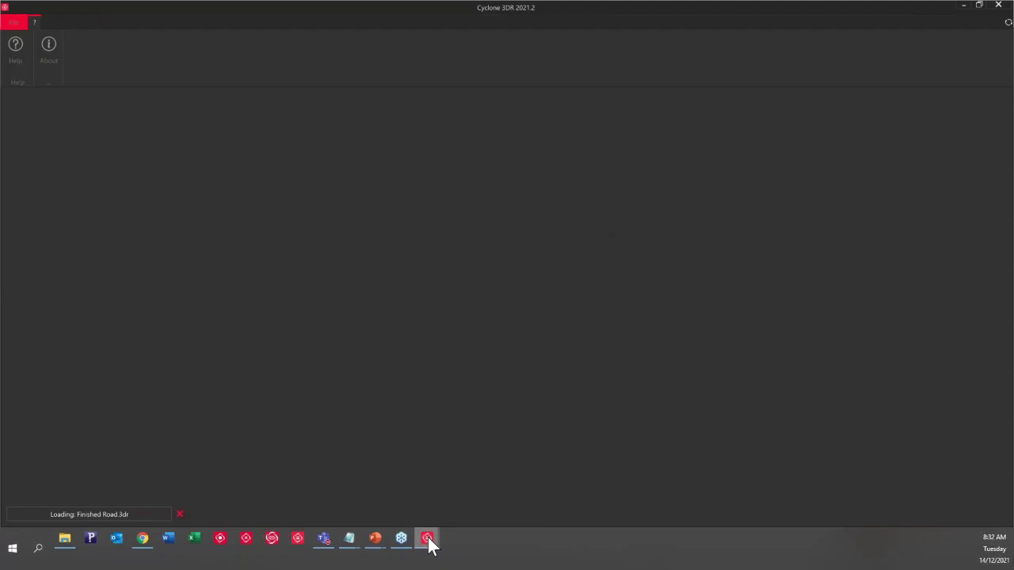
mouse_move(427, 542)
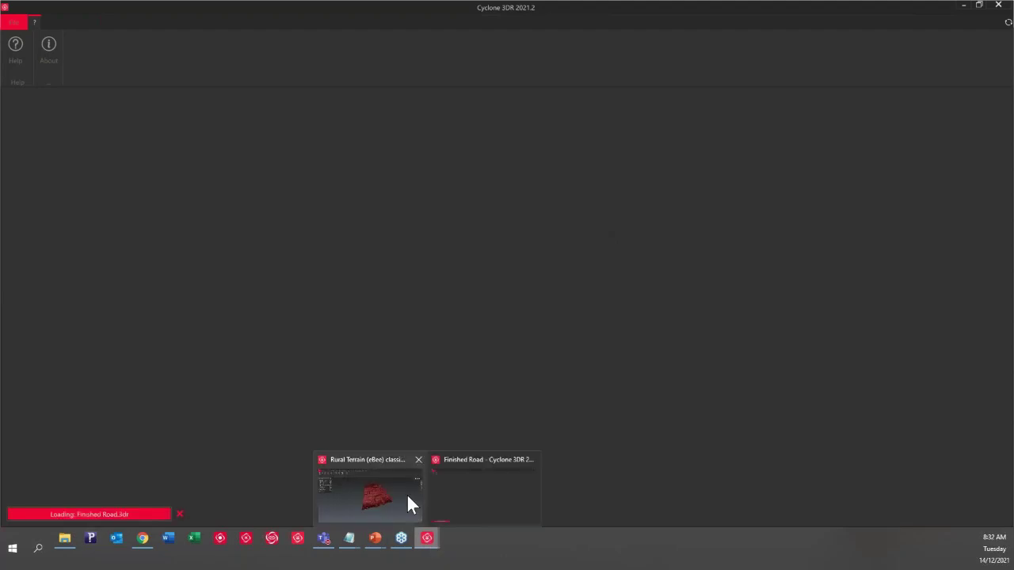
left_click(408, 497)
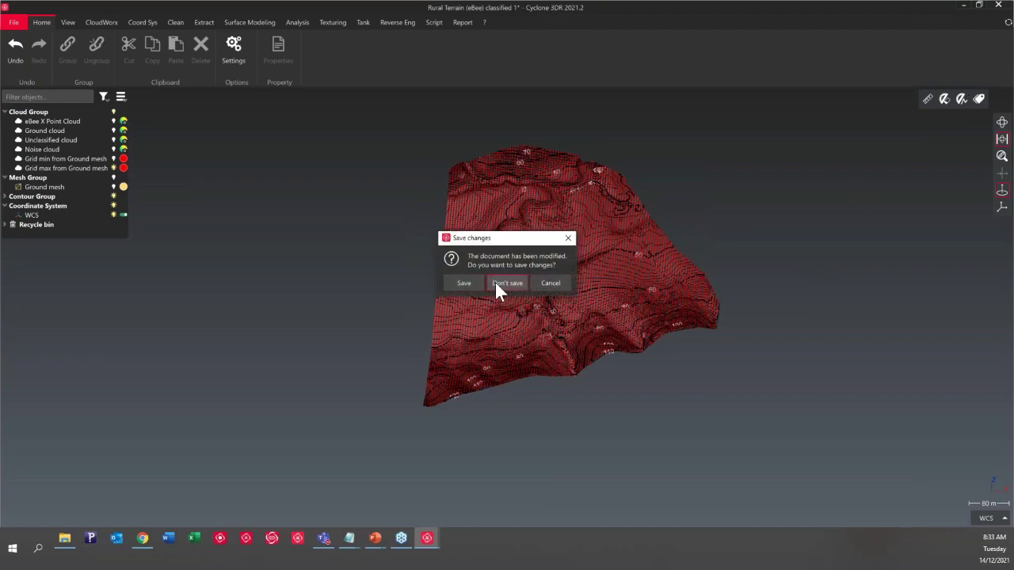
left_click(494, 283)
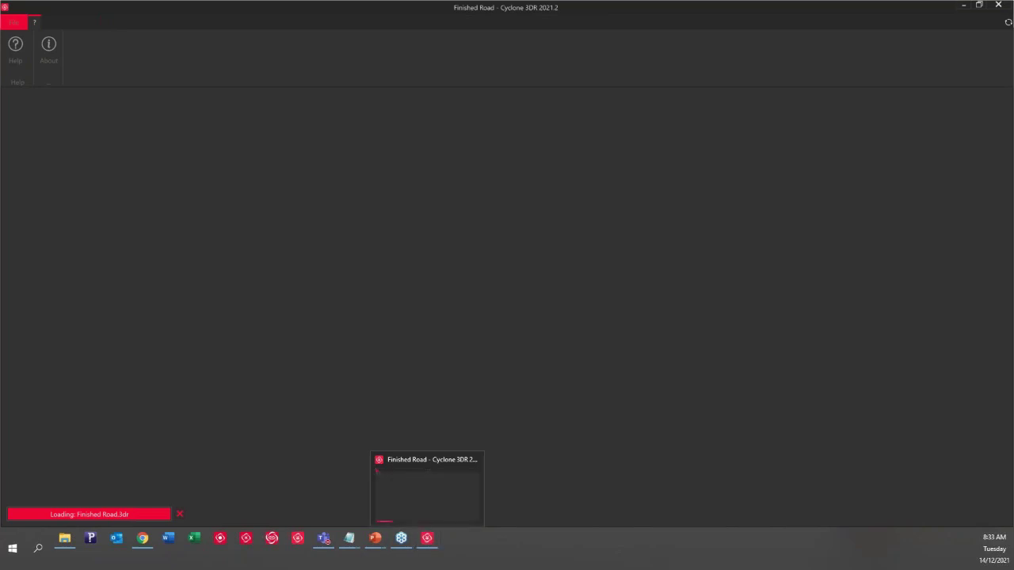
Step: Bring the Finished Road project in Cyclone 3DR to the front and clear the current cloud selection
left_click(427, 538)
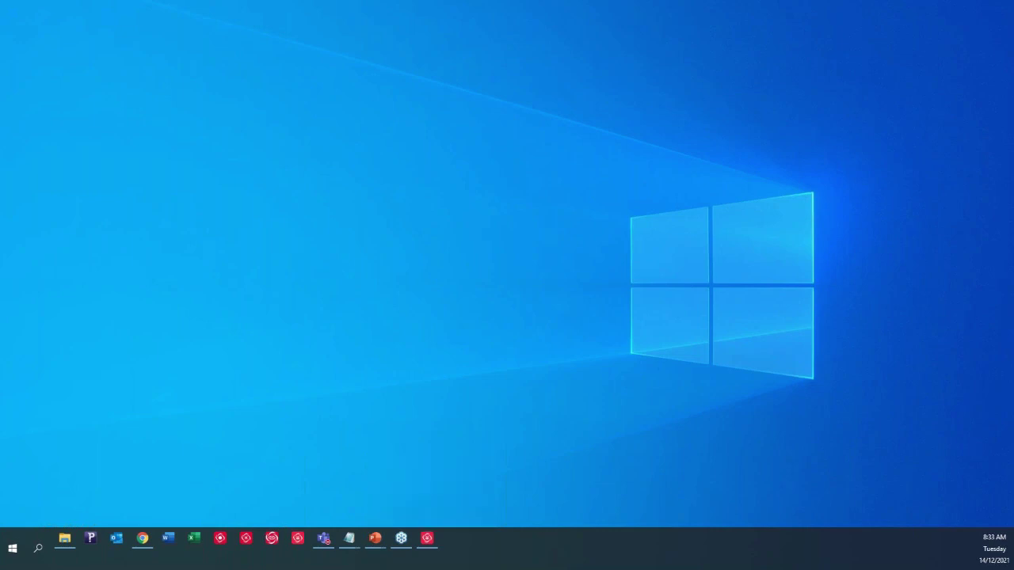
key("super+d")
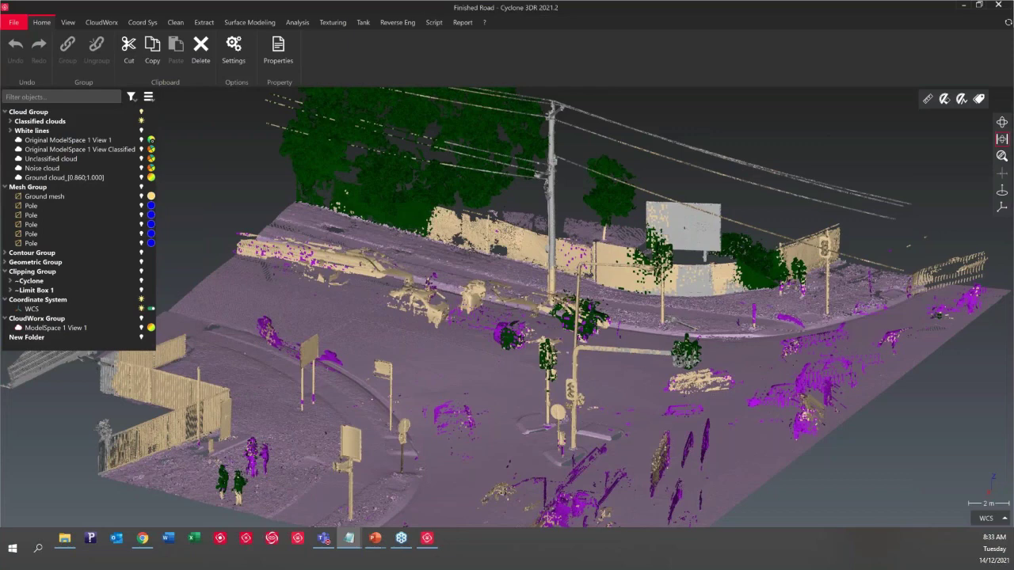
left_click(219, 175)
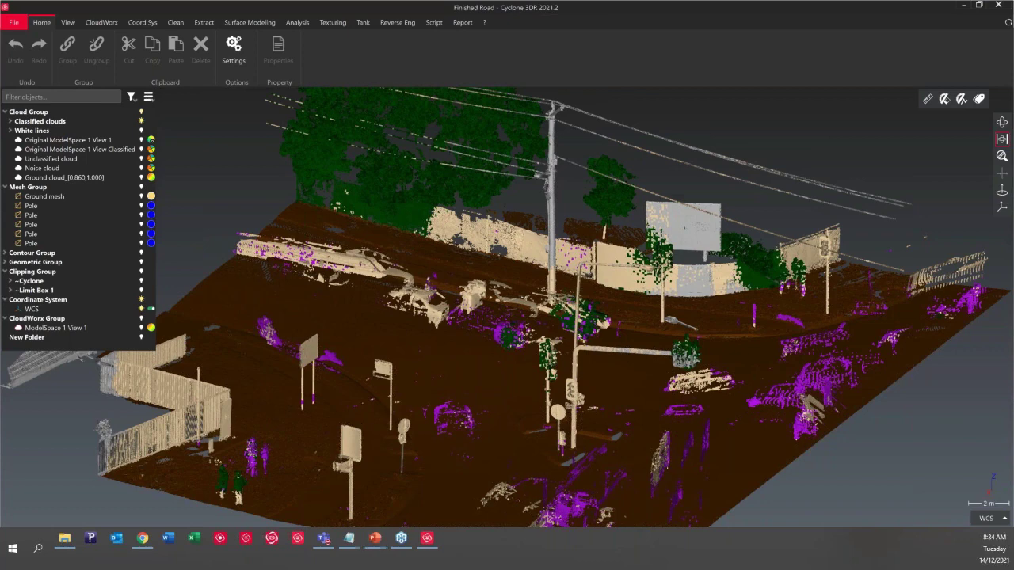
key("super+d")
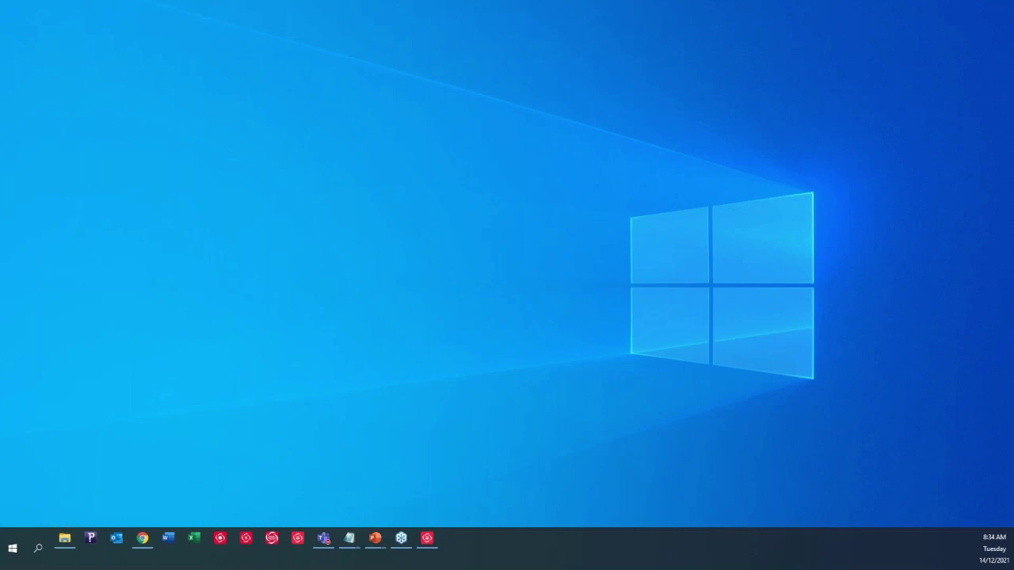
key("super+d")
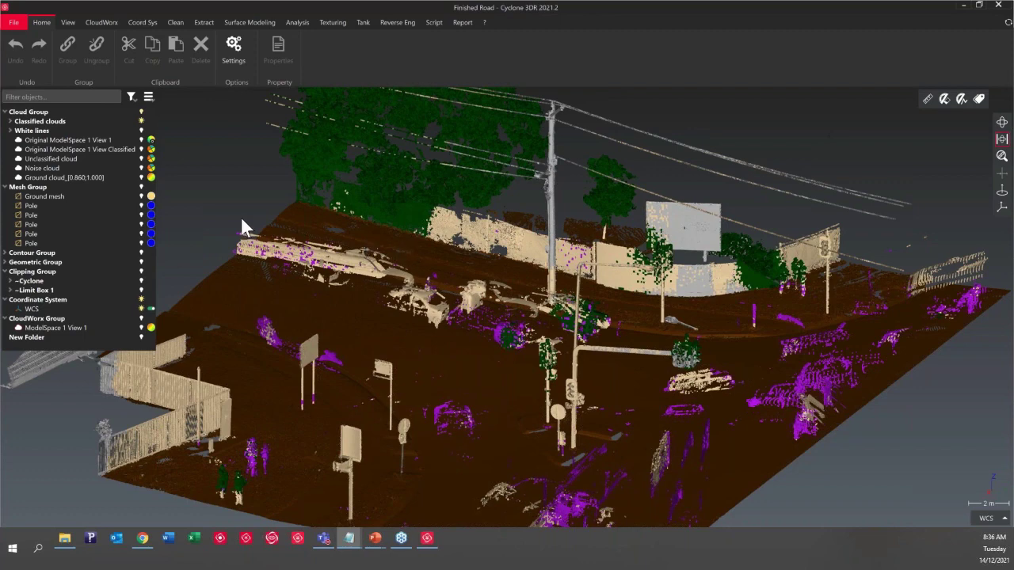
Step: Show only the classified ground cloud, hiding the vegetation, poles, fences and other classes
left_click(499, 389)
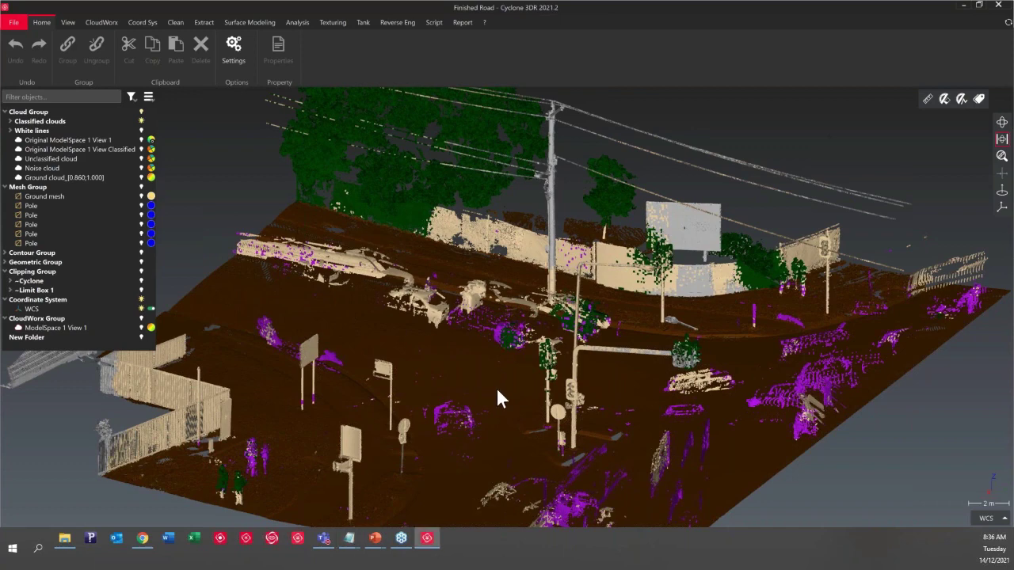
left_click_drag(496, 387, 514, 467)
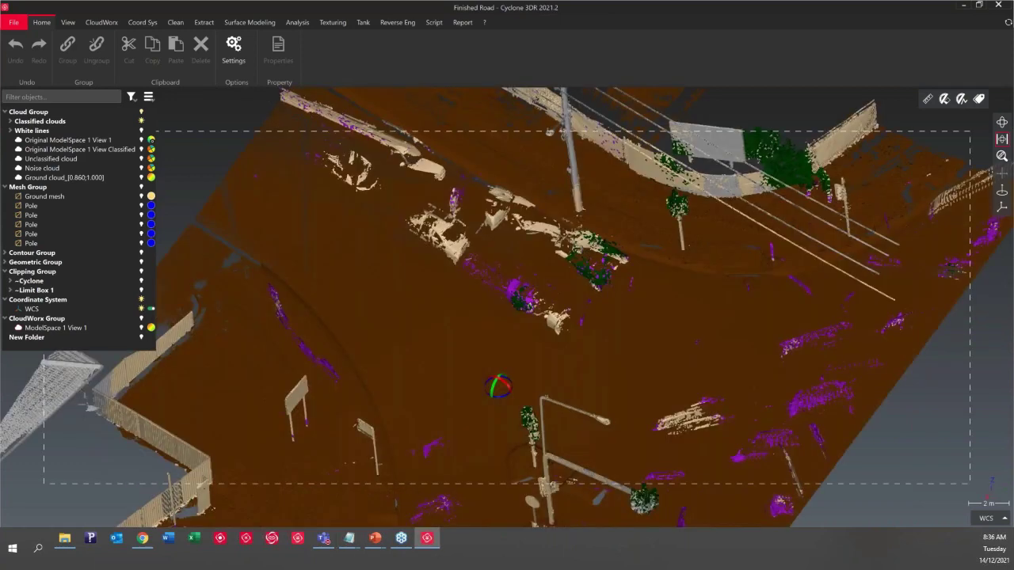
left_click(700, 236)
scroll(700, 234, "down", 2)
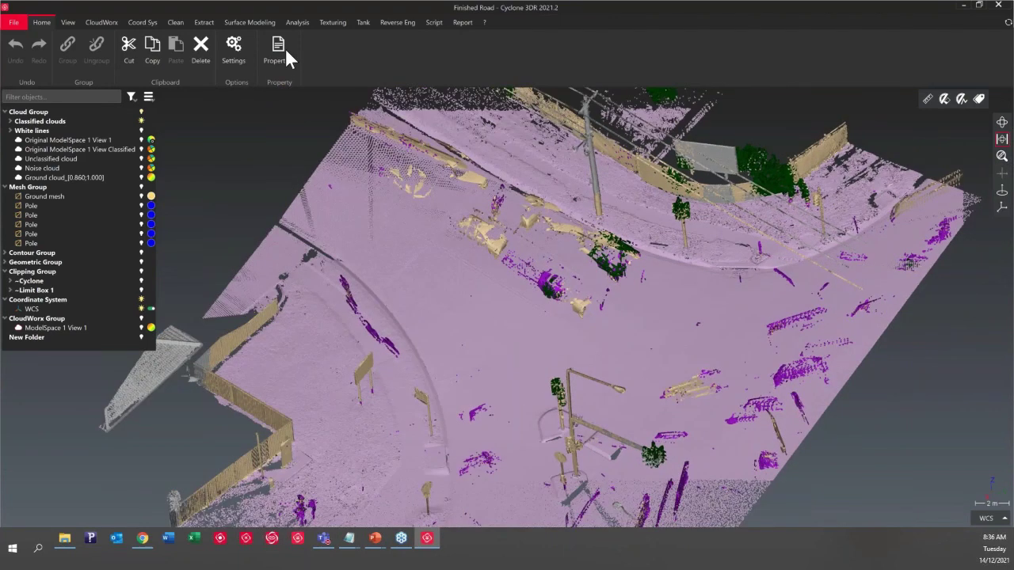
left_click(177, 22)
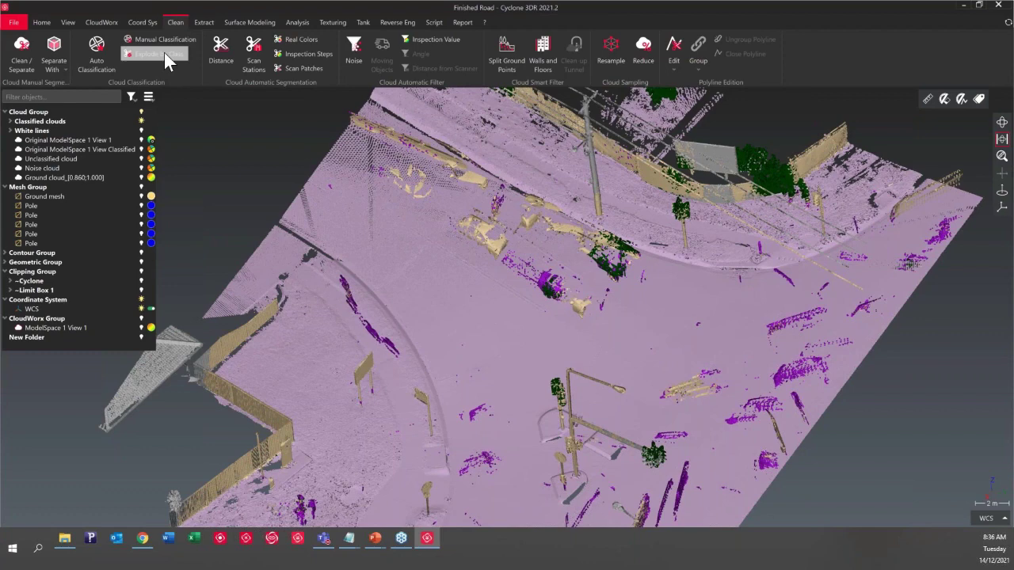
right_click(492, 316)
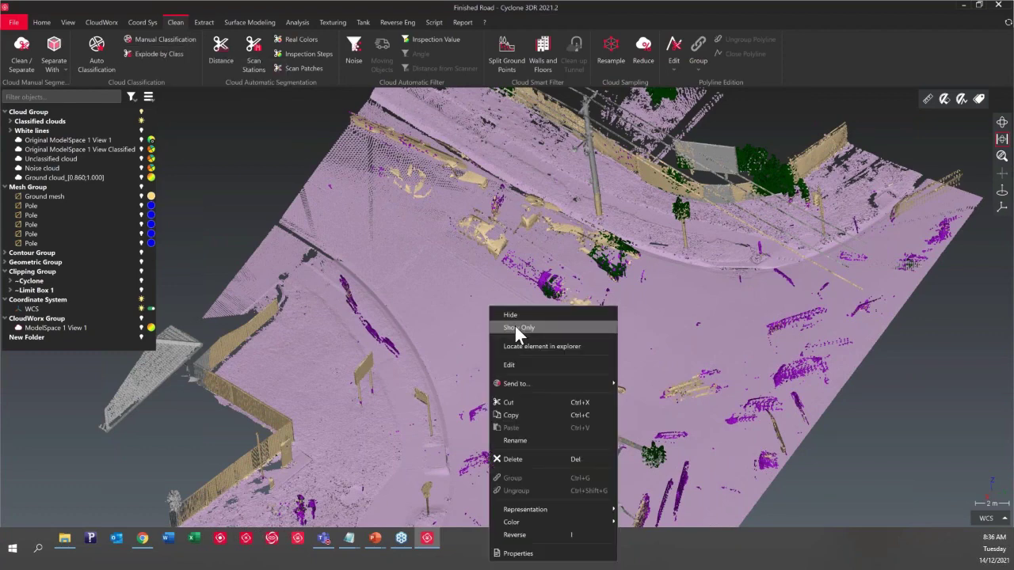
left_click(518, 328)
left_click_drag(636, 351, 577, 321)
scroll(420, 444, "up", 2)
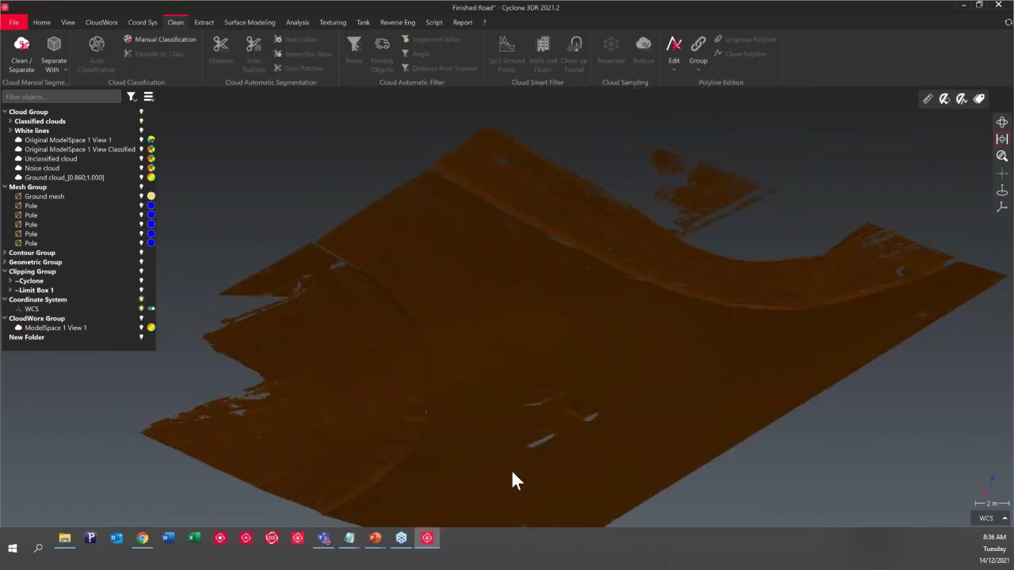
left_click_drag(512, 474, 485, 417)
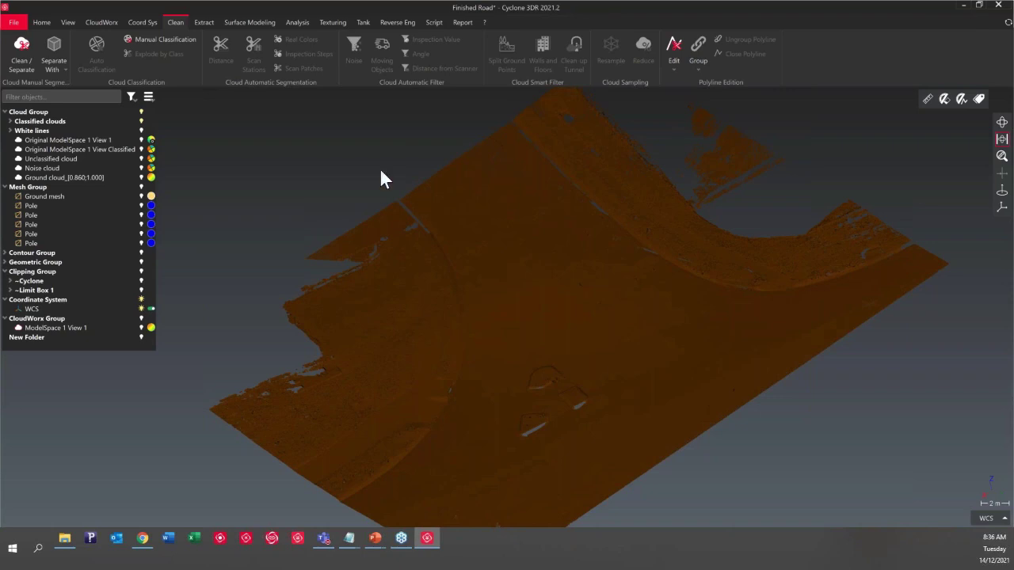
left_click(203, 22)
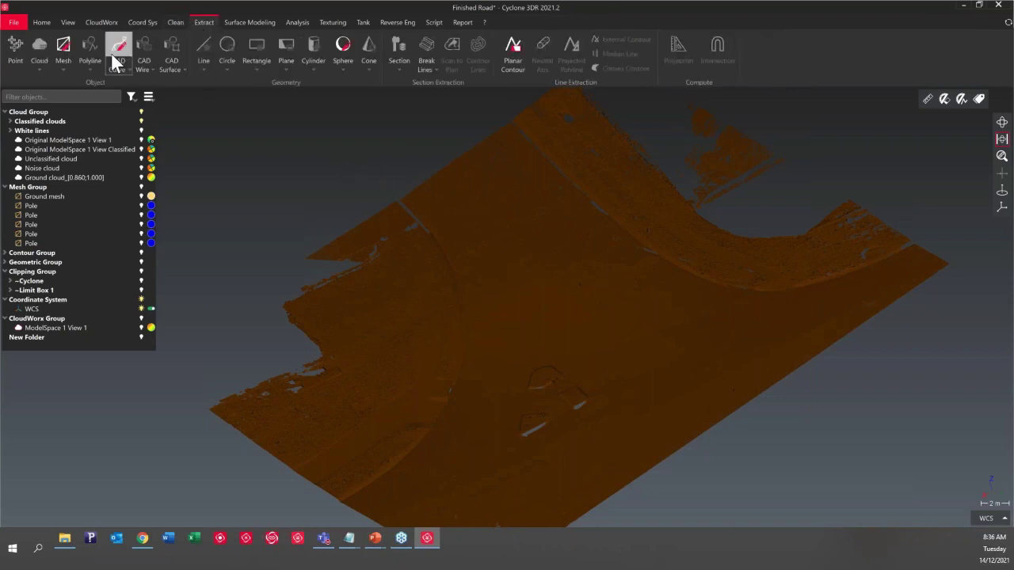
left_click(92, 70)
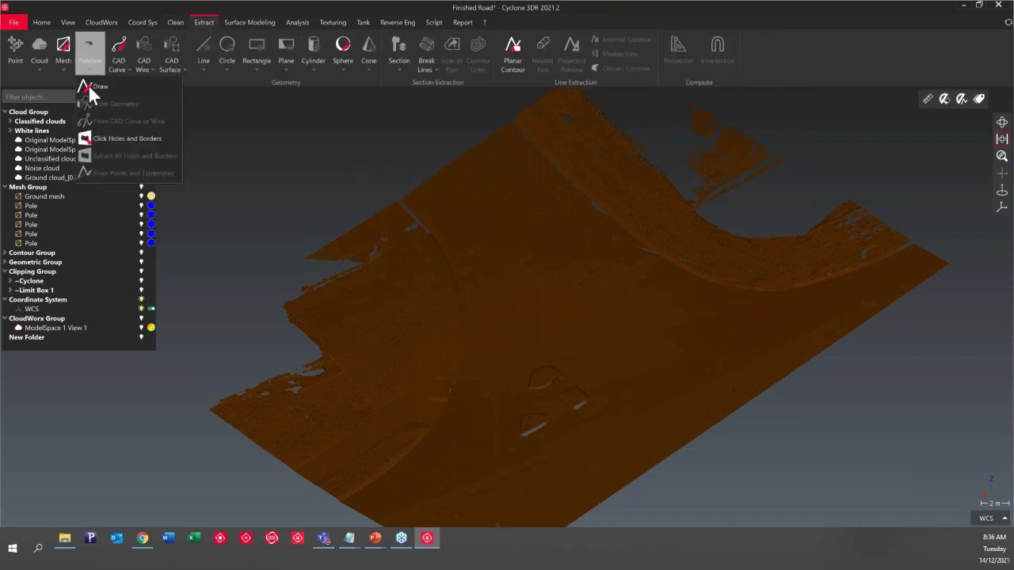
left_click(123, 69)
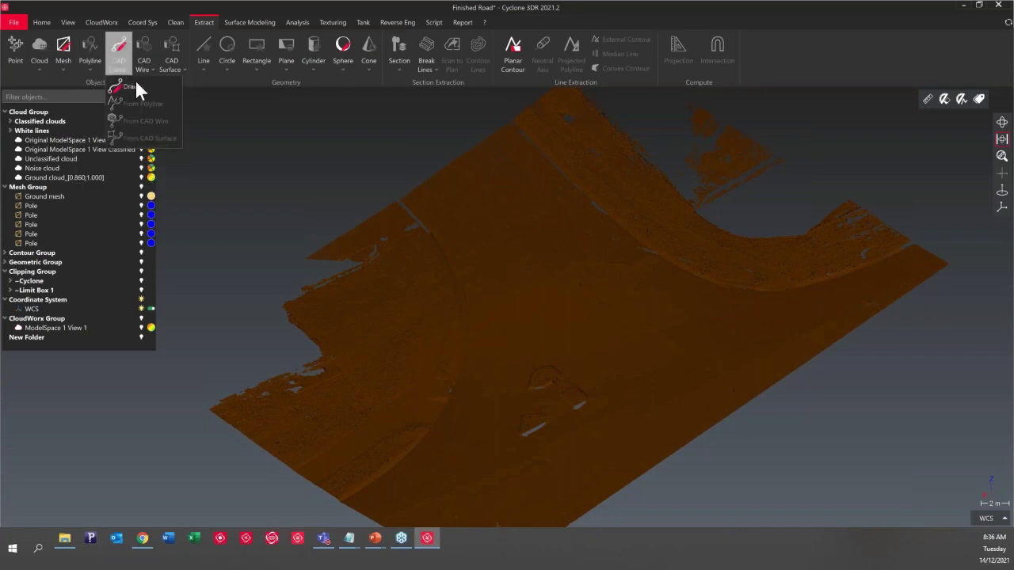
left_click(398, 4)
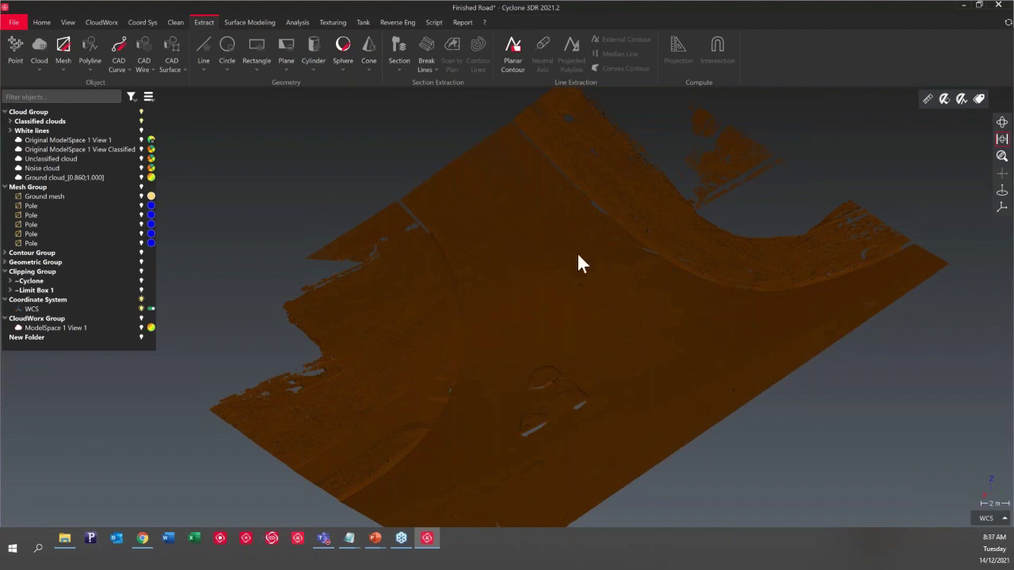
Step: Replace the displayed ground cloud with the Ground mesh alone, leaving every other object hidden
left_click(536, 232)
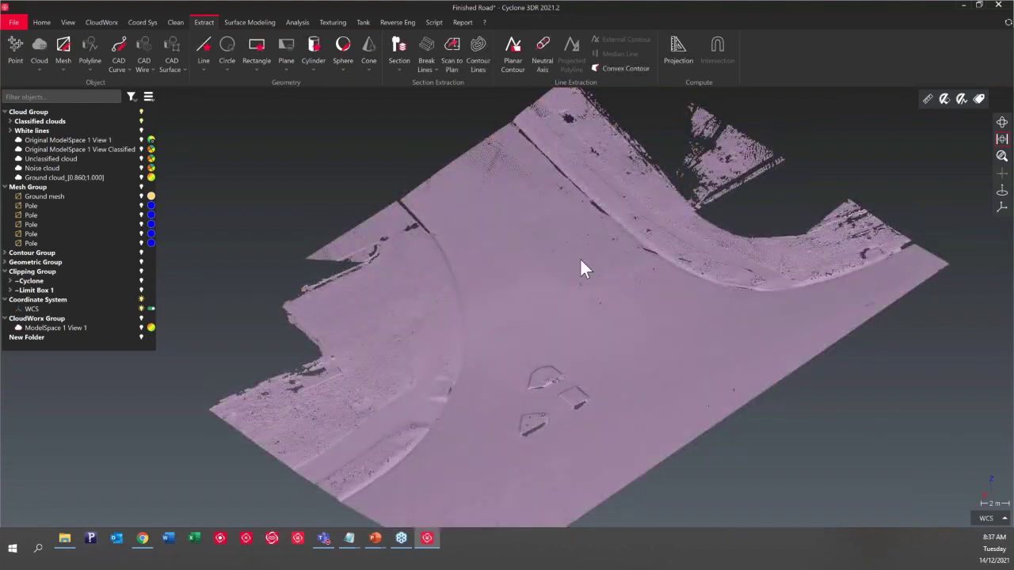
left_click(249, 22)
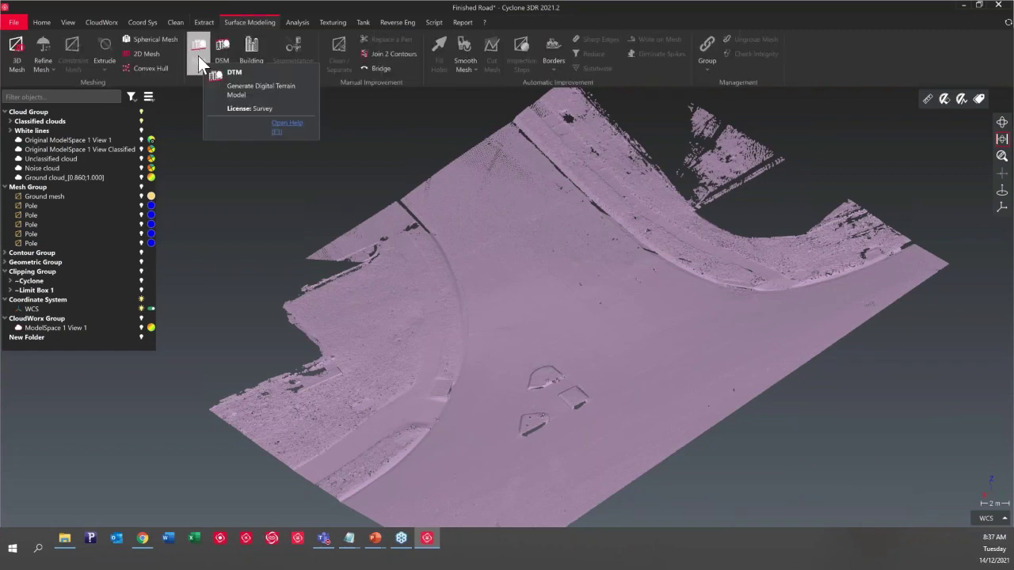
left_click(65, 197)
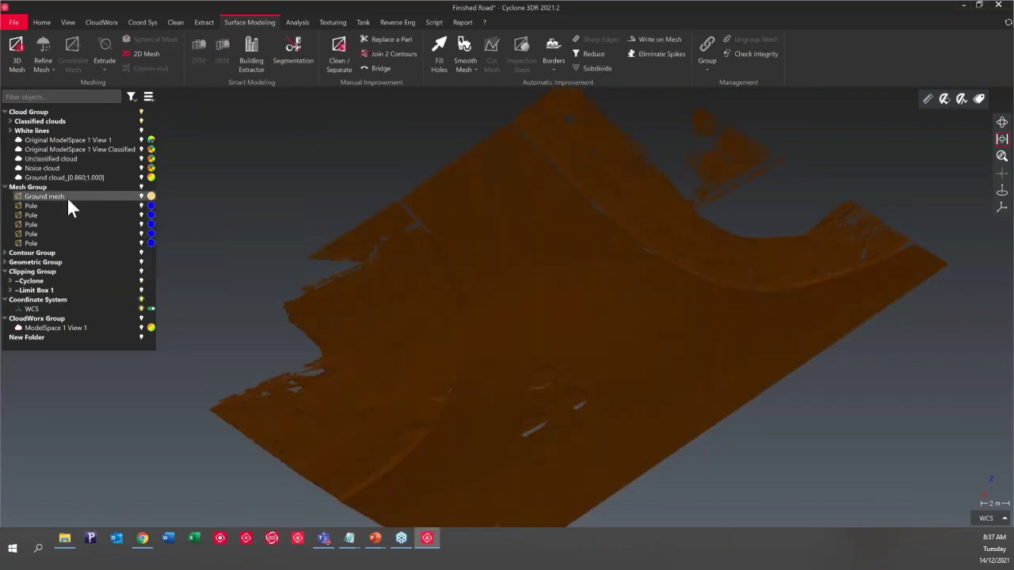
right_click(67, 197)
left_click(110, 217)
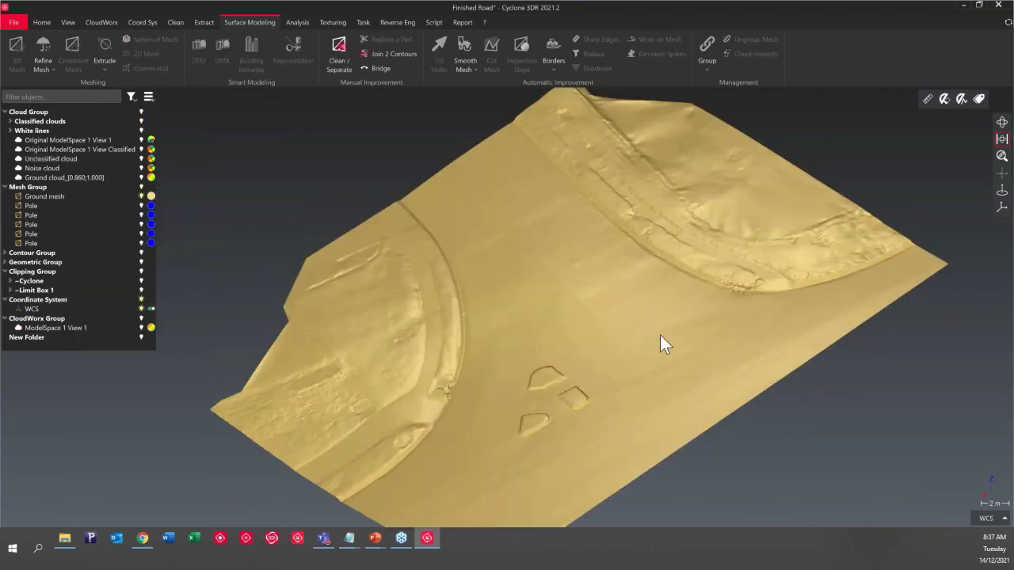
left_click_drag(586, 350, 563, 300)
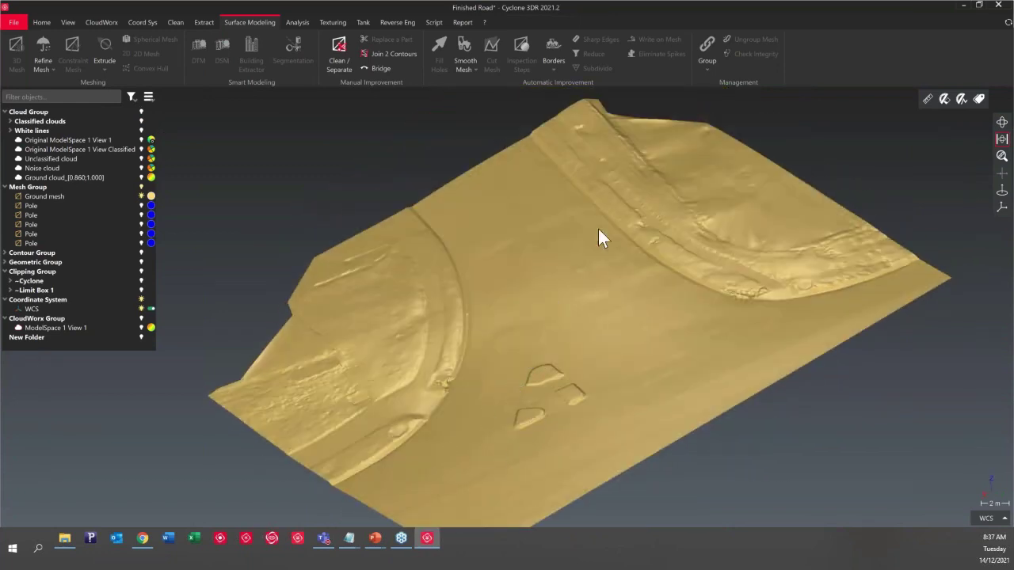
Step: Set the Ground mesh's representation to Flat + Wire and examine its triangulation around the traffic islands and kerbs
right_click(530, 315)
left_click(497, 276)
right_click(497, 276)
mouse_move(565, 506)
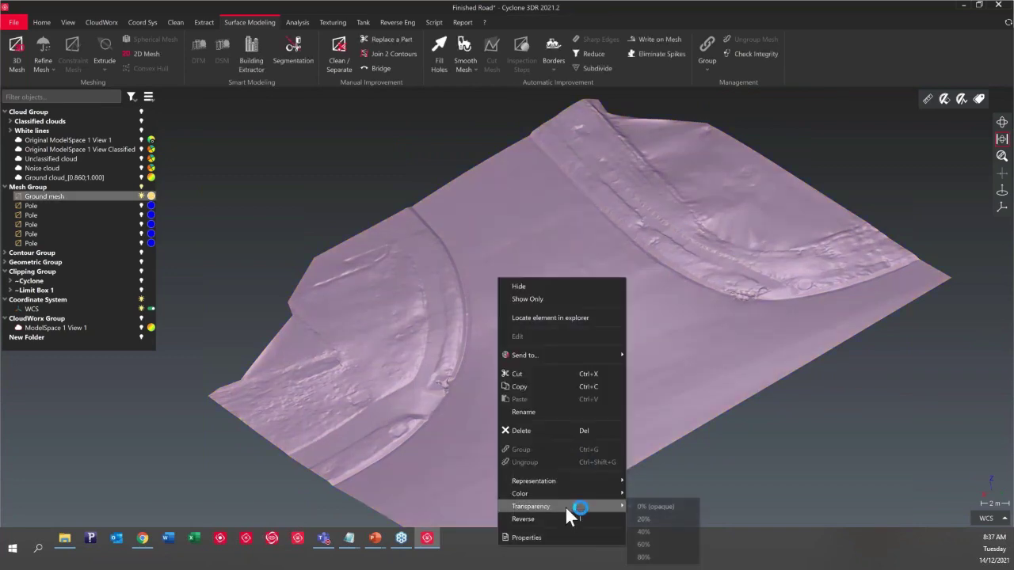
mouse_move(567, 481)
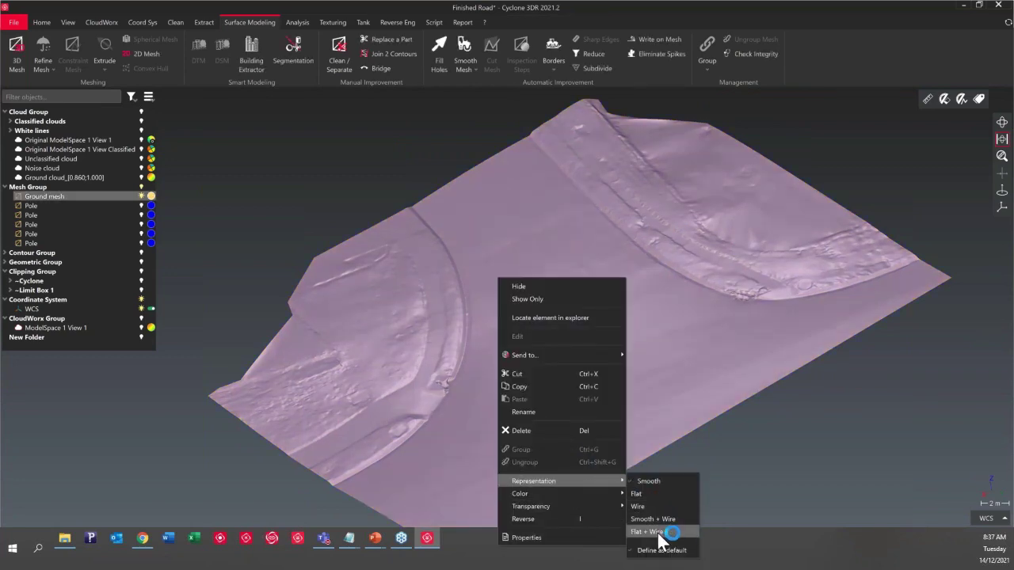
left_click(659, 533)
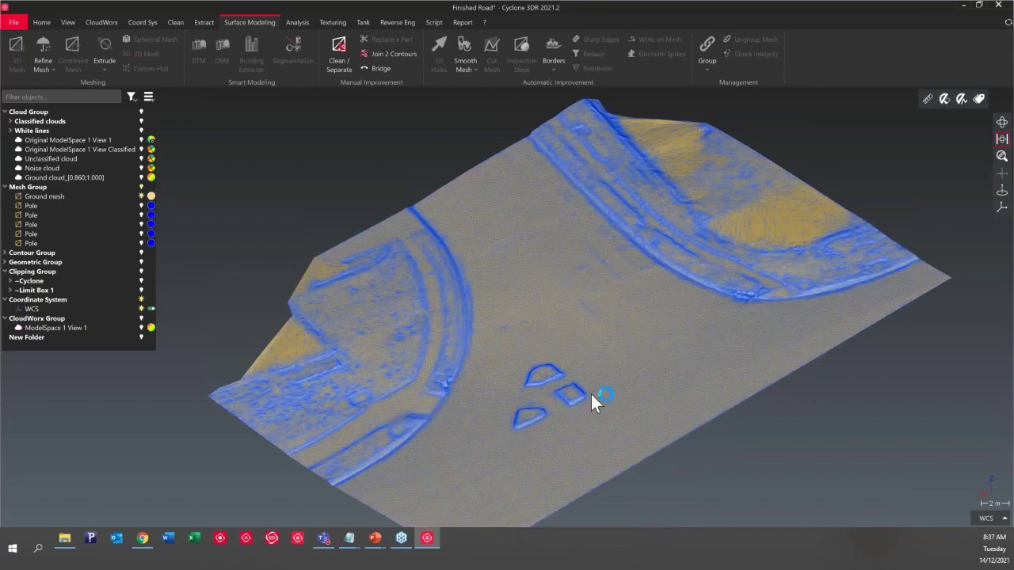
scroll(591, 394, "up", 5)
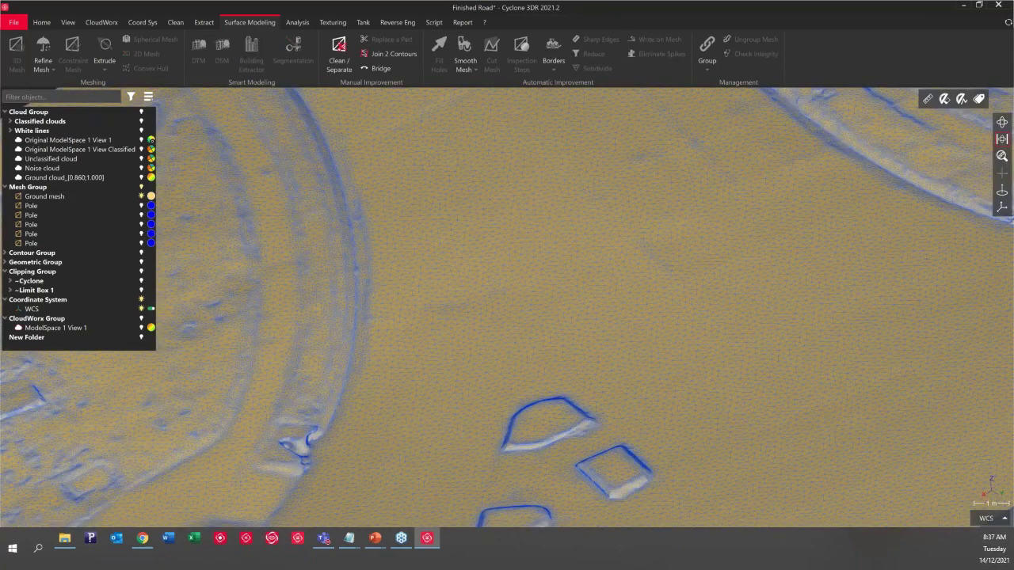
left_click_drag(654, 457, 597, 368)
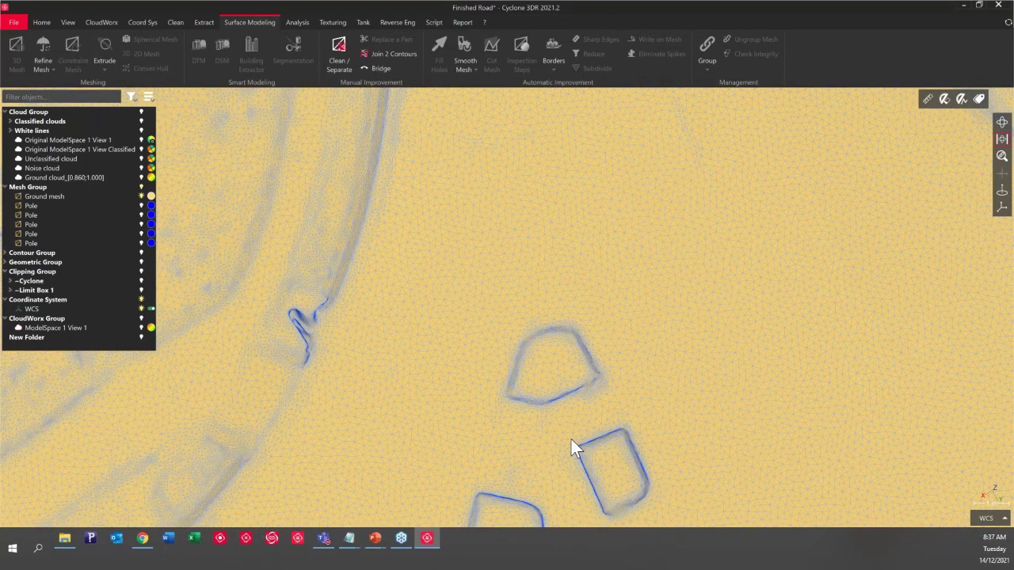
scroll(572, 441, "down", 3)
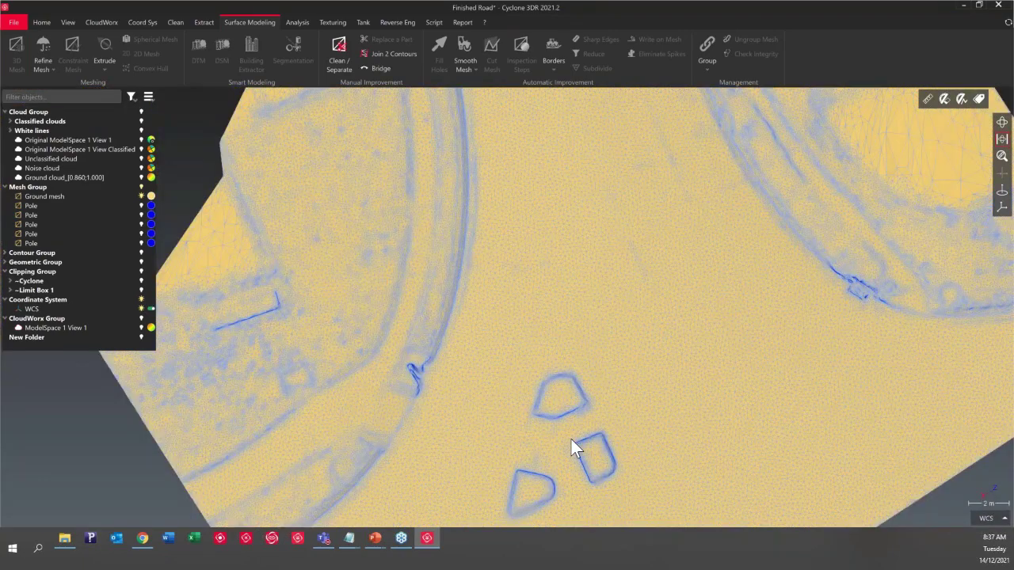
scroll(571, 440, "down", 1)
Step: Set the Ground mesh's representation to Smooth
right_click(523, 258)
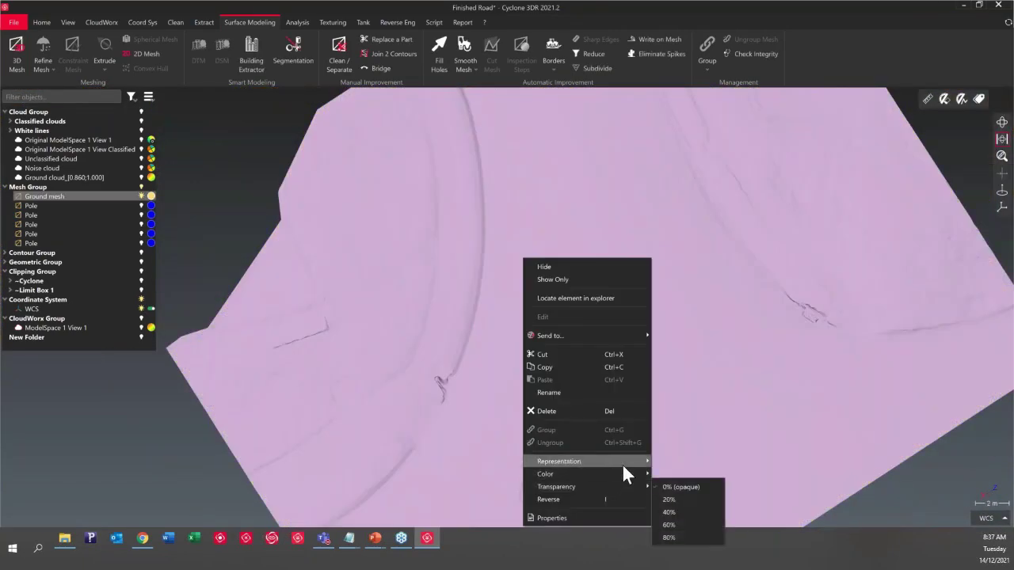
mouse_move(623, 465)
left_click(686, 461)
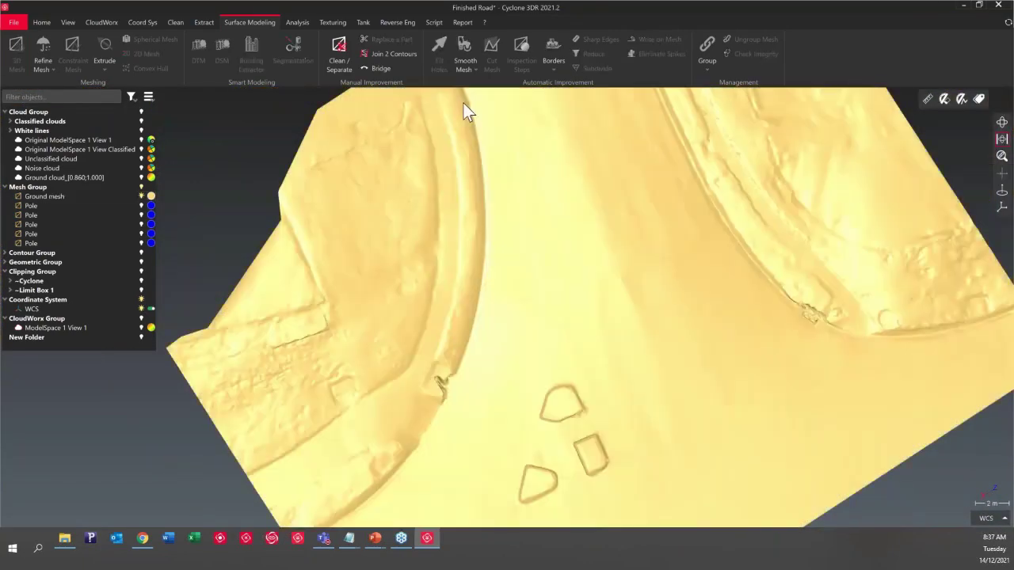
left_click_drag(595, 445, 561, 269)
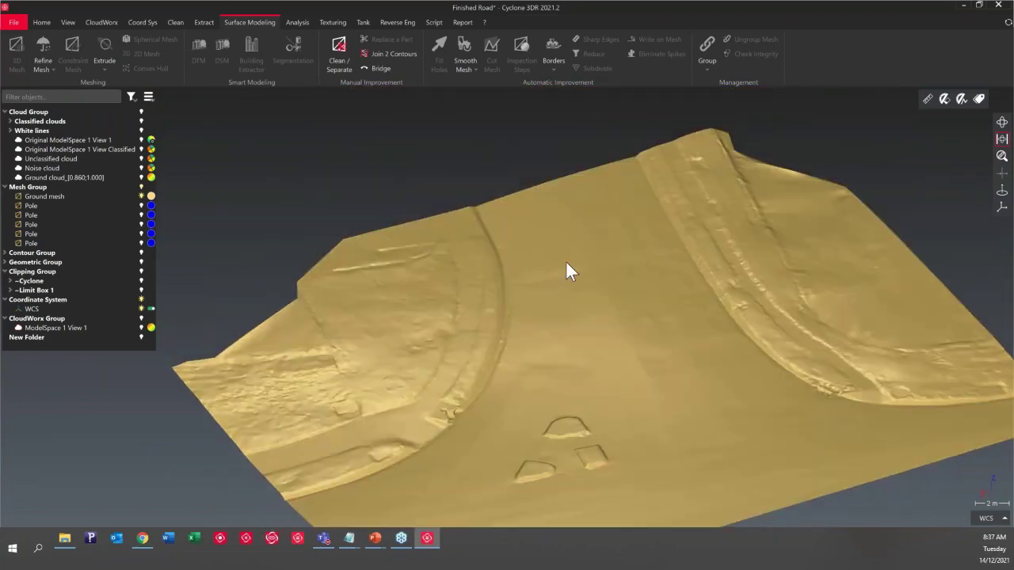
Step: Start a single breaking line on the Ground mesh and place its first point where the kerb meets the mesh border
left_click(566, 243)
left_click(202, 22)
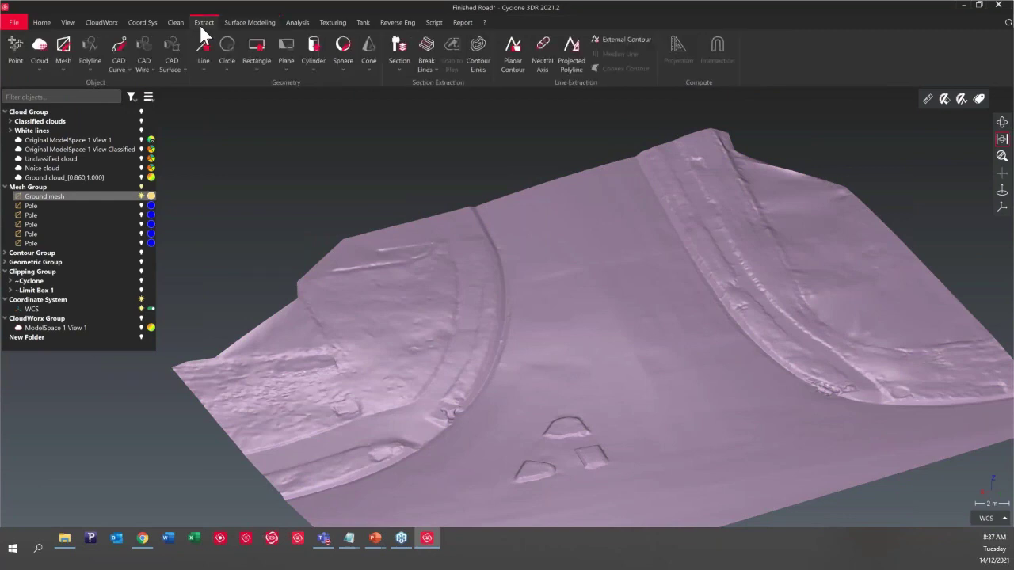
left_click(432, 68)
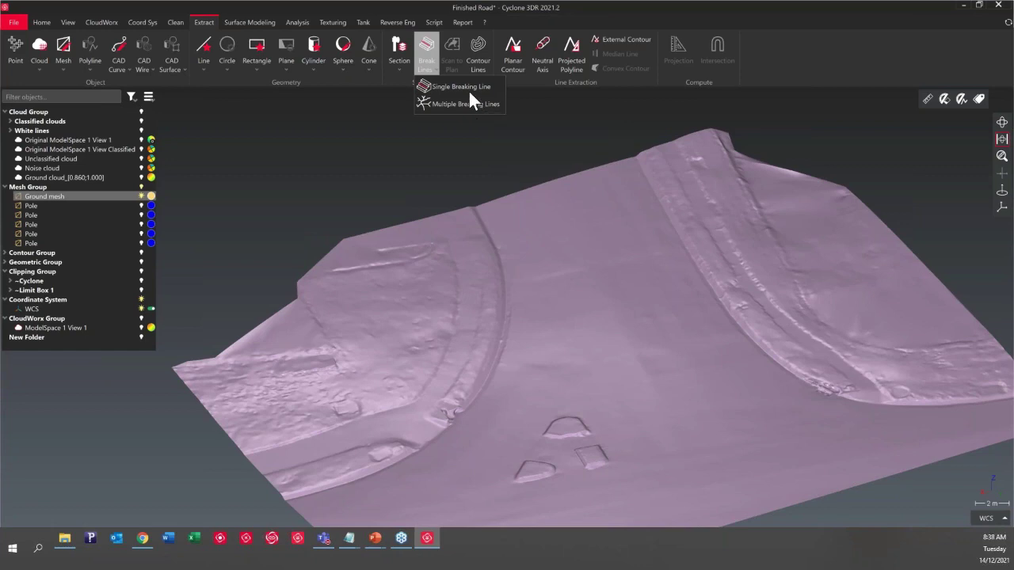
left_click(453, 87)
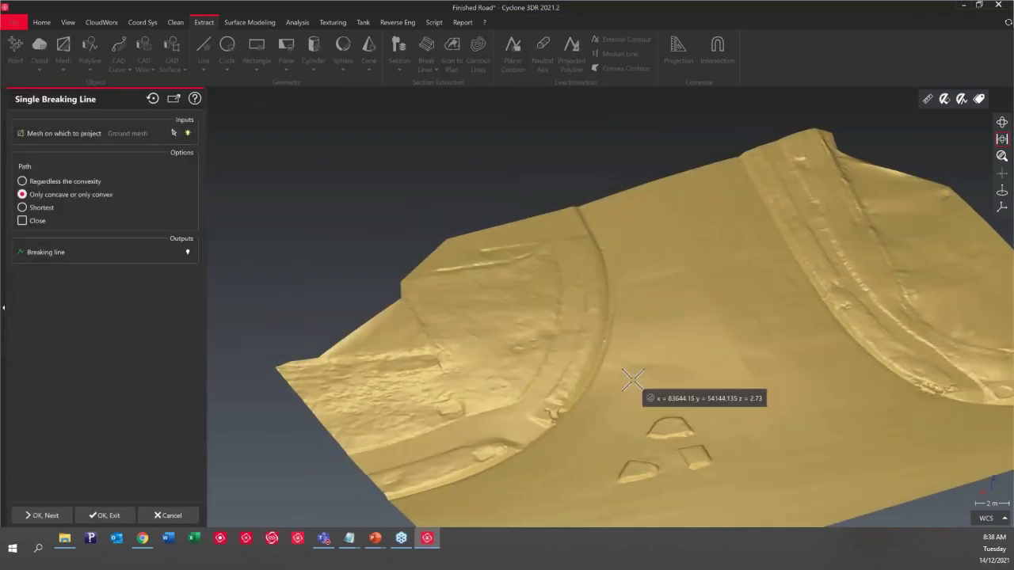
scroll(628, 455, "up", 6)
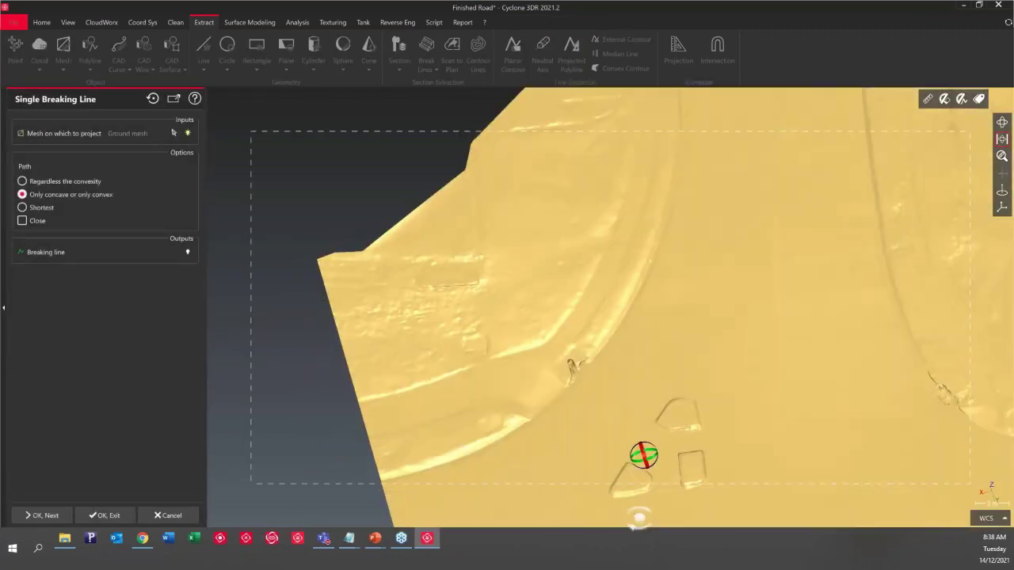
scroll(342, 451, "up", 8)
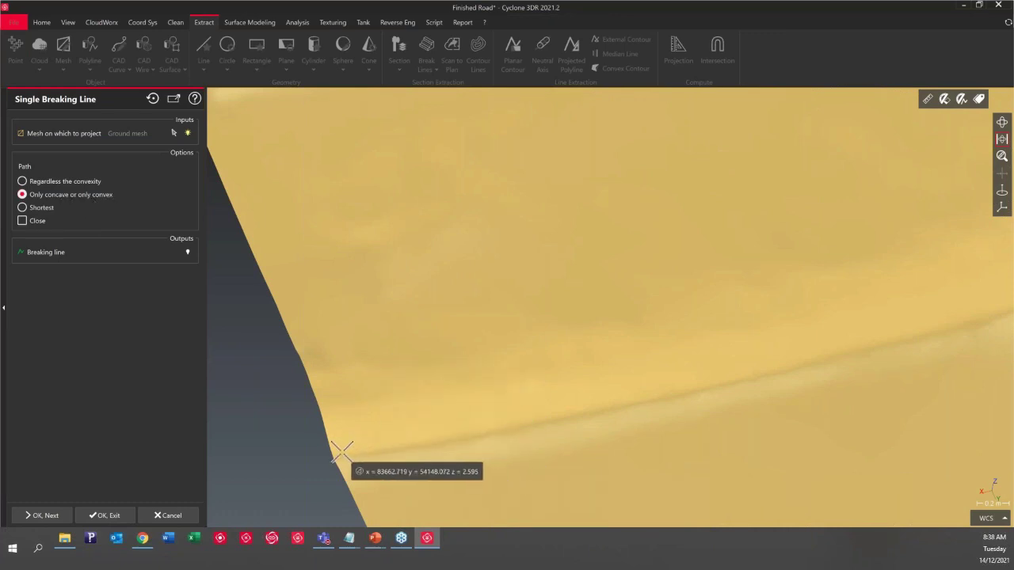
left_click(343, 457)
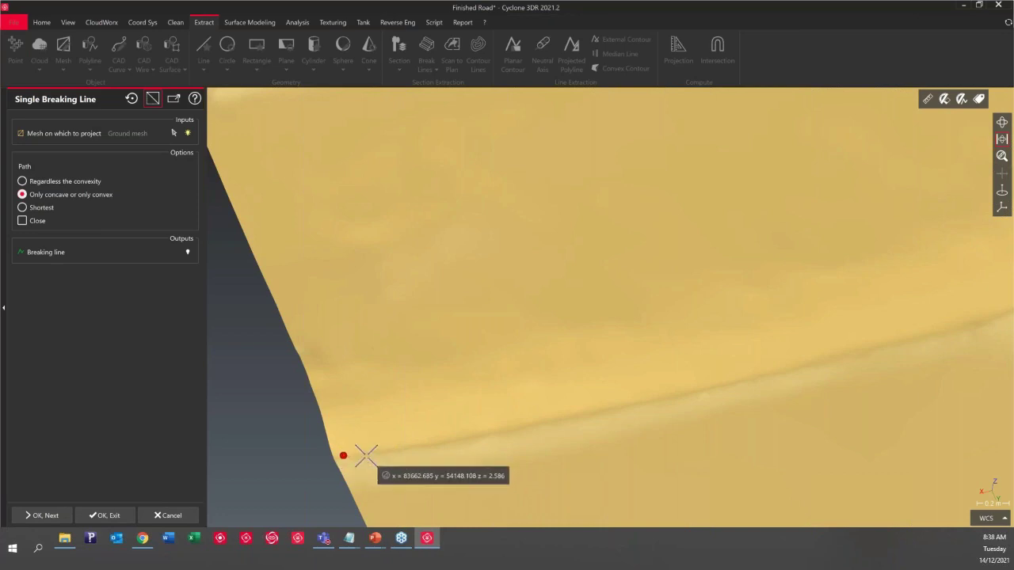
Step: Extend the breaking line along the kerb to the near side of the distorted patch of mesh
scroll(325, 464, "down", 2)
left_click_drag(512, 456, 513, 482)
scroll(385, 484, "down", 3)
scroll(772, 273, "up", 2)
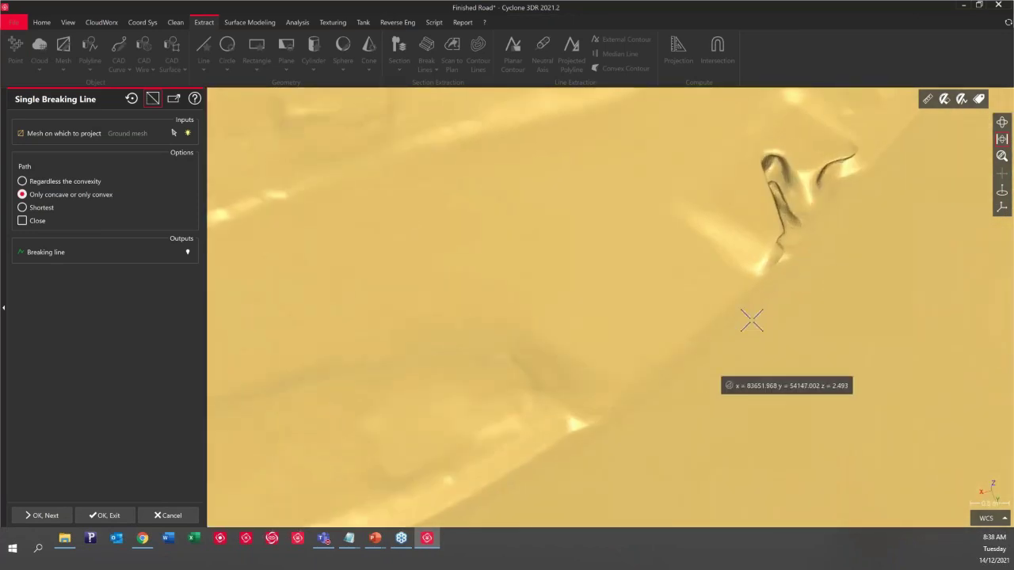
left_click(770, 270)
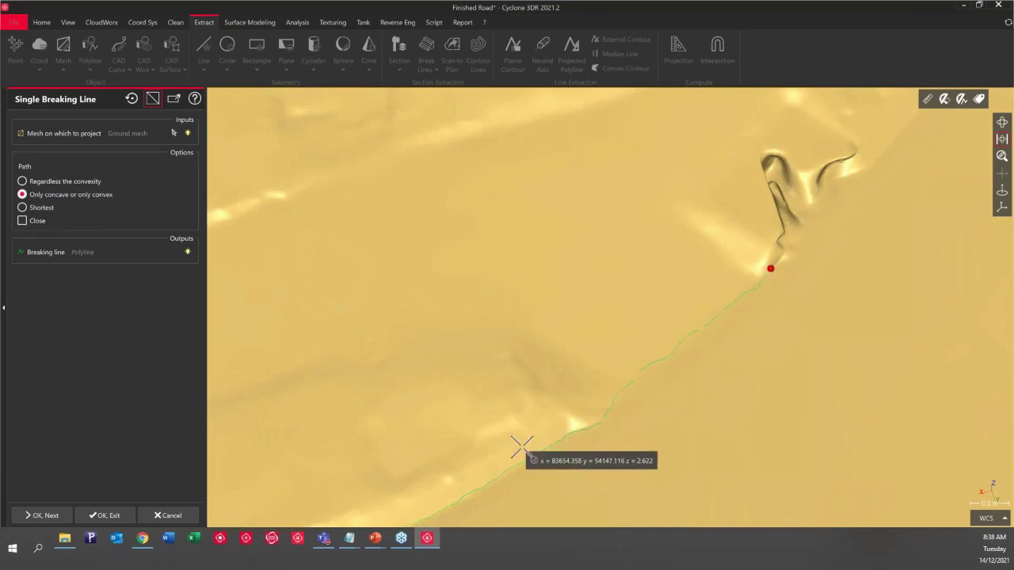
Step: Continue the breaking line past the distorted patch to a point farther along the curved kerb
scroll(520, 444, "down", 3)
scroll(772, 135, "up", 3)
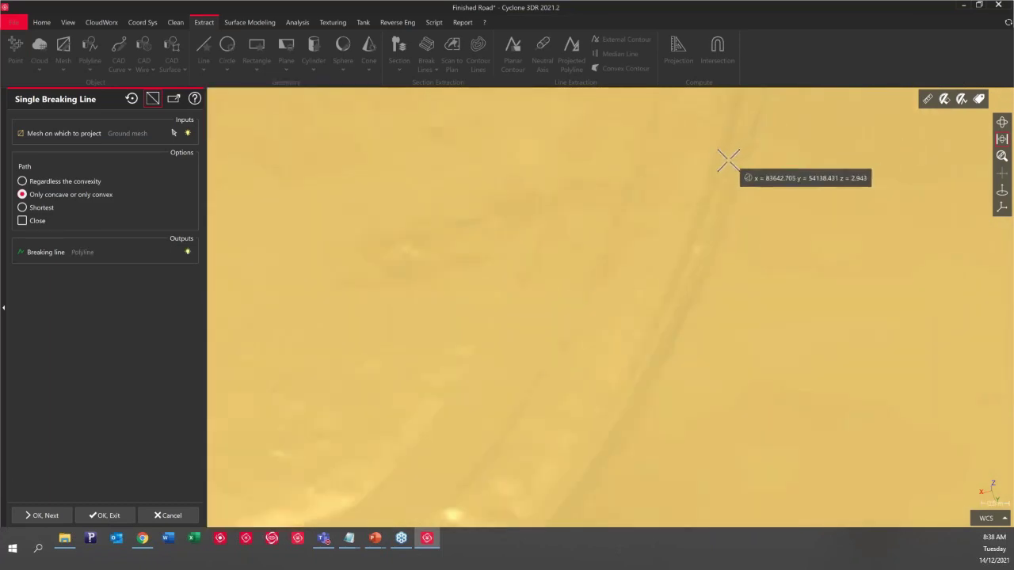
left_click(728, 161)
scroll(642, 388, "down", 5)
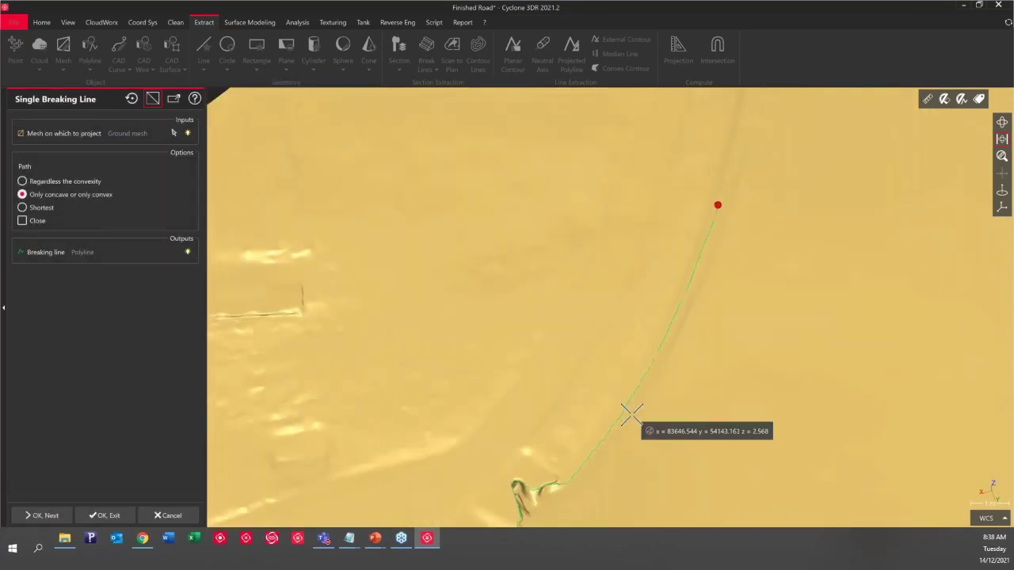
Step: Extend the breaking line along the curved kerb to the far border of the Ground mesh and accept the line
scroll(697, 141, "up", 4)
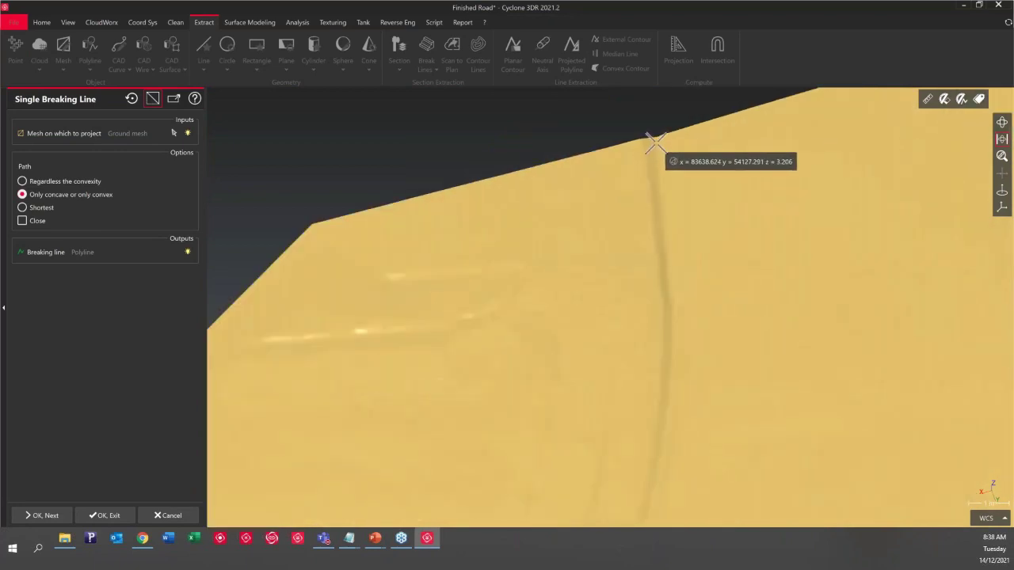
left_click(654, 143)
scroll(628, 116, "down", 5)
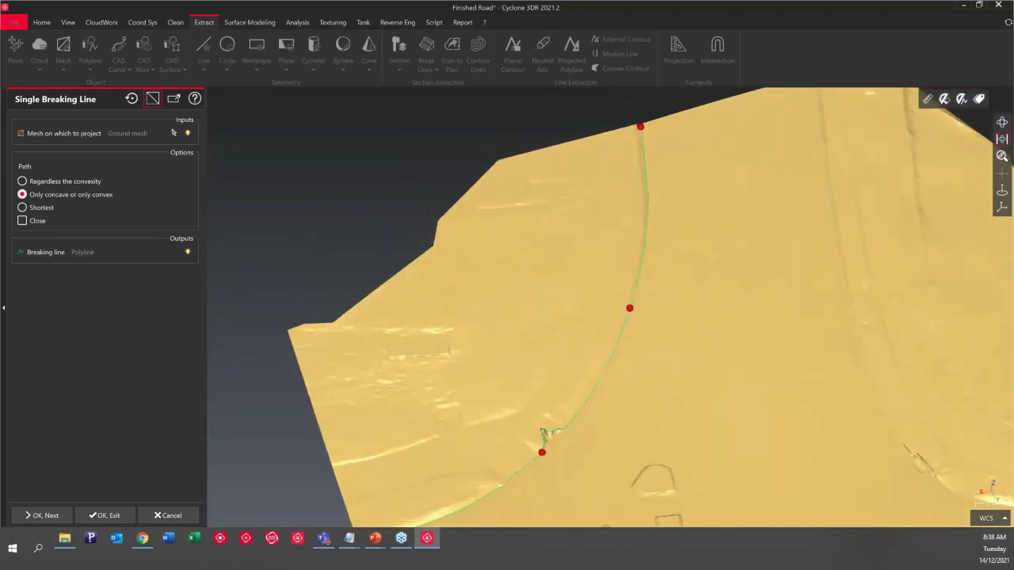
left_click_drag(769, 299, 760, 320)
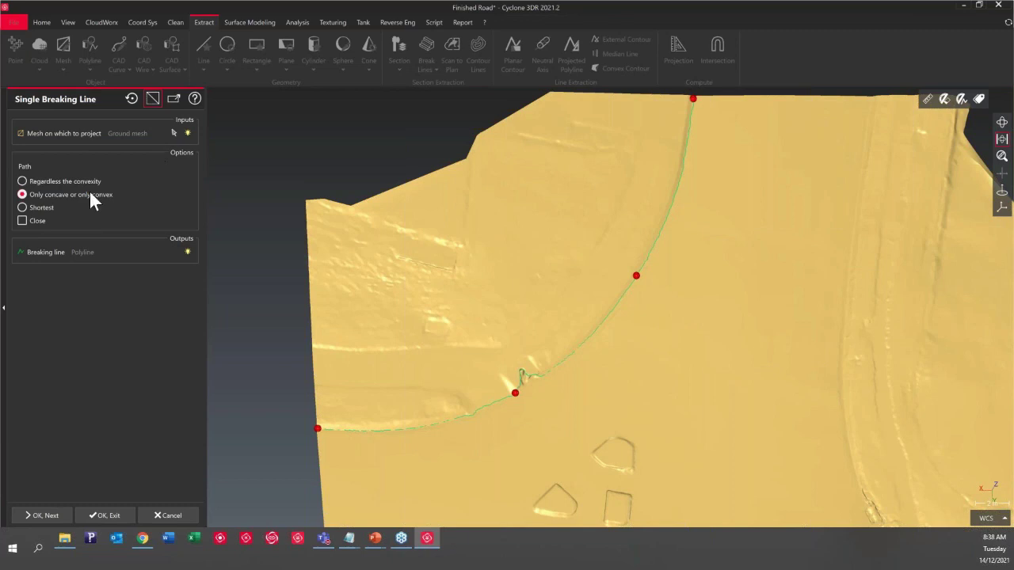
left_click(130, 512)
Step: Begin replacing a portion of the kerb breaking line with a curve, using end points on either side of the distorted mesh patch
scroll(502, 336, "up", 10)
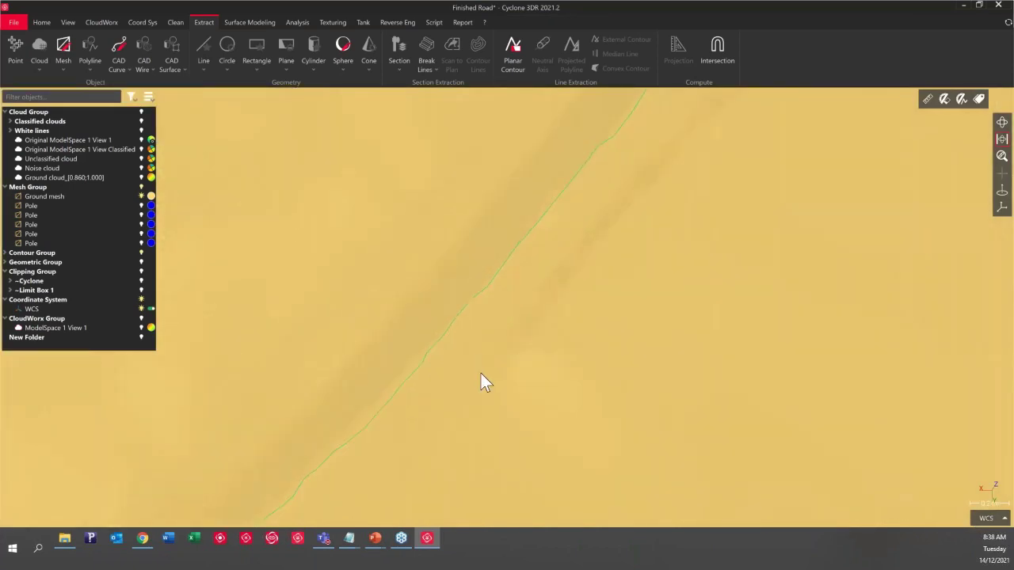
scroll(634, 149, "down", 4)
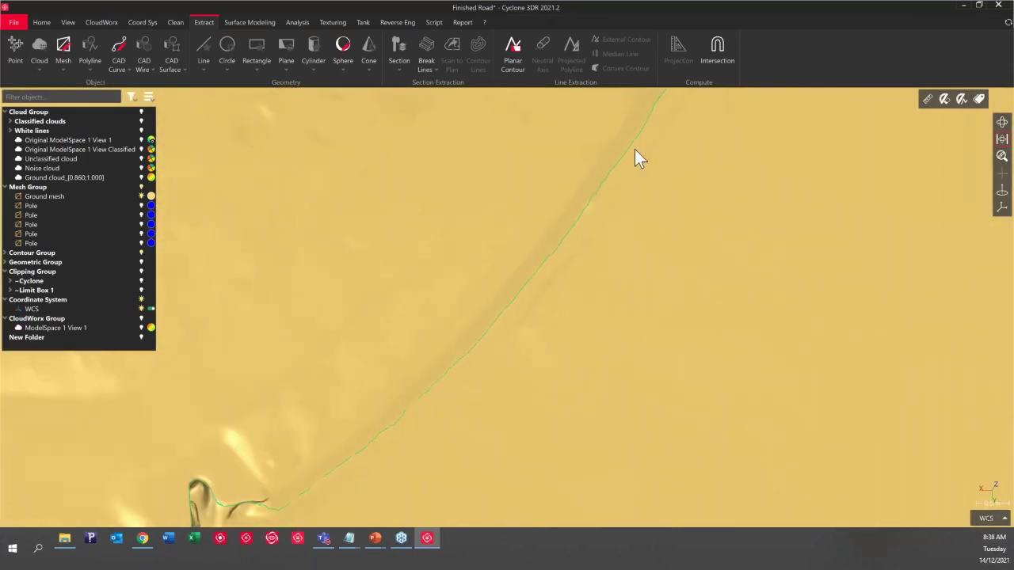
left_click_drag(390, 422, 336, 434)
scroll(330, 434, "up", 3)
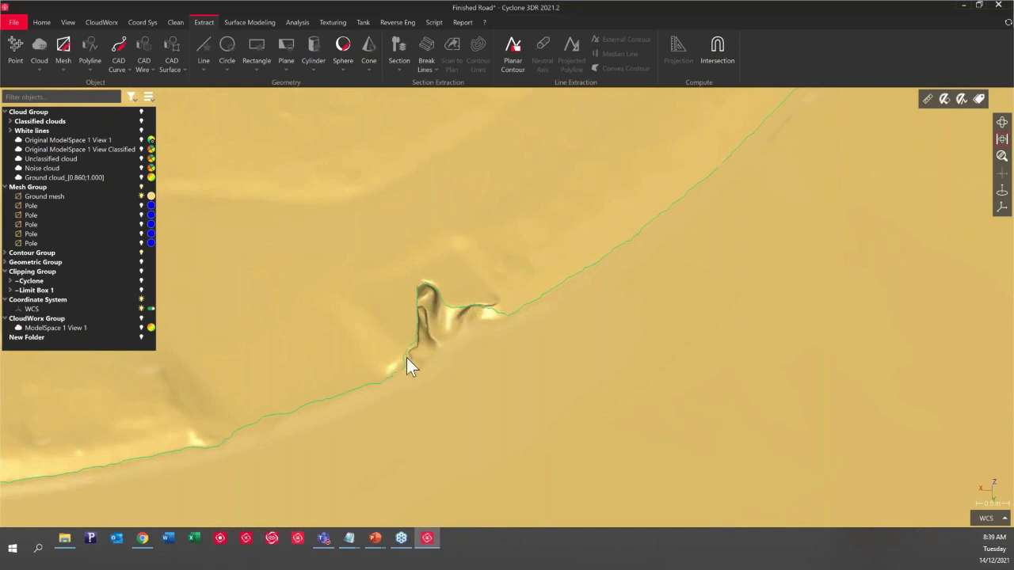
left_click(386, 380)
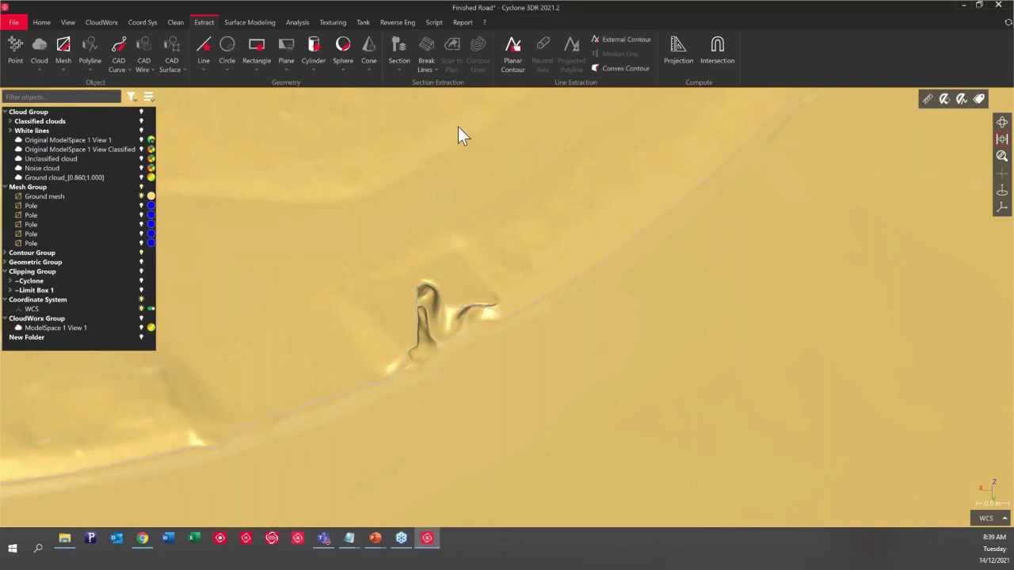
left_click(175, 23)
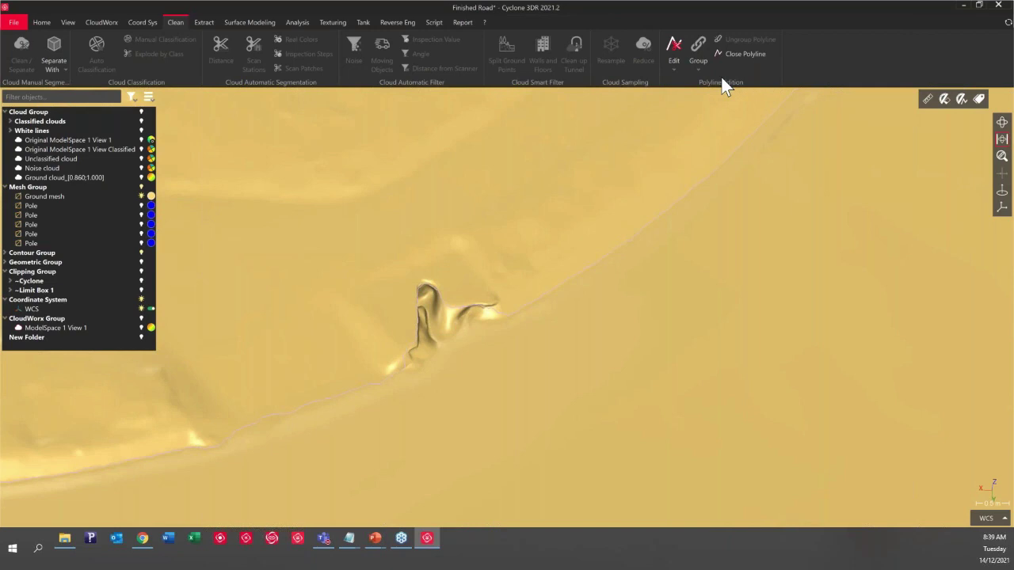
left_click(674, 67)
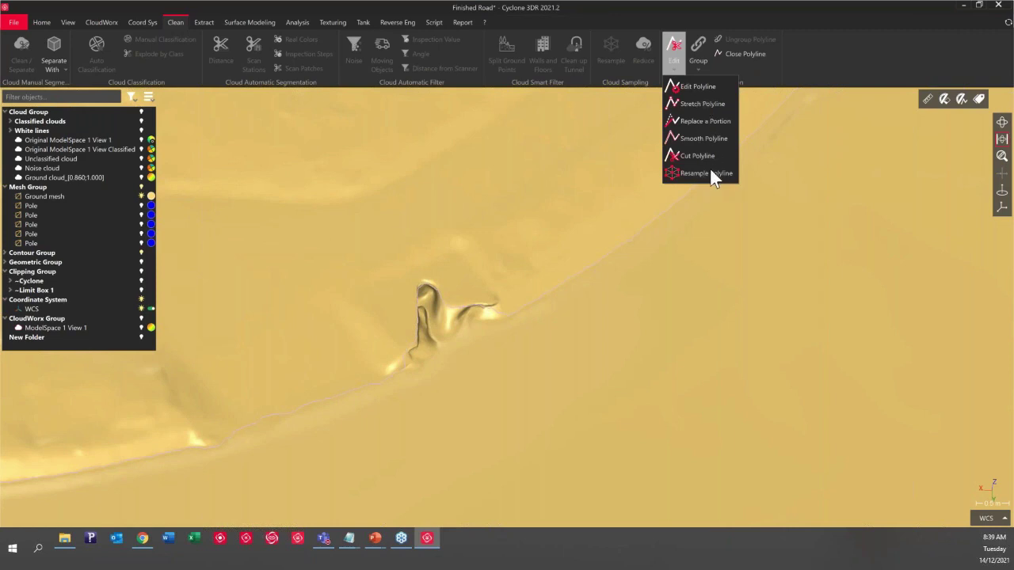
left_click(703, 121)
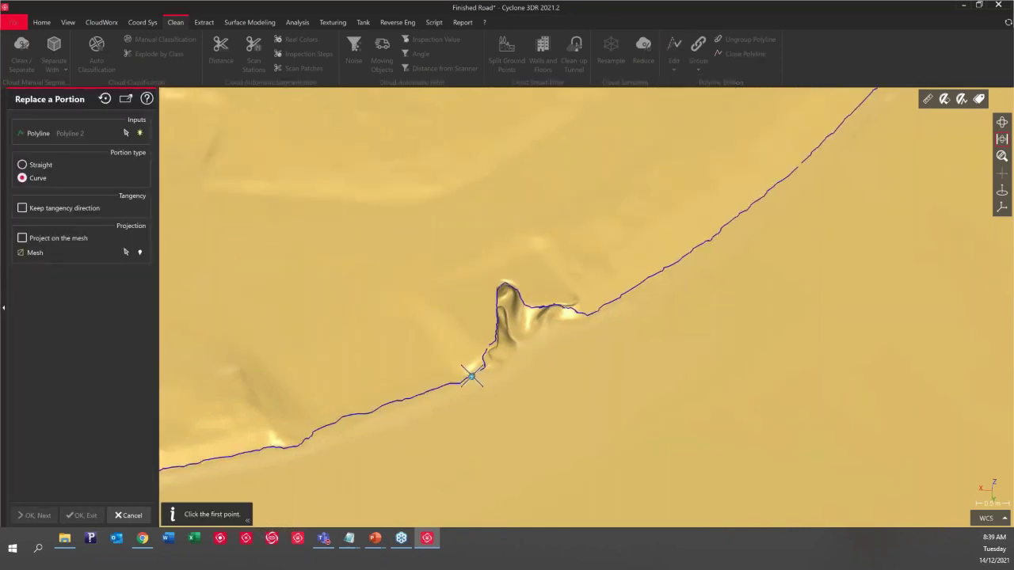
left_click(472, 377)
left_click(596, 312)
left_click(596, 311)
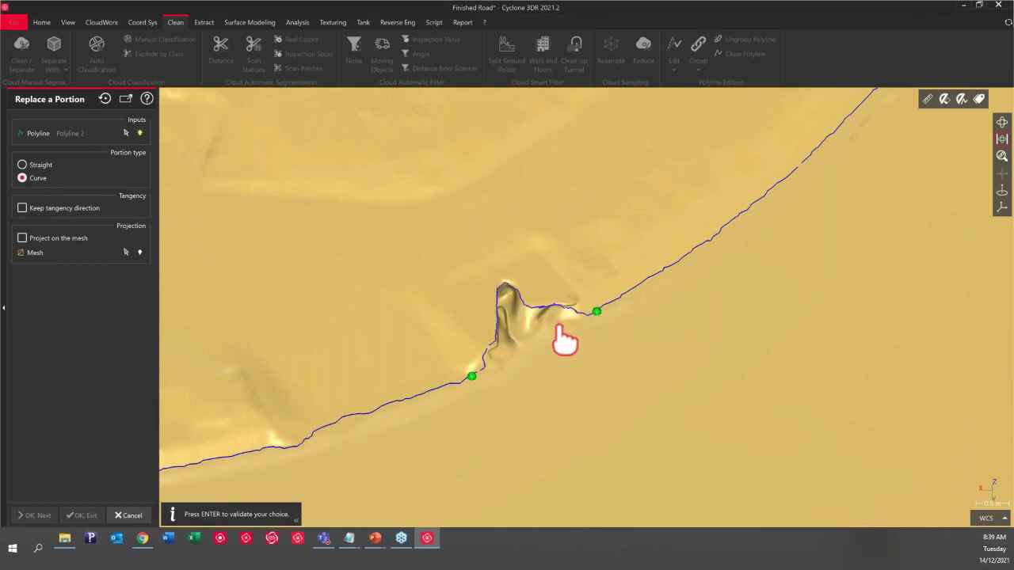
key("Return")
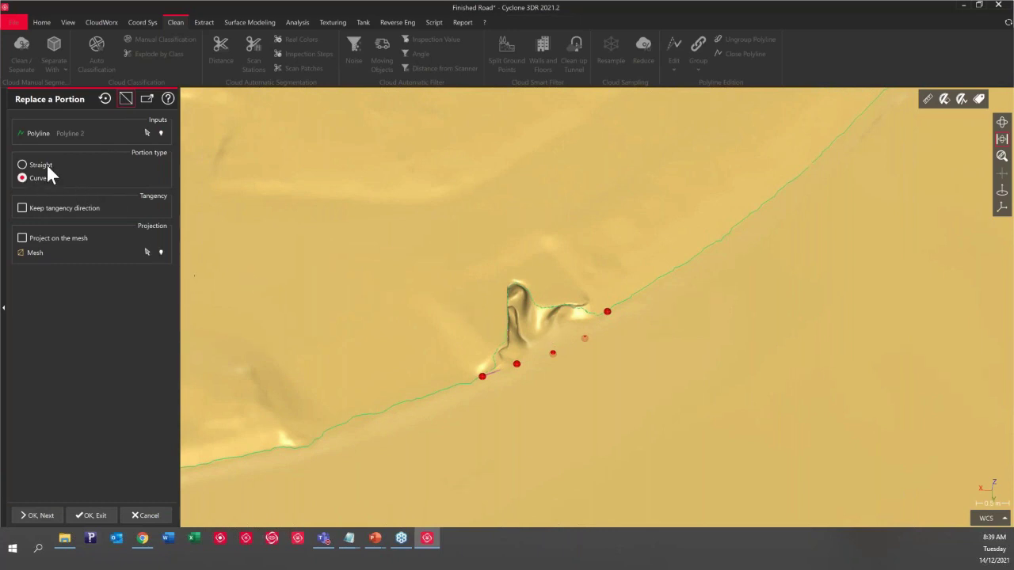
Step: Project the curved replacement portion onto the Ground mesh and apply it to the breaking line
left_click_drag(575, 351, 572, 326)
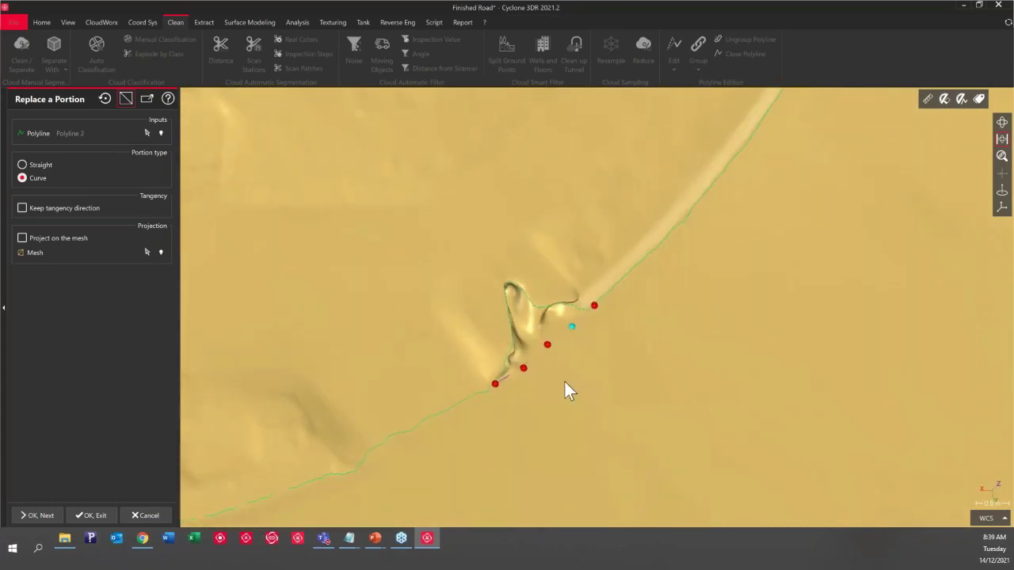
left_click_drag(565, 381, 475, 355)
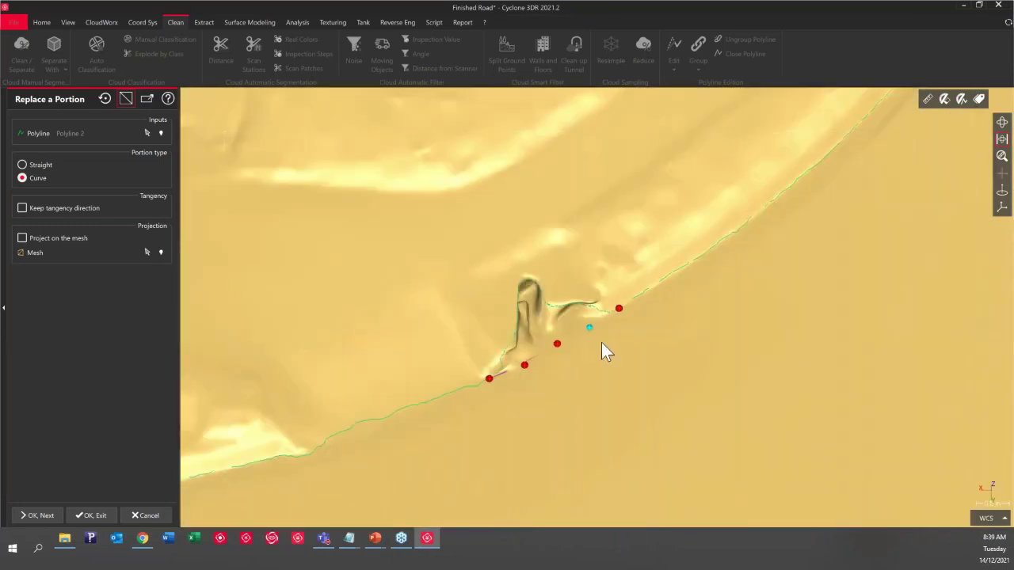
left_click(22, 238)
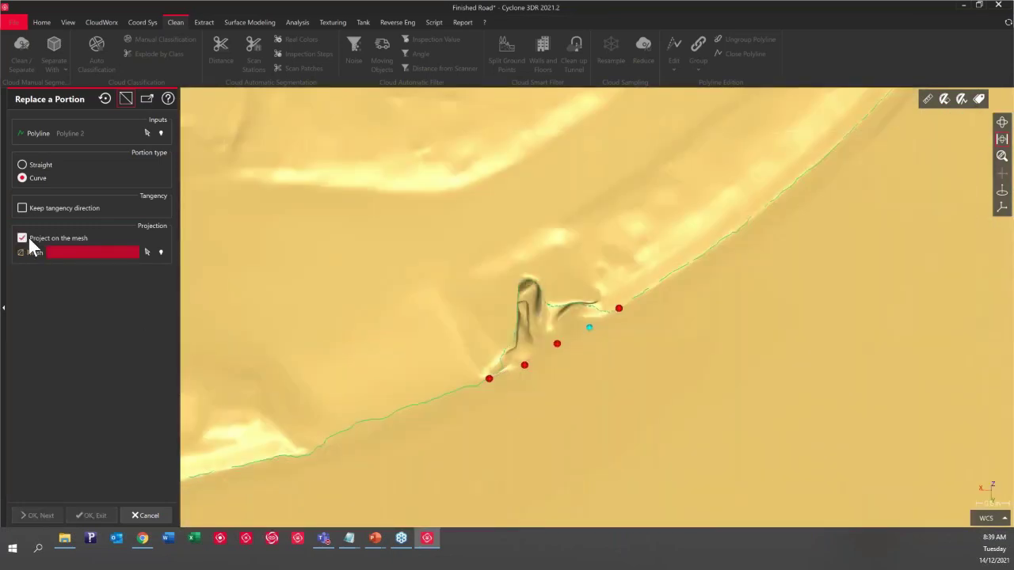
left_click(460, 272)
scroll(555, 351, "up", 5)
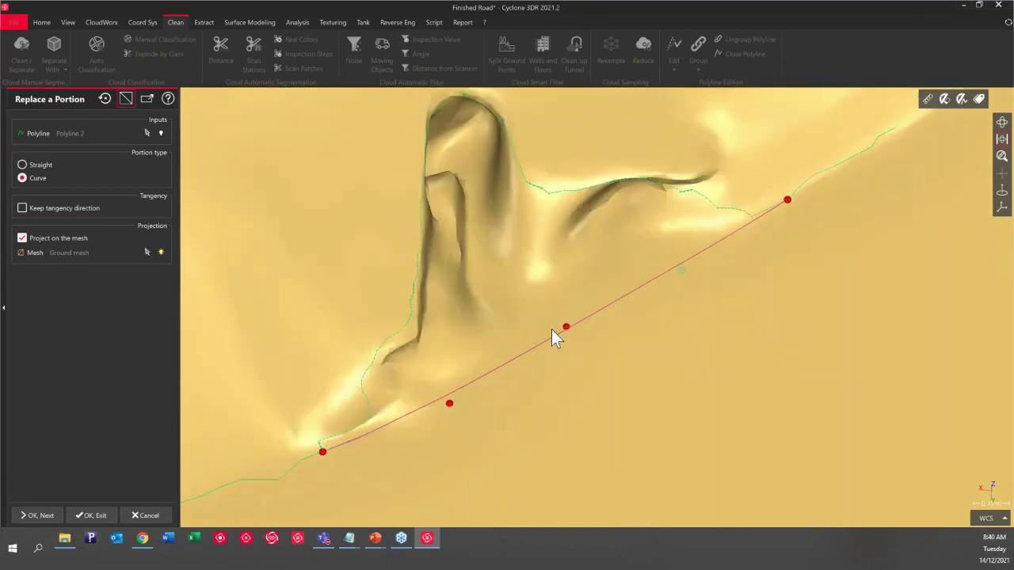
scroll(555, 331, "down", 3)
left_click_drag(646, 370, 713, 348)
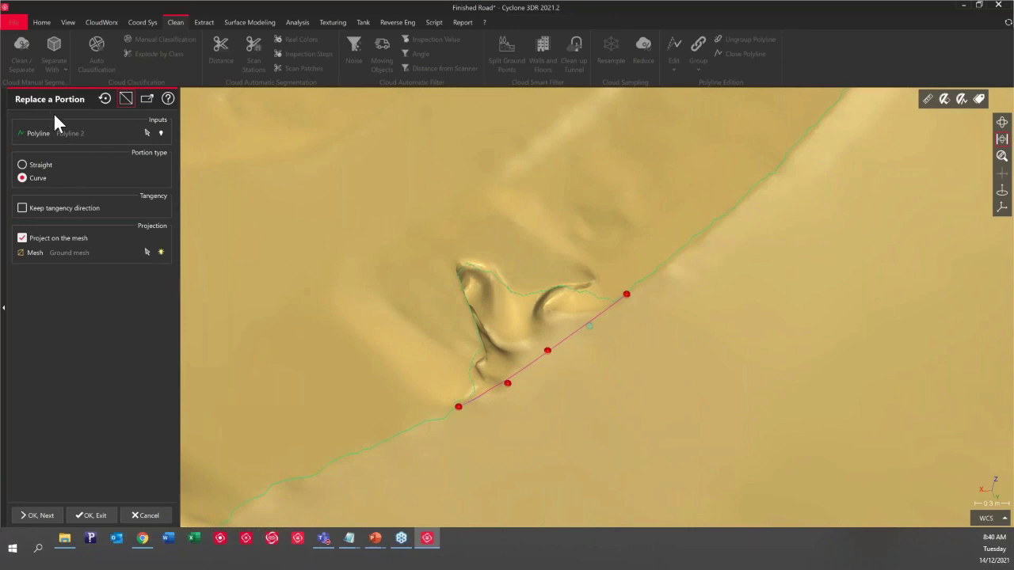
left_click(103, 513)
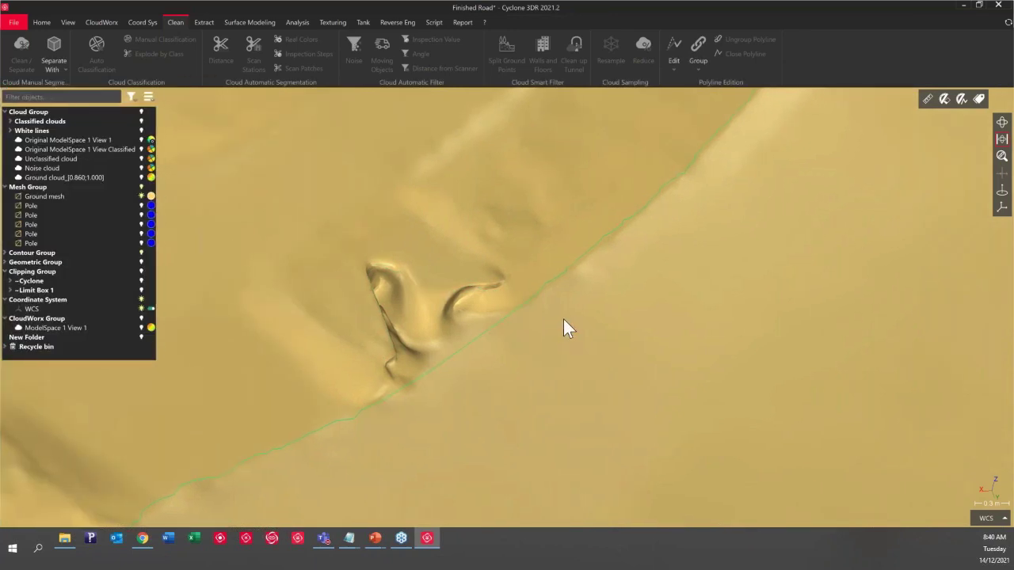
Step: Smooth the repaired kerb breaking line with Hard smooth at a smoothing intensity of 20
left_click_drag(563, 327, 533, 329)
scroll(392, 428, "down", 2)
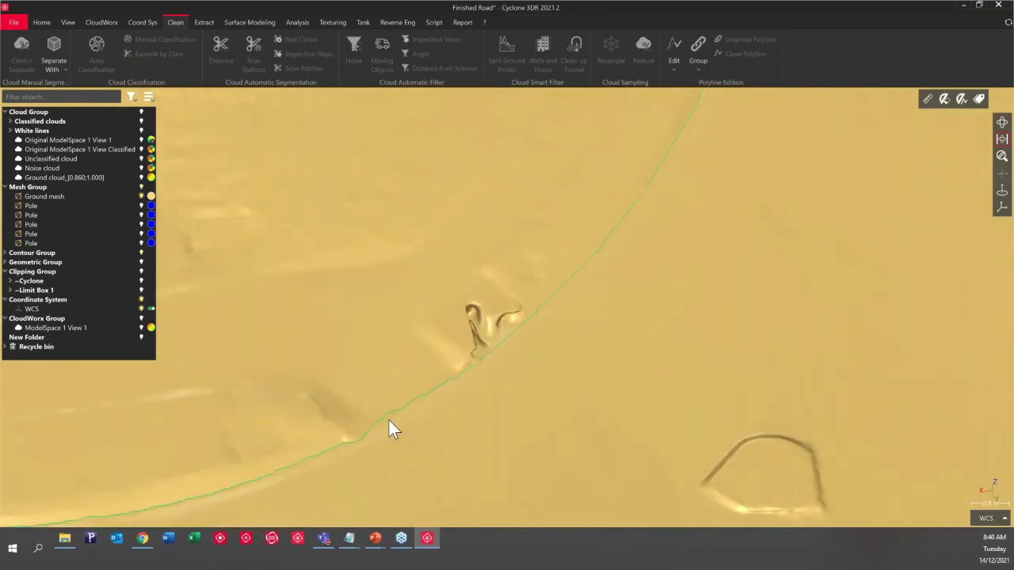
scroll(341, 468, "up", 4)
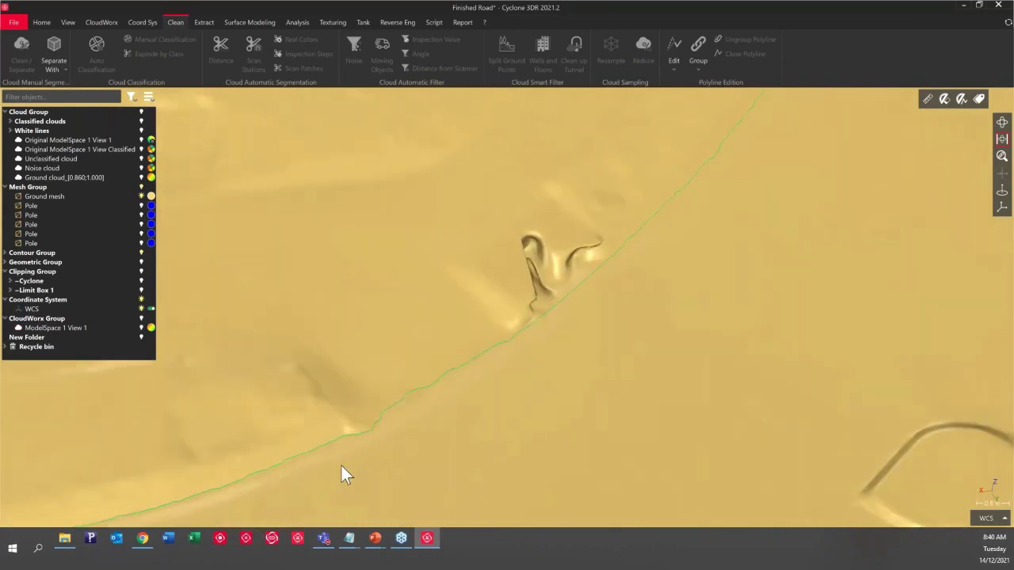
scroll(484, 364, "down", 5)
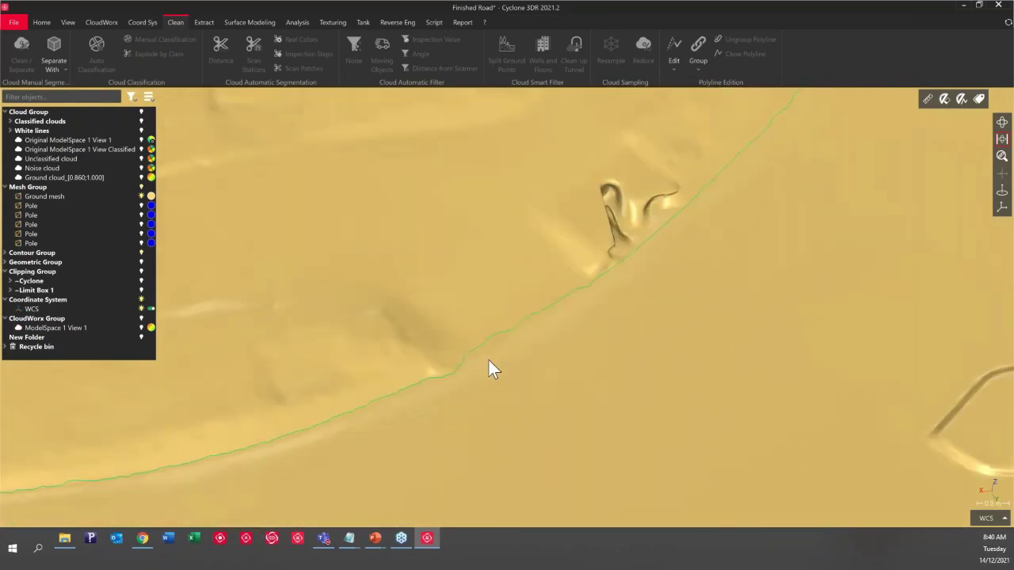
left_click(509, 336)
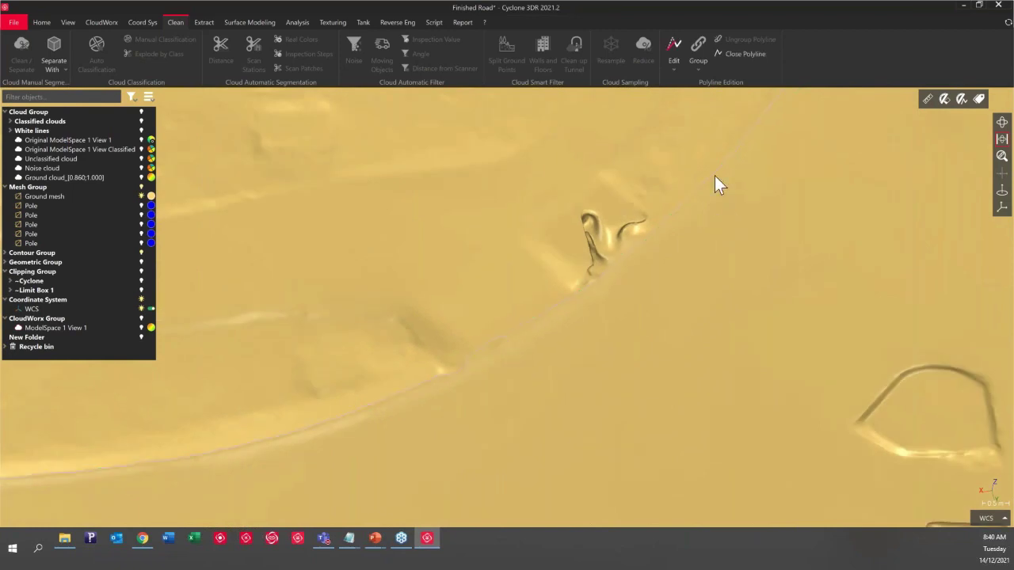
left_click(671, 69)
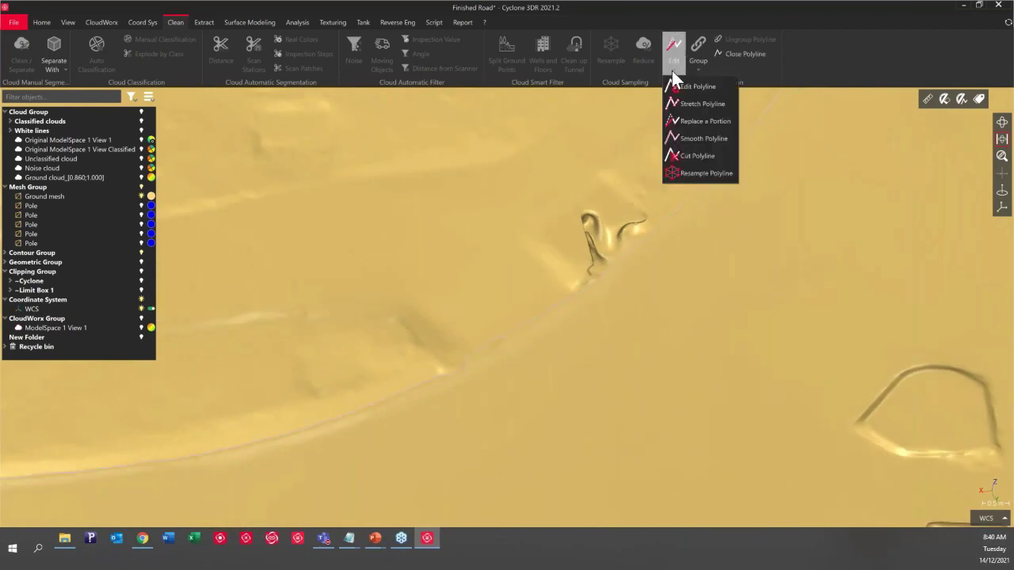
left_click(713, 138)
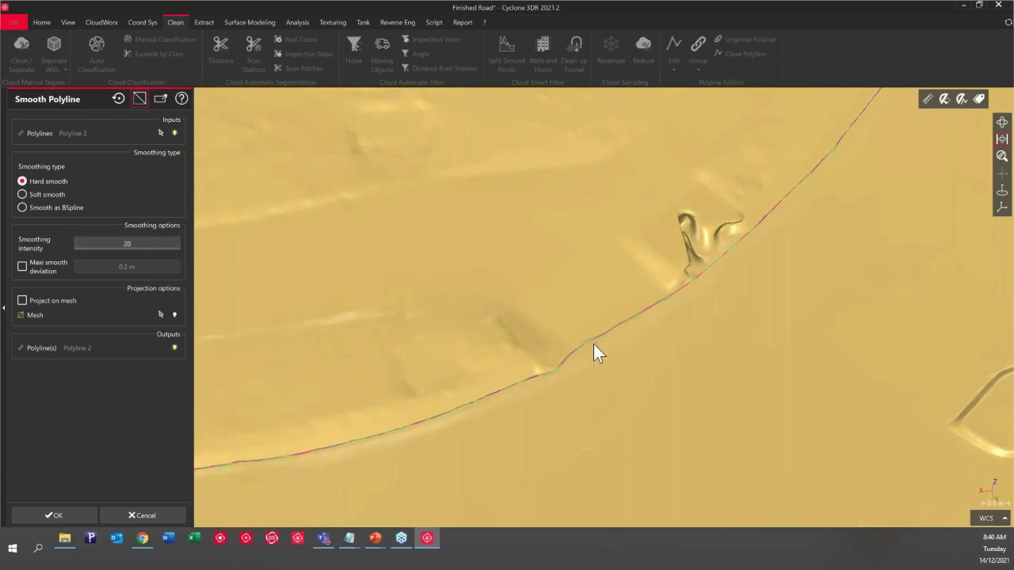
scroll(595, 351, "up", 5)
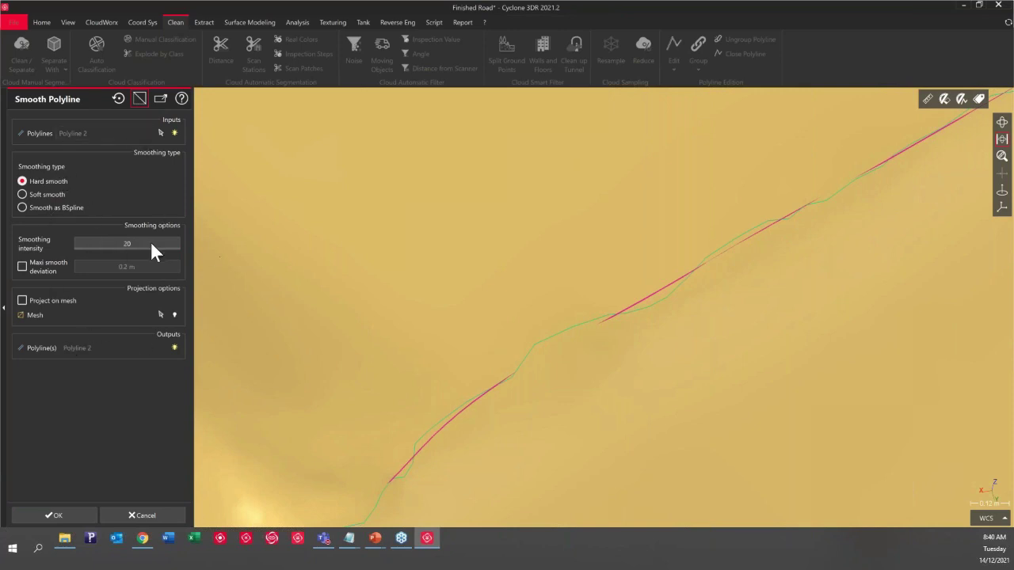
scroll(602, 352, "down", 4)
scroll(565, 401, "down", 6)
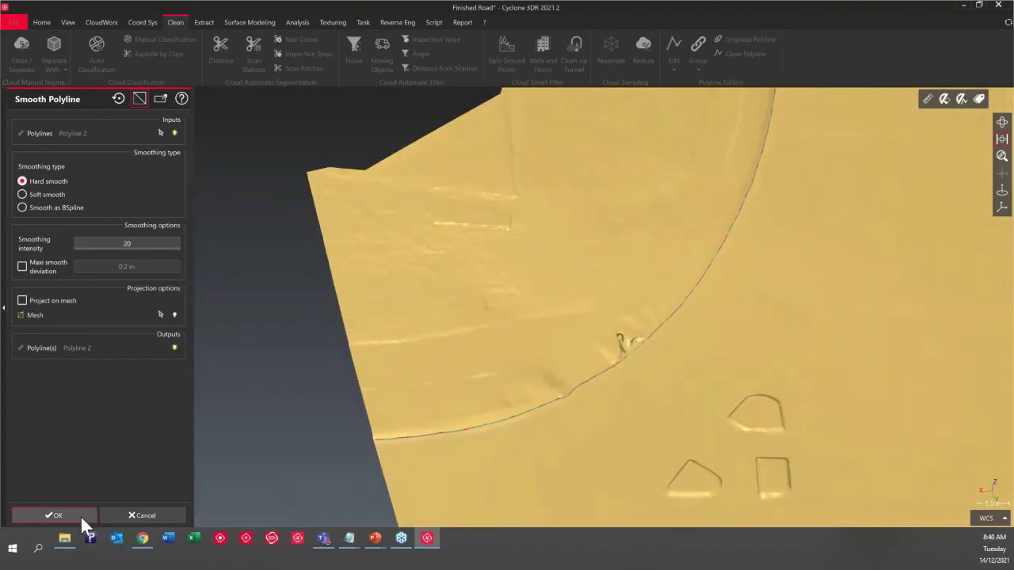
left_click(80, 515)
Step: Examine the smoothed kerb line and the small raised island outlines on the Ground mesh
left_click_drag(492, 393, 554, 388)
scroll(564, 326, "up", 3)
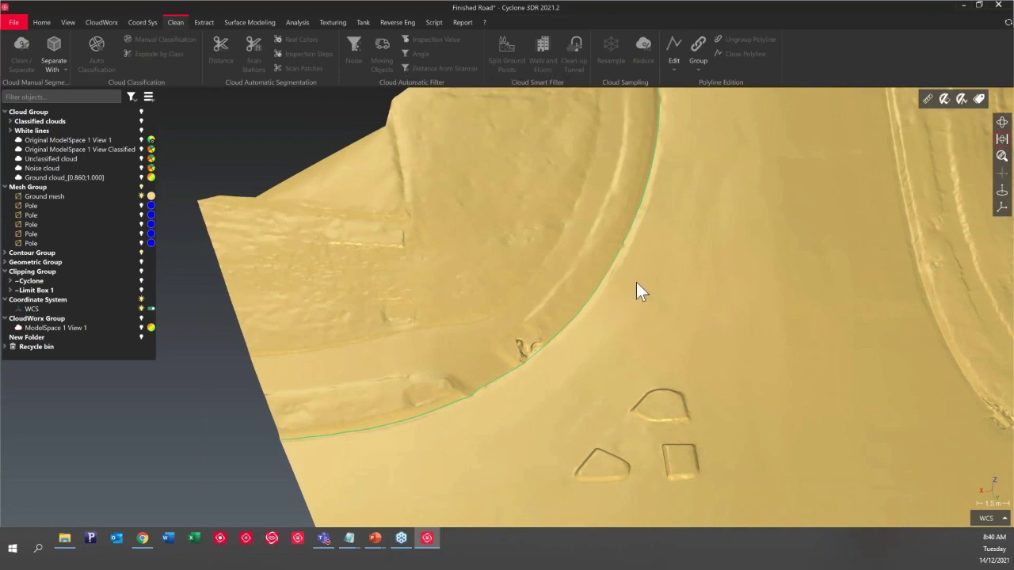
left_click_drag(641, 368, 665, 301)
scroll(640, 333, "down", 3)
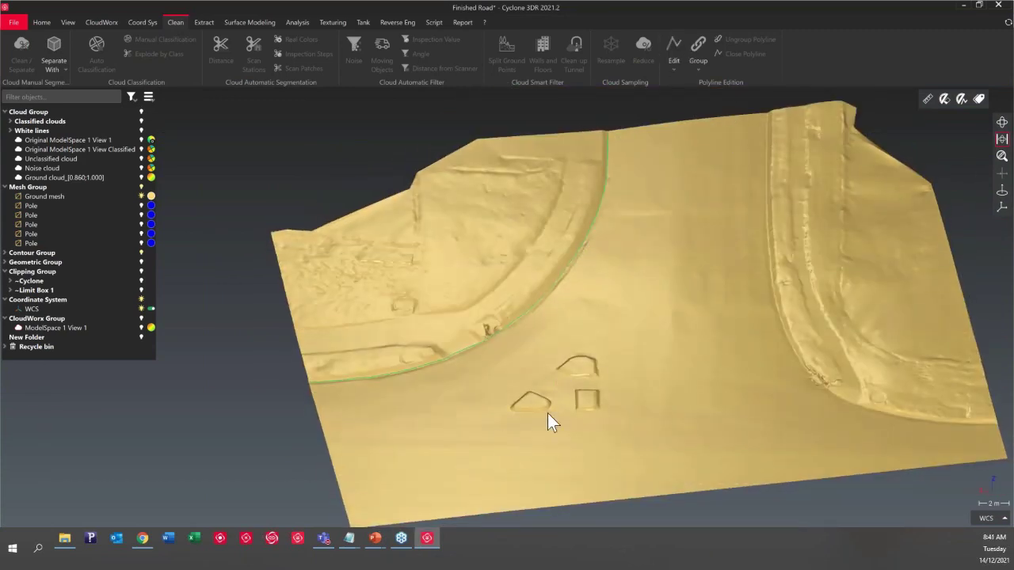
scroll(547, 419, "up", 5)
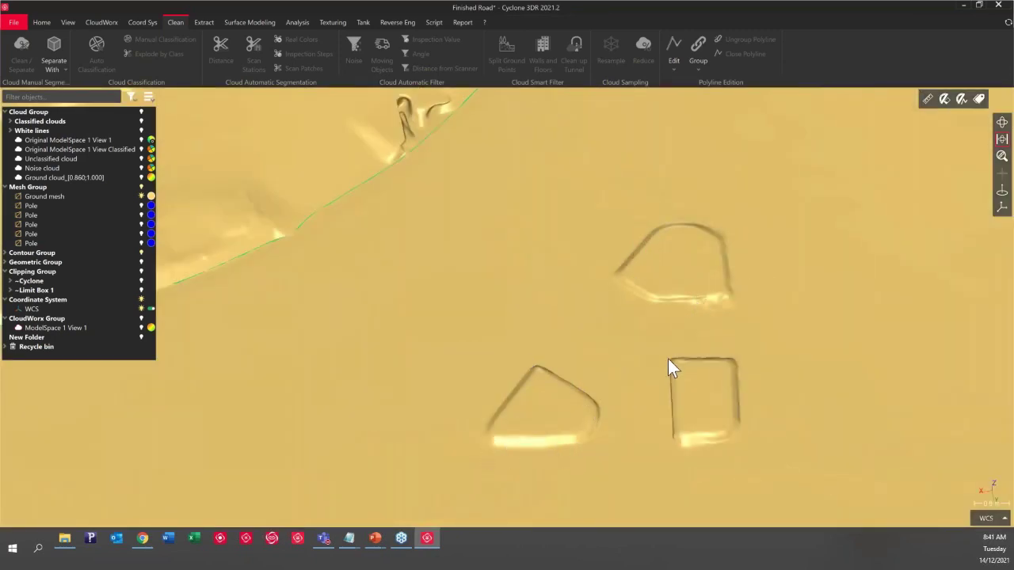
scroll(667, 368, "down", 5)
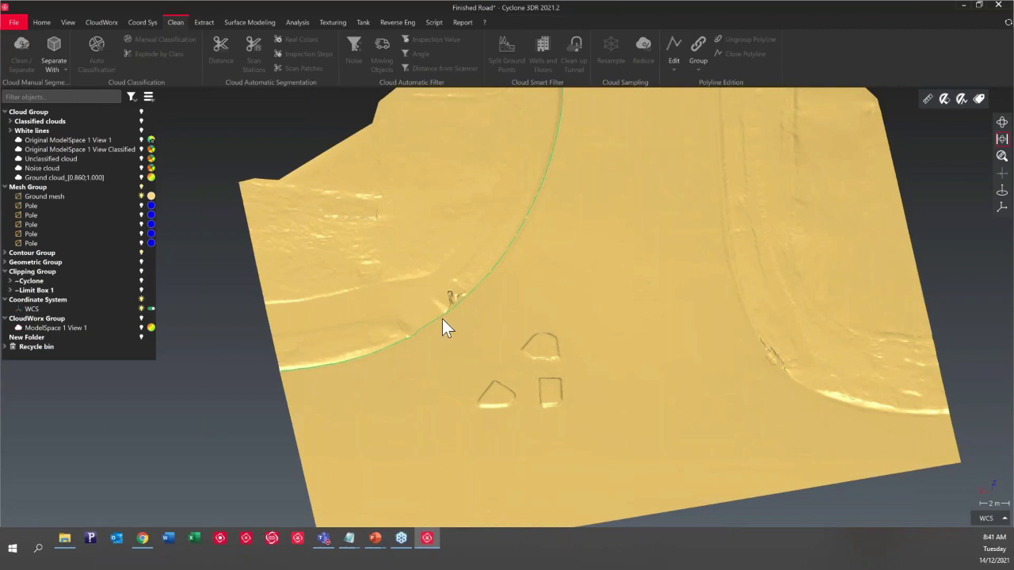
scroll(212, 389, "down", 3)
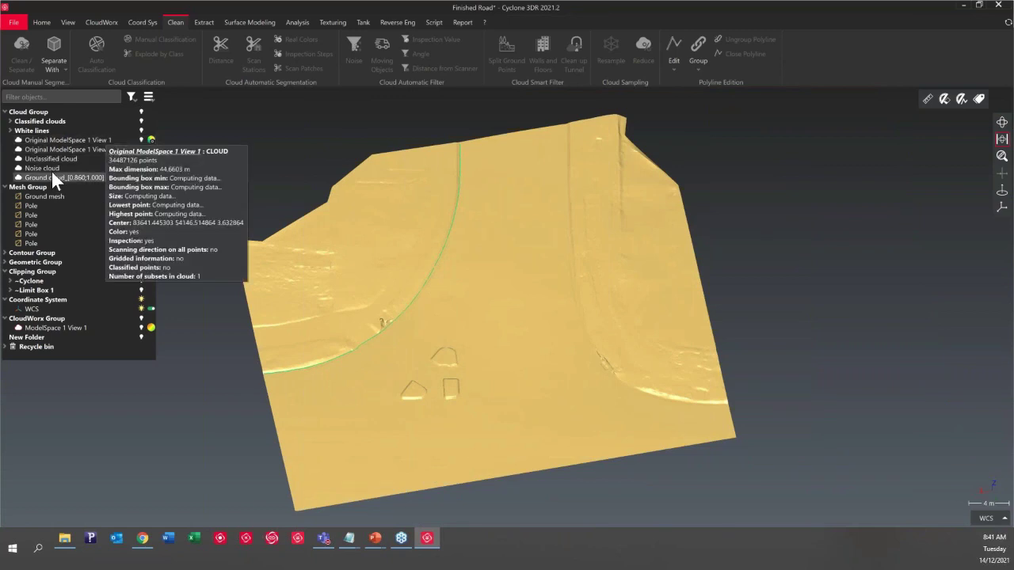
Step: View the ground cloud on its own and display the Original ModelSpace 1 View Classified cloud together with the Ground mesh
mouse_move(53, 171)
right_click(114, 178)
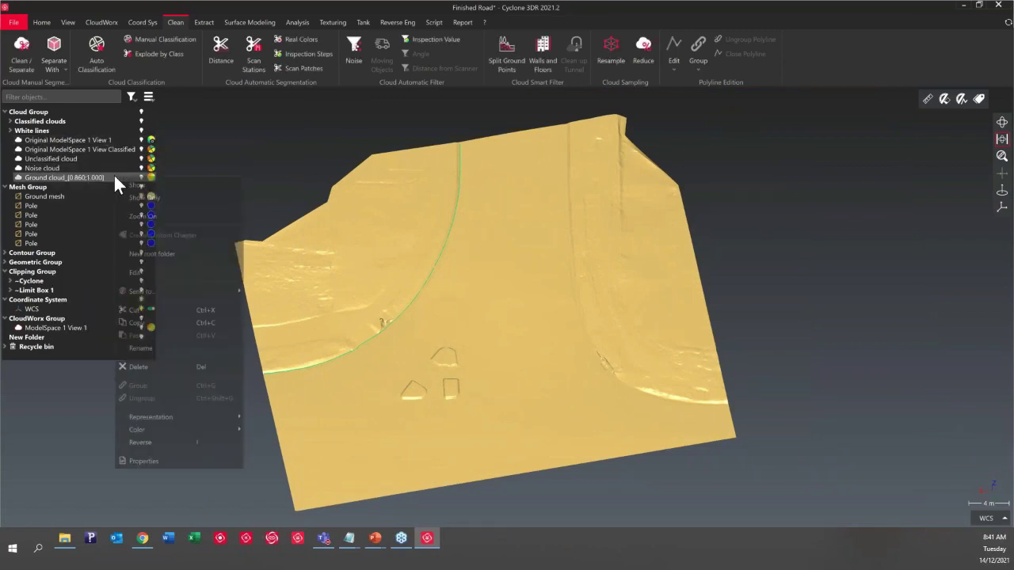
left_click(149, 197)
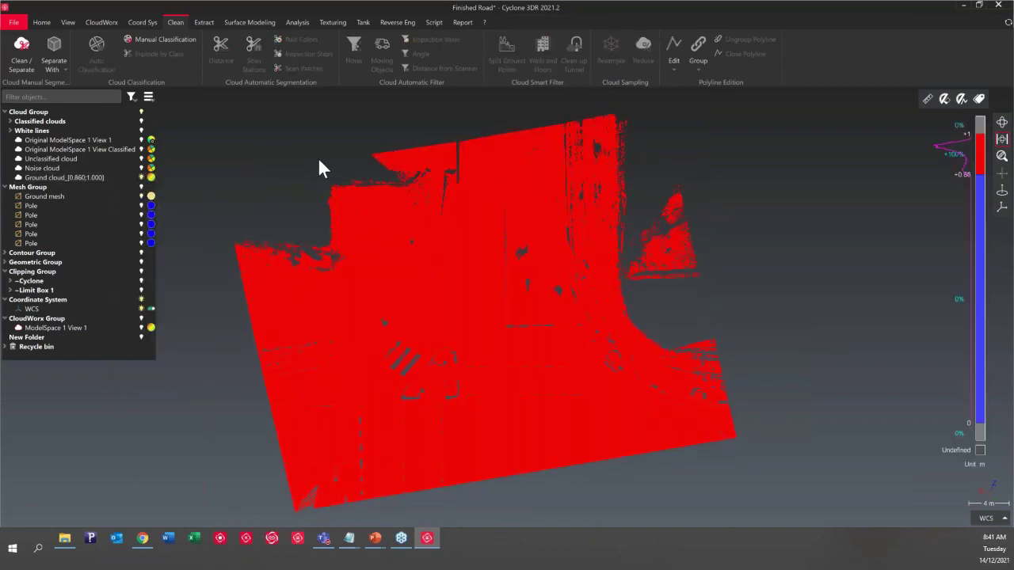
left_click(89, 150)
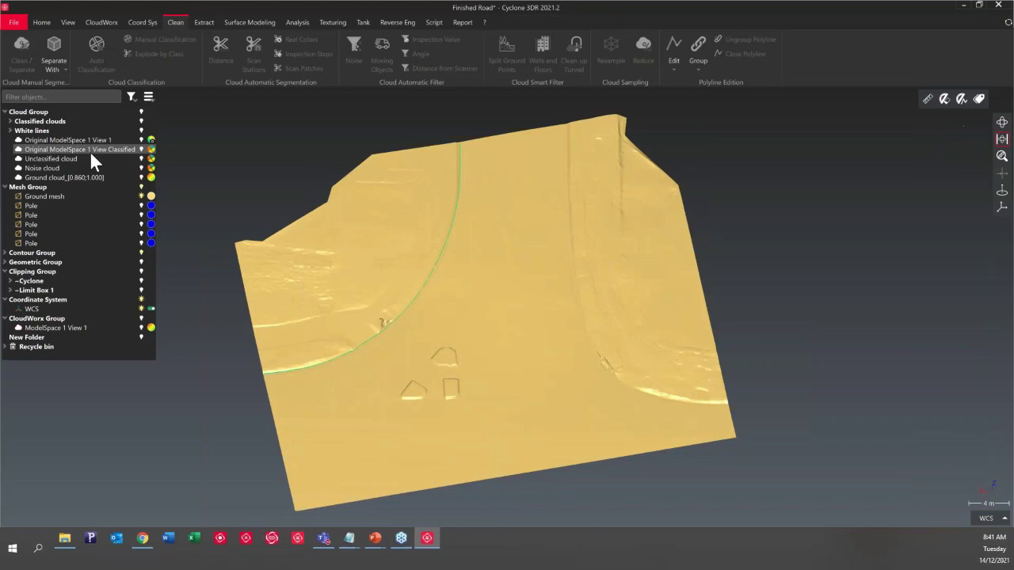
left_click(141, 150)
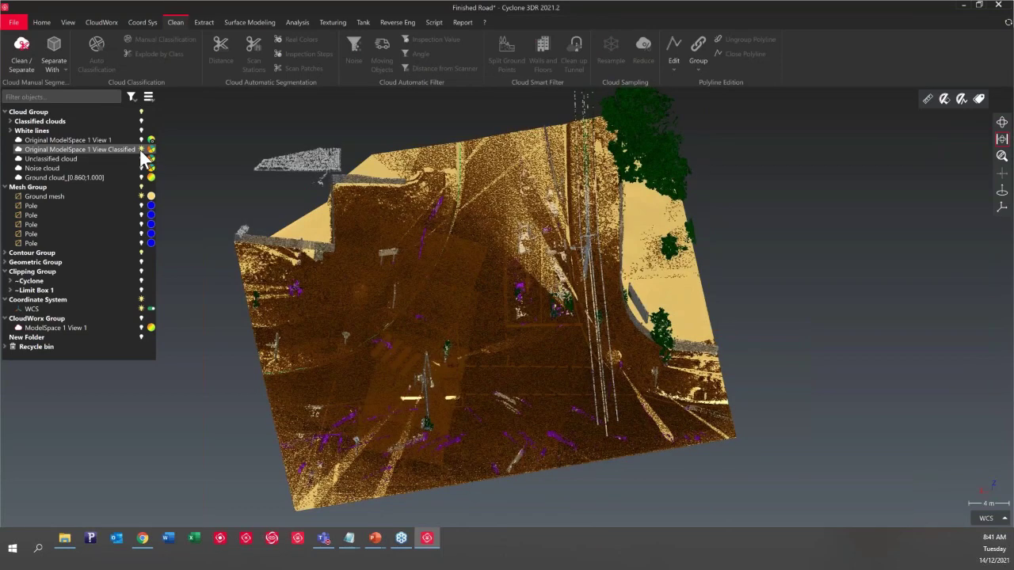
Step: Hide the Original ModelSpace 1 View Classified cloud and show only the ModelSpace 1 View Classified_Ground cloud from the classified clouds
left_click(80, 130)
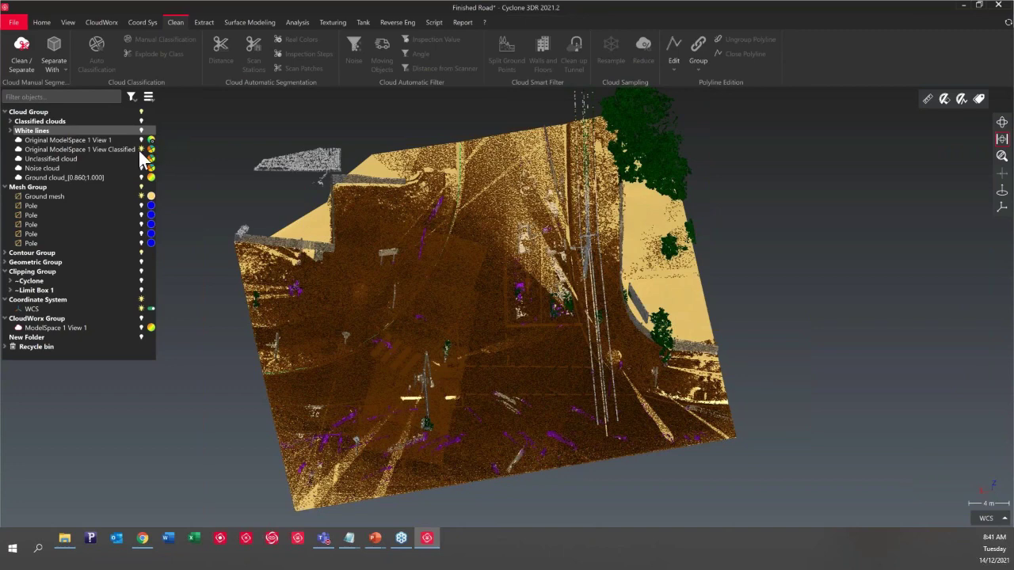
left_click(142, 150)
left_click(10, 122)
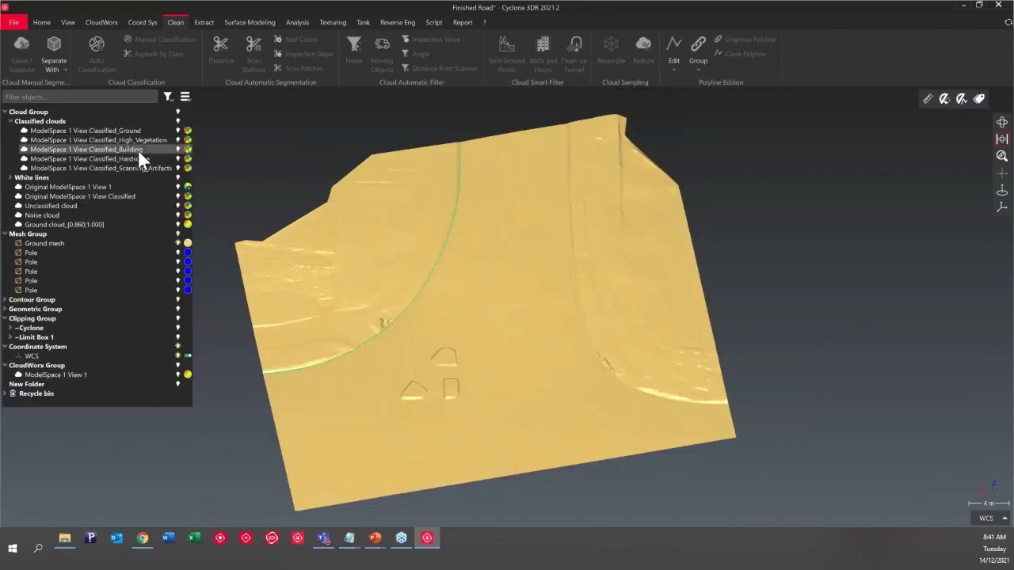
left_click(177, 131)
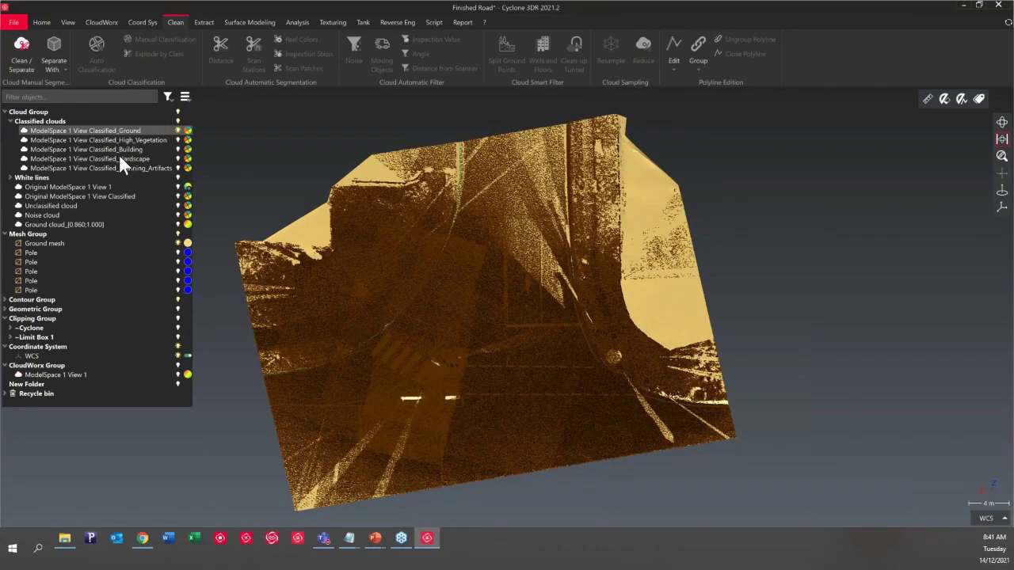
right_click(119, 131)
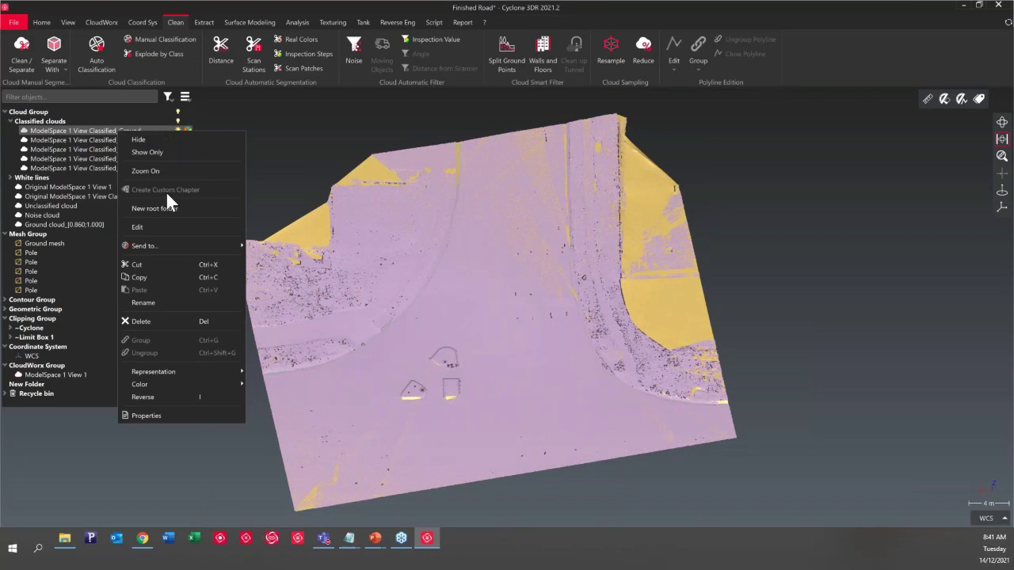
left_click(153, 152)
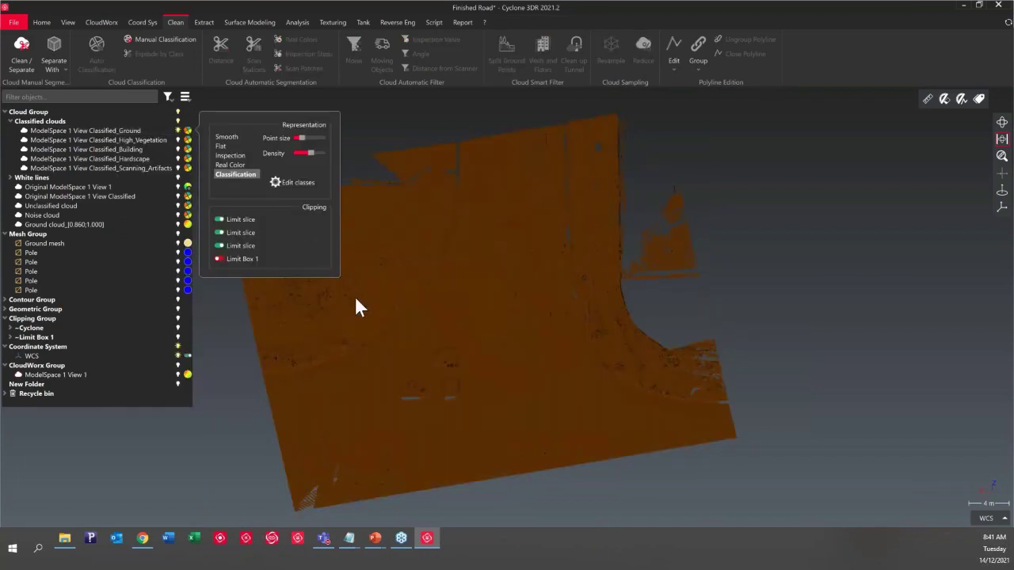
Step: Display the classified ground cloud in the Inspection representation and look closer at the painted road markings
left_click(245, 156)
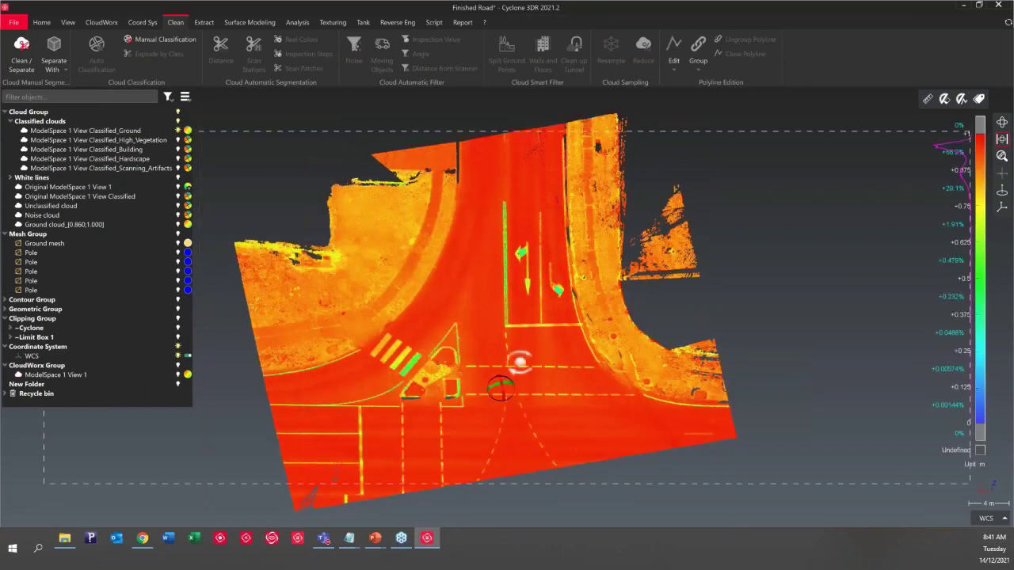
left_click_drag(519, 363, 450, 445)
scroll(450, 445, "up", 3)
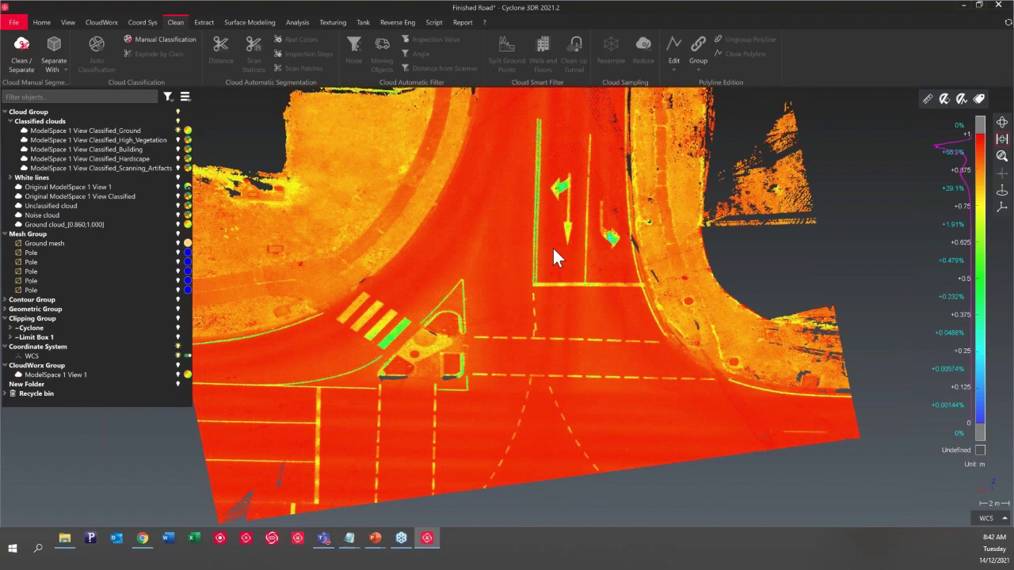
Step: Apply the Regular Steps preset with 2 steps to the ground cloud's inspection color gradient
left_click(552, 277)
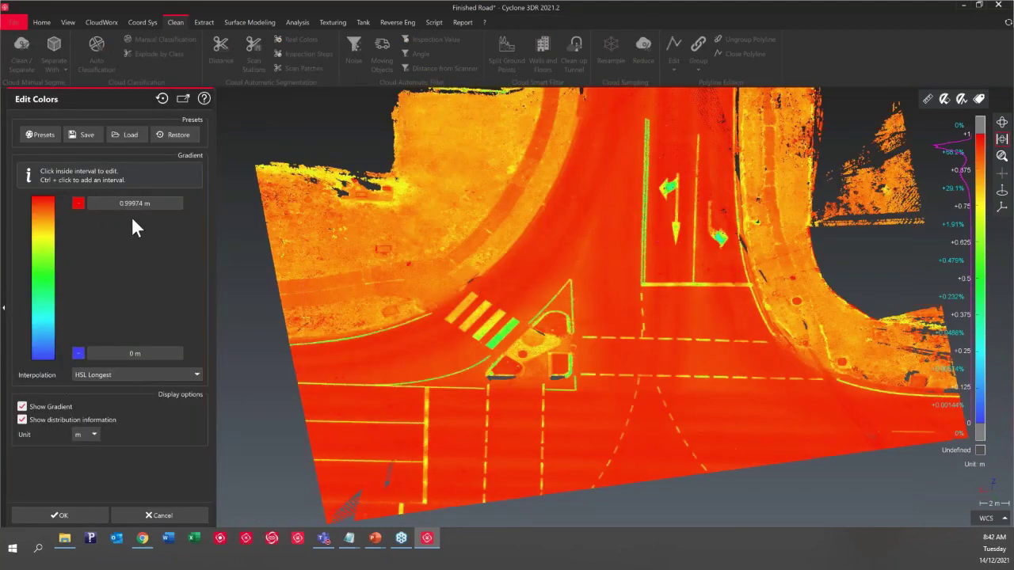
left_click(48, 133)
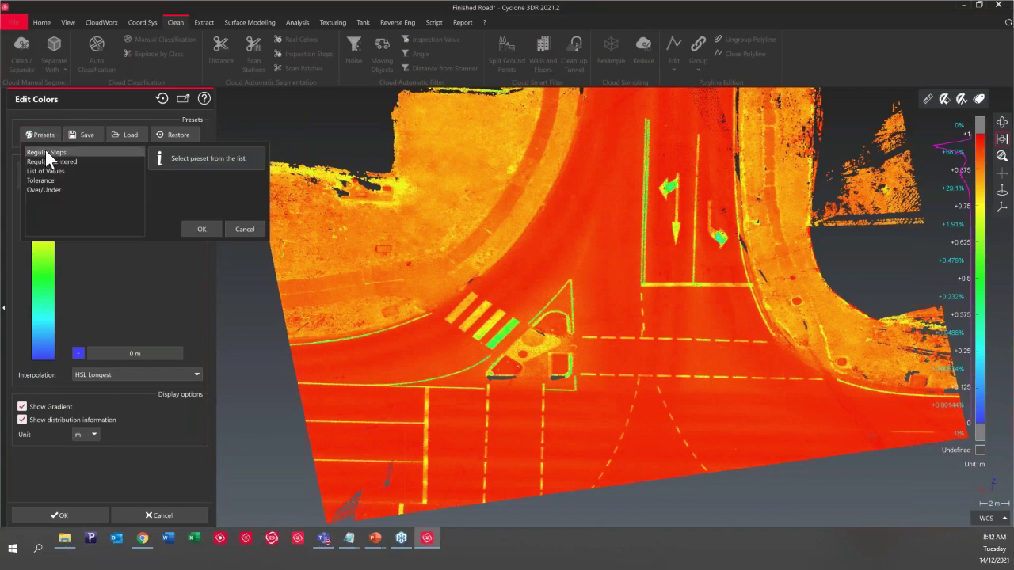
left_click(47, 152)
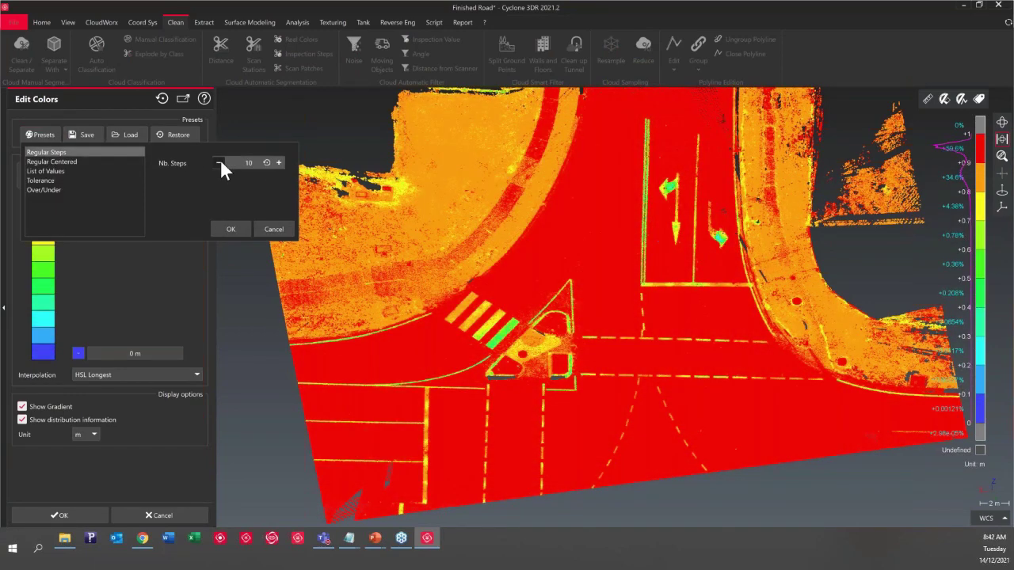
left_click(220, 162)
left_click(220, 162)
left_click(220, 162)
left_click(220, 163)
left_click(220, 162)
left_click(221, 162)
left_click(220, 163)
left_click(220, 163)
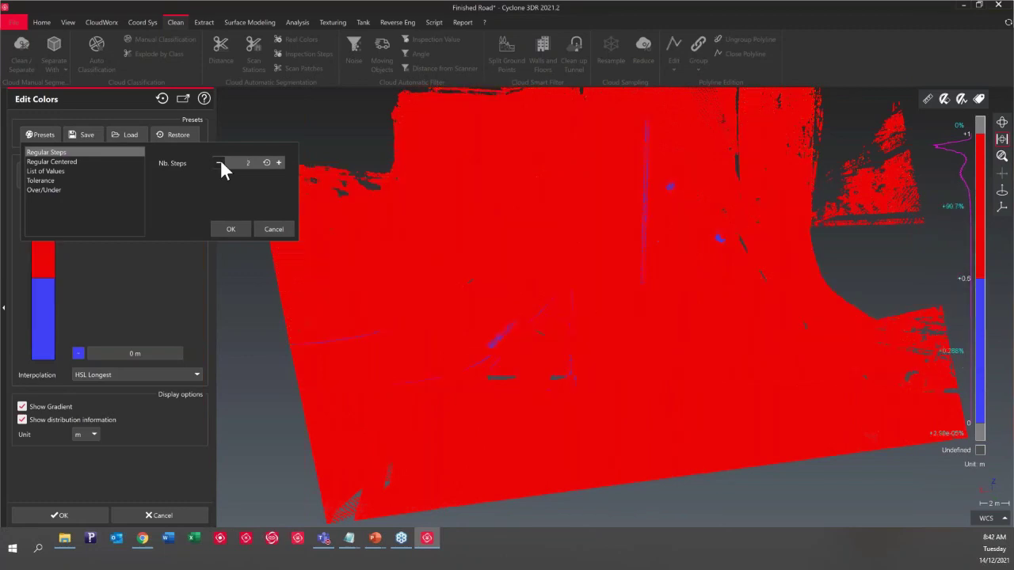
left_click(134, 275)
Step: Raise the boundary between the two gradient intervals to about 0.88 m and accept the edited colors
left_click(41, 290)
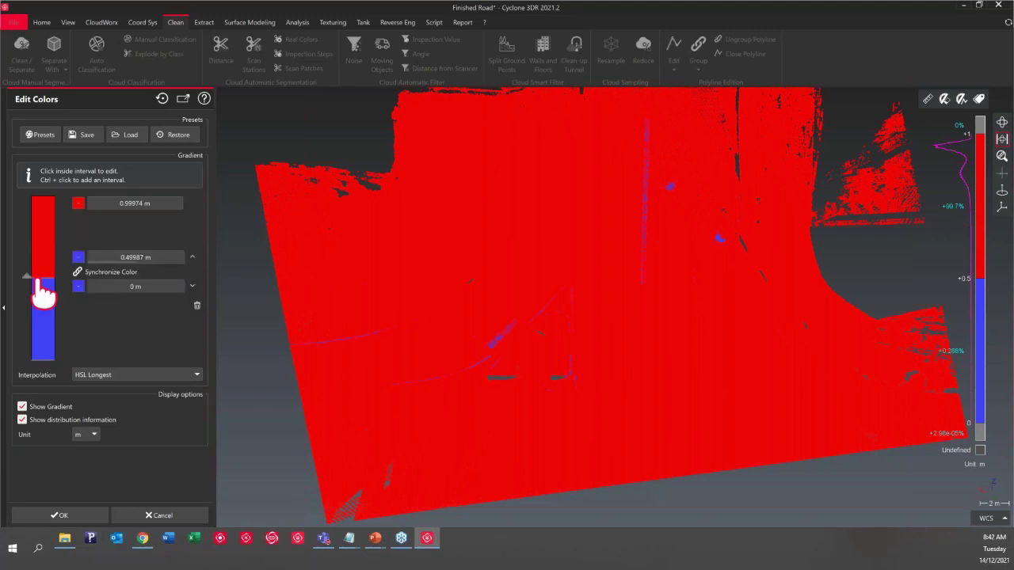
left_click_drag(37, 279, 35, 216)
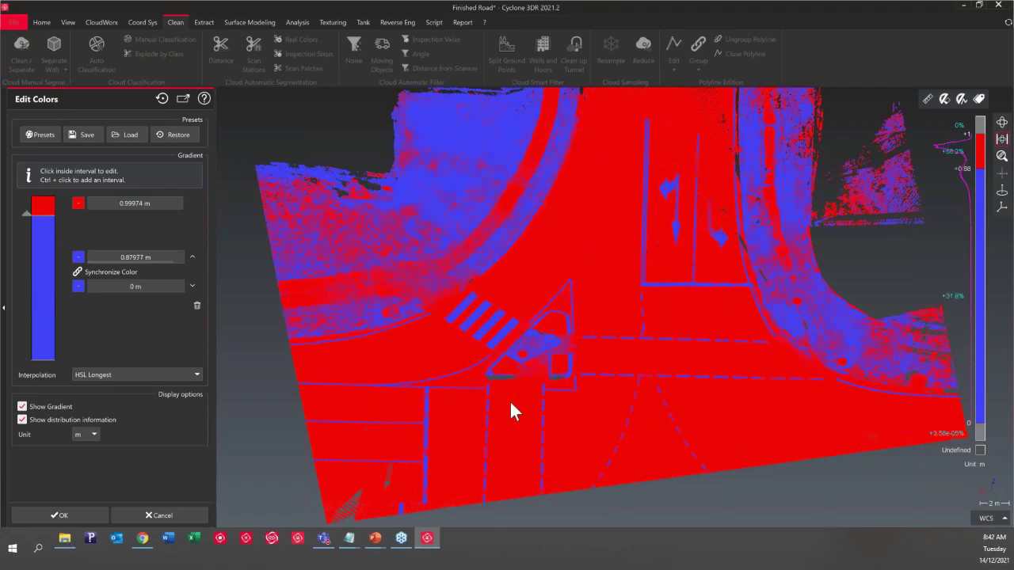
scroll(374, 416, "down", 2)
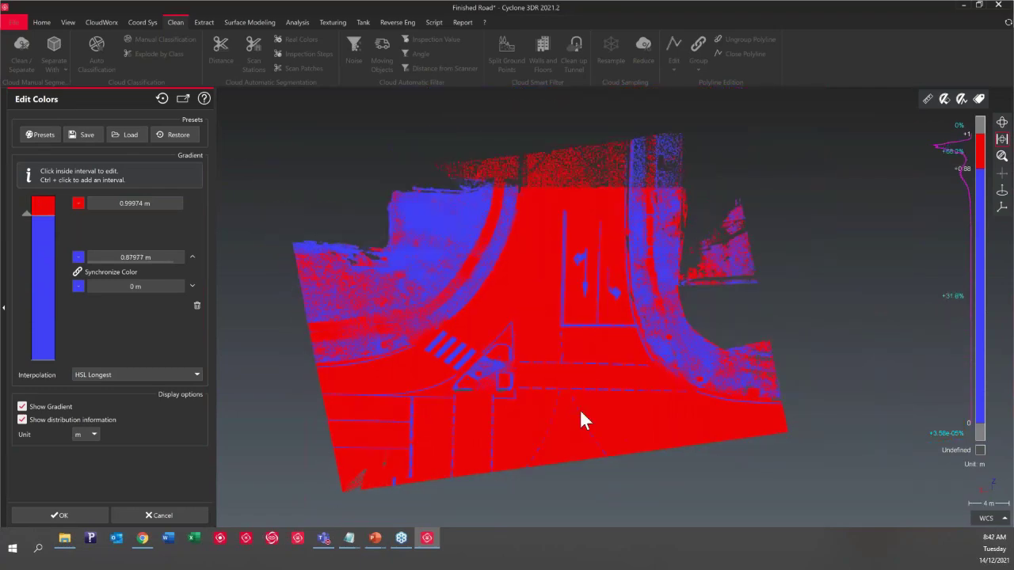
scroll(580, 396, "up", 5)
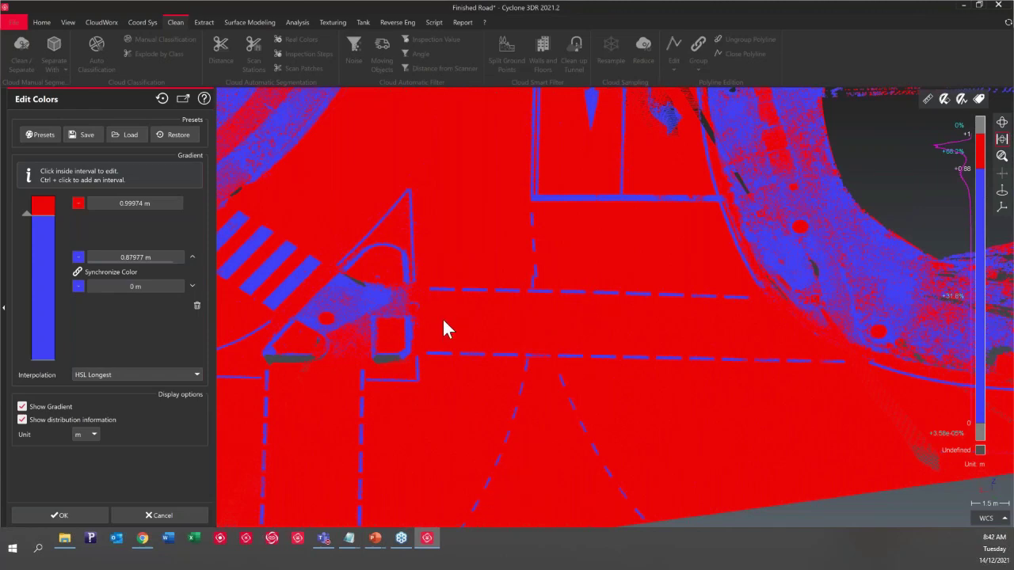
left_click(60, 514)
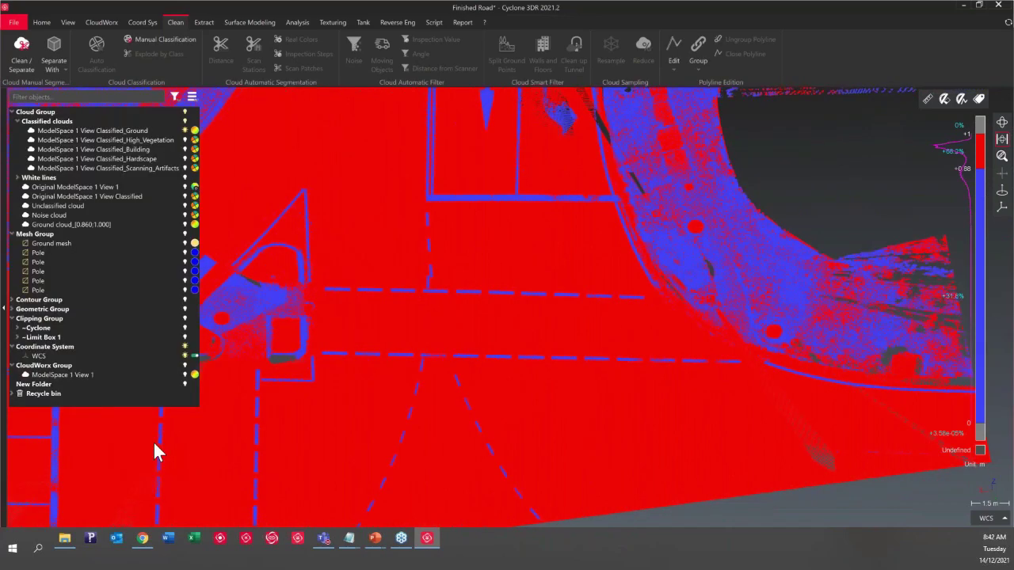
Step: Separate the classified ground cloud by Inspection Steps and hide the resulting 0.880–1.000 sub-cloud
left_click(377, 211)
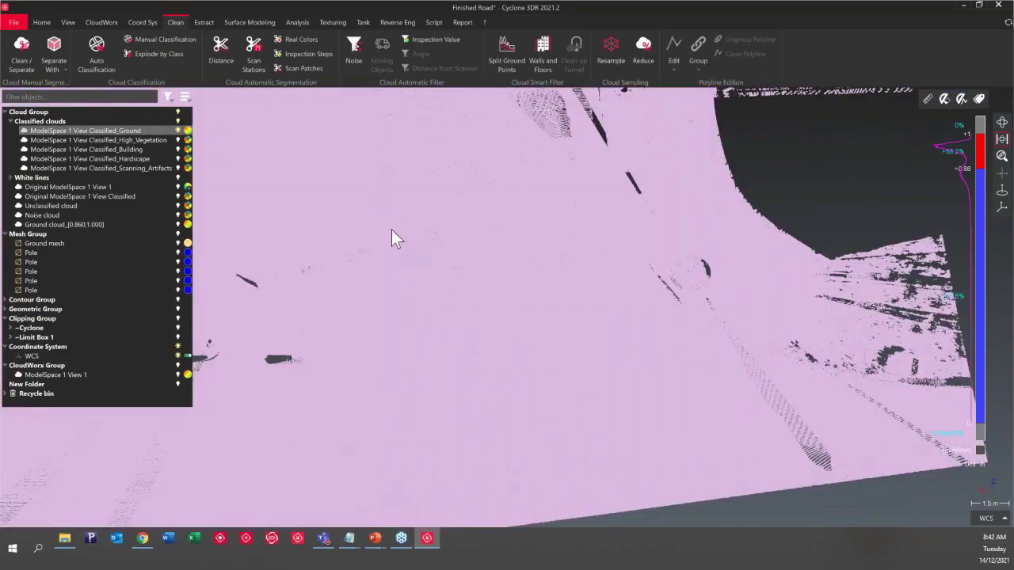
left_click(320, 52)
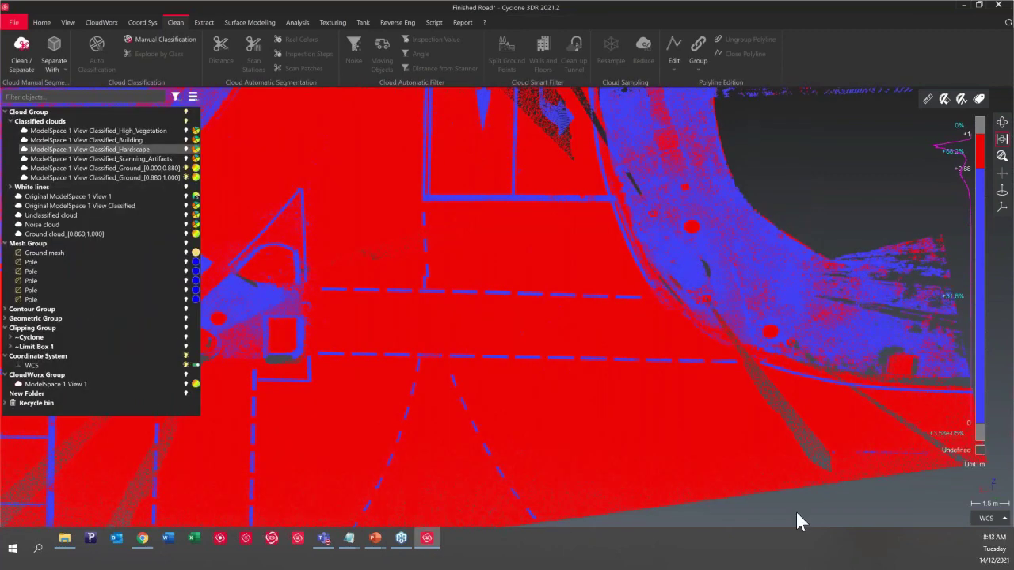
scroll(578, 349, "down", 2)
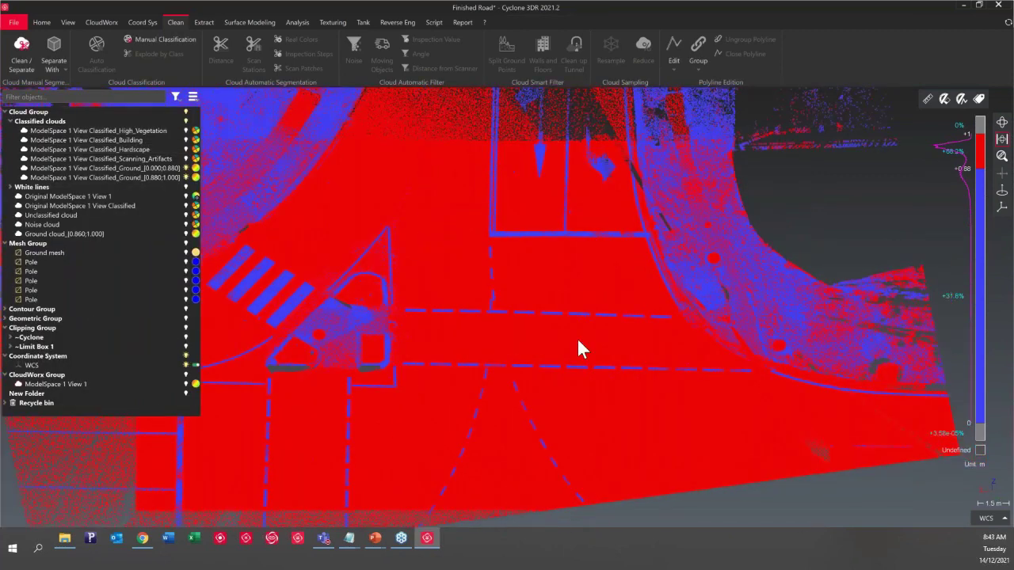
left_click(578, 341)
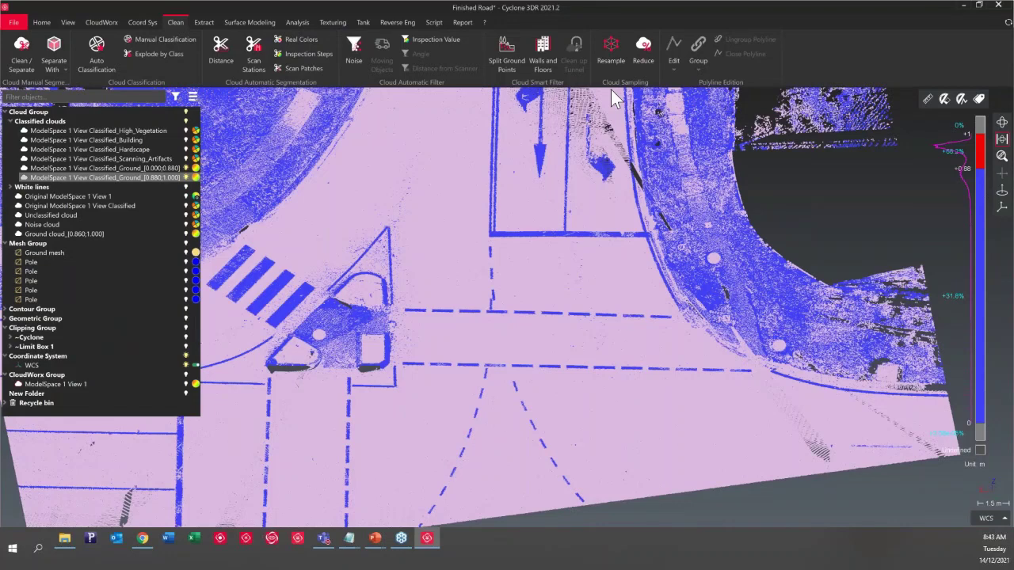
key("ctrl+h")
left_click_drag(507, 358, 498, 249)
scroll(520, 260, "up", 3)
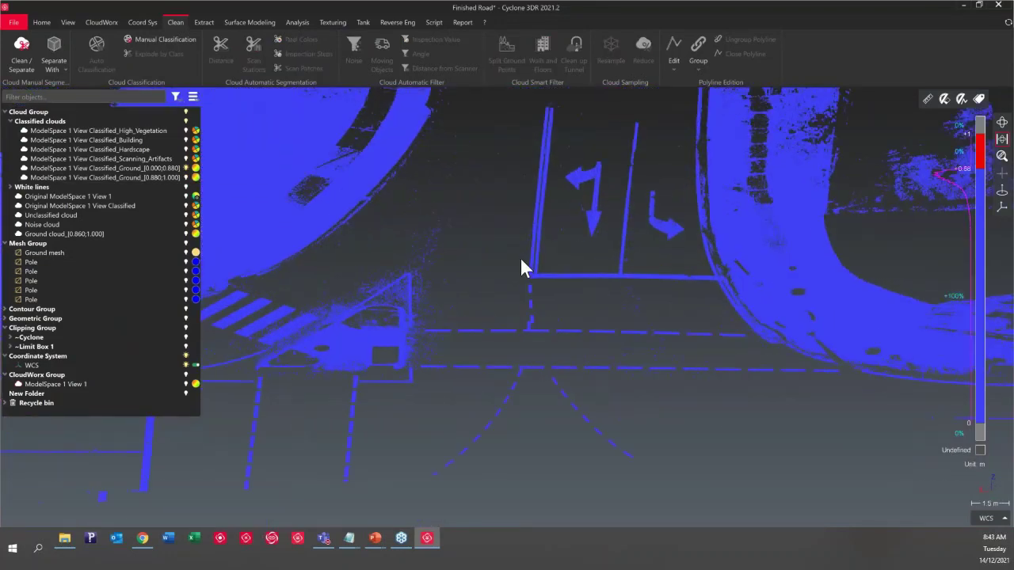
Step: Start a Distance segmentation of the 0.000–0.880 ground cloud and preview it with a segmentation distance of 0.5 m
left_click(515, 333)
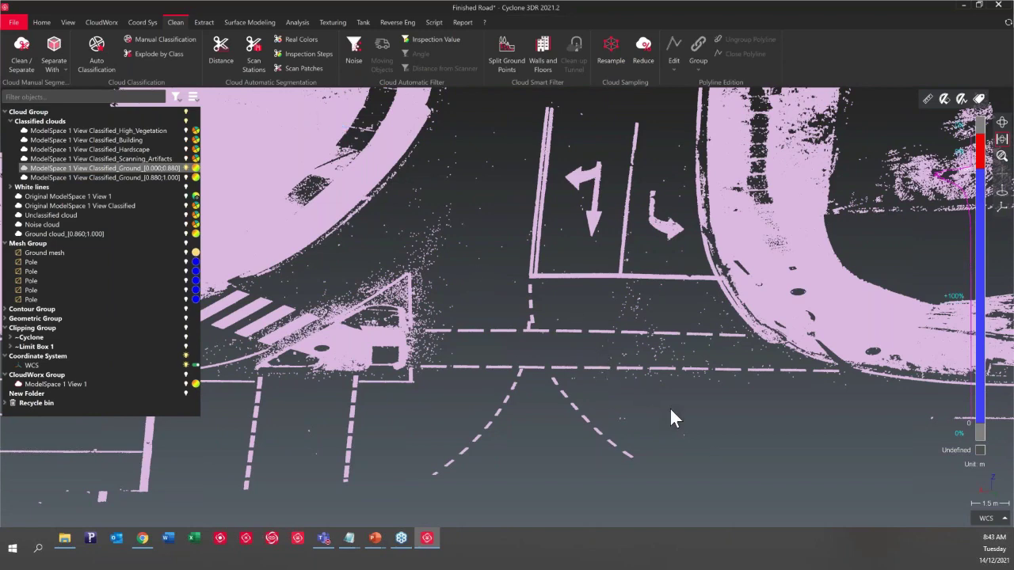
scroll(669, 418, "up", 1)
left_click(221, 56)
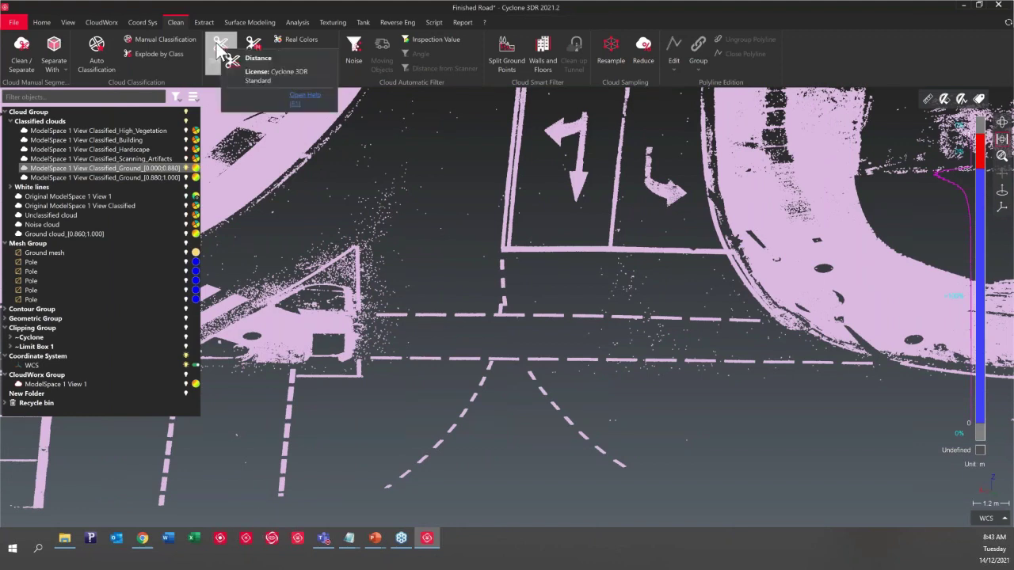
left_click(219, 54)
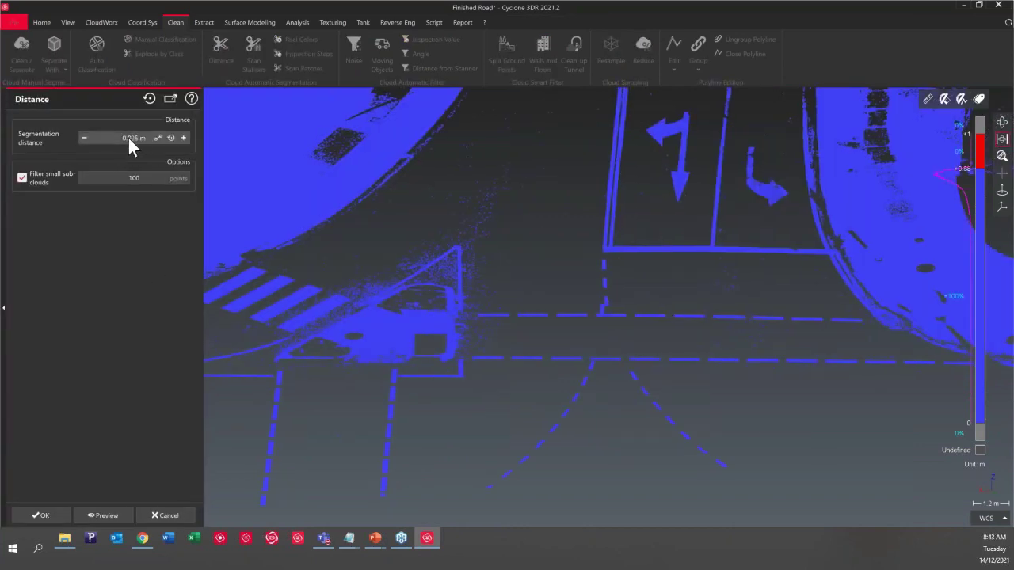
left_click_drag(129, 139, 139, 139)
type("5")
left_click(103, 514)
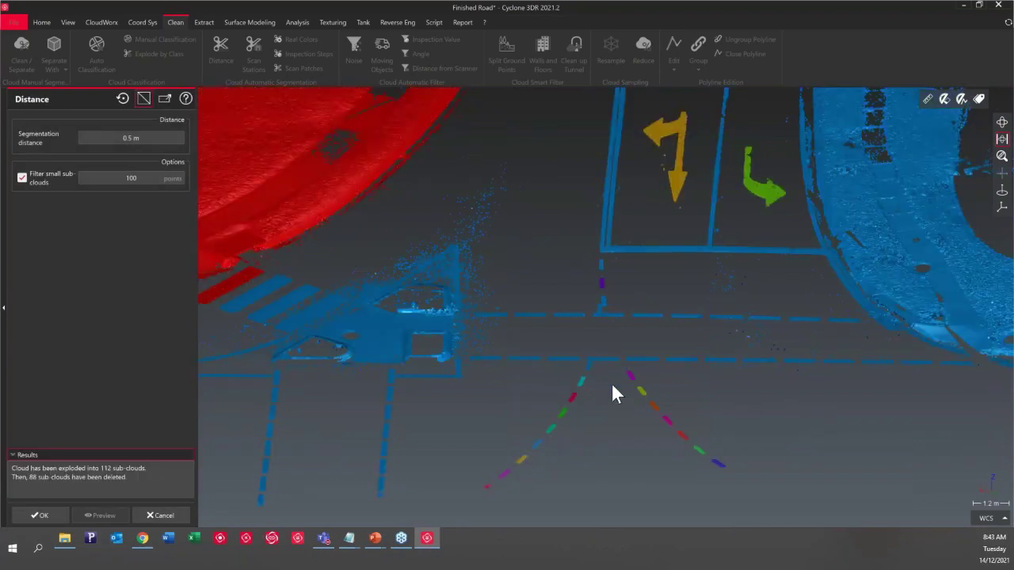
left_click_drag(610, 387, 652, 479)
scroll(518, 351, "up", 2)
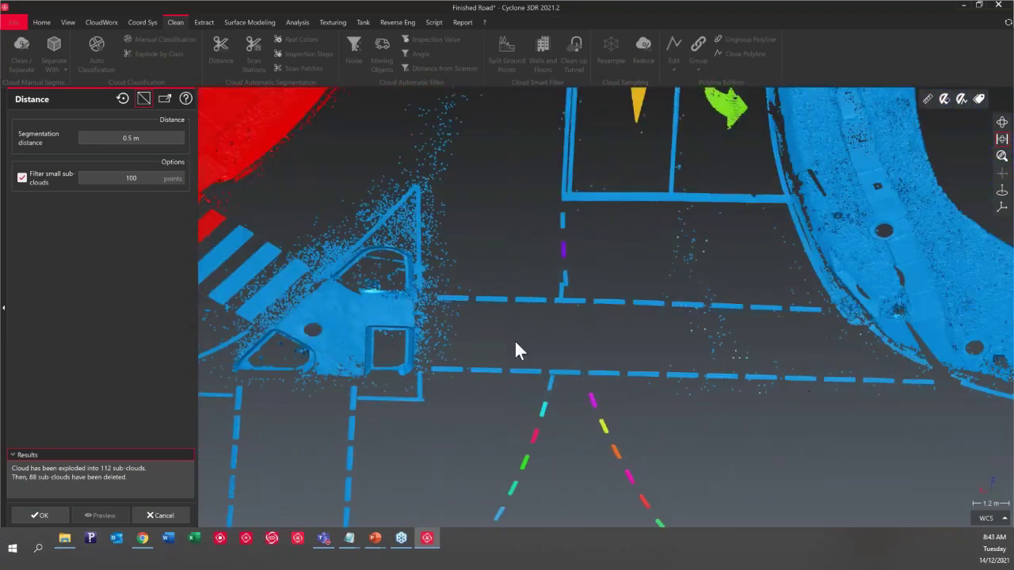
Step: Set the segmentation distance to 0.4 m, preview the split again and inspect the sub-clouds around the dashed lines
left_click(131, 138)
key("BackSpace")
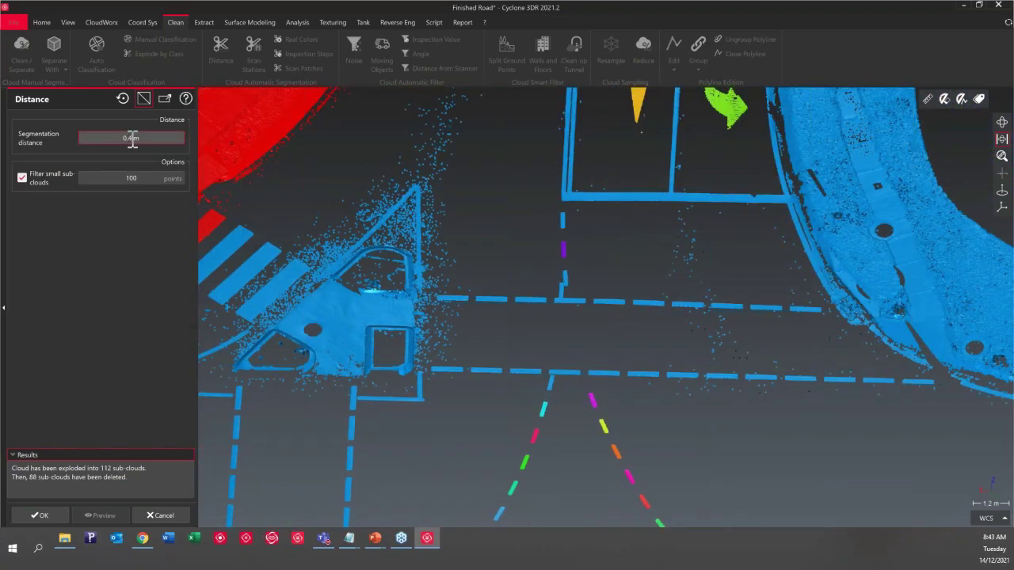
type("4")
key("Return")
left_click(104, 514)
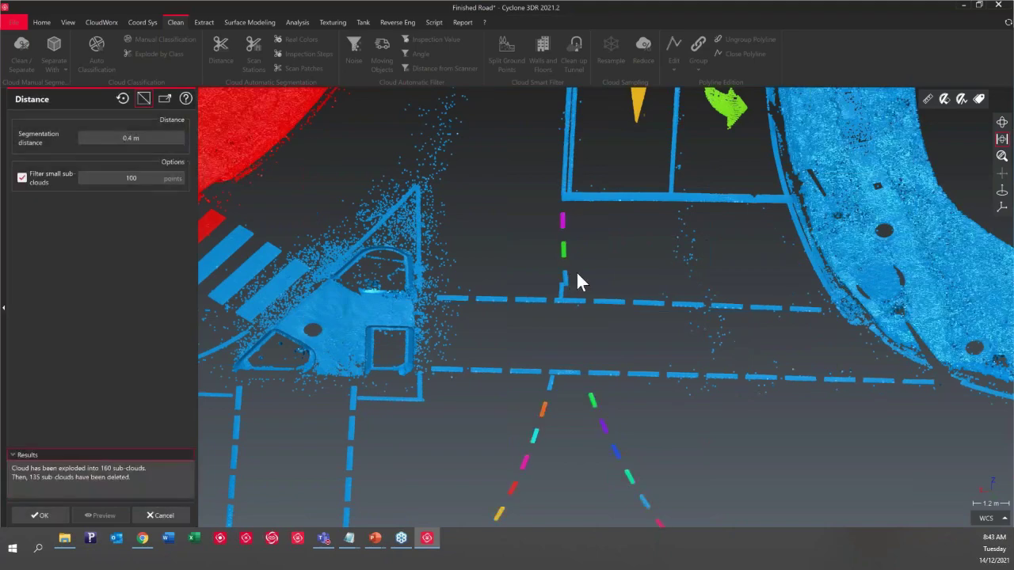
scroll(574, 265, "down", 2)
scroll(616, 435, "down", 3)
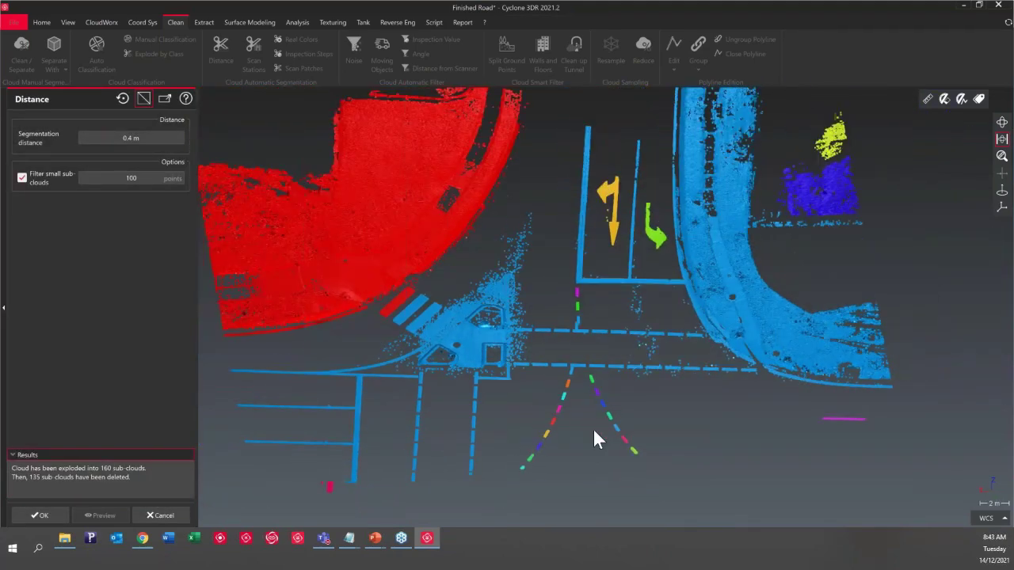
scroll(628, 463, "up", 4)
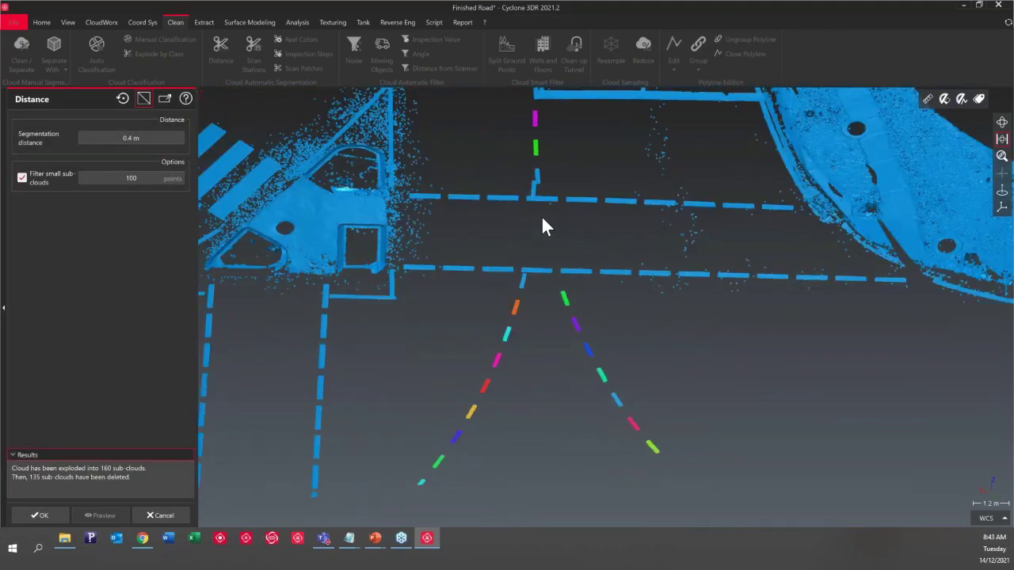
left_click_drag(542, 220, 526, 321)
Step: Set the segmentation distance to 0.3 m, preview the separated road markings and apply the segmentation
left_click_drag(128, 138, 133, 141)
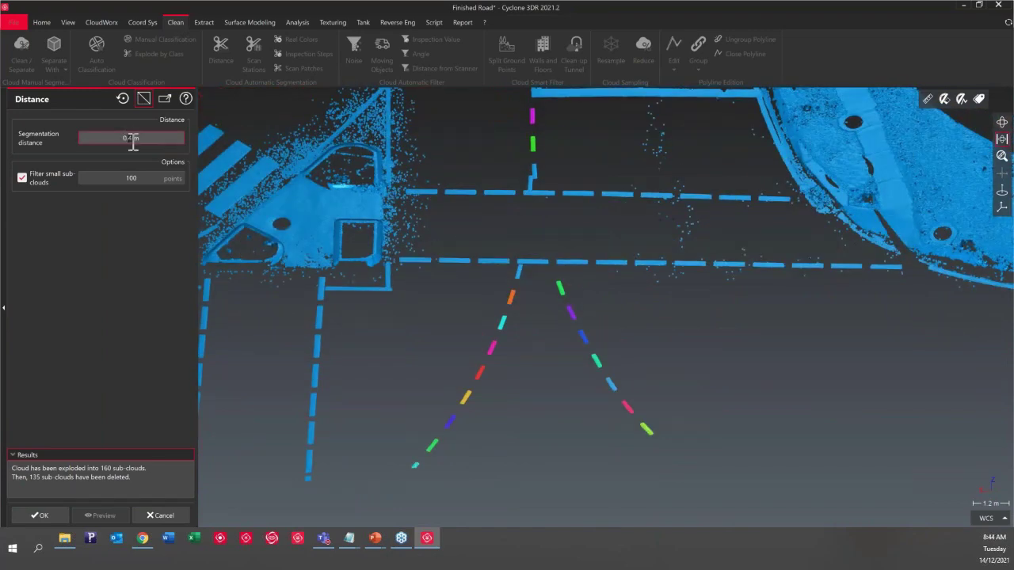
type("3")
left_click(115, 513)
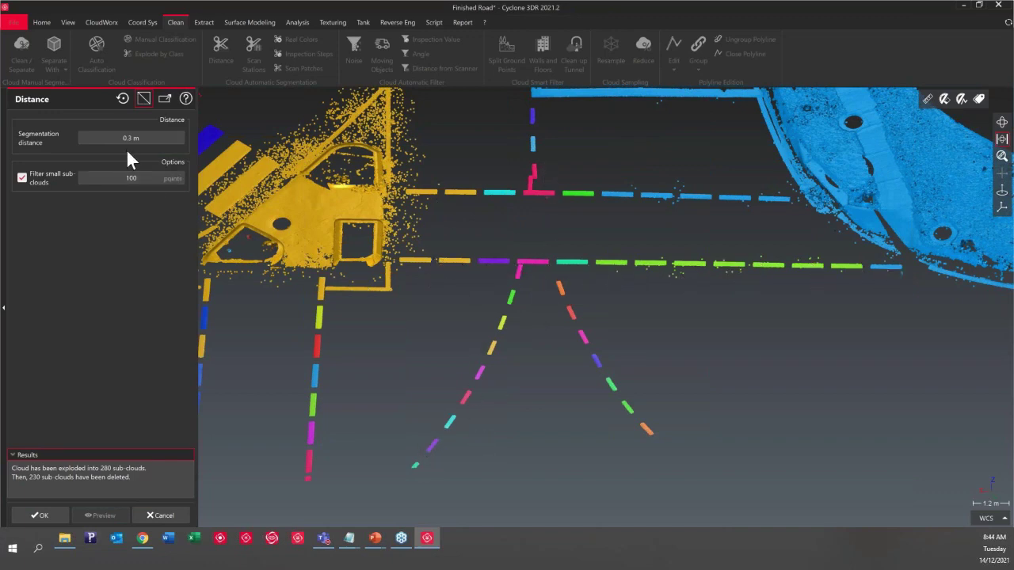
scroll(632, 405, "down", 2)
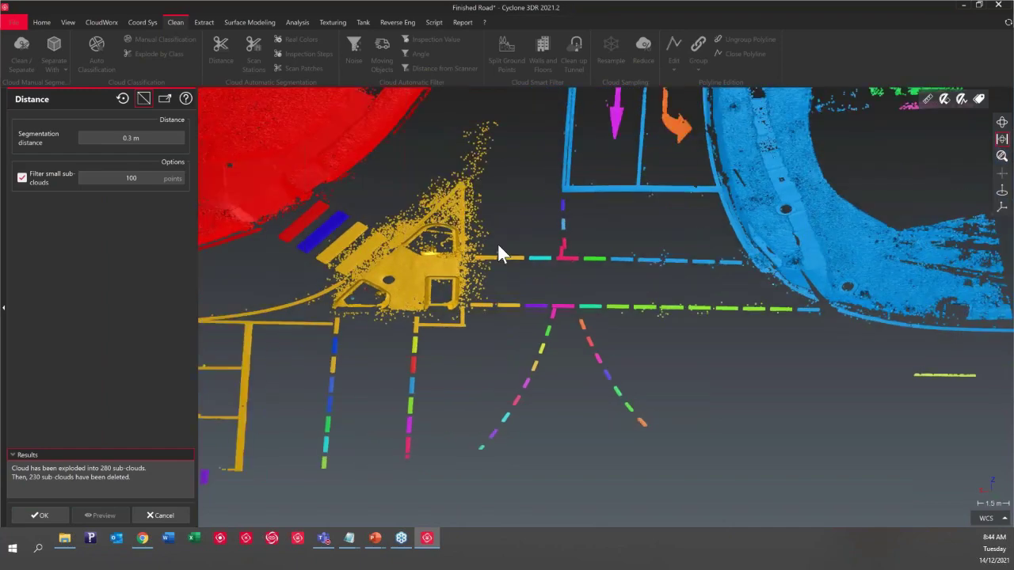
scroll(497, 243, "up", 3)
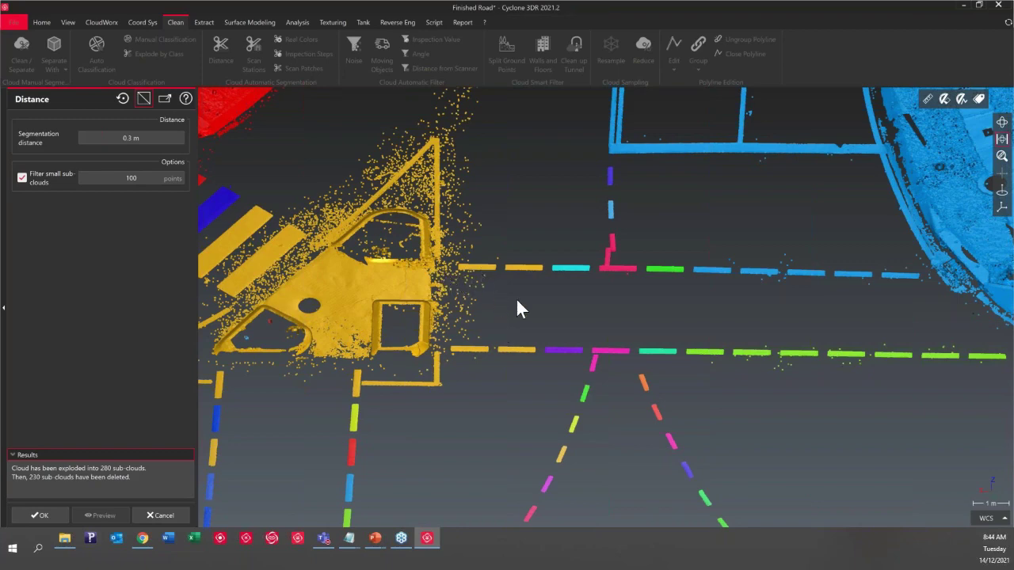
scroll(518, 299, "down", 5)
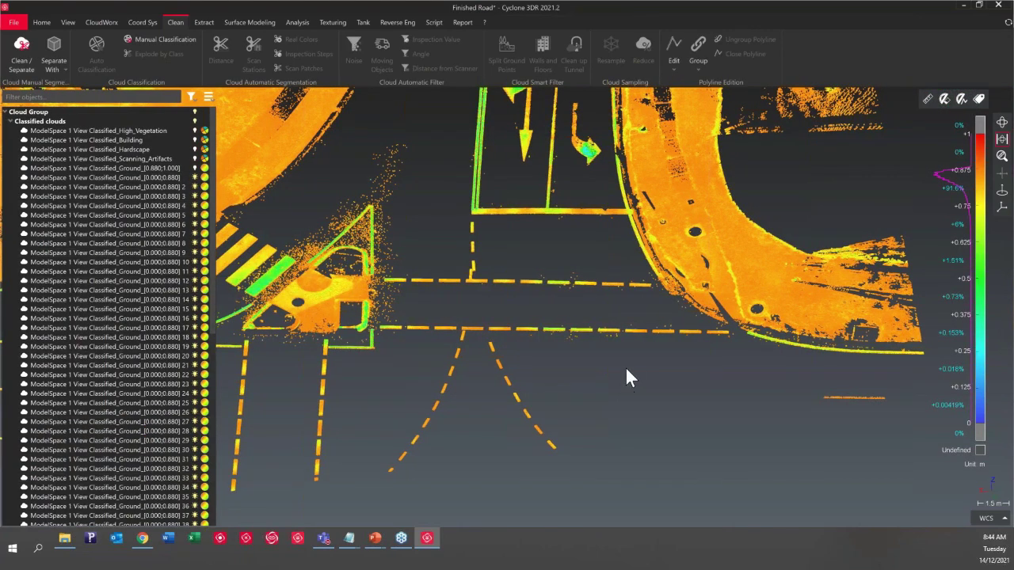
Step: Select the dashed road-marking sub-clouds below the junction and isolate them from the other clouds
scroll(625, 366, "down", 2)
left_click_drag(599, 374, 277, 488)
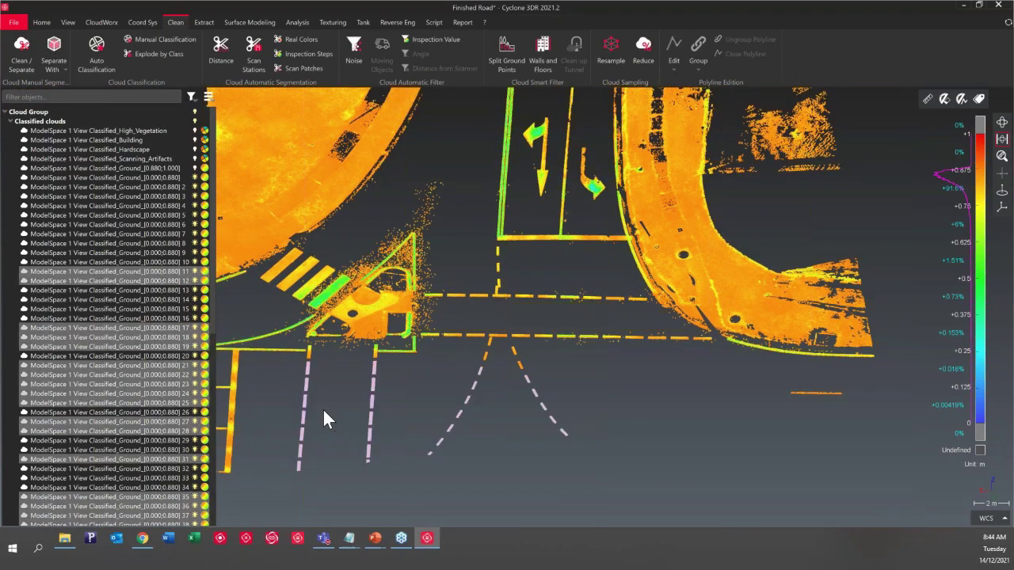
scroll(323, 409, "up", 1)
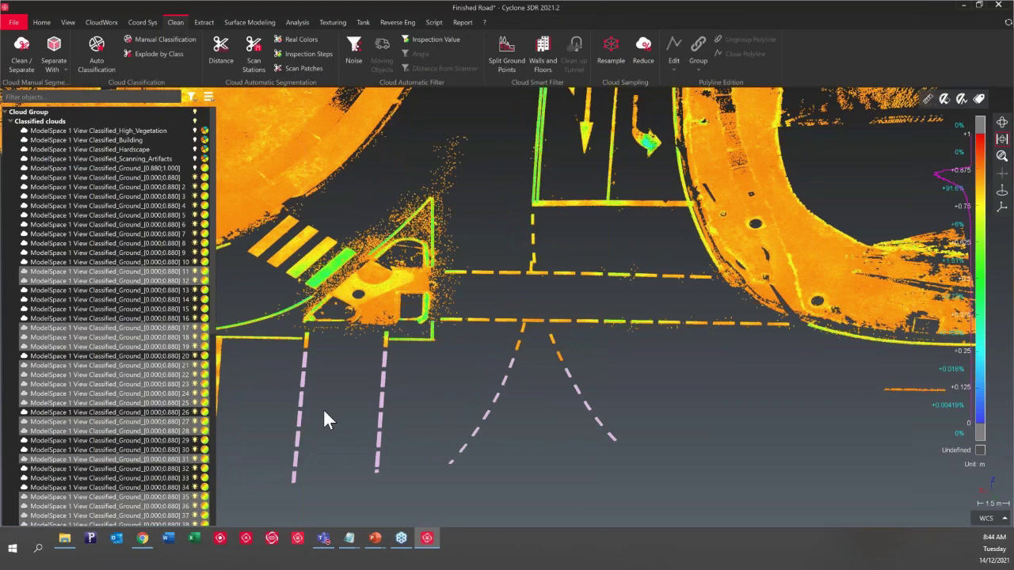
scroll(323, 408, "up", 1)
left_click(556, 333, "ctrl")
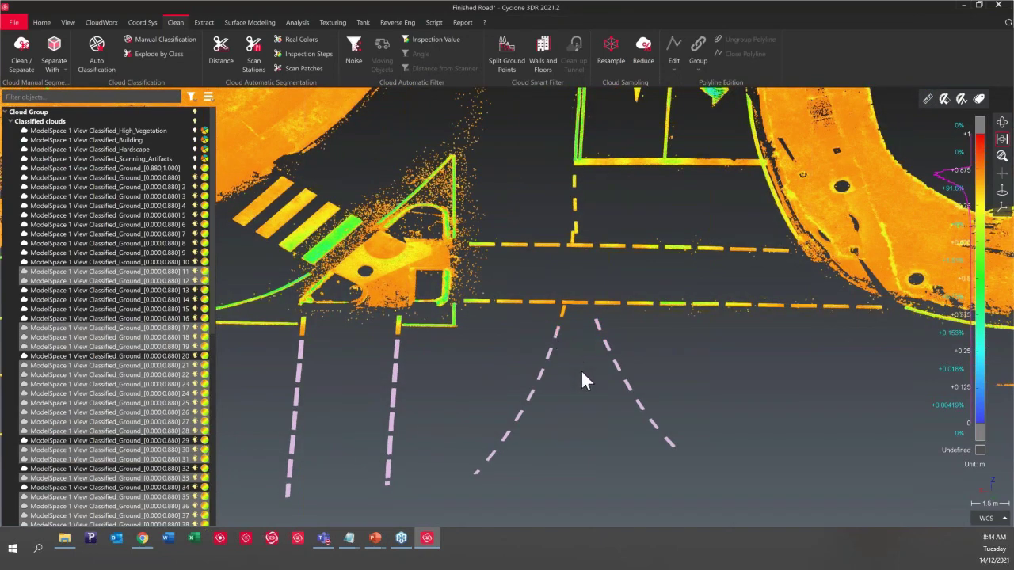
right_click(580, 369)
left_click(606, 157)
scroll(741, 303, "down", 3)
scroll(669, 400, "up", 4)
scroll(800, 209, "down", 1)
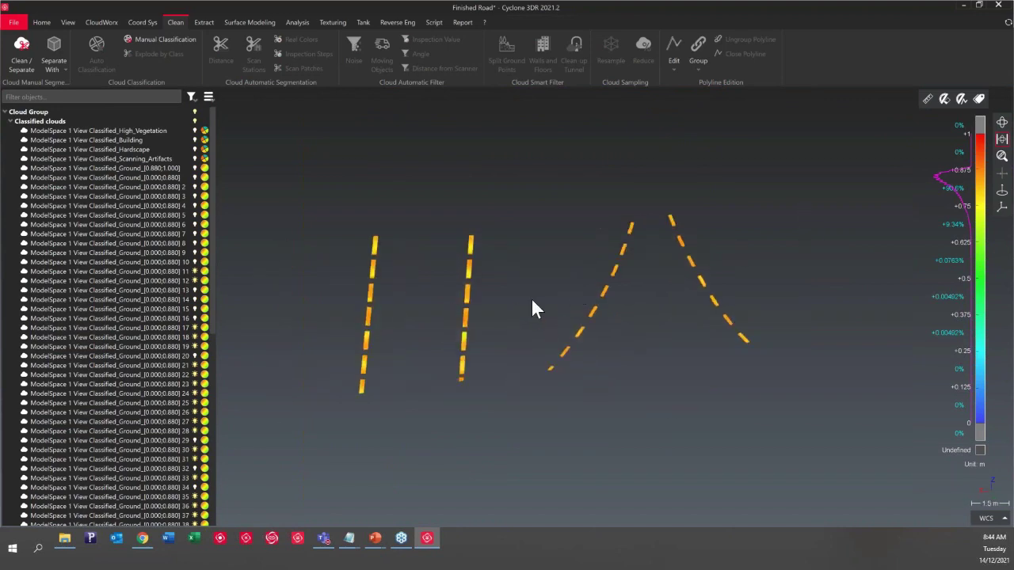
Step: Check individual dashes in the second straight row to see whether each is a separate cloud
scroll(532, 307, "up", 2)
left_click(455, 222)
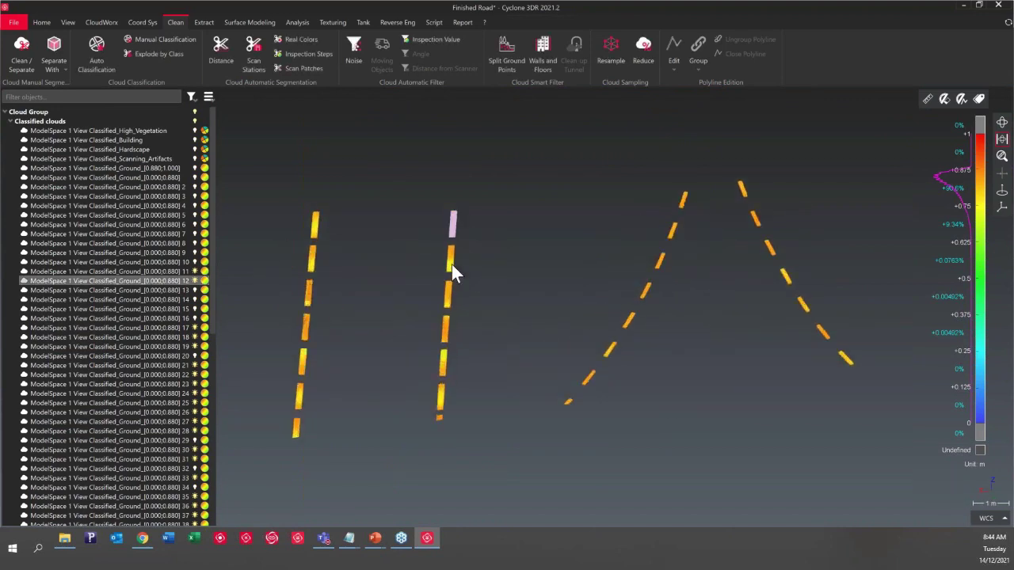
left_click(452, 265)
left_click(448, 297)
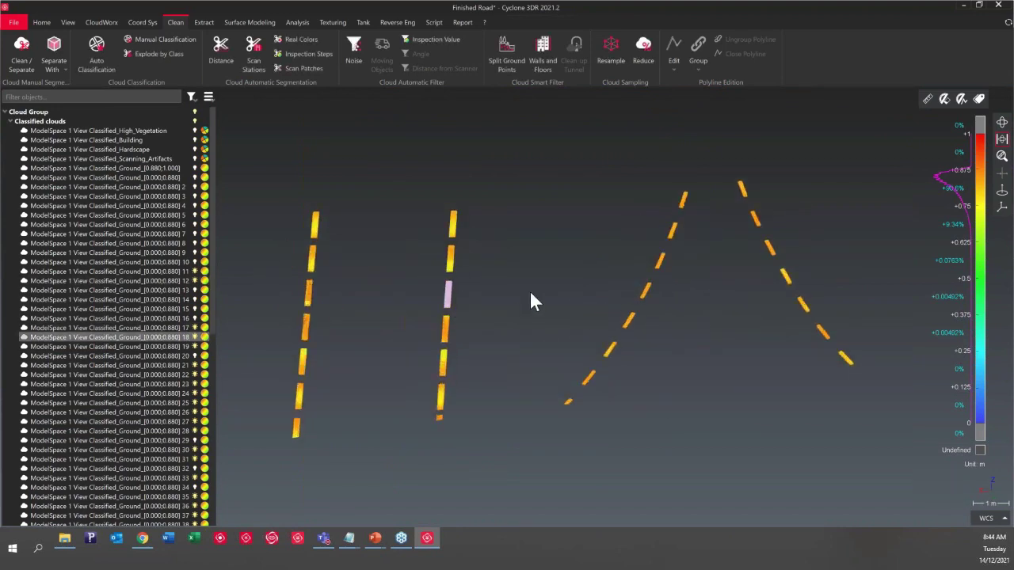
left_click(530, 301)
Step: Select all the isolated dashes and preview a Best Line fit with one shape per input enabled
left_click_drag(895, 157, 284, 444)
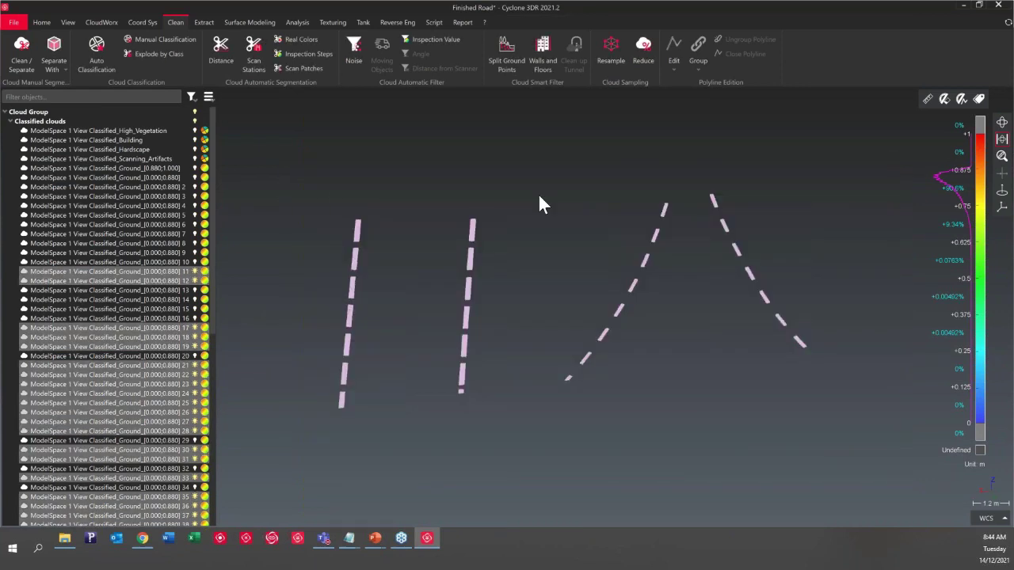
left_click(203, 24)
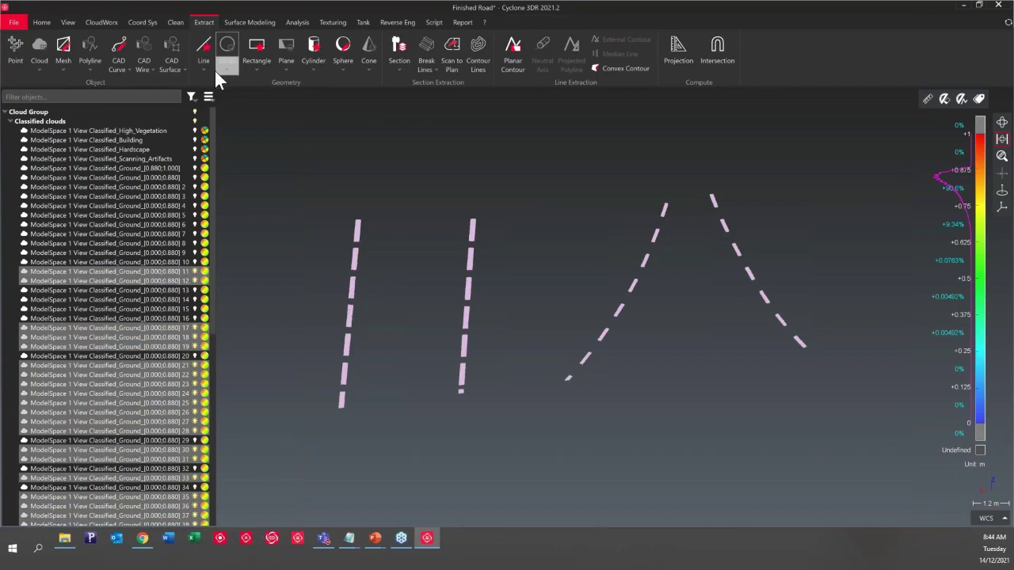
left_click(204, 71)
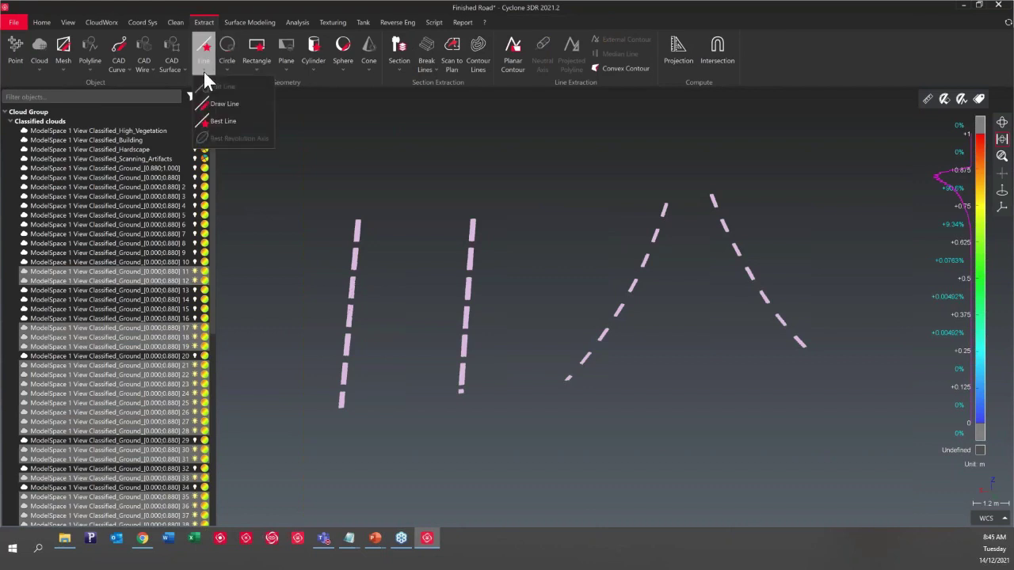
left_click(228, 123)
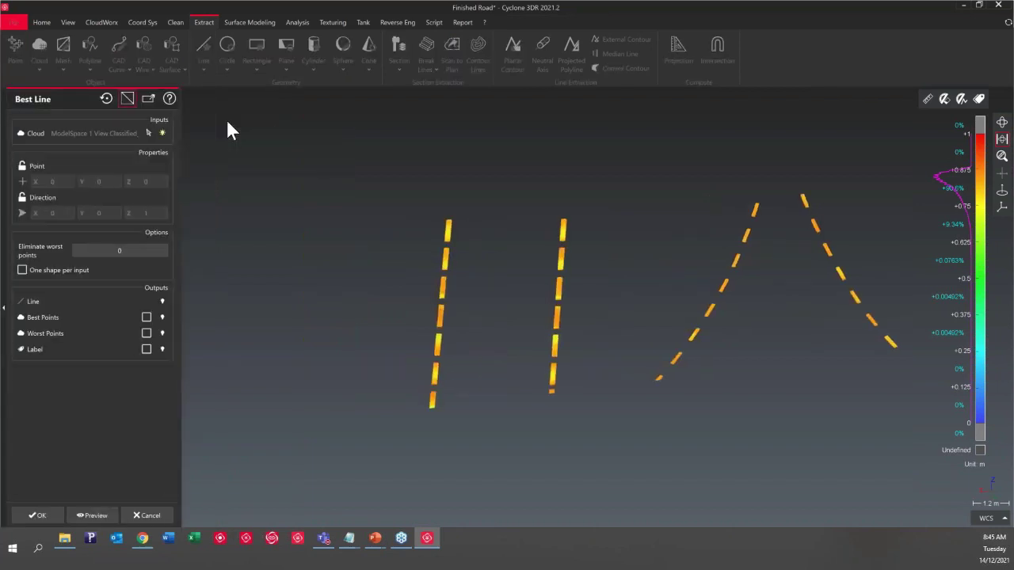
left_click(22, 270)
left_click(91, 515)
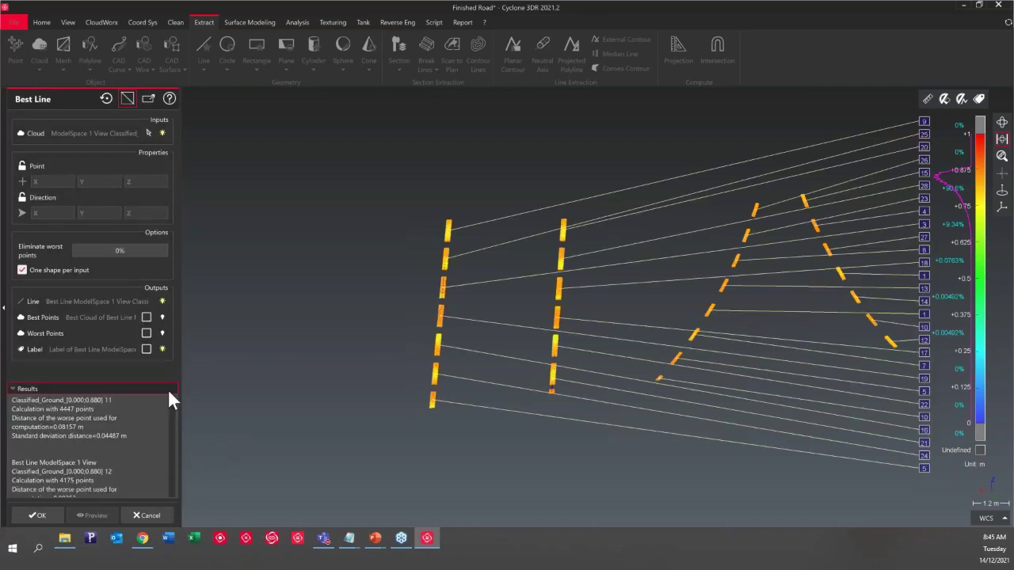
Step: Hide the result labels, inspect the fitted lines along the straight and curved dashes, and accept the Best Line result
left_click(162, 349)
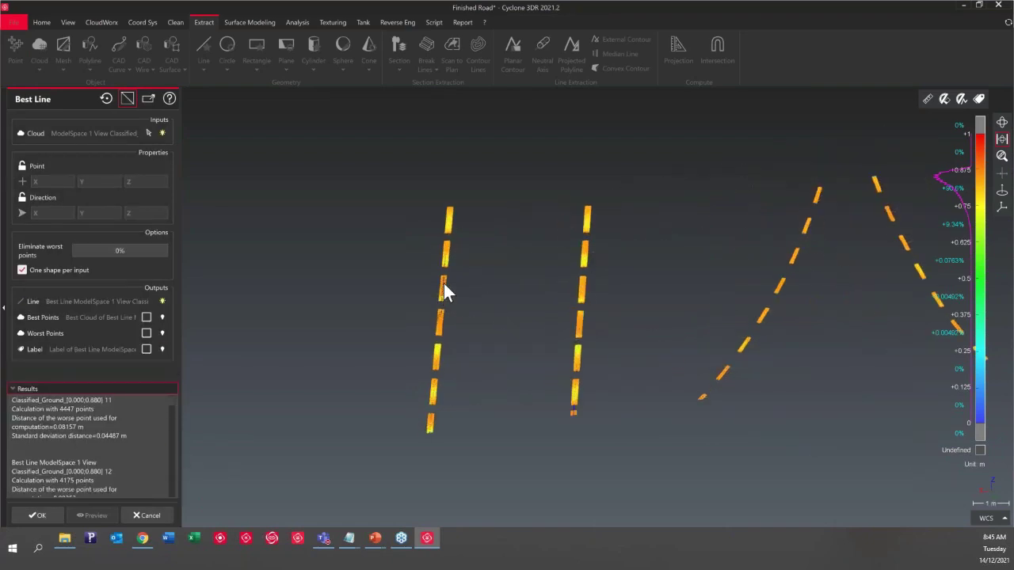
scroll(444, 284, "up", 5)
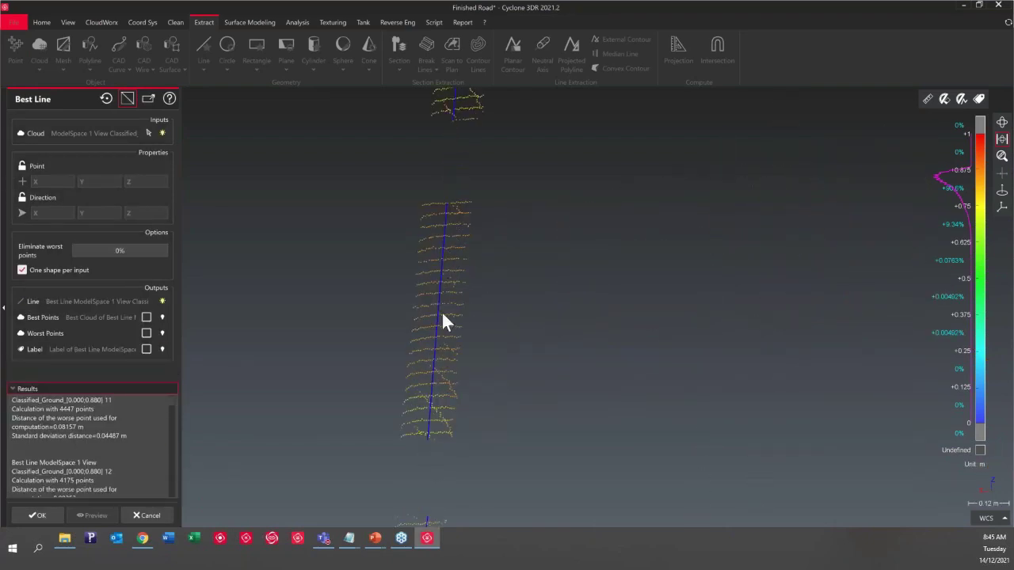
left_click_drag(442, 489, 473, 122)
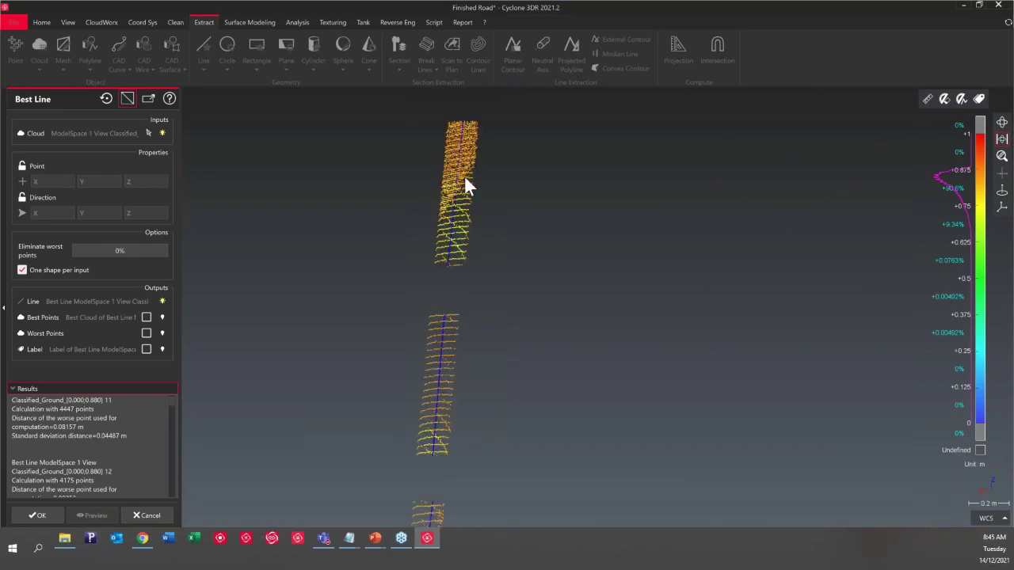
scroll(461, 131, "down", 5)
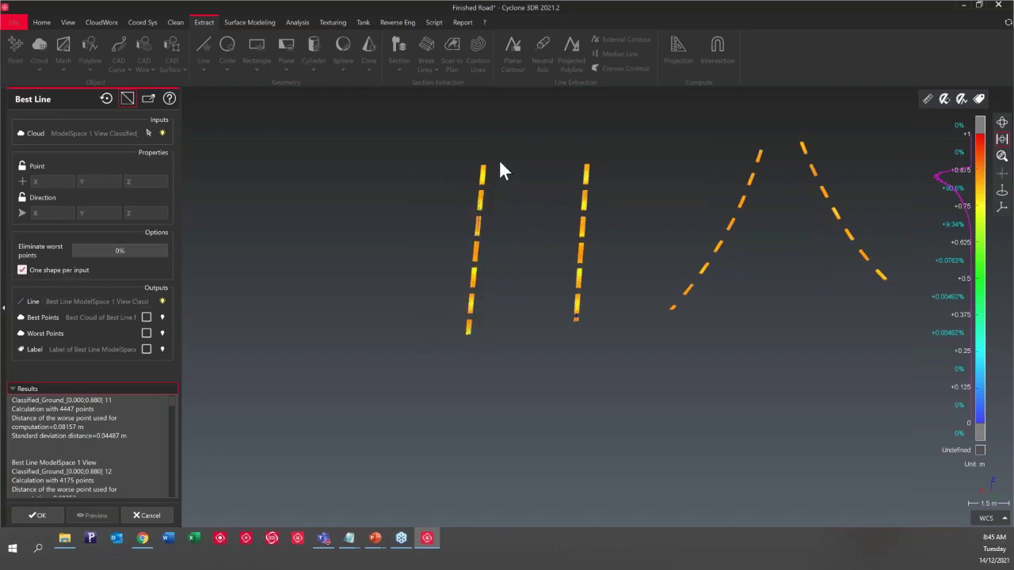
scroll(465, 356, "down", 3)
scroll(620, 275, "up", 6)
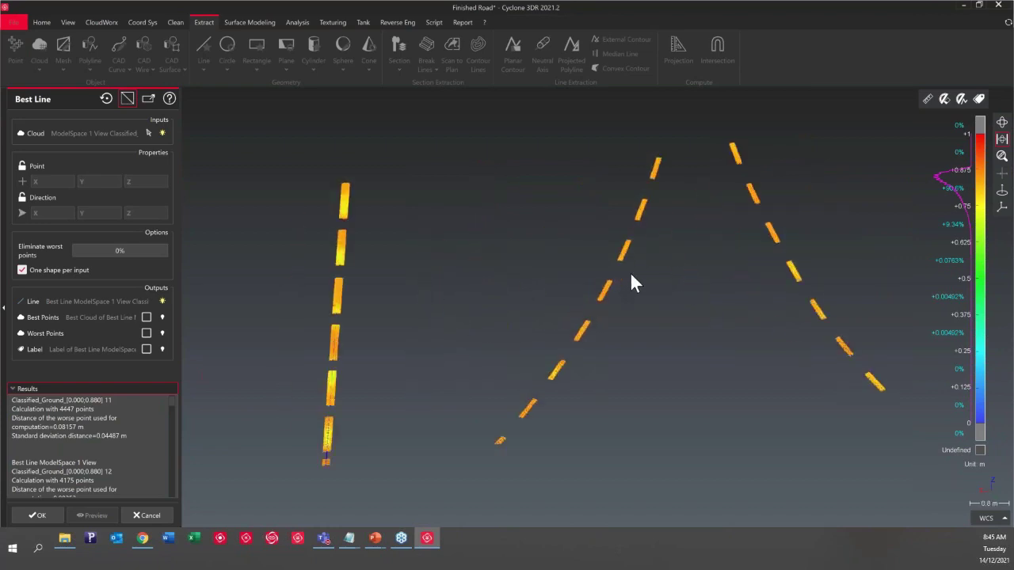
scroll(633, 284, "up", 5)
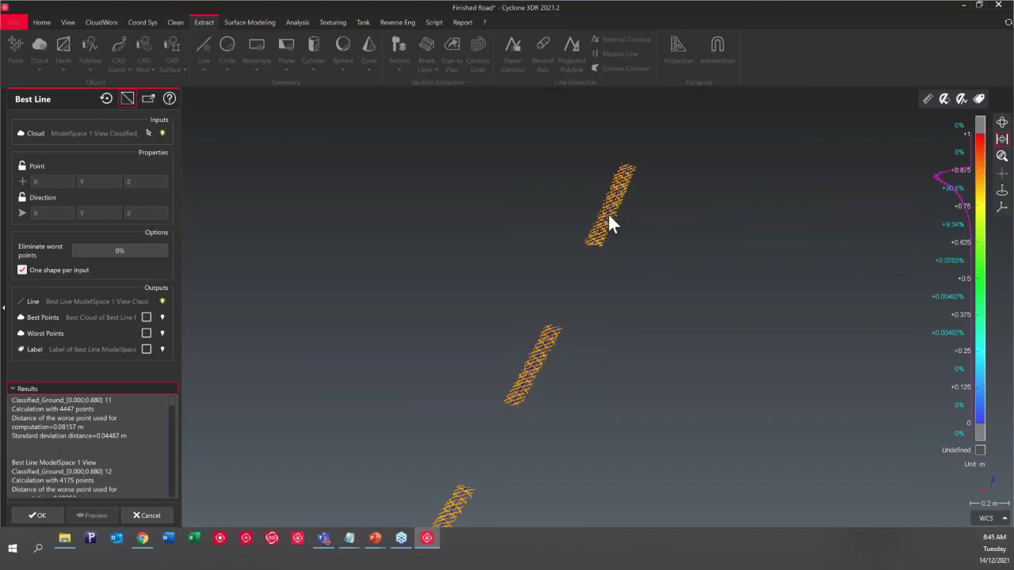
scroll(624, 305, "down", 3)
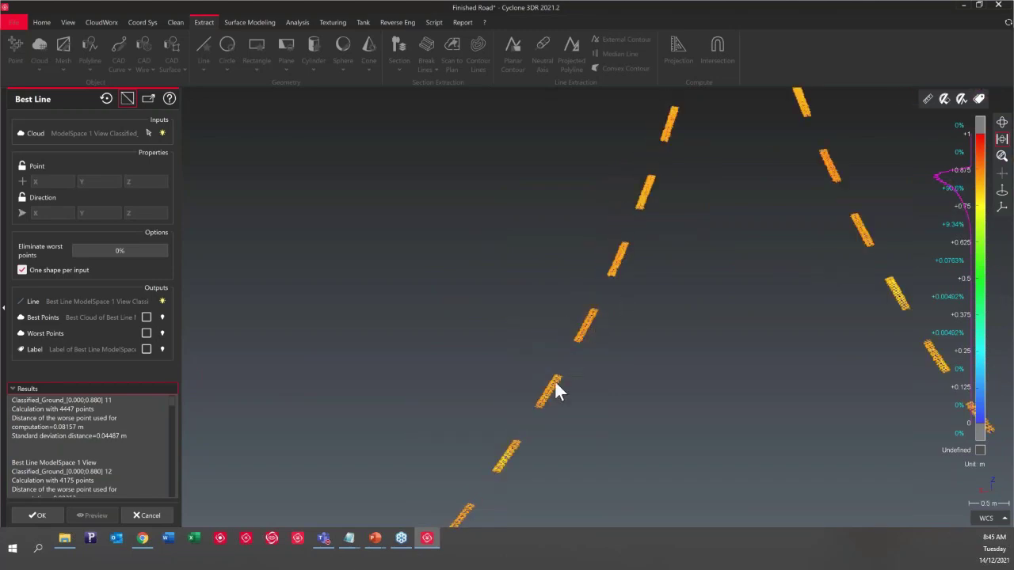
scroll(585, 332, "down", 3)
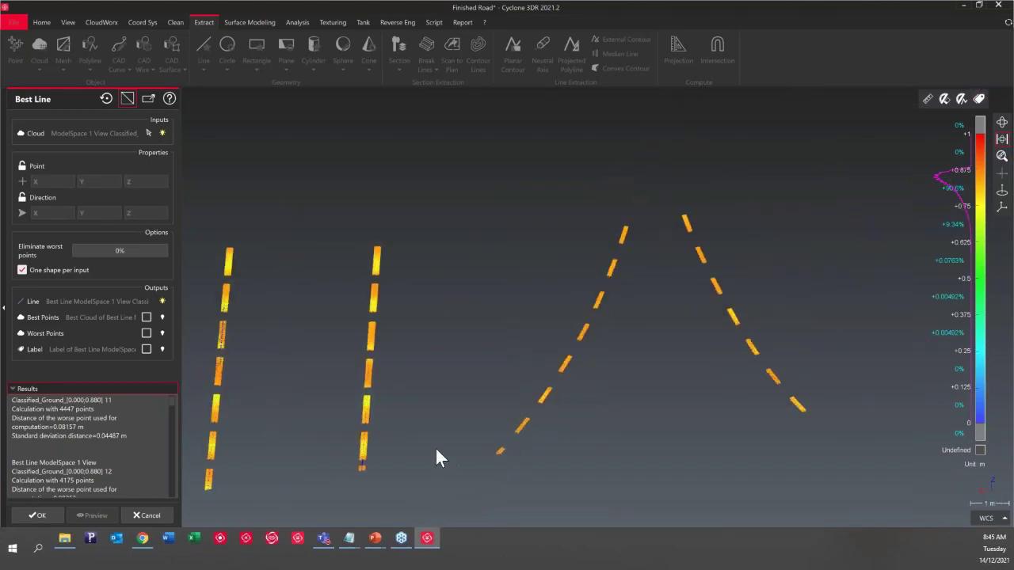
left_click(37, 516)
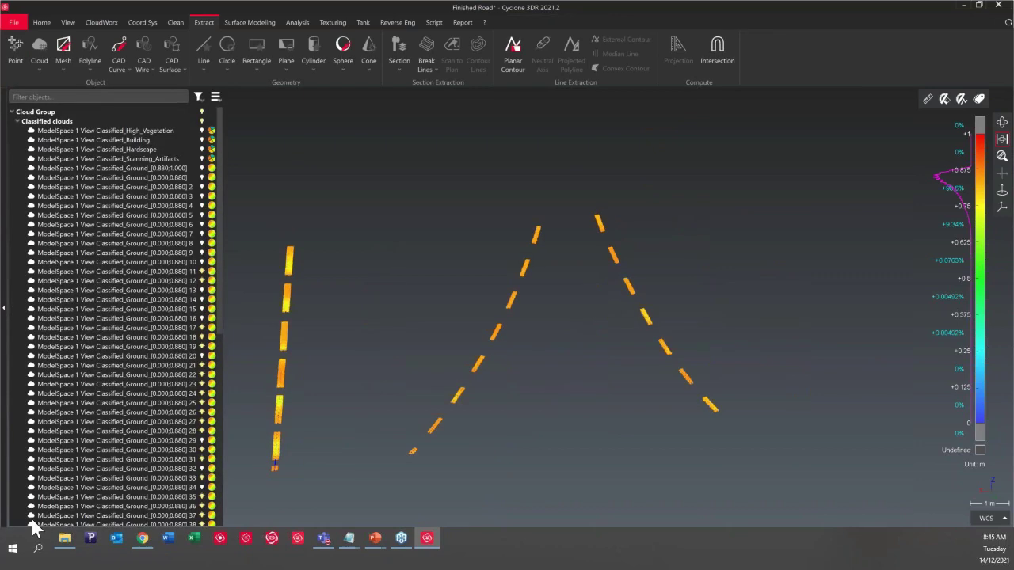
Step: Show the Geometric Group and hide the classified clouds to review the extracted road-marking lines alone
left_click(10, 121)
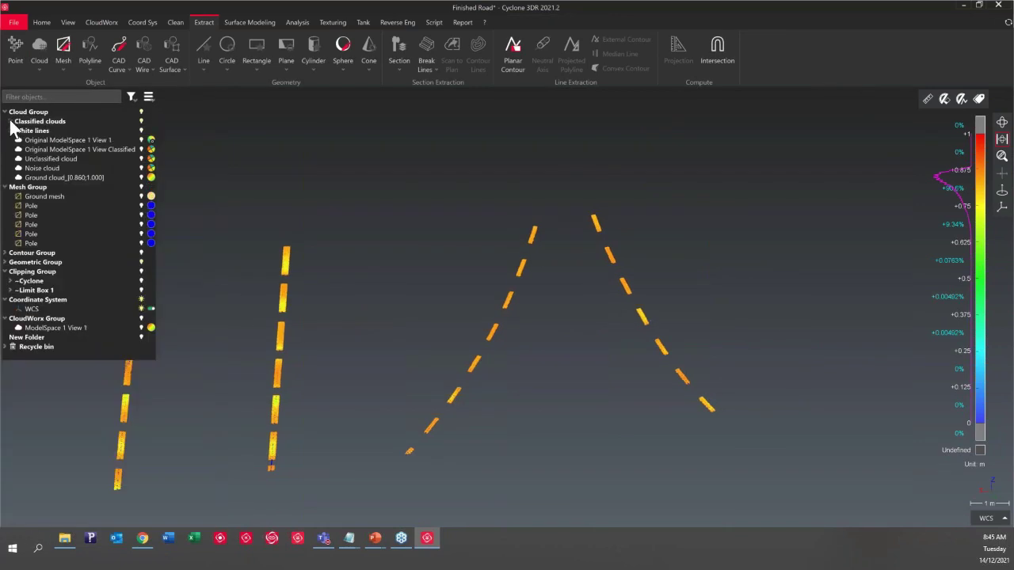
left_click(142, 263)
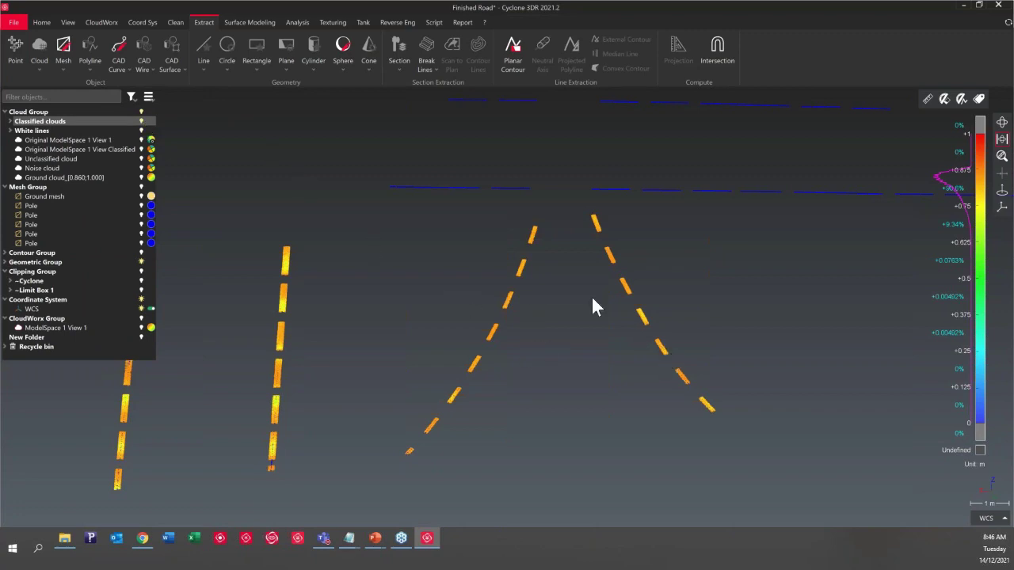
left_click(151, 141)
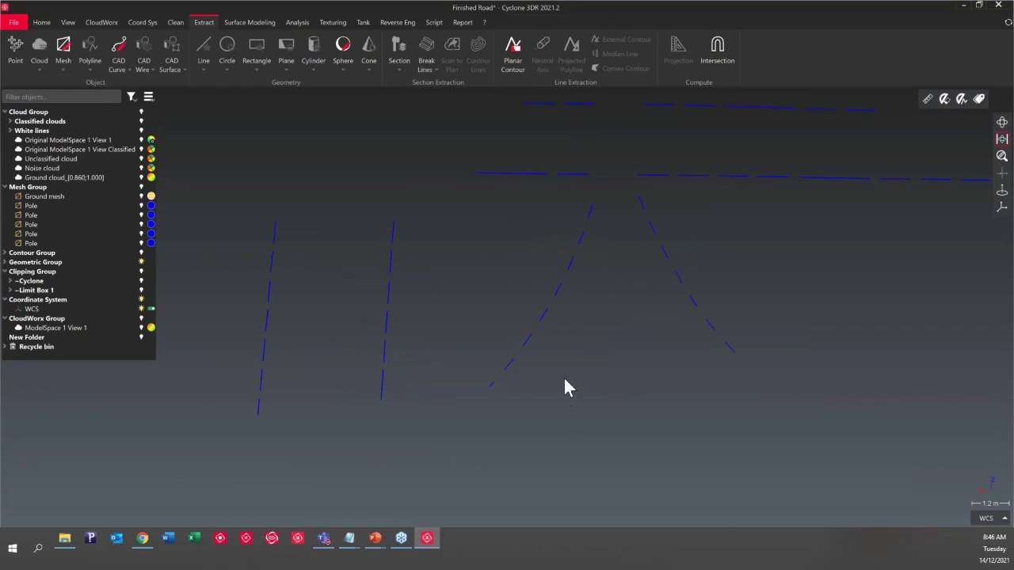
left_click_drag(564, 377, 558, 354)
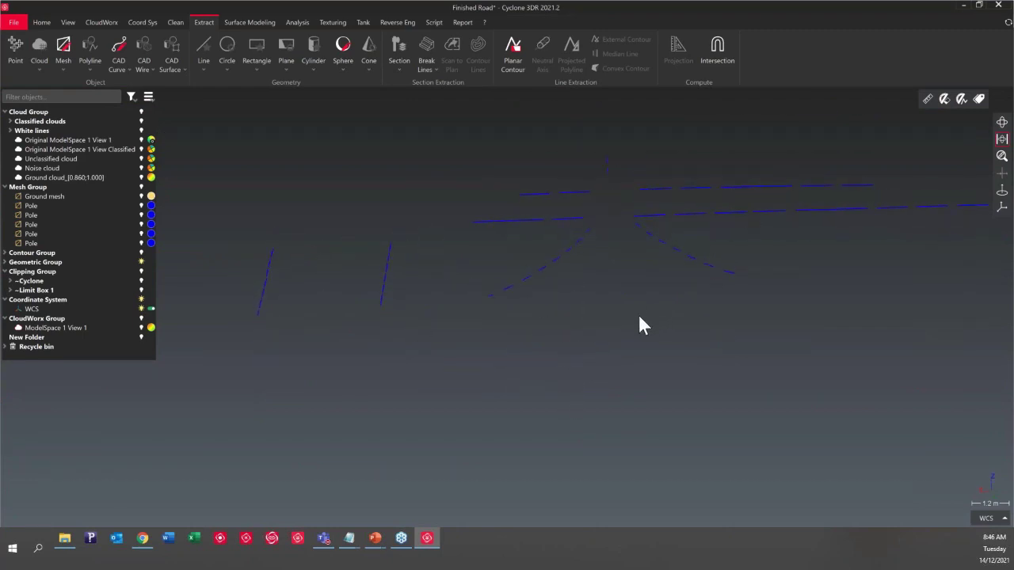
scroll(614, 199, "up", 1)
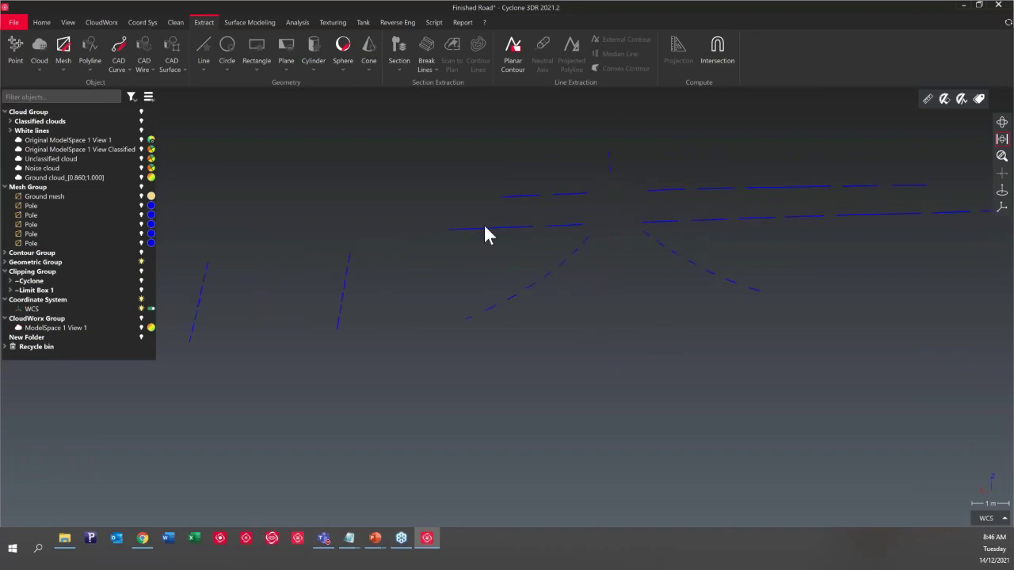
left_click_drag(587, 322, 540, 390)
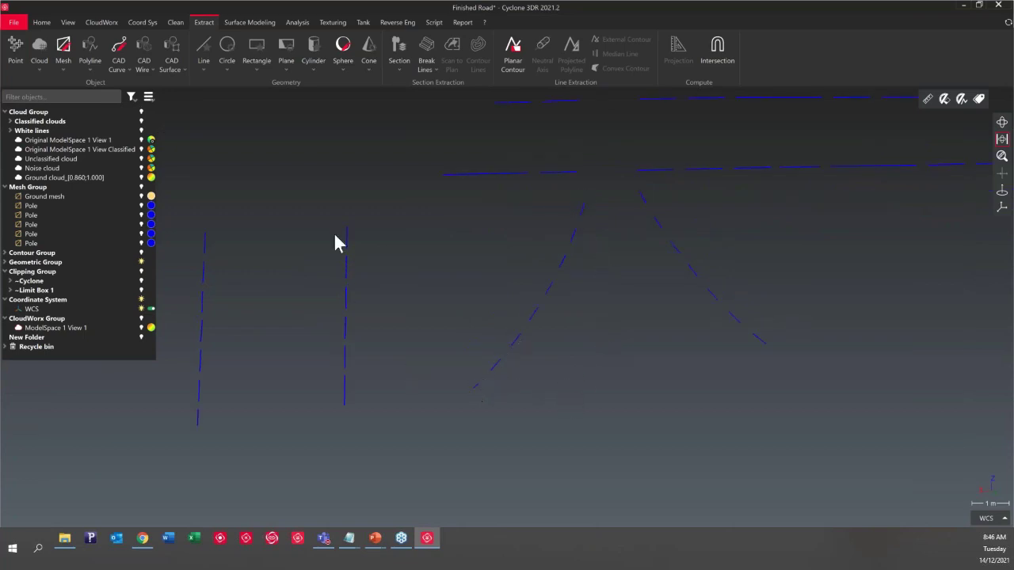
scroll(537, 364, "down", 4)
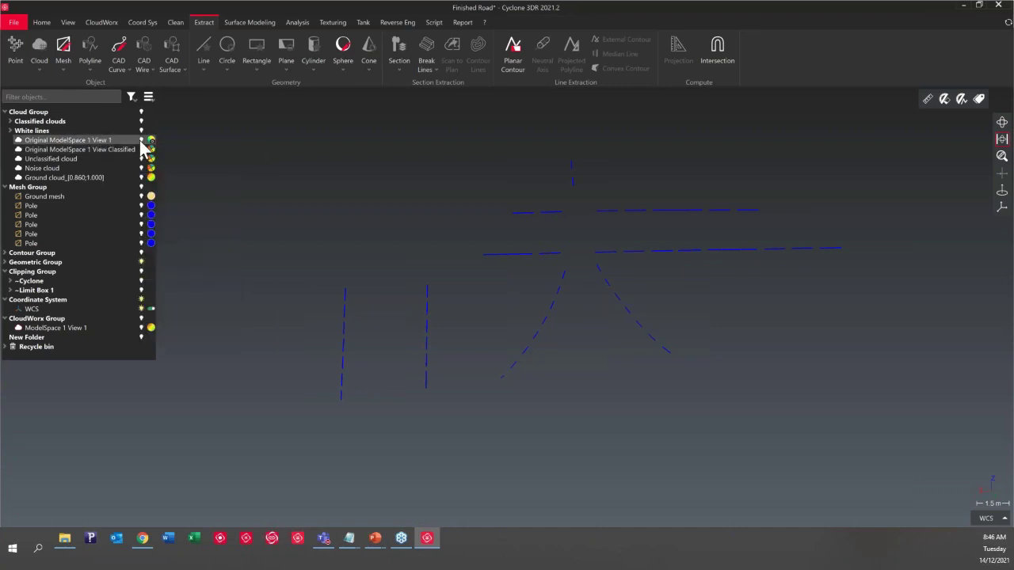
Step: Show the Original ModelSpace 1 View 1 cloud and view the power pole and overhead wires from the side
left_click(141, 140)
scroll(543, 288, "down", 5)
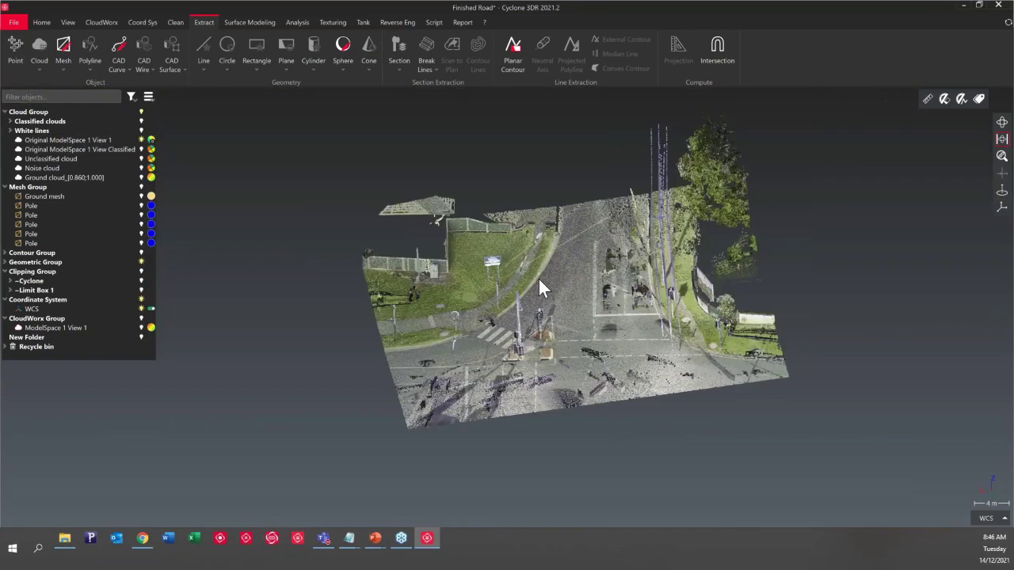
left_click_drag(543, 287, 577, 185)
scroll(577, 190, "up", 3)
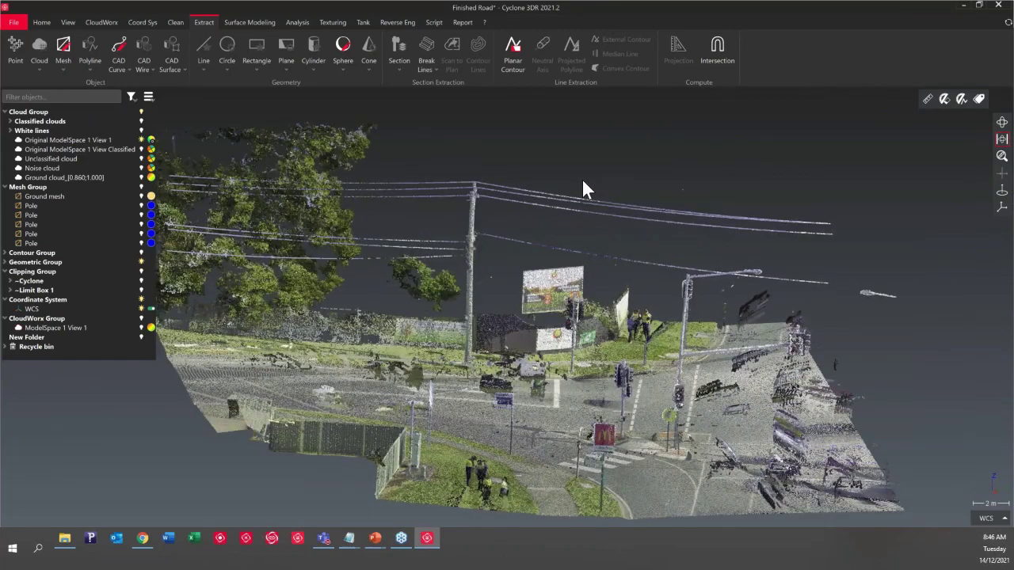
scroll(583, 189, "up", 1)
Step: Run the Electric Line Extraction script on the original cloud with a seed point on the lower overhead wire, and inspect the extracted polyline
left_click(433, 22)
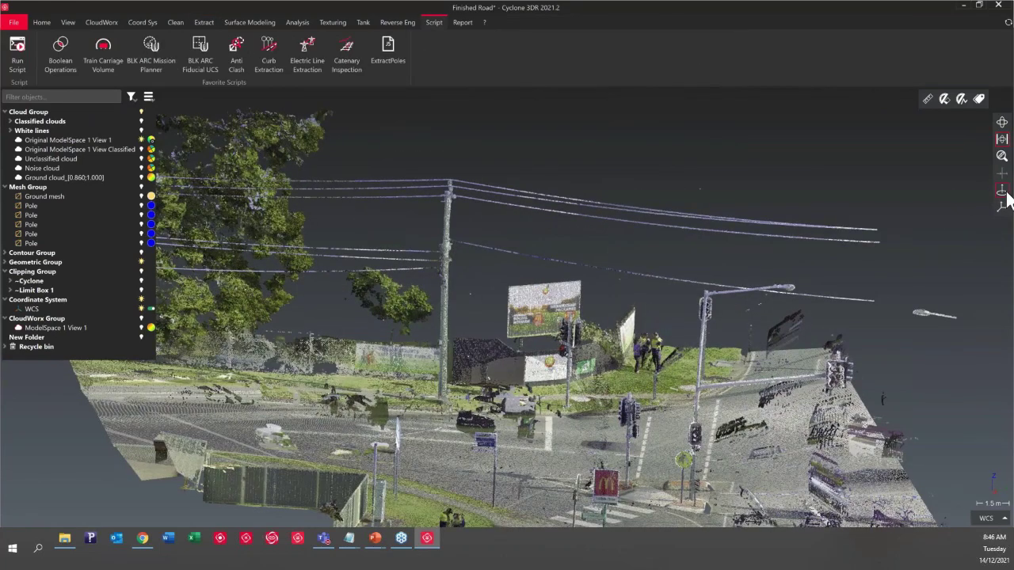
left_click_drag(633, 196, 404, 119)
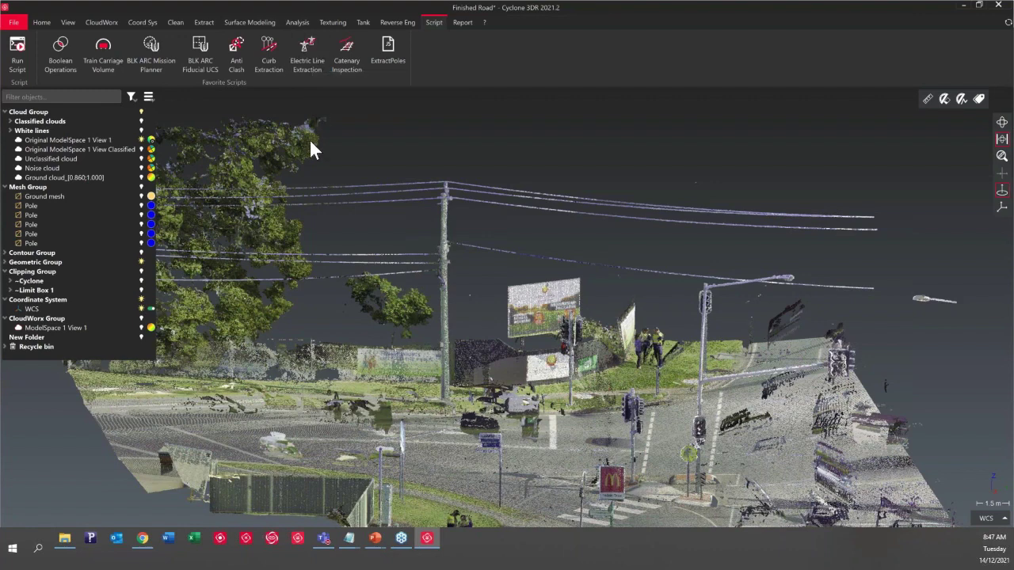
left_click(307, 63)
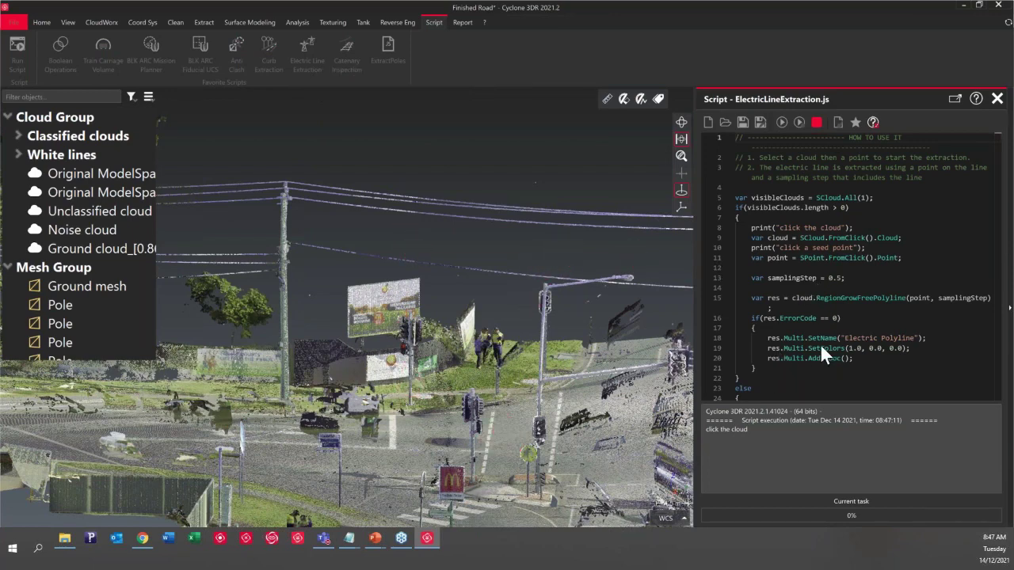
left_click(387, 366)
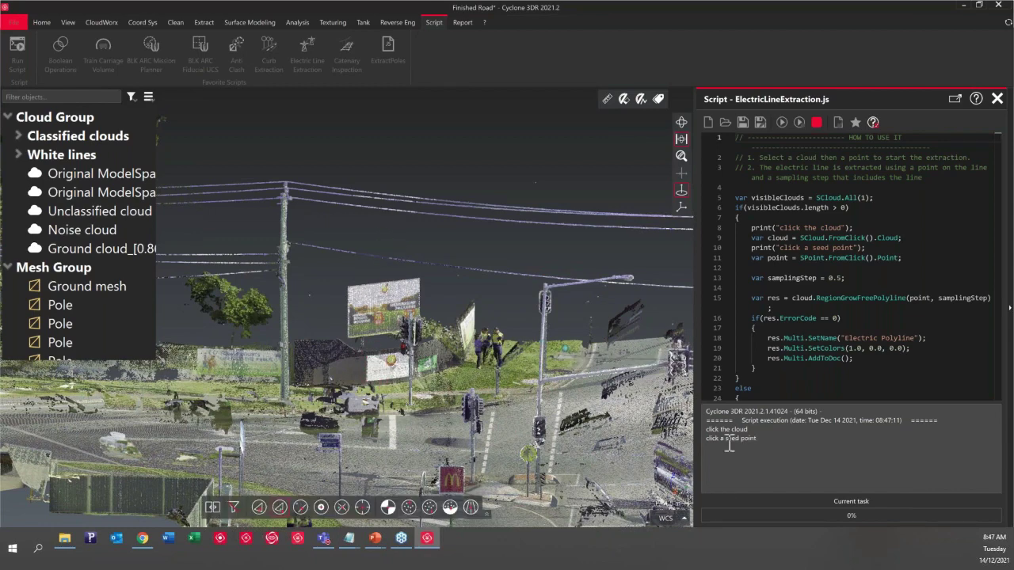
left_click(363, 253)
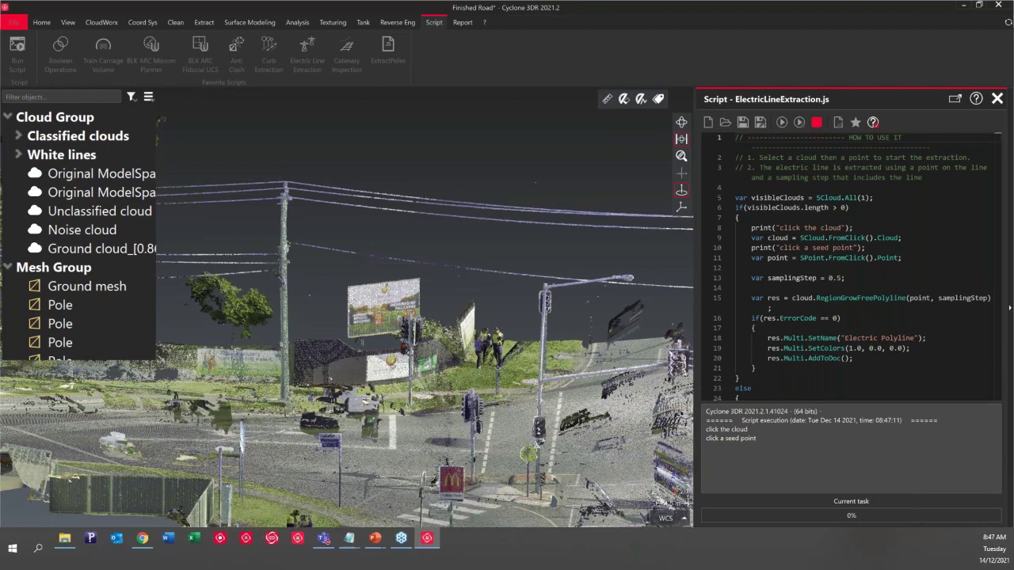
scroll(316, 255, "up", 4)
scroll(301, 244, "up", 6)
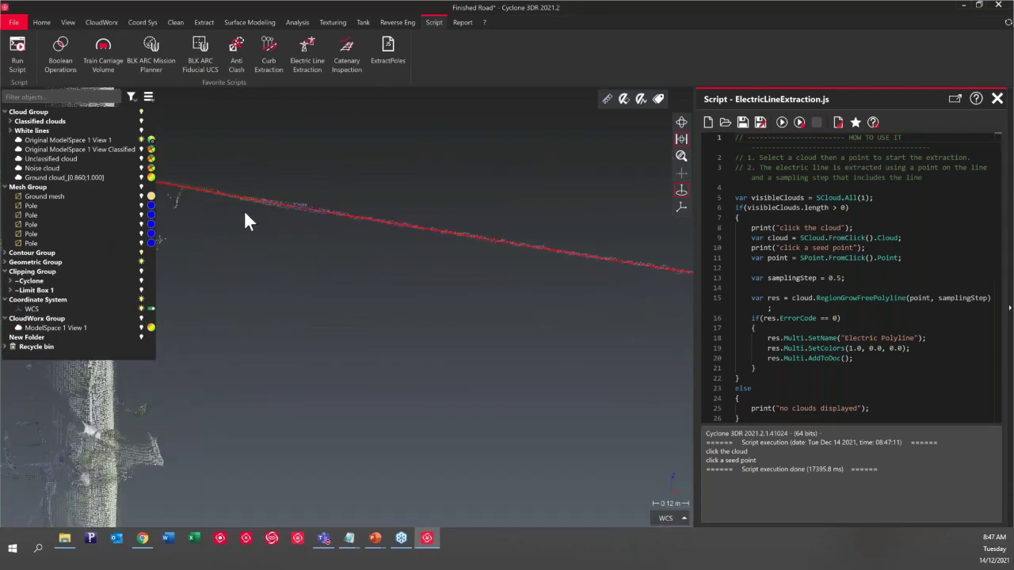
Step: Run the electric line extraction script on the original cloud with a seed point on the lowest of the three upper wires
scroll(244, 211, "down", 5)
scroll(286, 228, "down", 3)
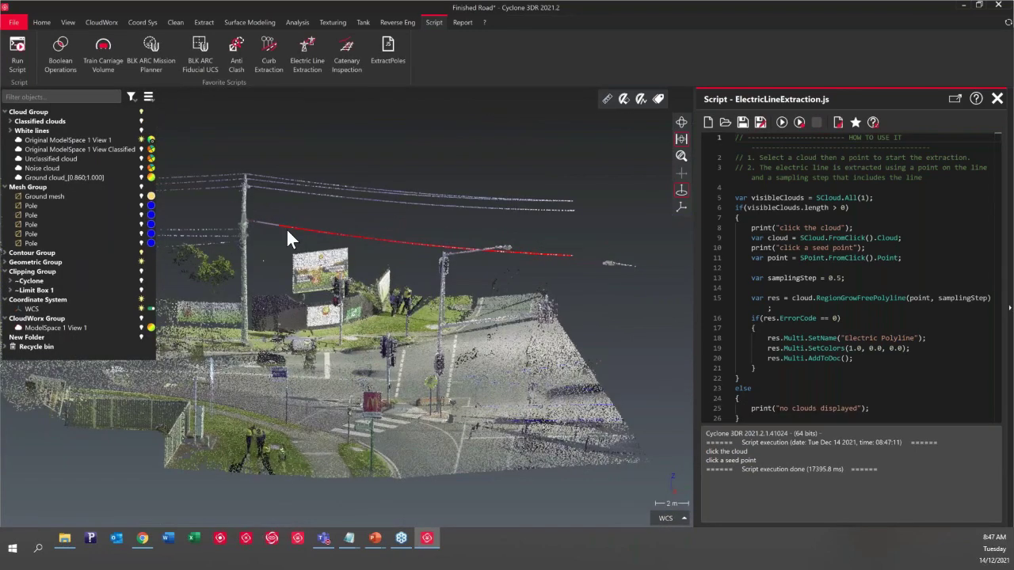
scroll(540, 254, "up", 5)
scroll(621, 290, "down", 2)
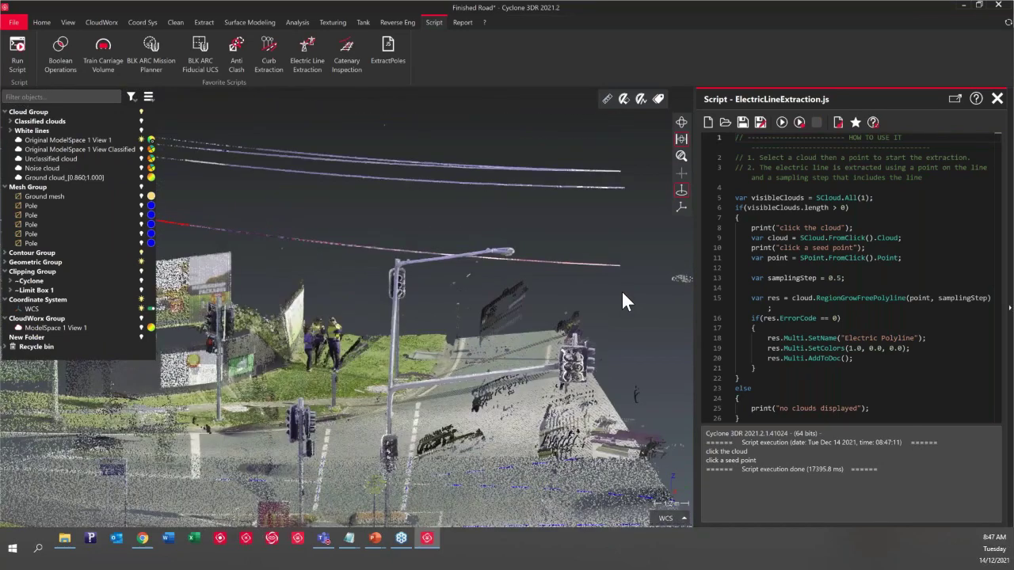
scroll(621, 290, "down", 3)
scroll(461, 122, "up", 4)
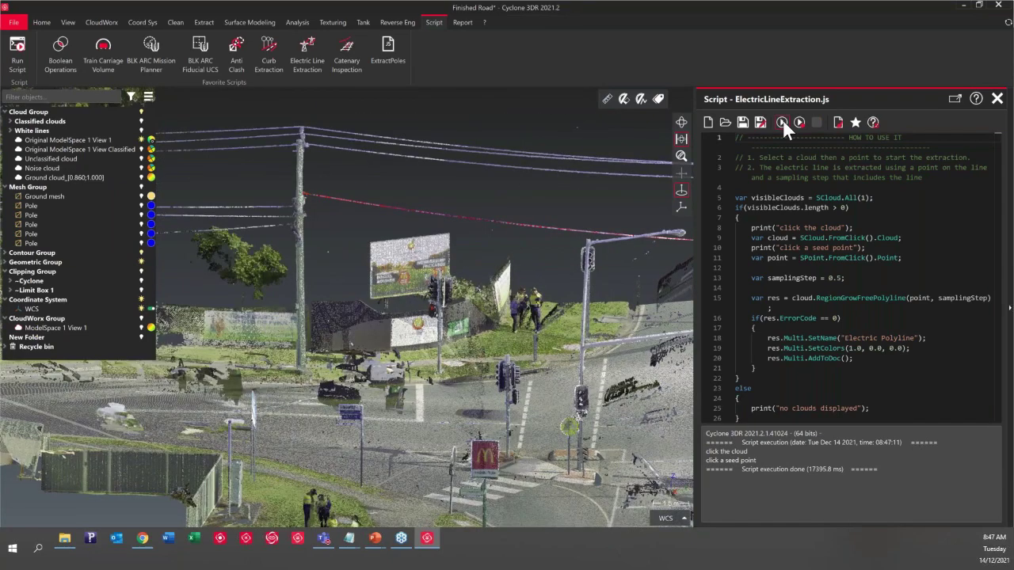
left_click(783, 122)
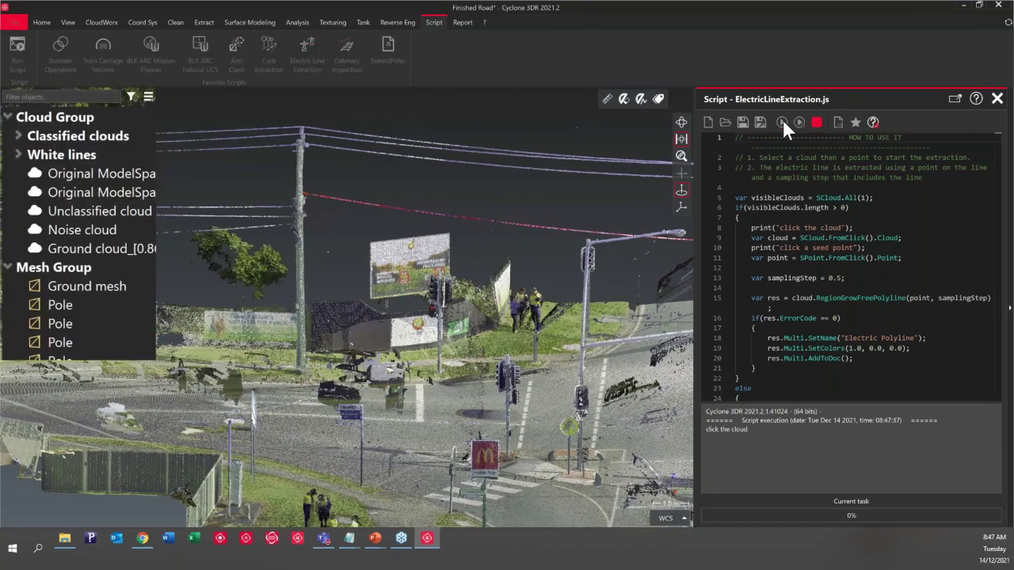
left_click(471, 163)
scroll(288, 146, "up", 3)
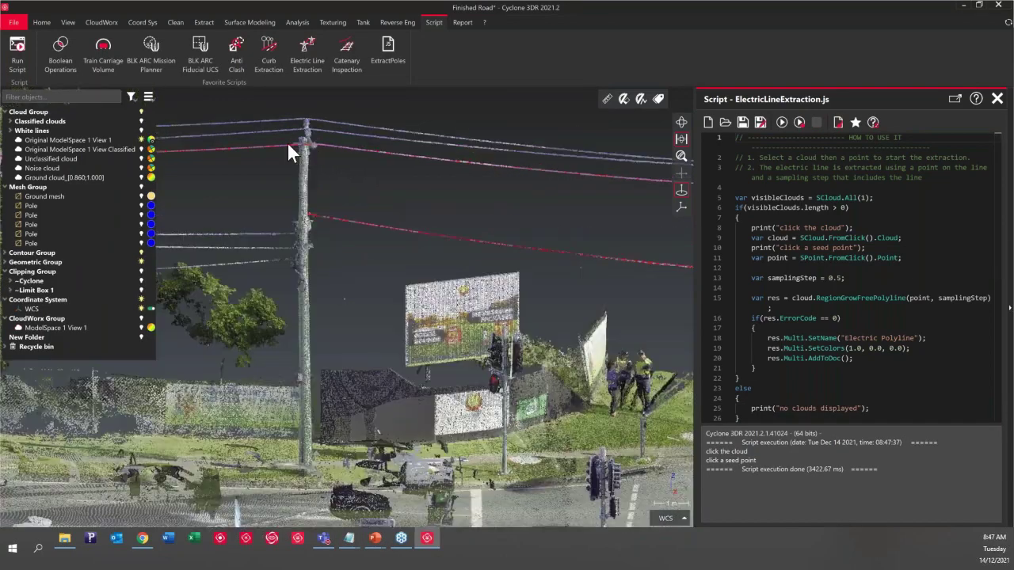
Step: Check the extracted polyline on both sides of the pole, and rerun the script with a seed point on the middle upper wire
scroll(557, 170, "down", 2)
scroll(557, 168, "down", 3)
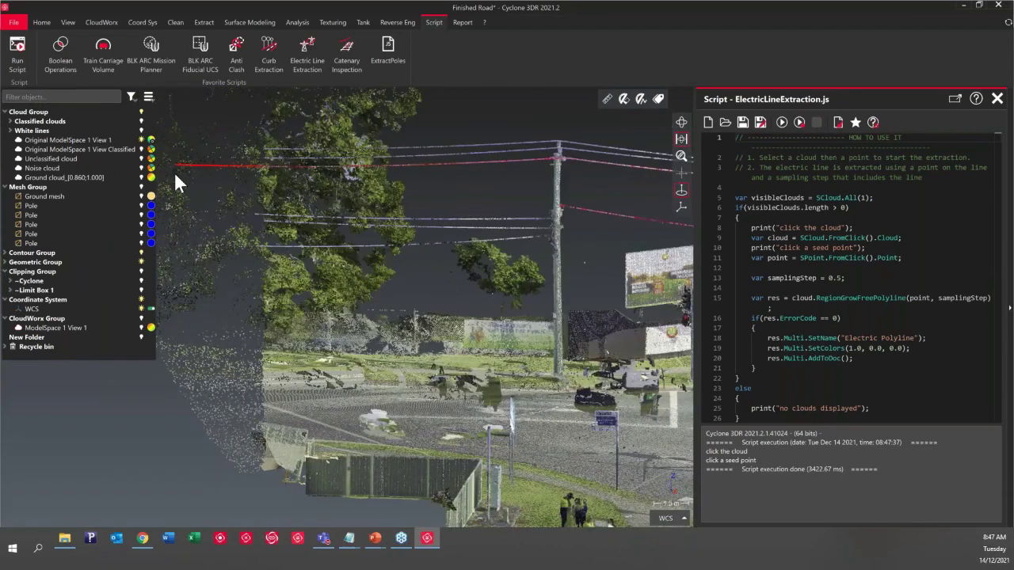
scroll(175, 174, "up", 3)
scroll(185, 213, "down", 4)
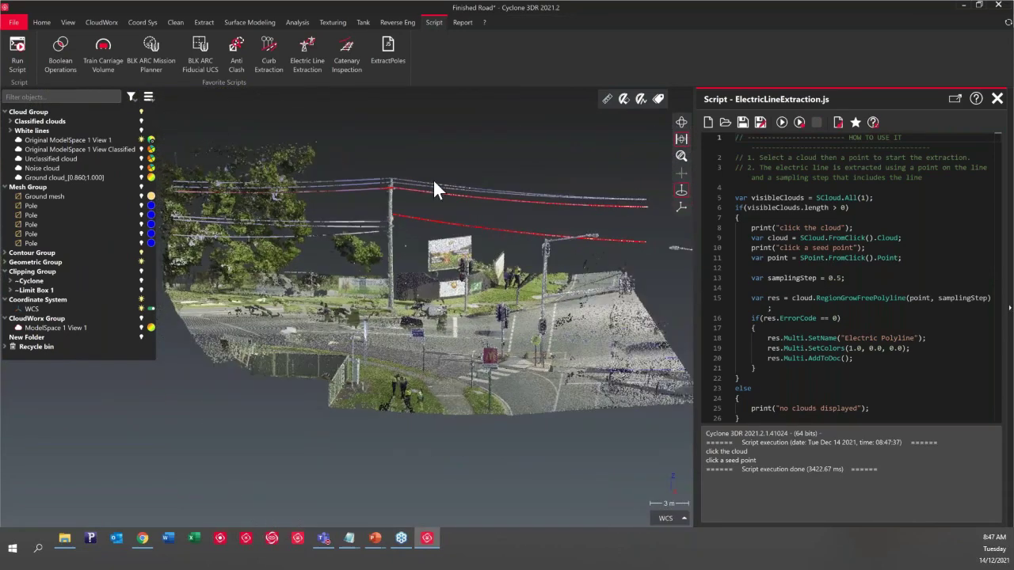
scroll(432, 179, "up", 3)
scroll(380, 216, "up", 2)
scroll(772, 418, "down", 2)
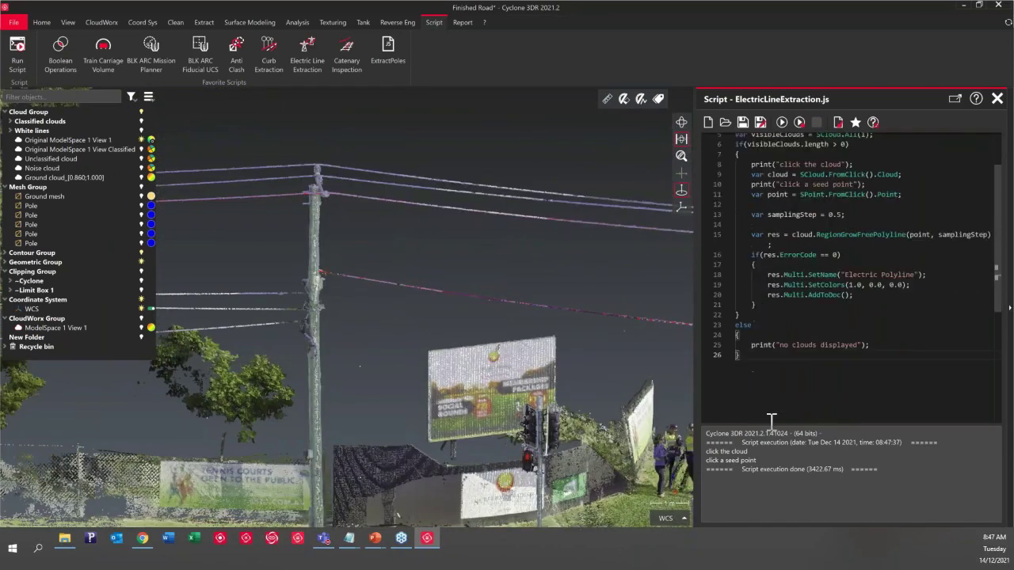
left_click(736, 361)
left_click(782, 122)
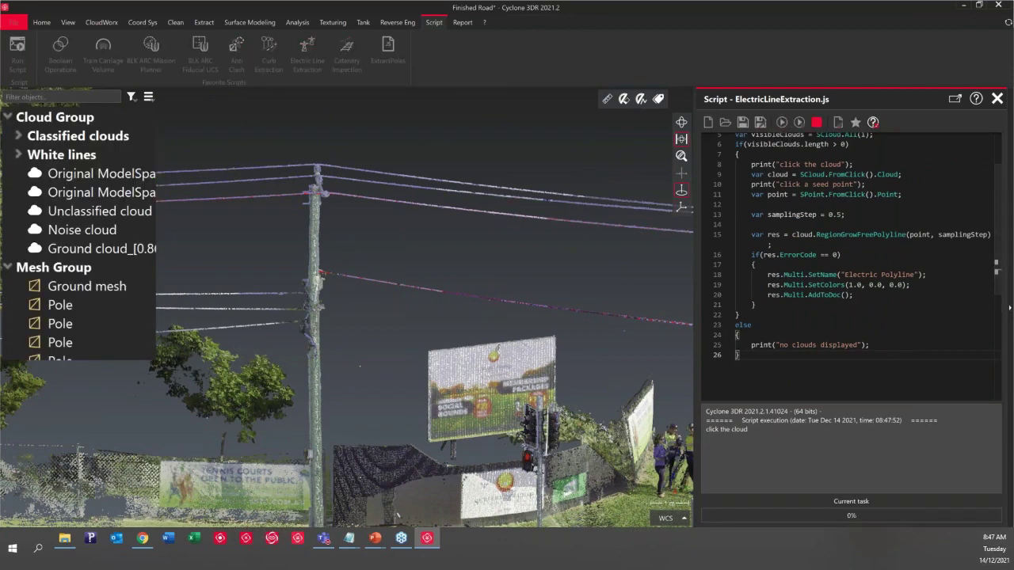
left_click(496, 195)
left_click(496, 194)
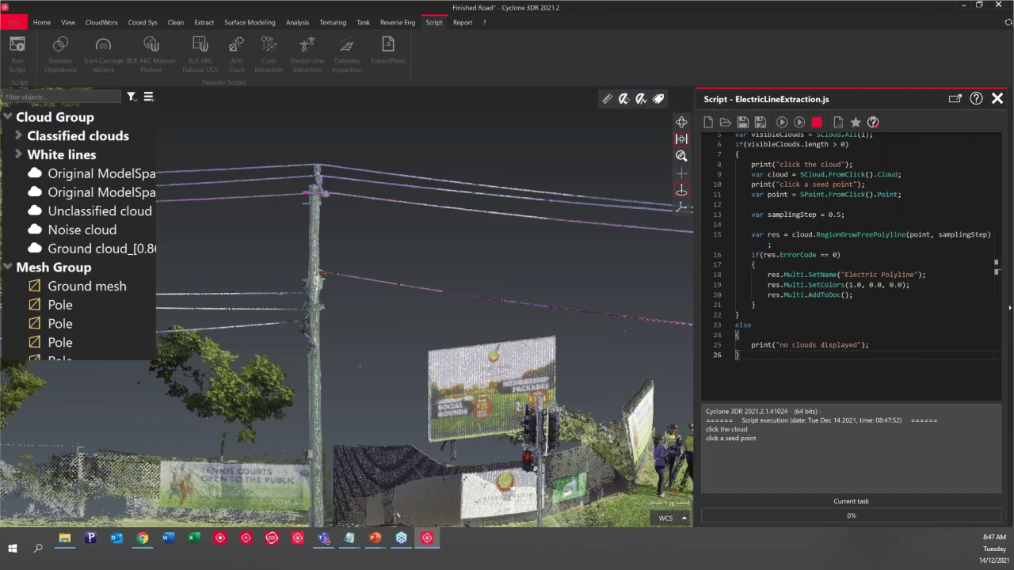
Step: Run the electric line extraction once more with a seed point on the topmost overhead wire
key("F5")
left_click(525, 185)
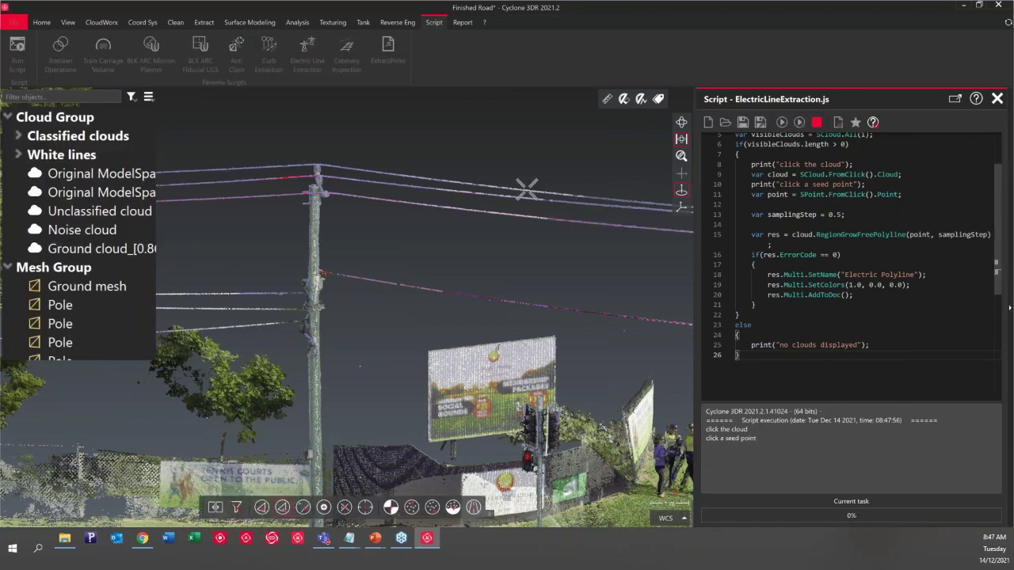
left_click(526, 186)
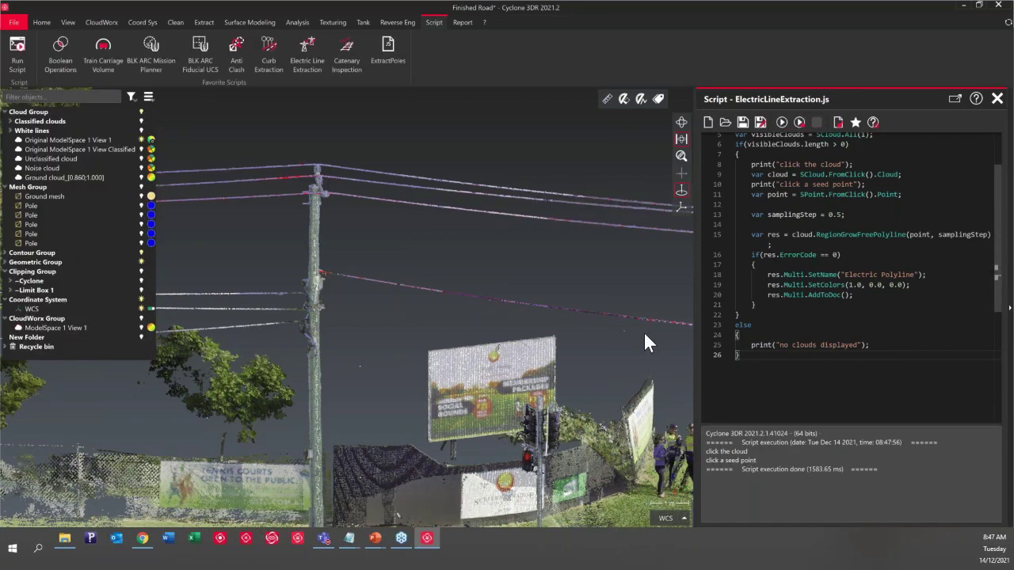
Step: Inspect the extracted electric lines around the power pole's crossarm and switch to the running PowerPoint slide show
left_click_drag(643, 331, 258, 198)
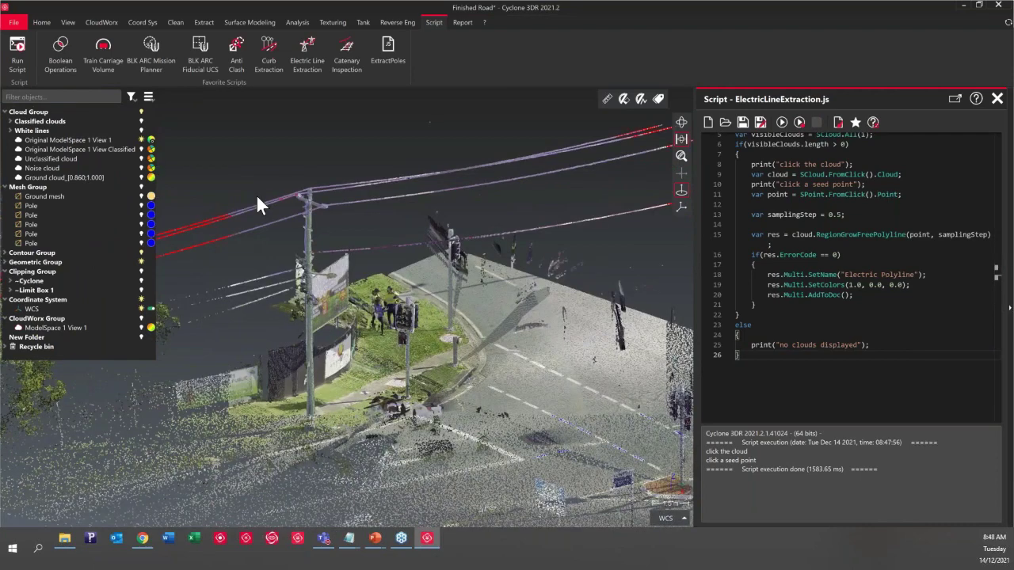
scroll(544, 277, "up", 5)
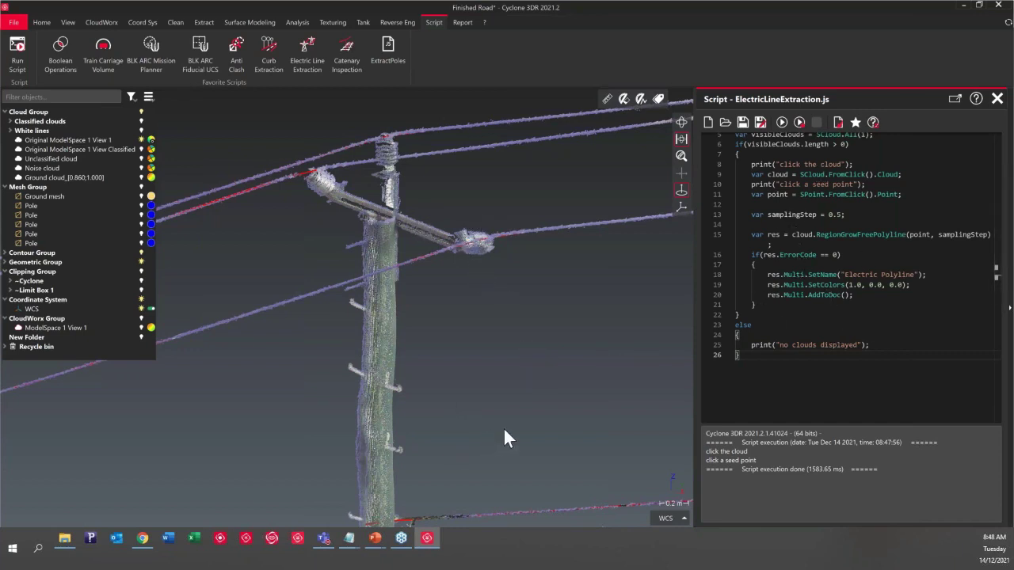
scroll(477, 181, "down", 5)
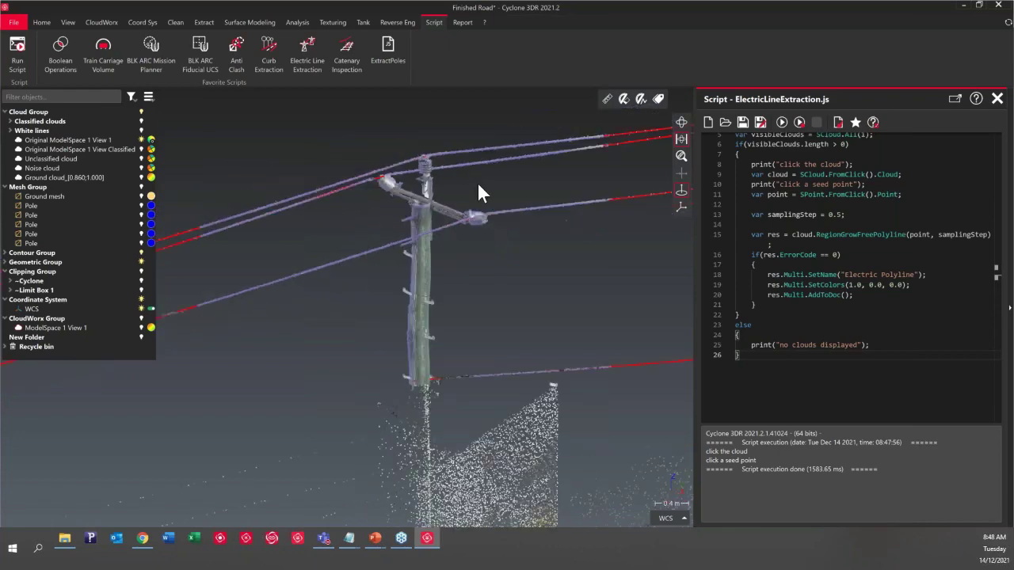
left_click_drag(354, 165, 540, 223)
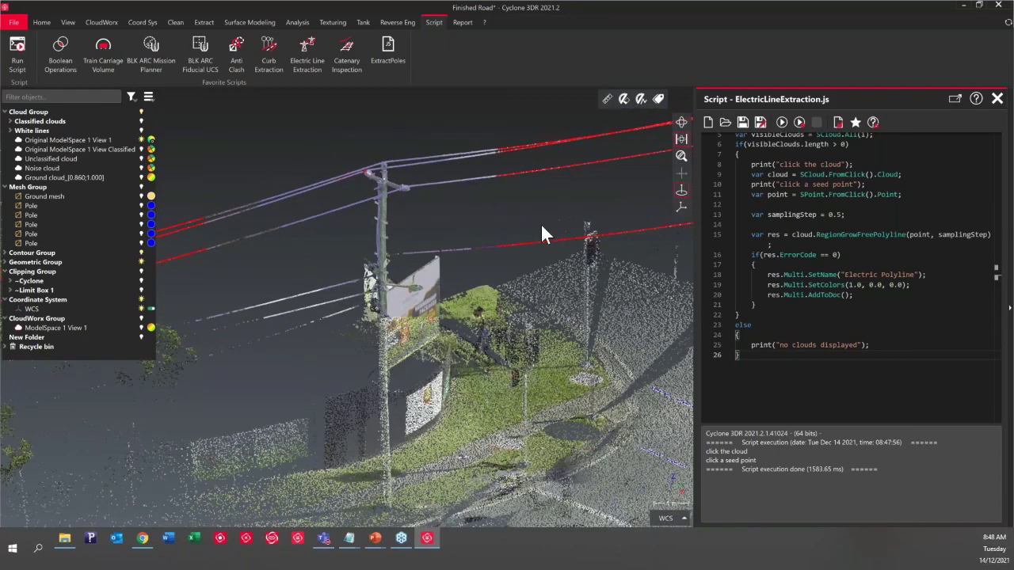
mouse_move(375, 549)
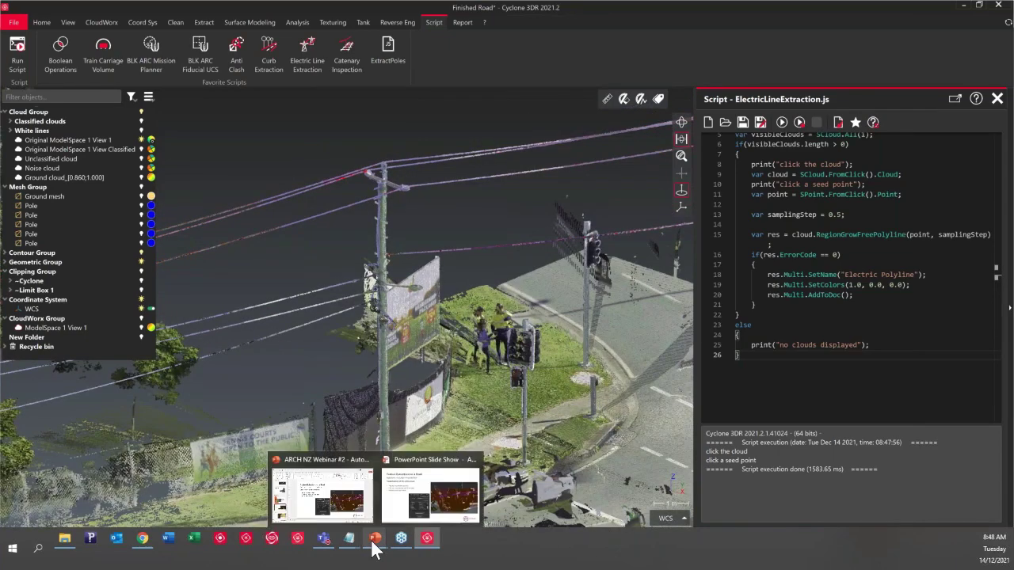
left_click(430, 486)
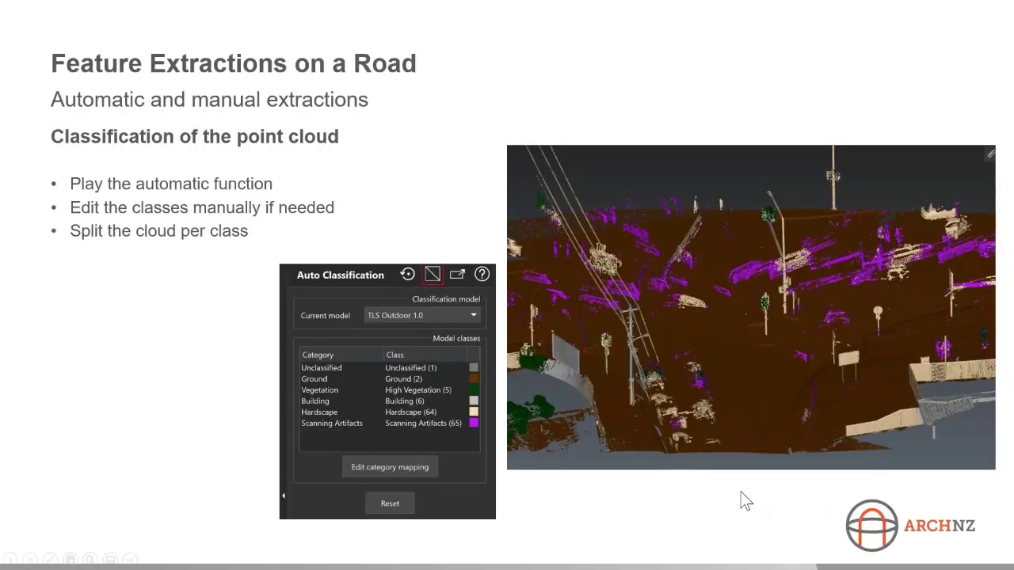